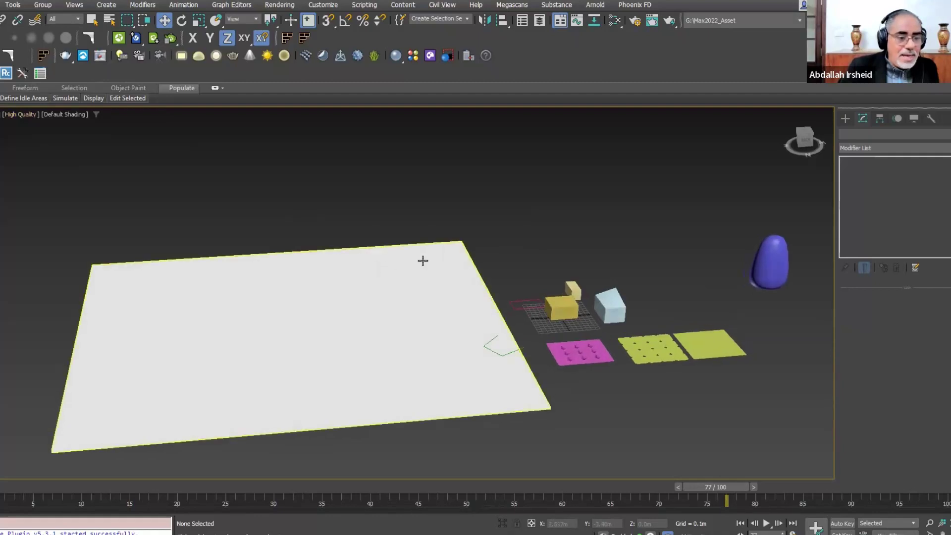
Set the viewport to Standard shading, select Plane003 with edged faces, and enter Edge level
{"action": "left_click", "coordinate": [22, 113]}
{"action": "left_click", "coordinate": [49, 179]}
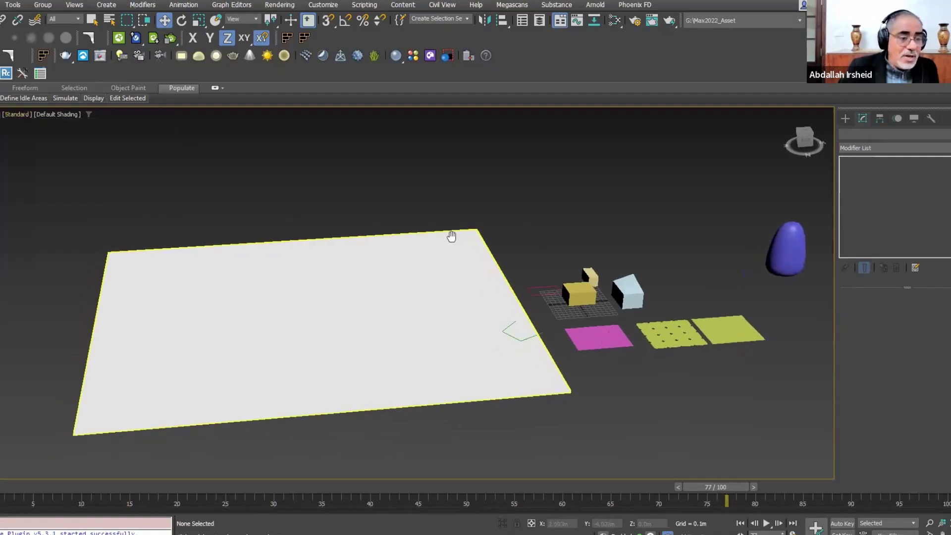
{"action": "middle_click_drag", "start_coordinate": [450, 236], "coordinate": [297, 238]}
{"action": "left_click", "coordinate": [548, 305]}
{"action": "key", "text": "z"}
{"action": "key", "text": "F4"}
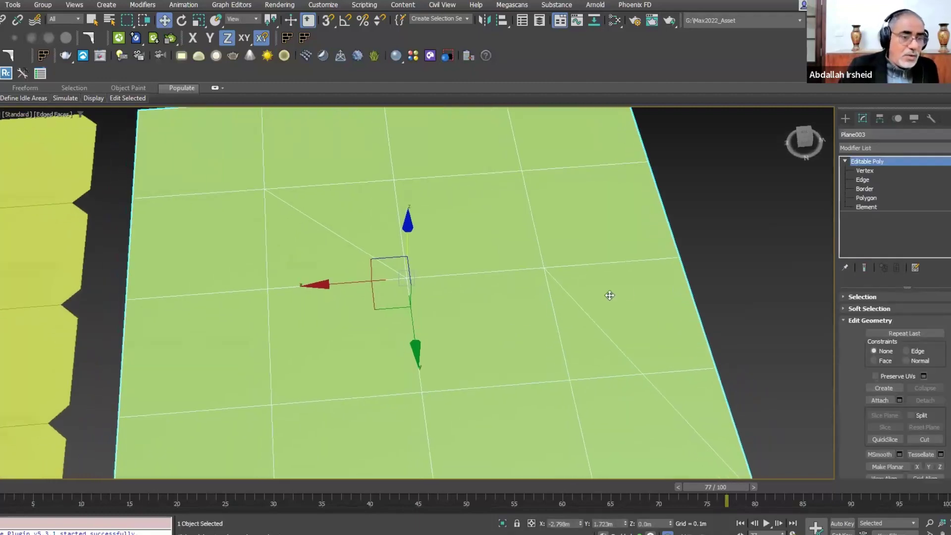
{"action": "key", "text": "2"}
{"action": "scroll", "coordinate": [524, 293], "scroll_direction": "down", "scroll_amount": 5}
{"action": "scroll", "coordinate": [535, 289], "scroll_direction": "down", "scroll_amount": 1}
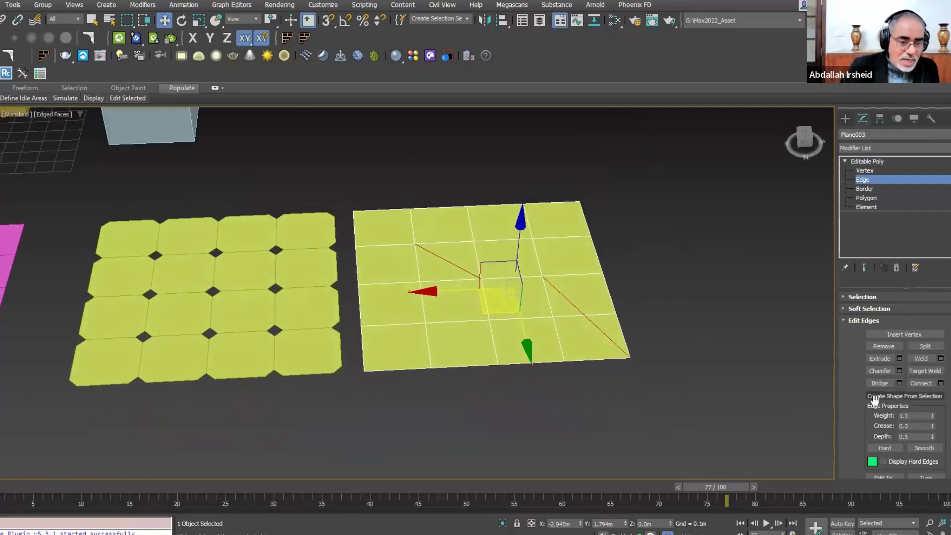
{"action": "scroll", "coordinate": [679, 323], "scroll_direction": "up", "scroll_amount": 2}
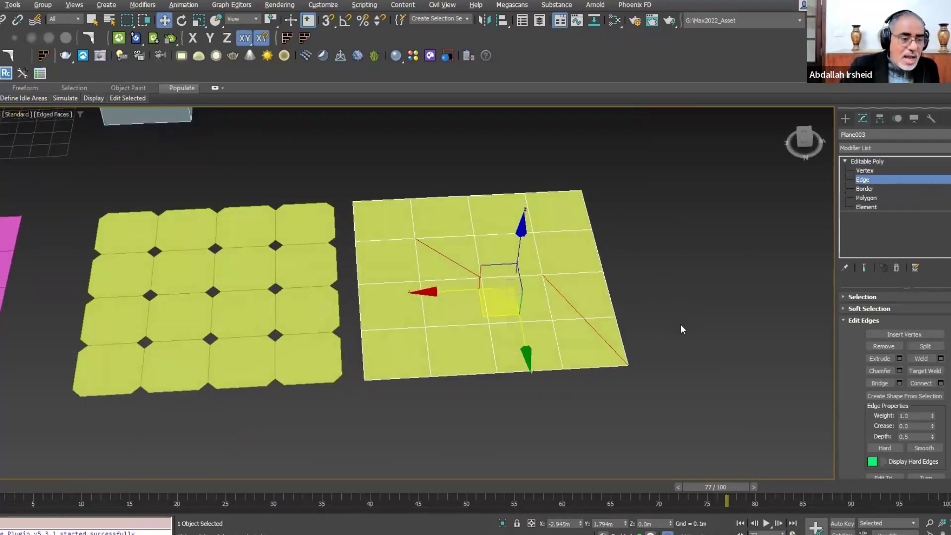
Insert three vertices along the plane's horizontal edge with Insert Vertex
{"action": "left_click", "coordinate": [908, 335]}
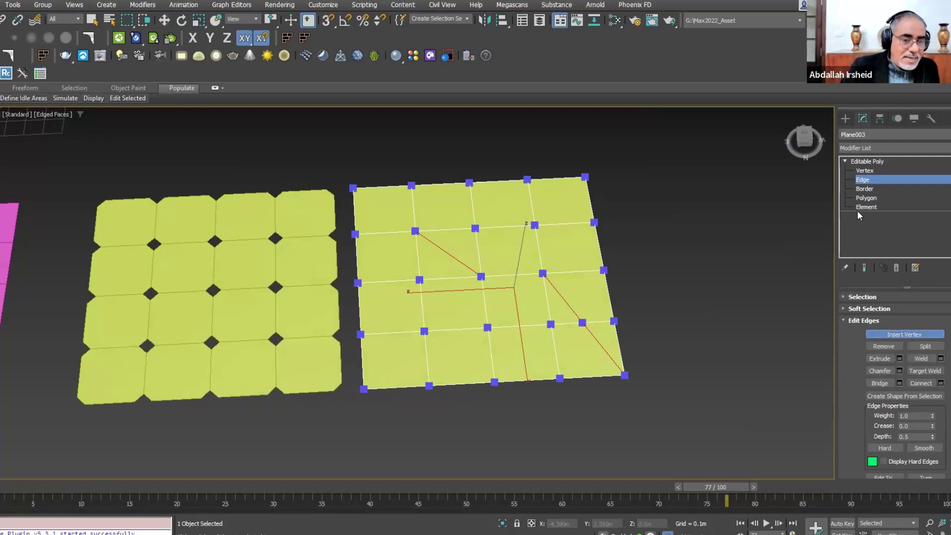
{"action": "scroll", "coordinate": [510, 275], "scroll_direction": "up", "scroll_amount": 2}
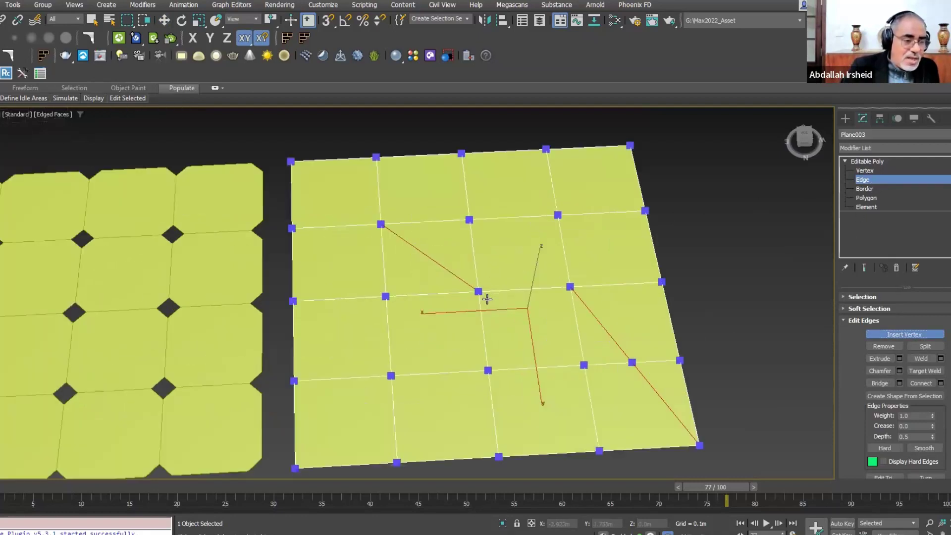
{"action": "scroll", "coordinate": [488, 297], "scroll_direction": "up", "scroll_amount": 4}
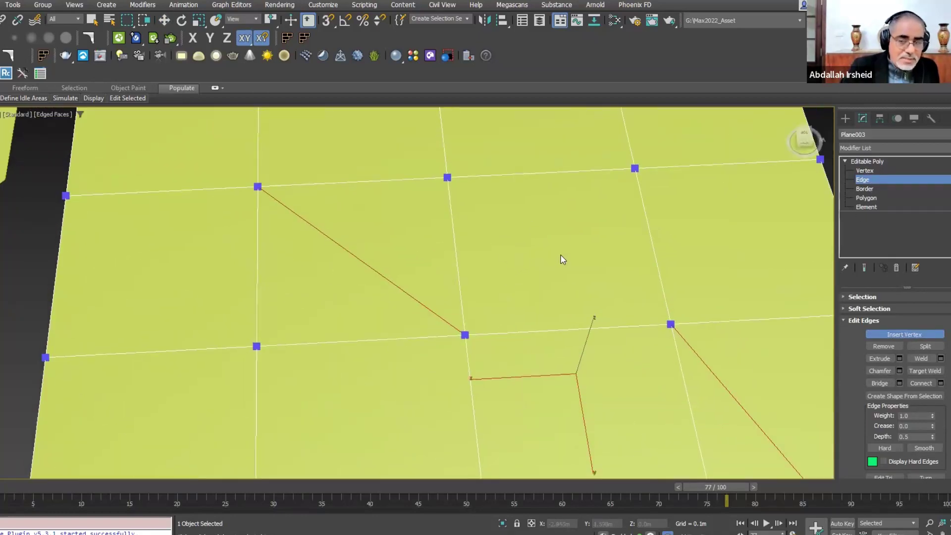
{"action": "left_click", "coordinate": [505, 331]}
{"action": "left_click", "coordinate": [543, 329]}
{"action": "left_click", "coordinate": [596, 328]}
{"action": "mouse_move", "coordinate": [628, 333]}
{"action": "middle_mouse_down", "text": "alt"}
{"action": "mouse_move", "coordinate": [653, 307]}
{"action": "mouse_move", "coordinate": [667, 312]}
{"action": "mouse_move", "coordinate": [575, 265]}
{"action": "middle_mouse_up", "text": "alt"}
Insert further vertices along both diagonal edges of the plane
{"action": "left_click", "coordinate": [574, 265]}
{"action": "left_click", "coordinate": [555, 249]}
{"action": "left_click", "coordinate": [538, 236]}
{"action": "left_click", "coordinate": [435, 227]}
{"action": "left_click", "coordinate": [413, 239]}
{"action": "left_click", "coordinate": [391, 248]}
{"action": "middle_click_drag", "start_coordinate": [436, 299], "coordinate": [456, 299], "text": "alt"}
{"action": "key", "text": "w"}
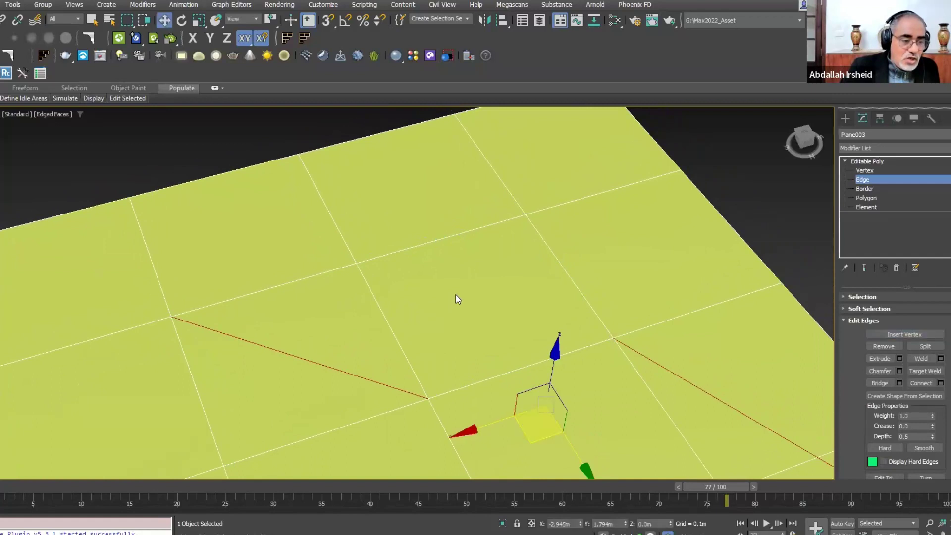
{"action": "left_click", "coordinate": [864, 171]}
Remove two inserted vertices one at a time, using Remove and Backspace
{"action": "mouse_move", "coordinate": [662, 233]}
{"action": "middle_mouse_down", "text": "alt"}
{"action": "mouse_move", "coordinate": [586, 258]}
{"action": "mouse_move", "coordinate": [459, 223]}
{"action": "middle_mouse_up", "text": "alt"}
{"action": "scroll", "coordinate": [426, 221], "scroll_direction": "up", "scroll_amount": 3}
{"action": "left_click", "coordinate": [424, 219]}
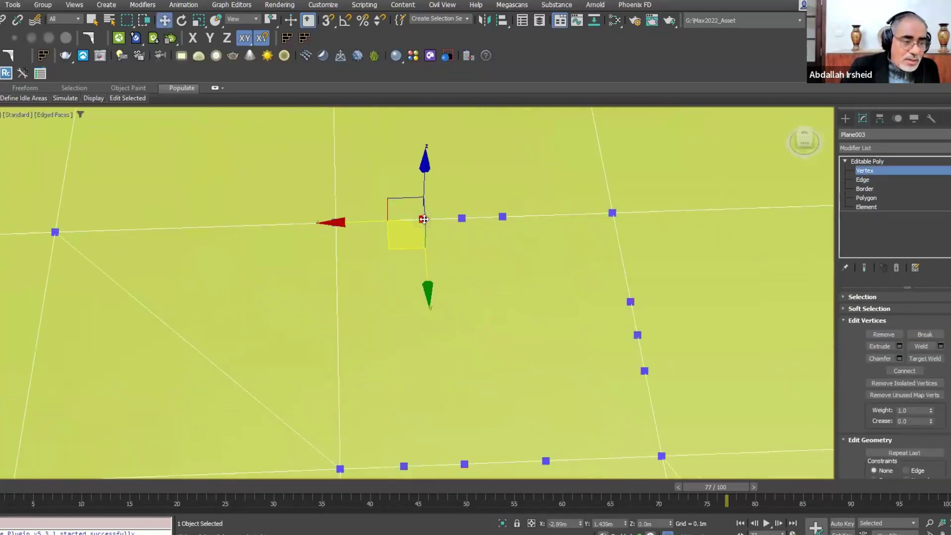
{"action": "left_click", "coordinate": [877, 334]}
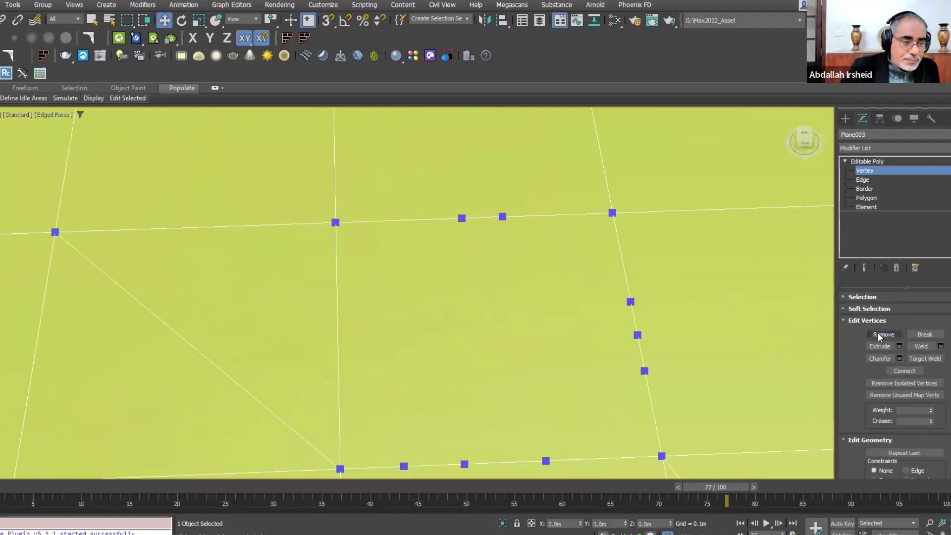
{"action": "left_click", "coordinate": [461, 218]}
{"action": "key", "text": "BackSpace"}
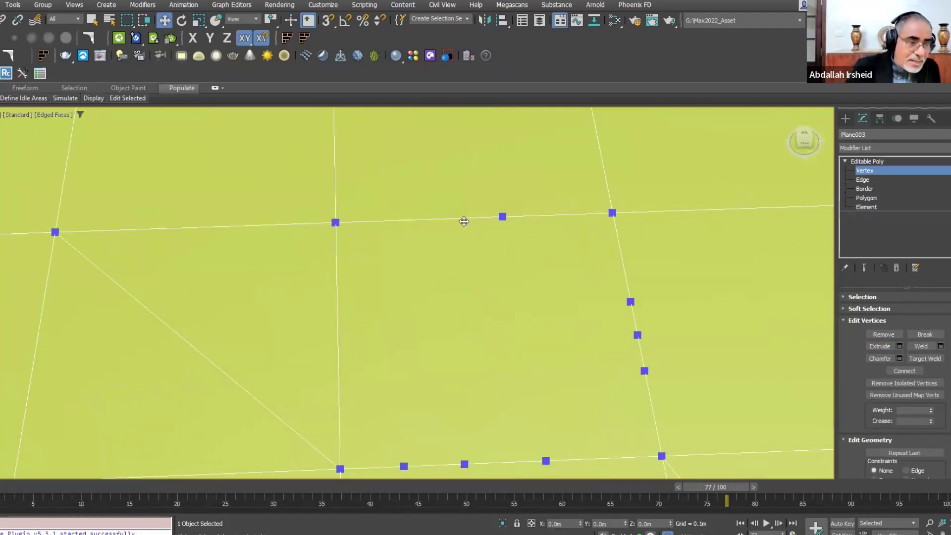
Select the remaining seven inserted edge vertices and delete them together
{"action": "left_click", "coordinate": [503, 216]}
{"action": "left_click", "coordinate": [632, 303], "text": "ctrl"}
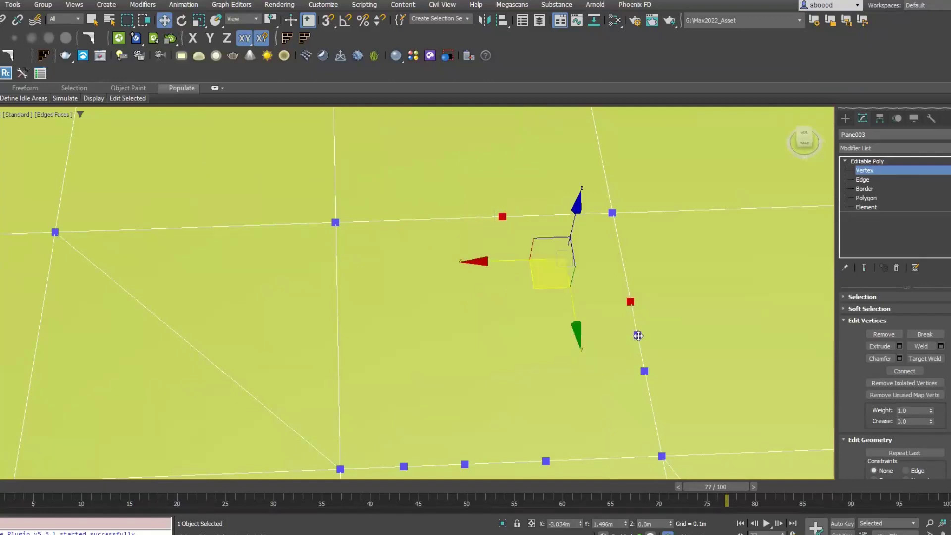
{"action": "left_click", "coordinate": [638, 335], "text": "ctrl"}
{"action": "left_click", "coordinate": [644, 371], "text": "ctrl"}
{"action": "left_click", "coordinate": [546, 460], "text": "ctrl"}
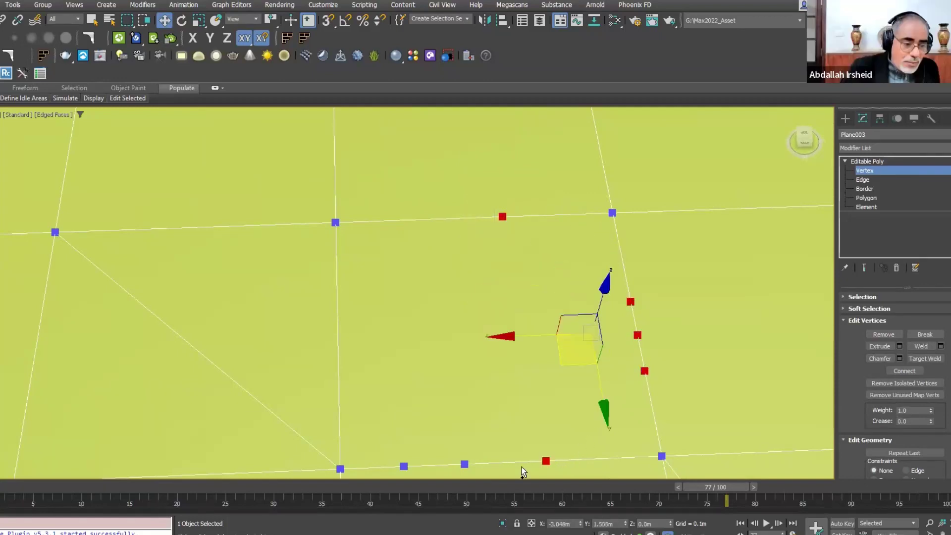
{"action": "left_click", "coordinate": [464, 464], "text": "ctrl"}
{"action": "left_click", "coordinate": [404, 465], "text": "ctrl"}
{"action": "mouse_move", "coordinate": [447, 358]}
{"action": "middle_mouse_down", "text": "alt"}
{"action": "mouse_move", "coordinate": [465, 325]}
{"action": "mouse_move", "coordinate": [803, 337]}
{"action": "mouse_move", "coordinate": [579, 323]}
{"action": "mouse_move", "coordinate": [545, 298]}
{"action": "middle_mouse_up", "text": "alt"}
{"action": "left_click", "coordinate": [880, 321]}
{"action": "key", "text": "BackSpace"}
{"action": "scroll", "coordinate": [545, 298], "scroll_direction": "down", "scroll_amount": 3}
{"action": "scroll", "coordinate": [515, 291], "scroll_direction": "down", "scroll_amount": 2}
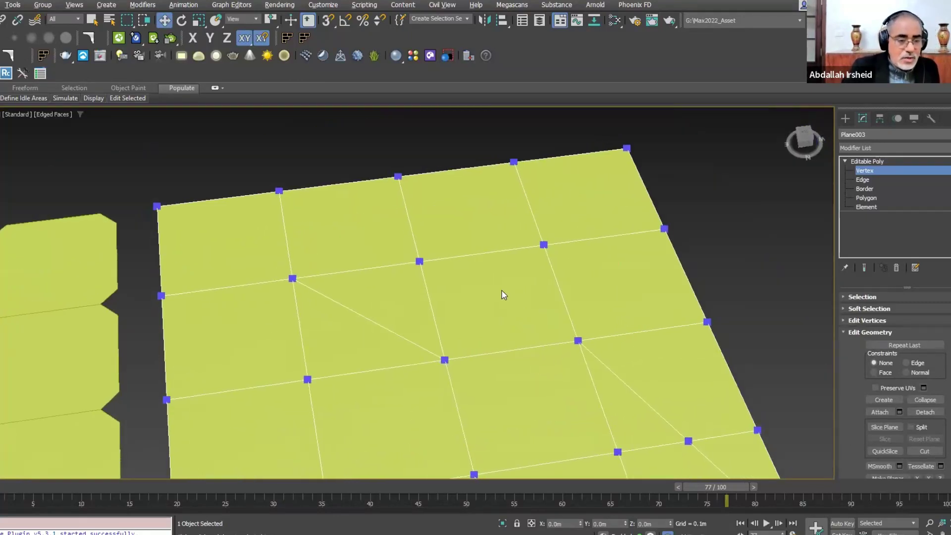
{"action": "left_click", "coordinate": [869, 179]}
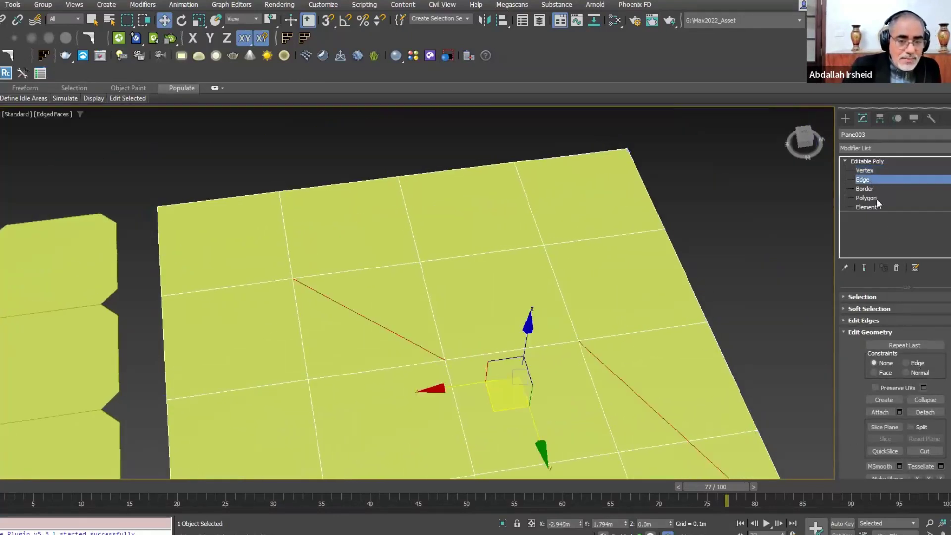
{"action": "left_click", "coordinate": [871, 320]}
{"action": "scroll", "coordinate": [920, 319], "scroll_direction": "down", "scroll_amount": 1}
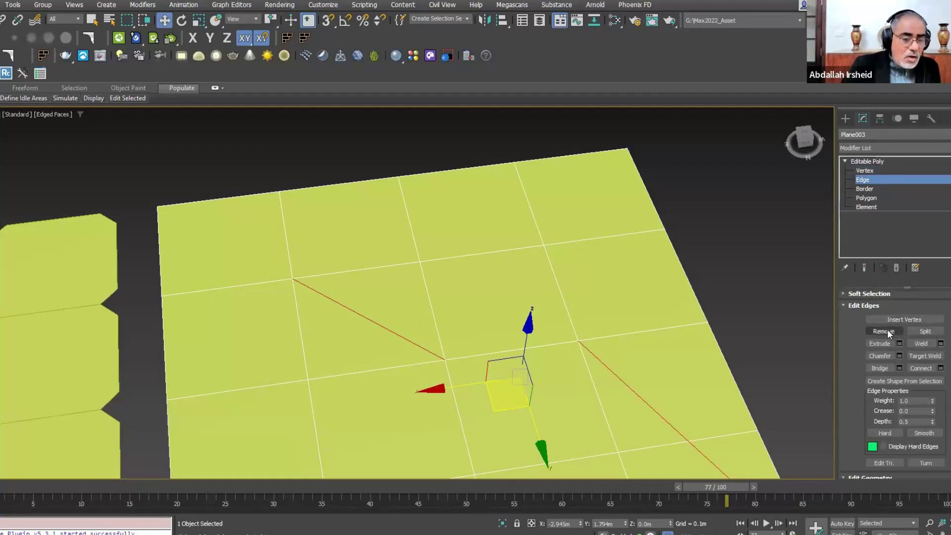
{"action": "left_click", "coordinate": [457, 254]}
{"action": "scroll", "coordinate": [456, 254], "scroll_direction": "up", "scroll_amount": 4}
{"action": "mouse_move", "coordinate": [457, 254]}
{"action": "middle_mouse_down", "text": "alt"}
{"action": "mouse_move", "coordinate": [595, 267]}
{"action": "mouse_move", "coordinate": [664, 222]}
{"action": "mouse_move", "coordinate": [607, 266]}
{"action": "mouse_move", "coordinate": [645, 311]}
{"action": "middle_mouse_up", "text": "alt"}
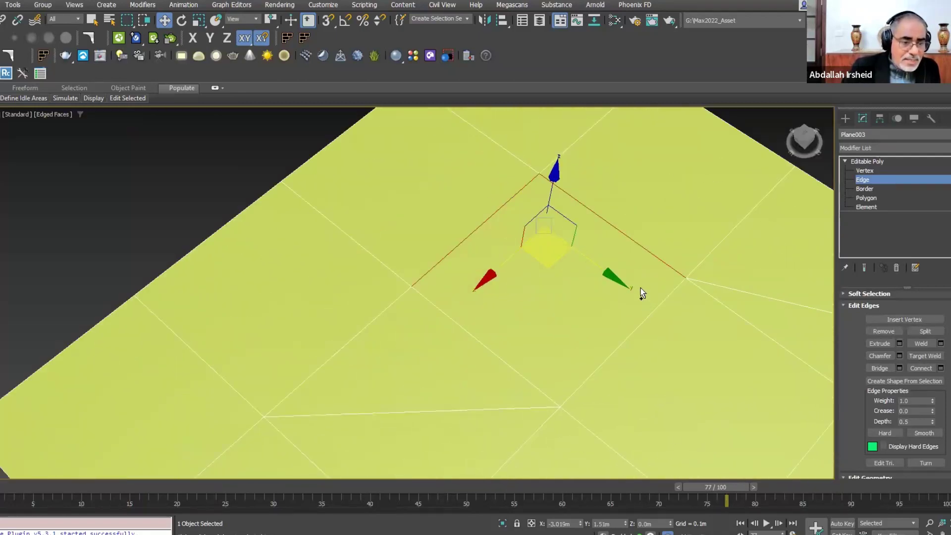
{"action": "middle_click_drag", "start_coordinate": [482, 252], "coordinate": [483, 241]}
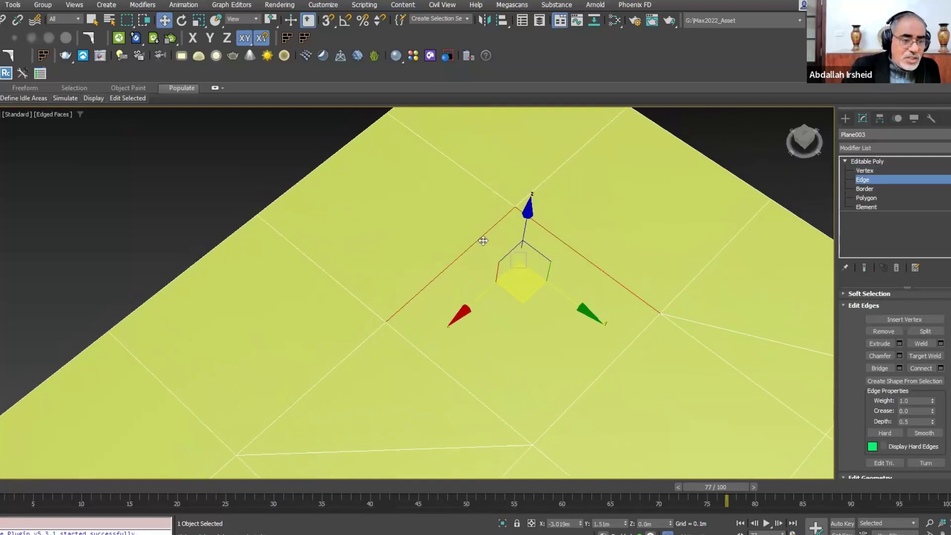
{"action": "left_click", "coordinate": [894, 330]}
{"action": "middle_click_drag", "start_coordinate": [641, 269], "coordinate": [545, 315], "text": "alt"}
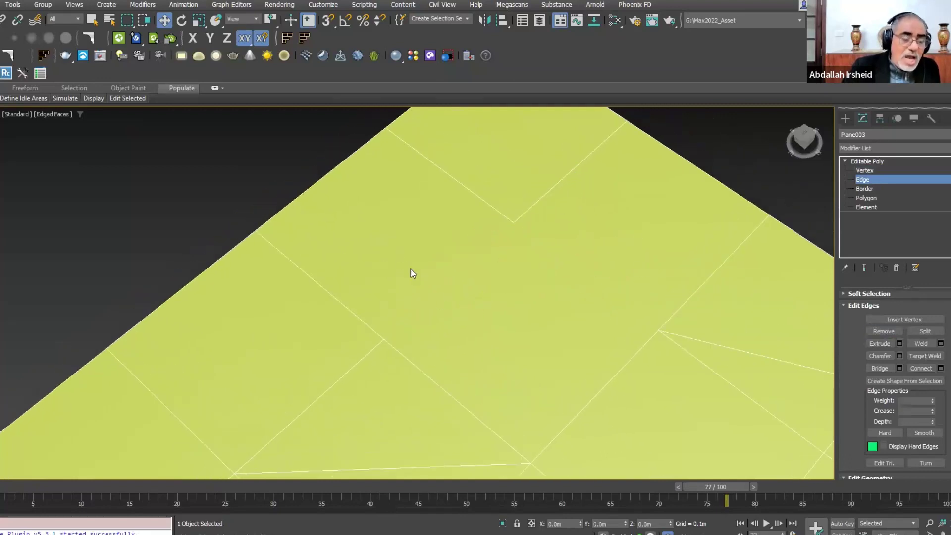
{"action": "scroll", "coordinate": [424, 290], "scroll_direction": "down", "scroll_amount": 2}
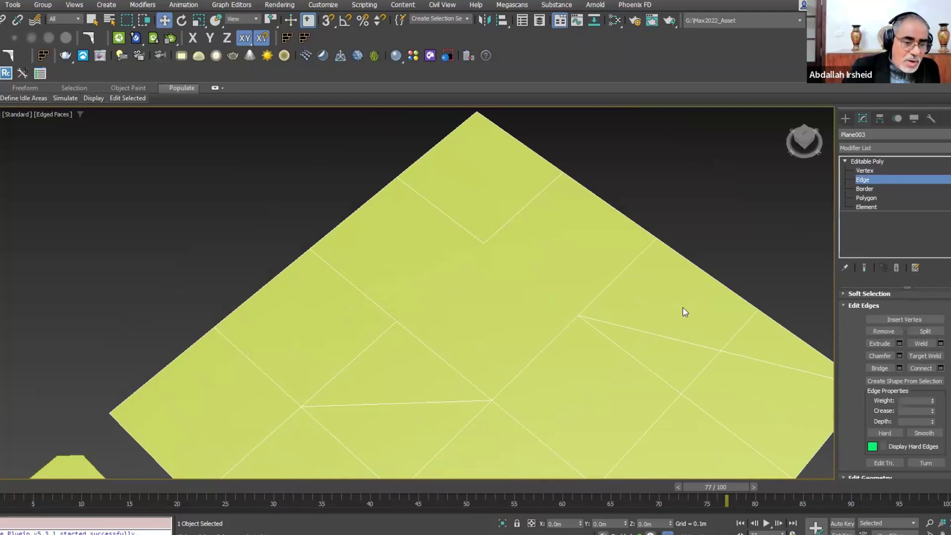
{"action": "key", "text": "ctrl+z"}
{"action": "mouse_move", "coordinate": [535, 282]}
{"action": "middle_mouse_down"}
{"action": "mouse_move", "coordinate": [498, 281]}
{"action": "mouse_move", "coordinate": [460, 299]}
{"action": "middle_mouse_up"}
{"action": "left_click", "coordinate": [468, 301]}
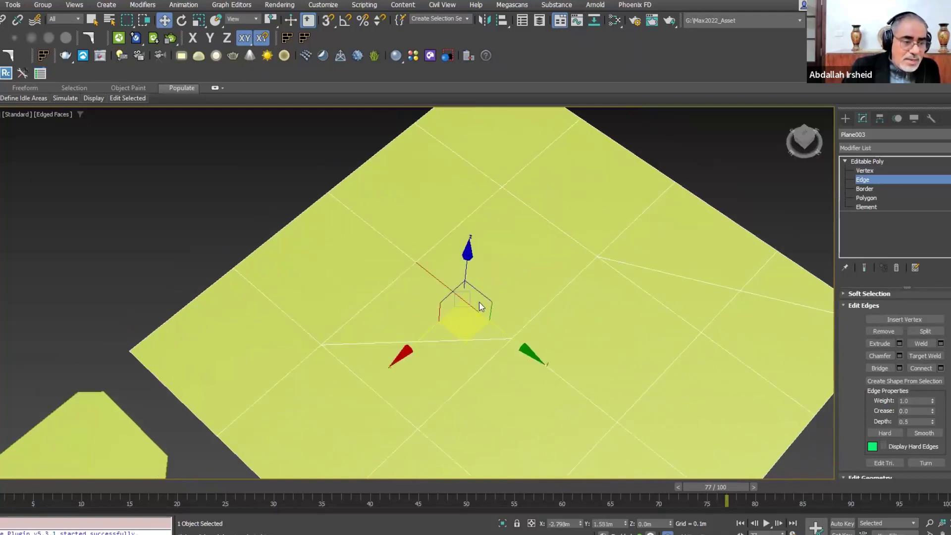
{"action": "scroll", "coordinate": [425, 310], "scroll_direction": "up", "scroll_amount": 2}
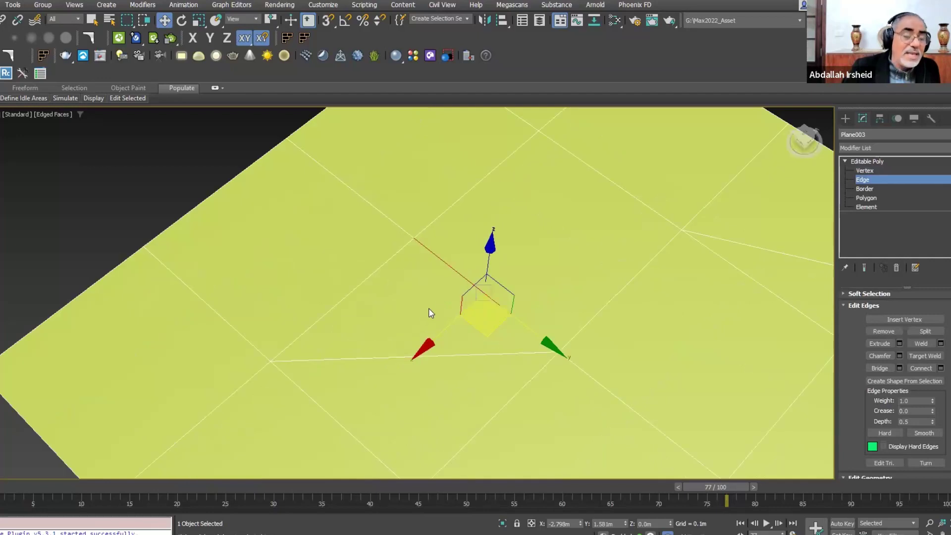
{"action": "key", "text": "Delete"}
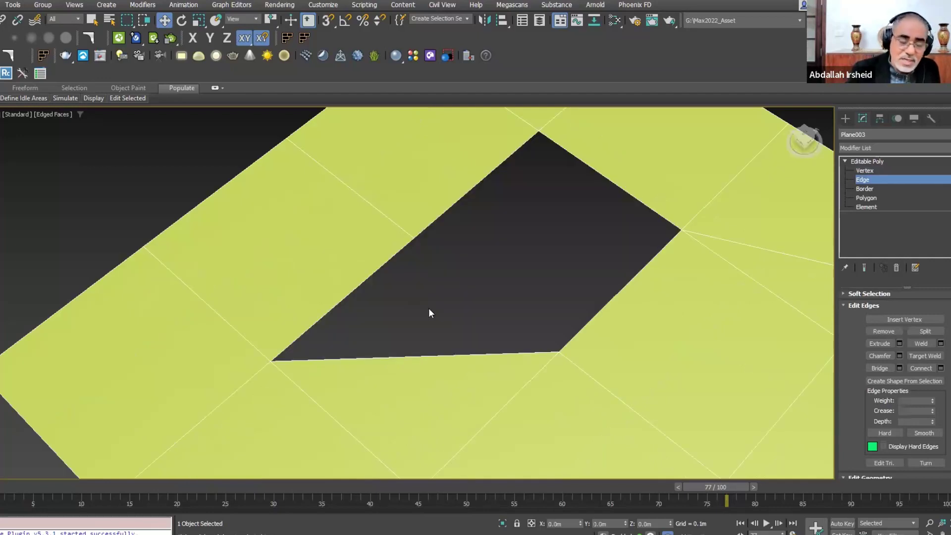
{"action": "key", "text": "ctrl+z"}
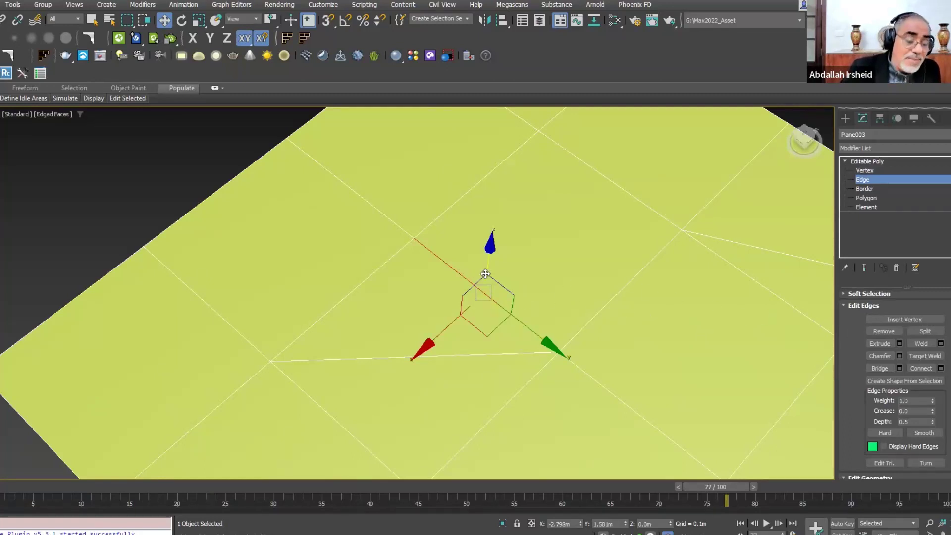
{"action": "middle_click_drag", "start_coordinate": [444, 306], "coordinate": [483, 269]}
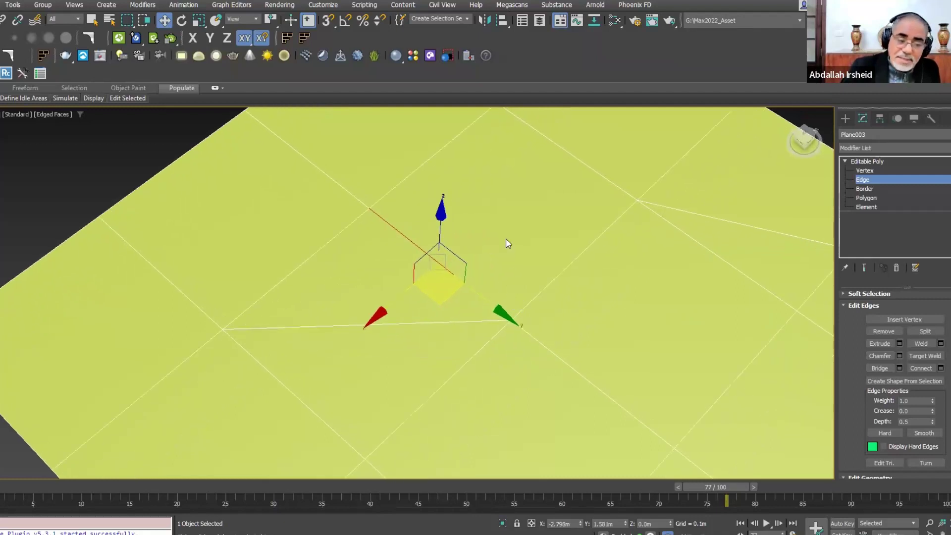
{"action": "scroll", "coordinate": [483, 269], "scroll_direction": "down", "scroll_amount": 3}
{"action": "mouse_move", "coordinate": [574, 288]}
{"action": "middle_mouse_down", "text": "alt"}
{"action": "mouse_move", "coordinate": [587, 297]}
{"action": "mouse_move", "coordinate": [557, 304]}
{"action": "middle_mouse_up", "text": "alt"}
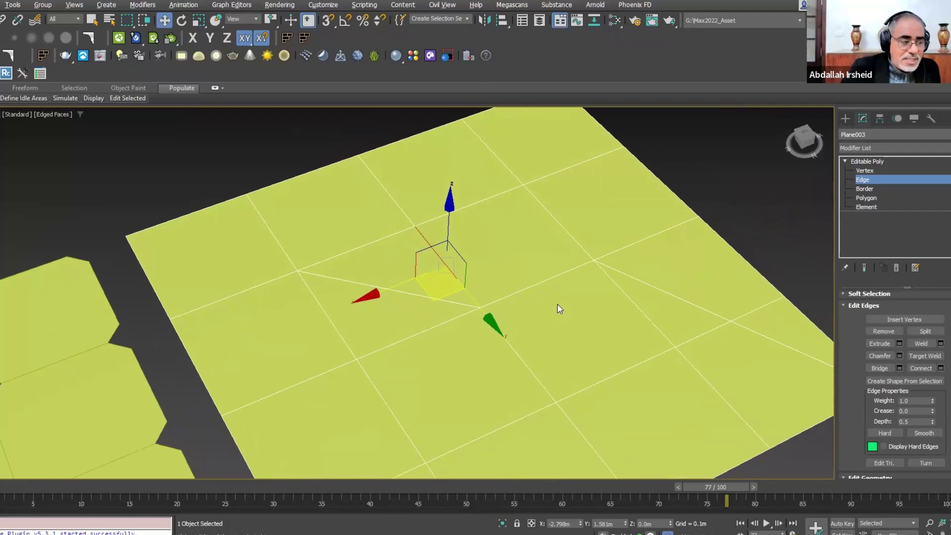
{"action": "scroll", "coordinate": [654, 315], "scroll_direction": "down", "scroll_amount": 5}
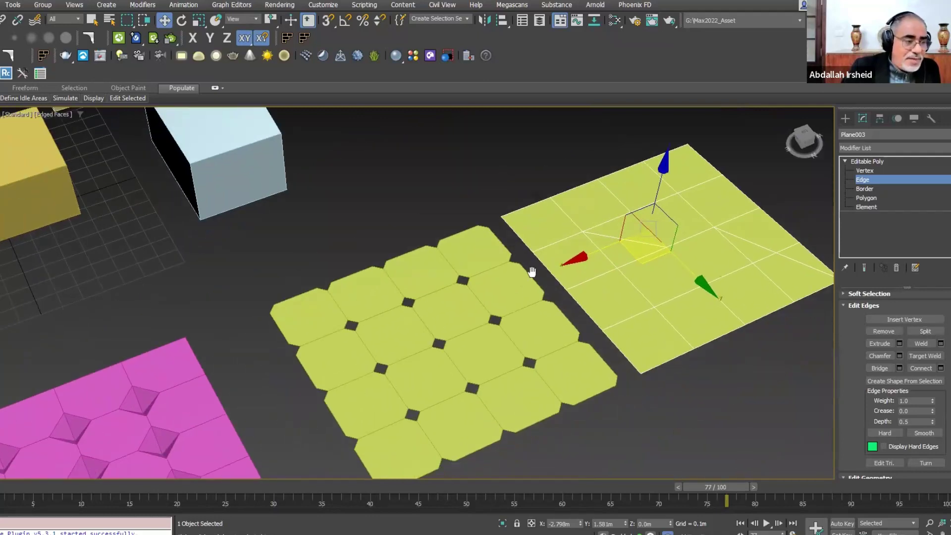
Create a sphere in the scene and convert it to Editable Poly
{"action": "middle_click_drag", "start_coordinate": [527, 272], "coordinate": [562, 255]}
{"action": "scroll", "coordinate": [562, 255], "scroll_direction": "down", "scroll_amount": 2}
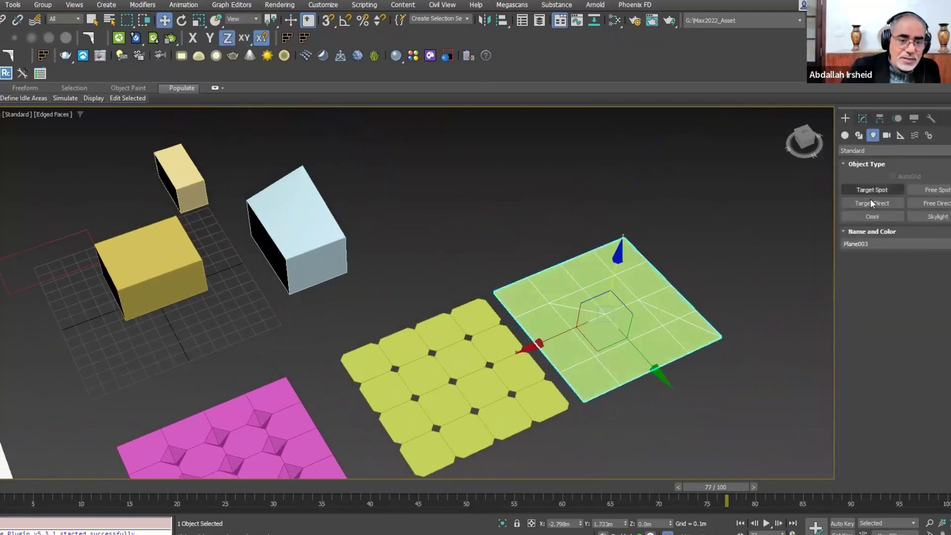
{"action": "left_click", "coordinate": [872, 203]}
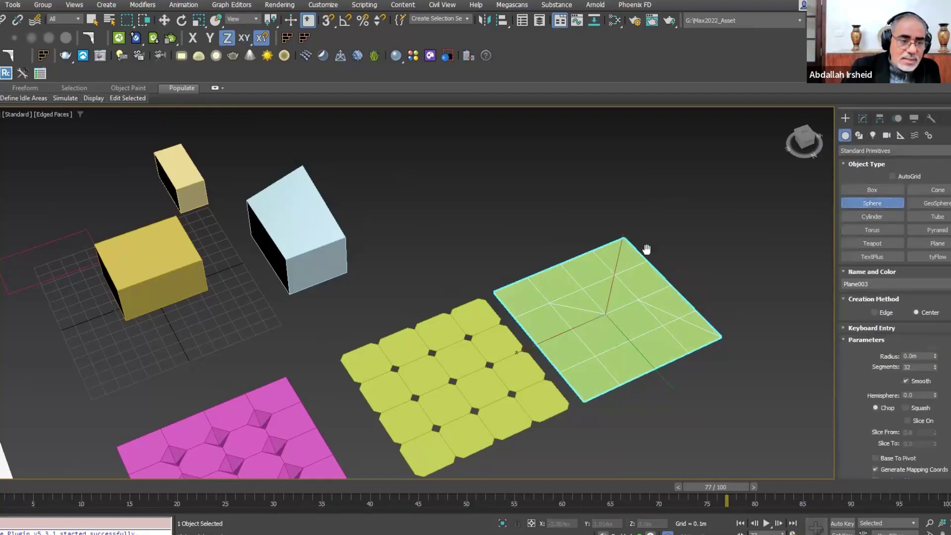
{"action": "middle_click_drag", "start_coordinate": [647, 227], "coordinate": [510, 259]}
{"action": "left_click_drag", "start_coordinate": [510, 241], "coordinate": [510, 291]}
{"action": "scroll", "coordinate": [515, 278], "scroll_direction": "up", "scroll_amount": 5}
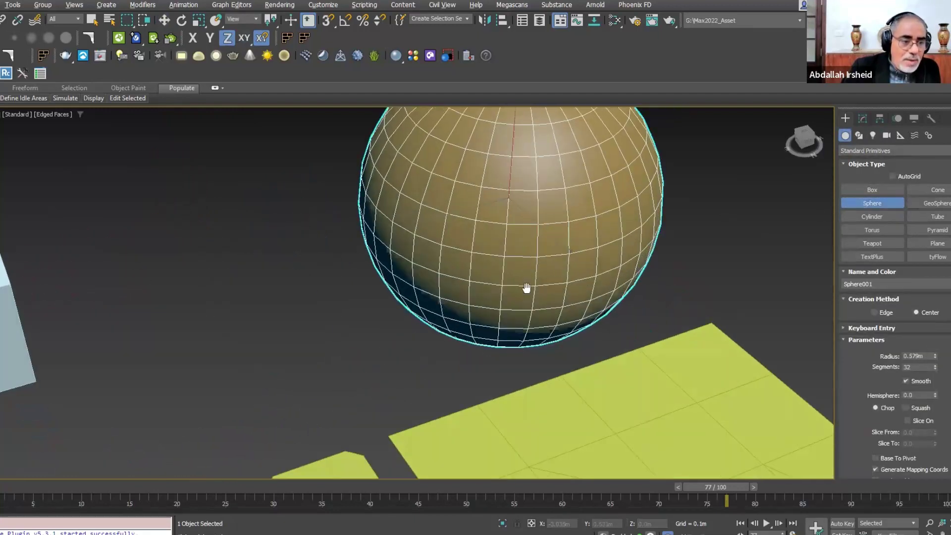
{"action": "scroll", "coordinate": [526, 248], "scroll_direction": "down", "scroll_amount": 2}
{"action": "right_click", "coordinate": [528, 204]}
{"action": "mouse_move", "coordinate": [551, 307]}
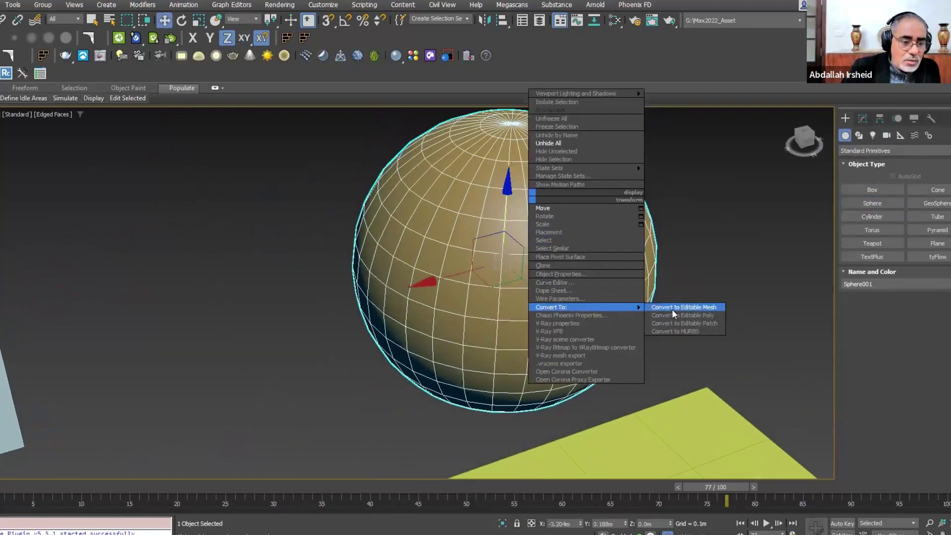
{"action": "left_click", "coordinate": [681, 314]}
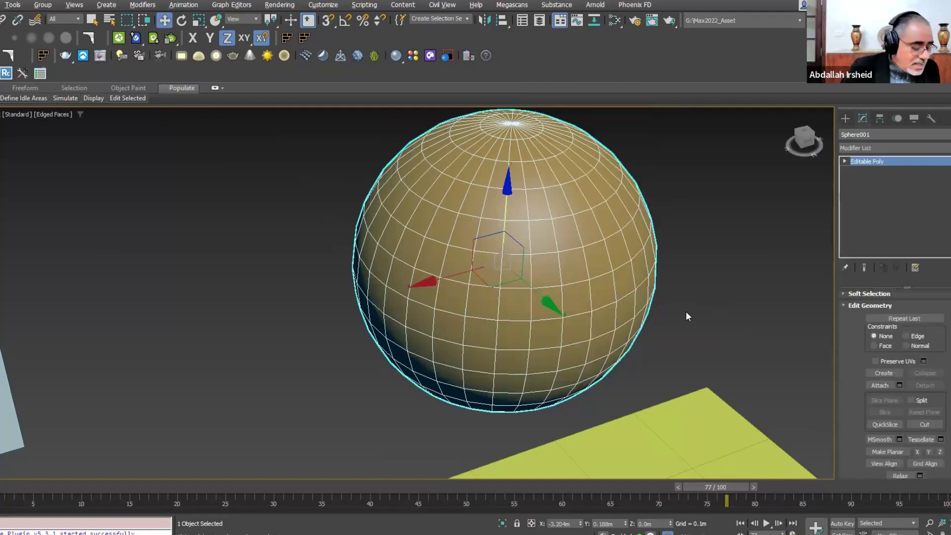
Isolate the sphere with Alt+Q and orbit to a straight-on front view
{"action": "key", "text": "alt+q"}
{"action": "middle_click_drag", "start_coordinate": [581, 277], "coordinate": [549, 248]}
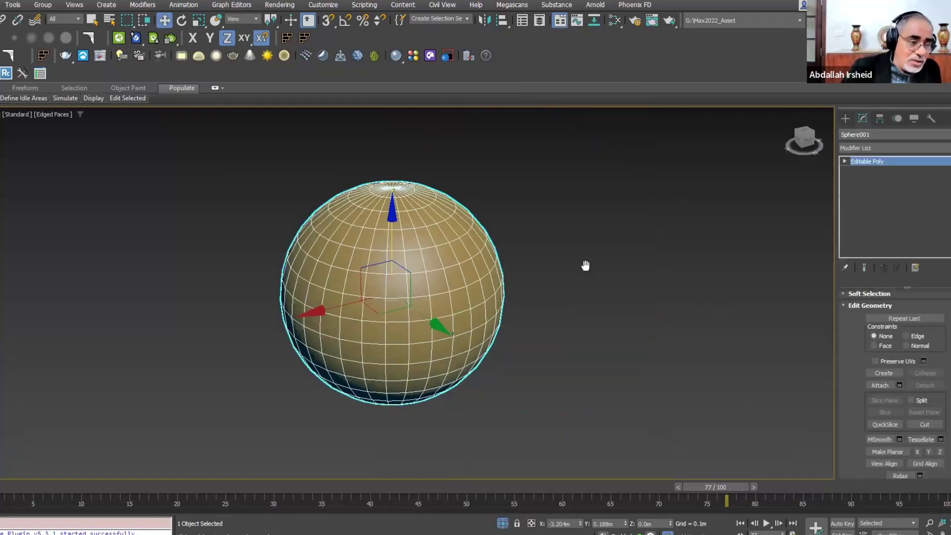
{"action": "right_click", "coordinate": [503, 220]}
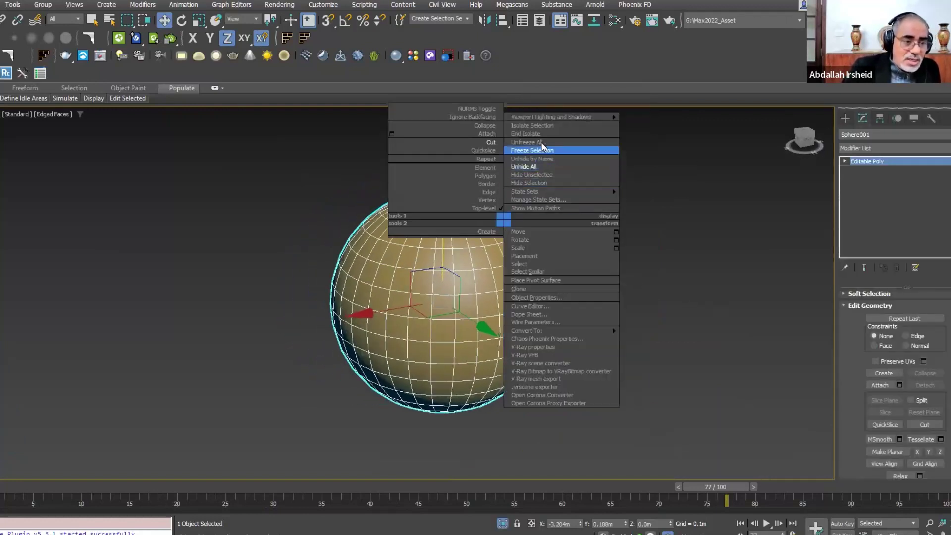
{"action": "left_click", "coordinate": [485, 423]}
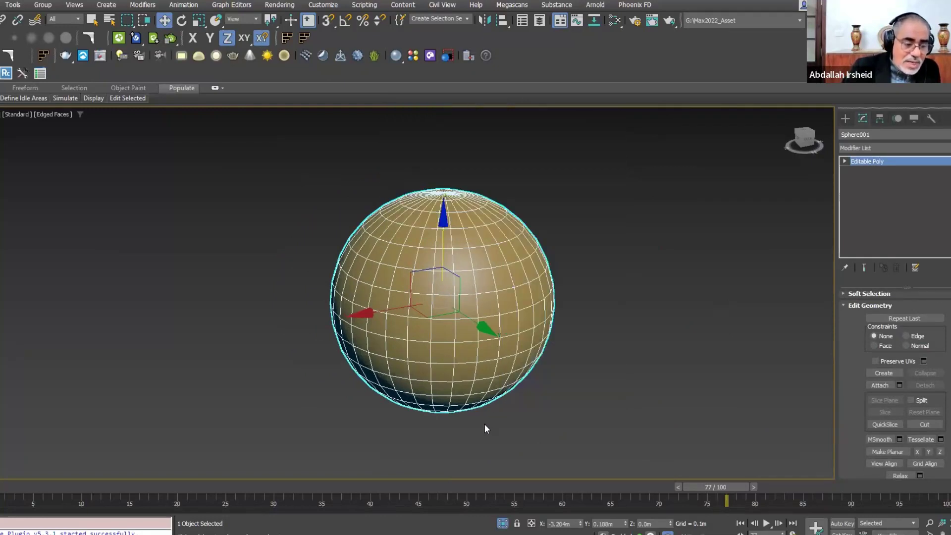
{"action": "left_click", "coordinate": [504, 524]}
{"action": "left_click", "coordinate": [502, 524]}
{"action": "scroll", "coordinate": [540, 392], "scroll_direction": "down", "scroll_amount": 3}
{"action": "middle_click_drag", "start_coordinate": [540, 393], "coordinate": [528, 326]}
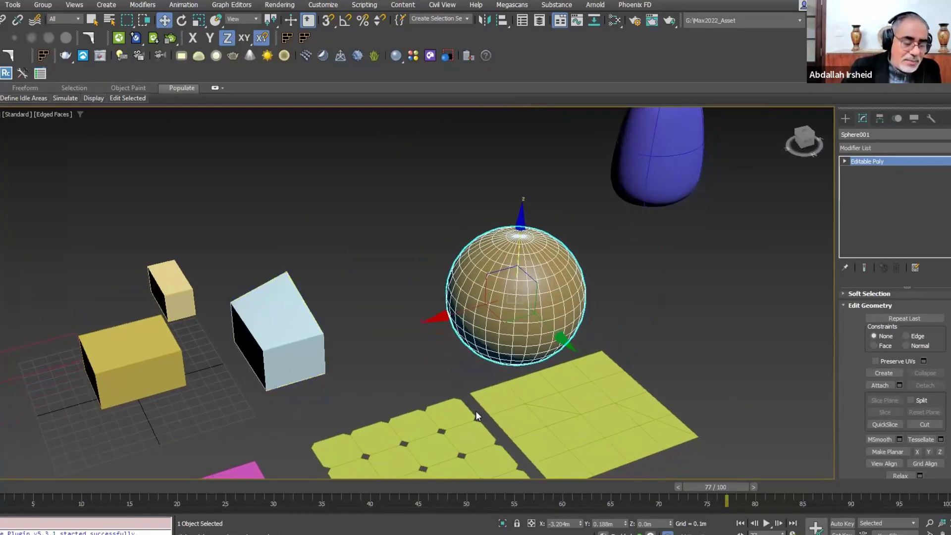
{"action": "left_click", "coordinate": [502, 523]}
{"action": "middle_click_drag", "start_coordinate": [518, 382], "coordinate": [530, 347]}
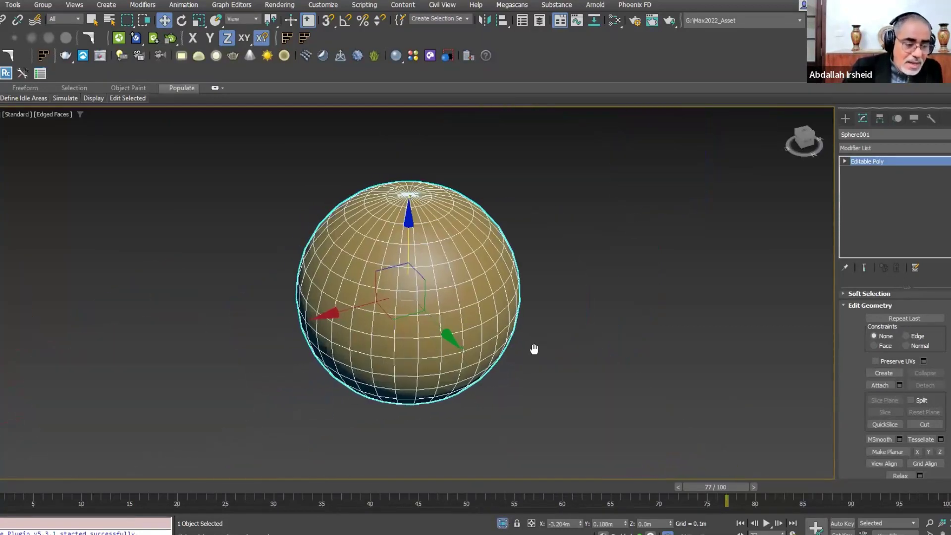
{"action": "mouse_move", "coordinate": [518, 300]}
{"action": "middle_mouse_down"}
{"action": "mouse_move", "coordinate": [533, 304]}
{"action": "mouse_move", "coordinate": [516, 297]}
{"action": "middle_mouse_up"}
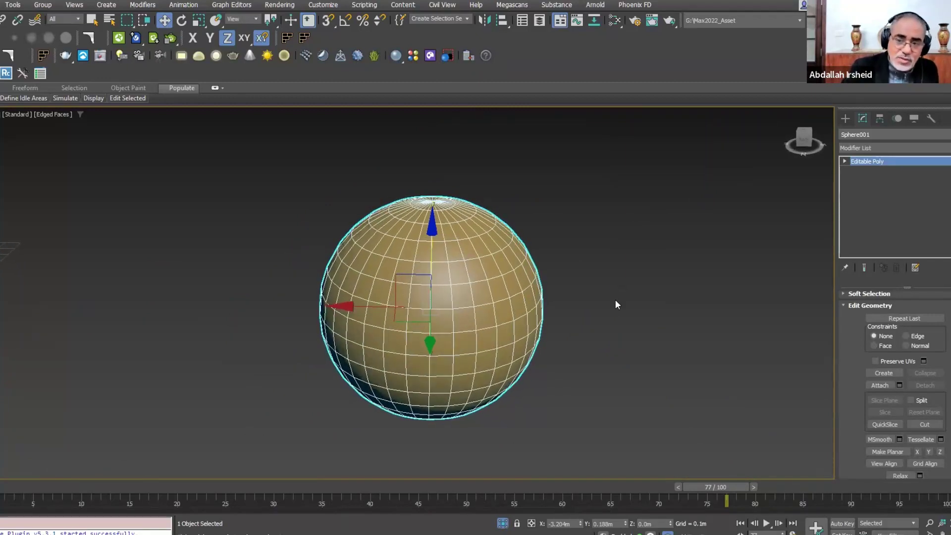
Enter Edge level on the sphere and select edges along its middle band
{"action": "key", "text": "2"}
{"action": "scroll", "coordinate": [472, 331], "scroll_direction": "up", "scroll_amount": 2}
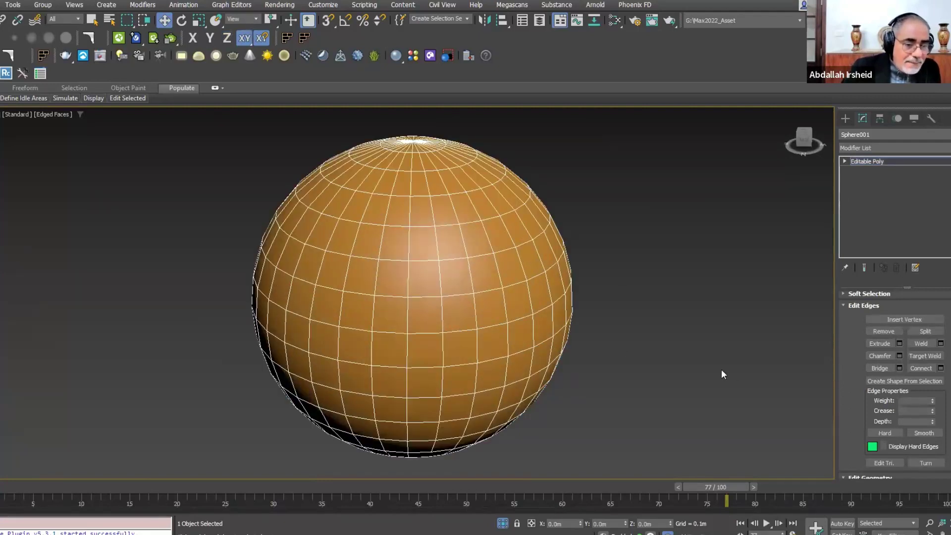
{"action": "left_click", "coordinate": [456, 332]}
{"action": "scroll", "coordinate": [456, 332], "scroll_direction": "up", "scroll_amount": 3}
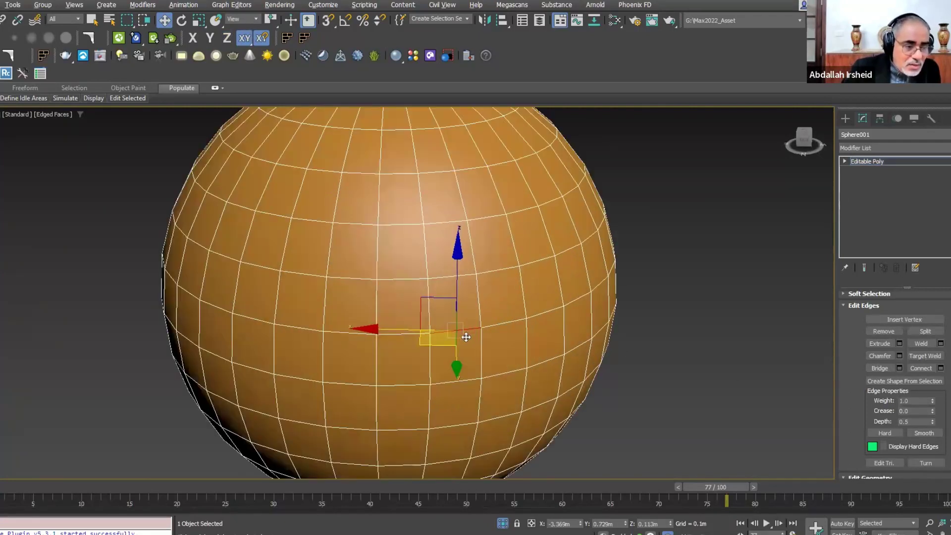
{"action": "scroll", "coordinate": [456, 332], "scroll_direction": "down", "scroll_amount": 1}
{"action": "left_click_drag", "start_coordinate": [506, 324], "coordinate": [581, 309]}
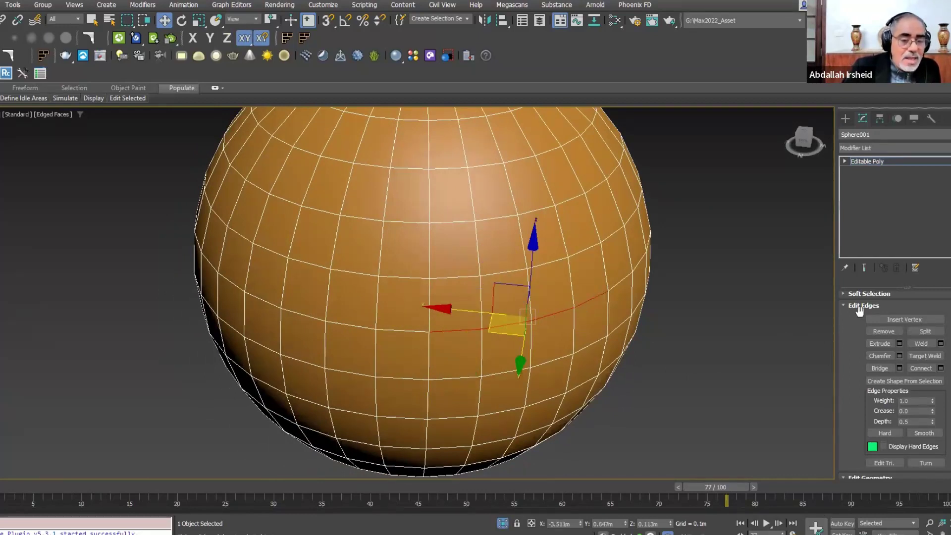
{"action": "scroll", "coordinate": [857, 322], "scroll_direction": "up", "scroll_amount": 1}
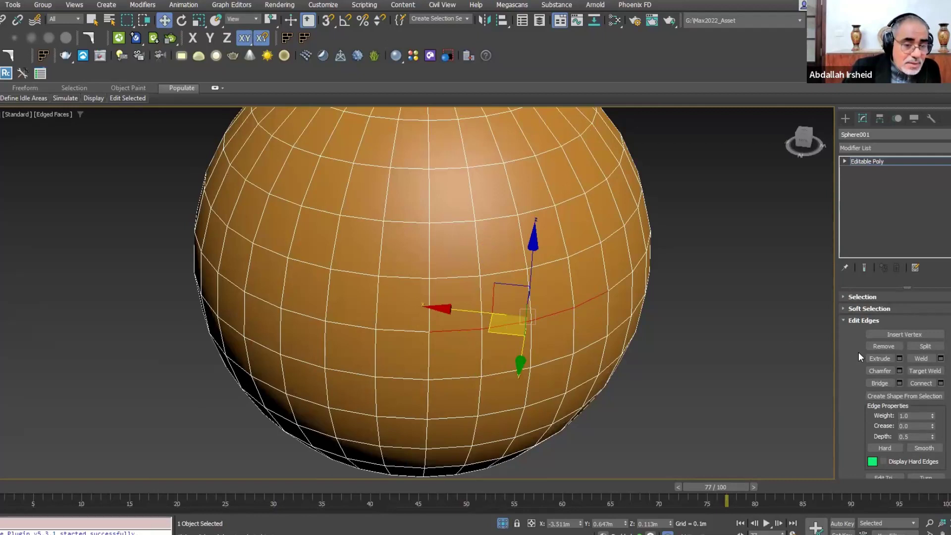
{"action": "left_click", "coordinate": [864, 297]}
{"action": "mouse_move", "coordinate": [678, 334]}
{"action": "middle_mouse_down", "text": "alt"}
{"action": "mouse_move", "coordinate": [679, 318]}
{"action": "mouse_move", "coordinate": [700, 335]}
{"action": "mouse_move", "coordinate": [786, 350]}
{"action": "middle_mouse_up", "text": "alt"}
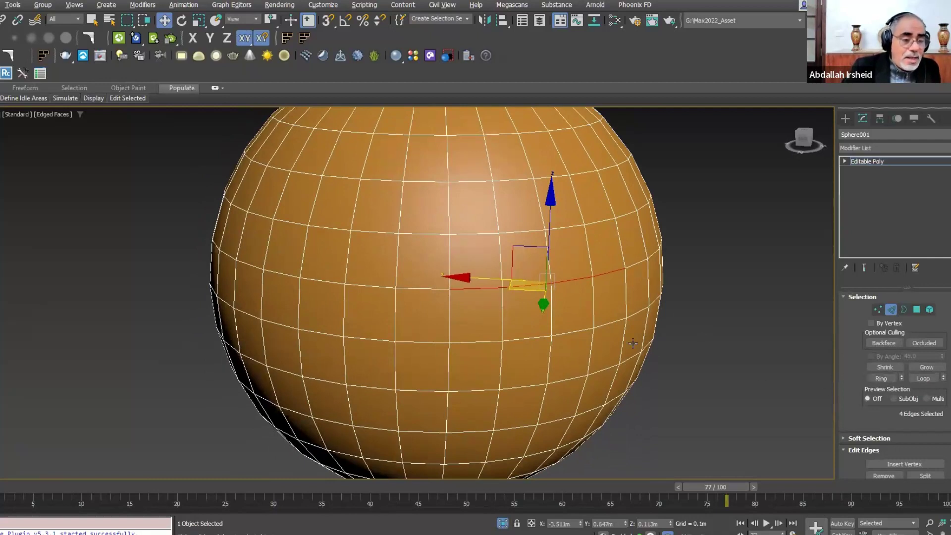
{"action": "middle_click_drag", "start_coordinate": [651, 347], "coordinate": [650, 349], "text": "alt"}
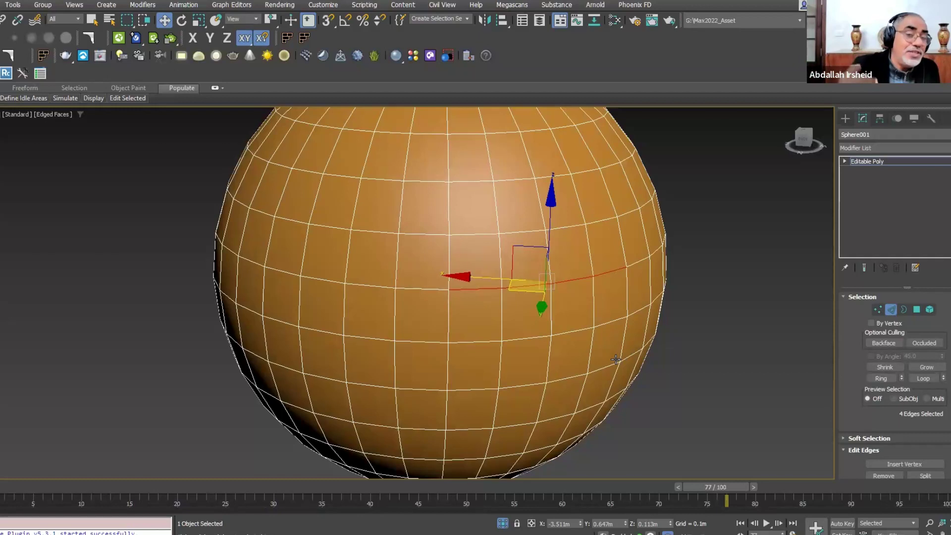
{"action": "middle_click_drag", "start_coordinate": [617, 339], "coordinate": [614, 331], "text": "alt"}
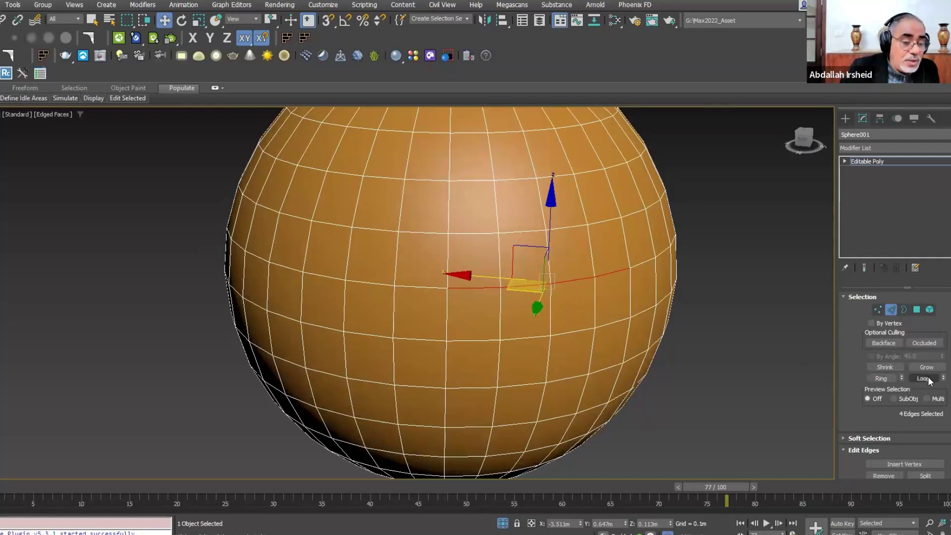
Extend single edges into a loop and a ring with the Loop and Ring buttons
{"action": "left_click", "coordinate": [481, 286]}
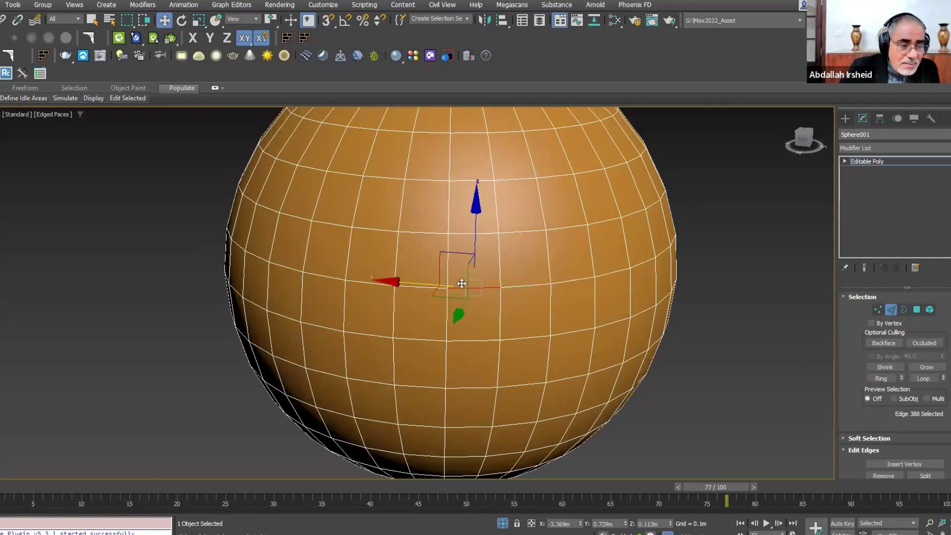
{"action": "left_click", "coordinate": [923, 378]}
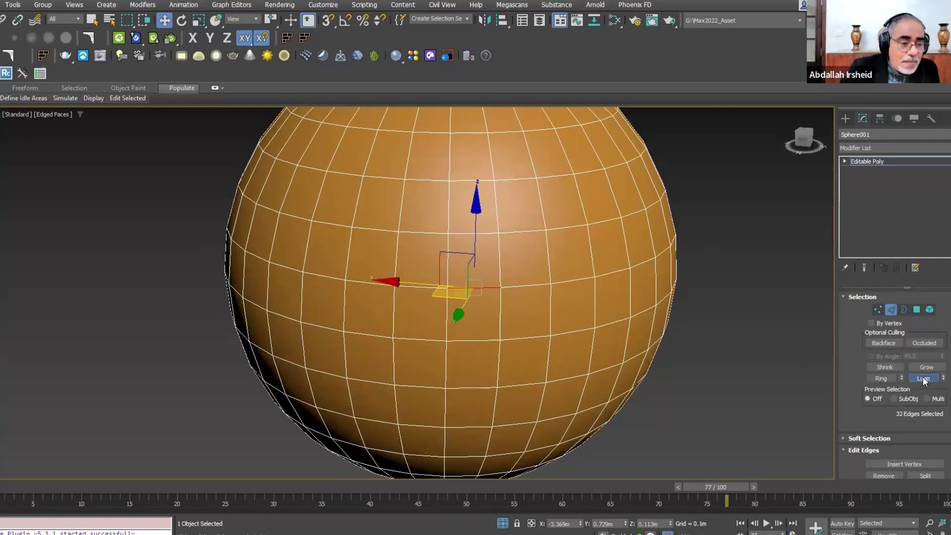
{"action": "mouse_move", "coordinate": [615, 329]}
{"action": "middle_mouse_down", "text": "alt"}
{"action": "mouse_move", "coordinate": [548, 329]}
{"action": "mouse_move", "coordinate": [617, 337]}
{"action": "mouse_move", "coordinate": [510, 308]}
{"action": "mouse_move", "coordinate": [509, 297]}
{"action": "mouse_move", "coordinate": [518, 307]}
{"action": "middle_mouse_up", "text": "alt"}
{"action": "left_click", "coordinate": [878, 366]}
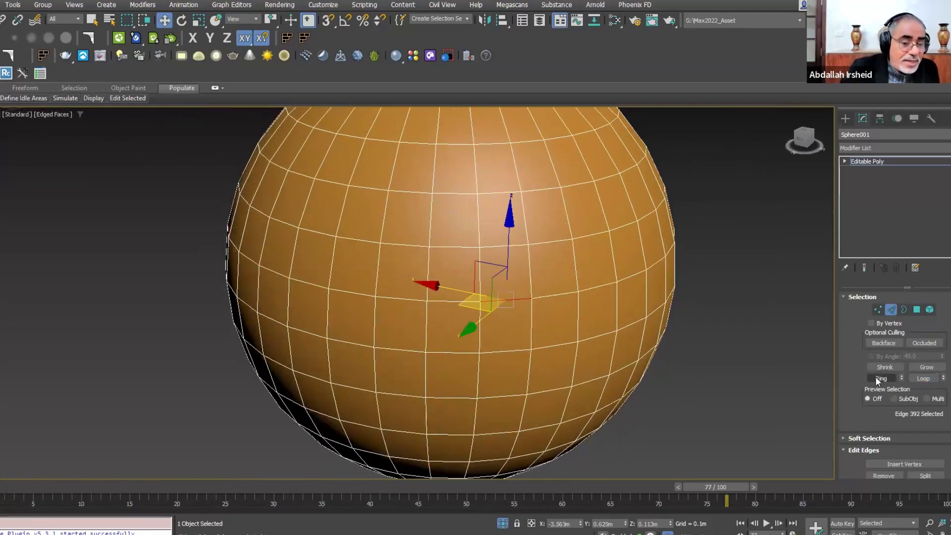
{"action": "left_click", "coordinate": [880, 378]}
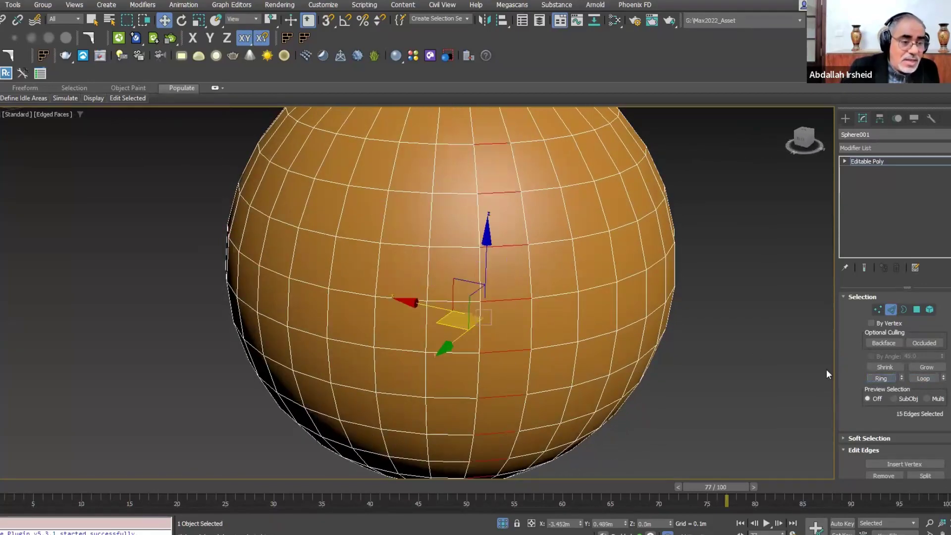
{"action": "middle_click_drag", "start_coordinate": [505, 343], "coordinate": [505, 340], "text": "alt"}
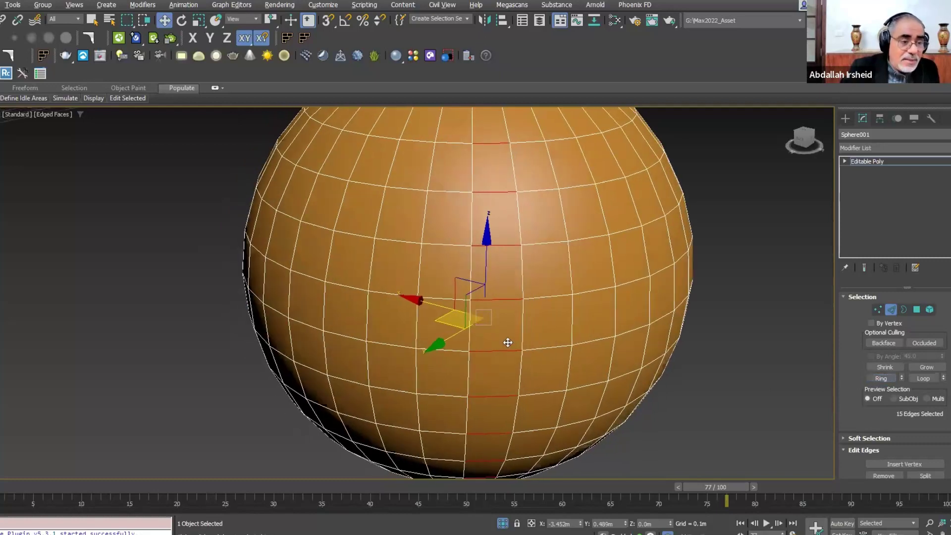
Double-click an edge to select its 32-edge loop, undoing and redoing the selection
{"action": "left_click", "coordinate": [539, 298]}
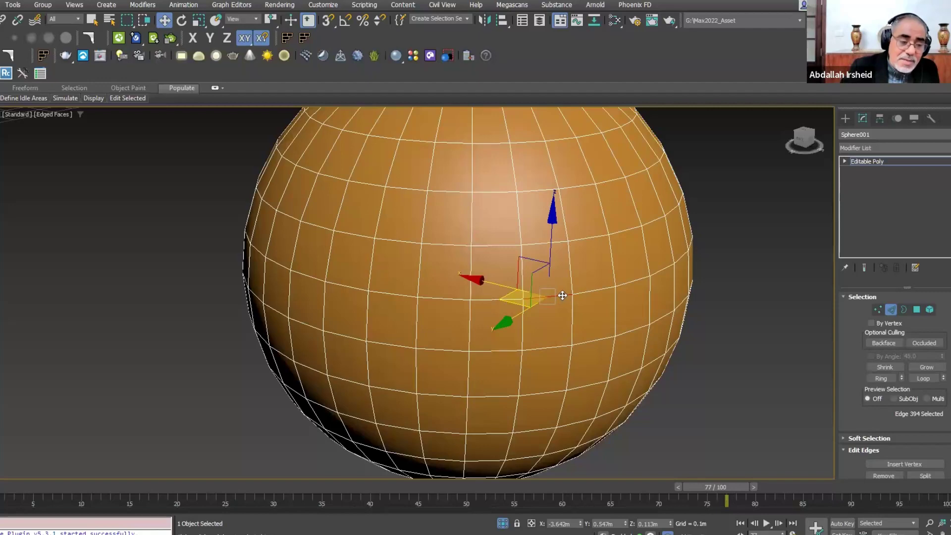
{"action": "double_click", "coordinate": [562, 295]}
{"action": "mouse_move", "coordinate": [590, 314]}
{"action": "middle_mouse_down", "text": "alt"}
{"action": "mouse_move", "coordinate": [537, 303]}
{"action": "mouse_move", "coordinate": [509, 310]}
{"action": "mouse_move", "coordinate": [562, 316]}
{"action": "mouse_move", "coordinate": [553, 292]}
{"action": "mouse_move", "coordinate": [593, 322]}
{"action": "middle_mouse_up", "text": "alt"}
{"action": "key", "text": "shift+z"}
{"action": "key", "text": "shift+z"}
{"action": "key", "text": "ctrl+z"}
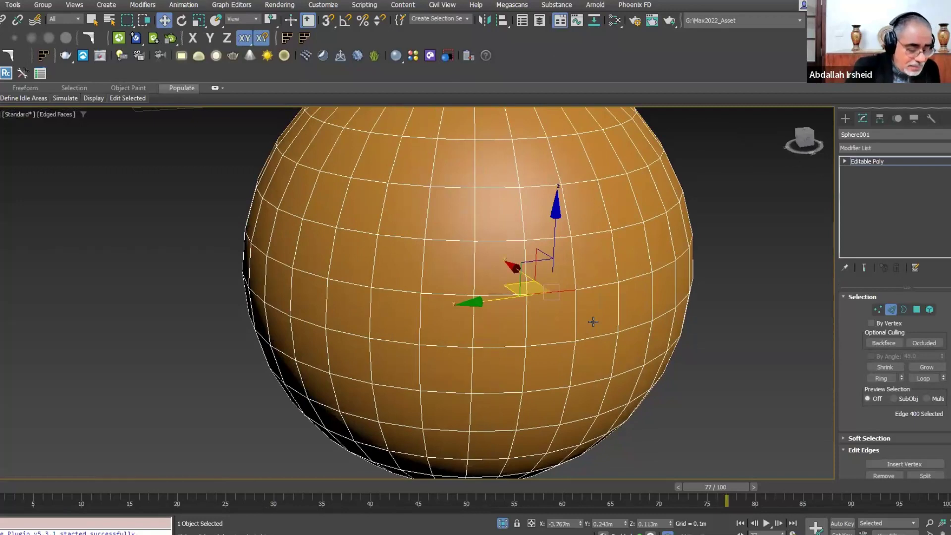
{"action": "key", "text": "ctrl+z"}
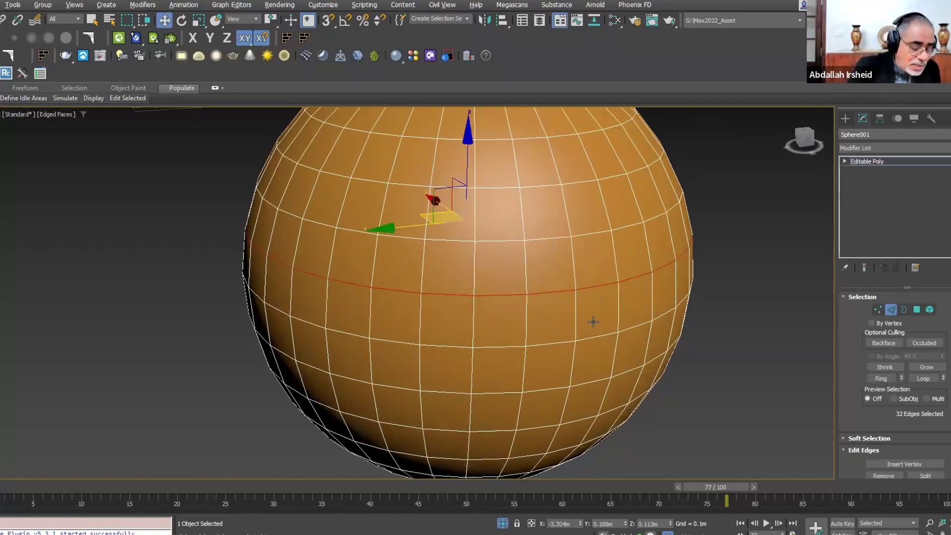
Grow an edge into a 15-edge ring, then double-click to select the horizontal 32-edge loop
{"action": "left_click", "coordinate": [537, 279]}
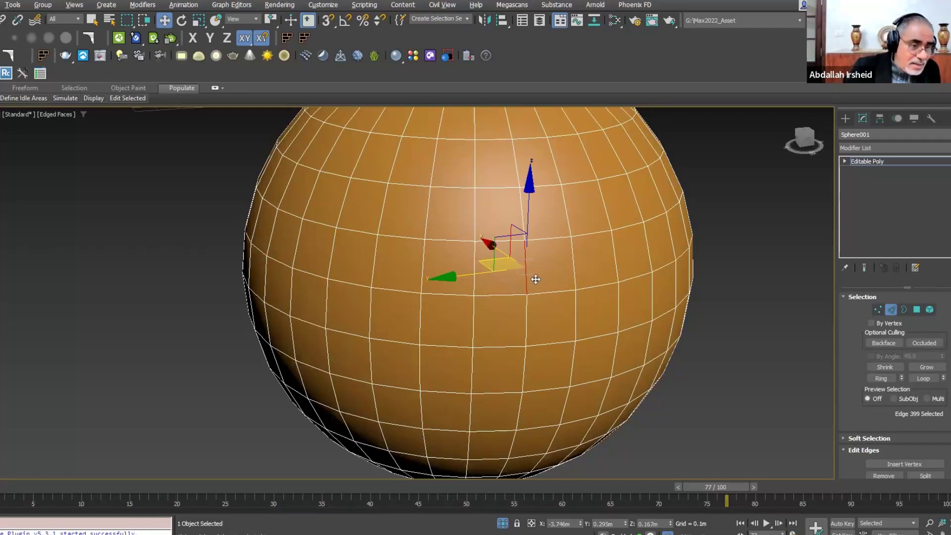
{"action": "left_click", "coordinate": [538, 294]}
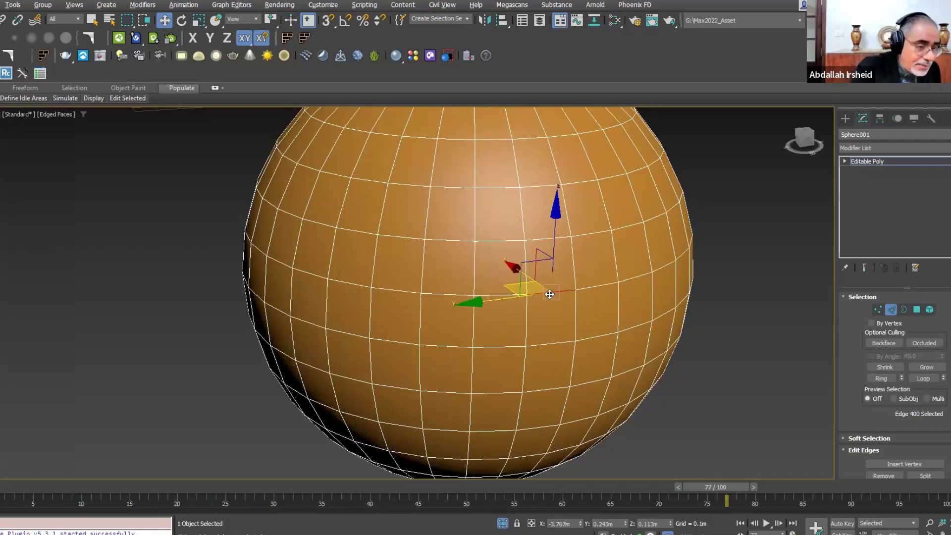
{"action": "key", "text": "alt+r"}
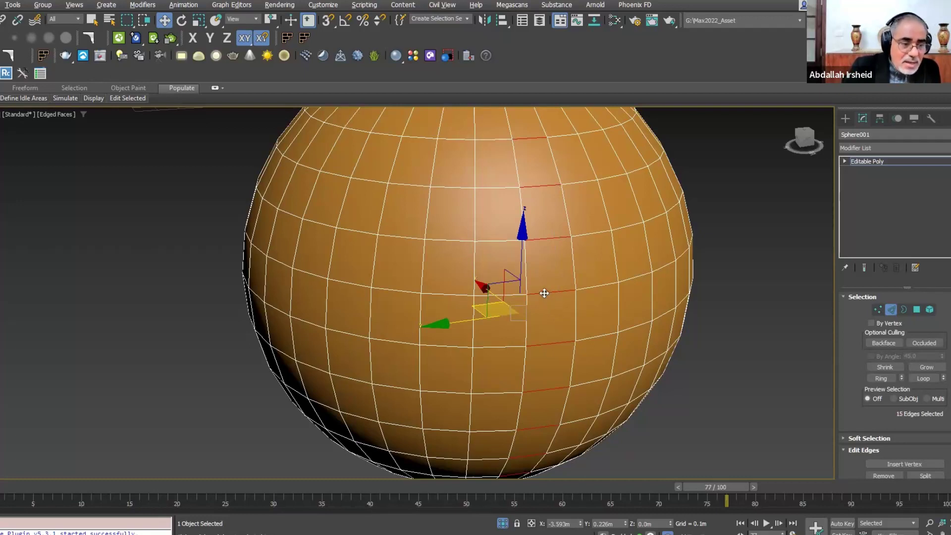
{"action": "double_click", "coordinate": [545, 293]}
{"action": "mouse_move", "coordinate": [596, 309]}
{"action": "middle_mouse_down", "text": "alt"}
{"action": "mouse_move", "coordinate": [492, 296]}
{"action": "mouse_move", "coordinate": [515, 297]}
{"action": "middle_mouse_up", "text": "alt"}
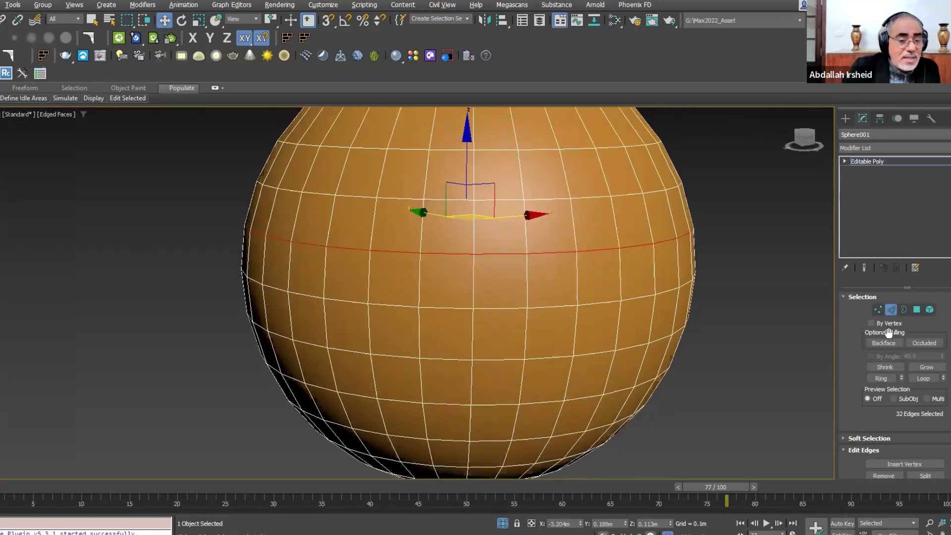
{"action": "left_click", "coordinate": [862, 297]}
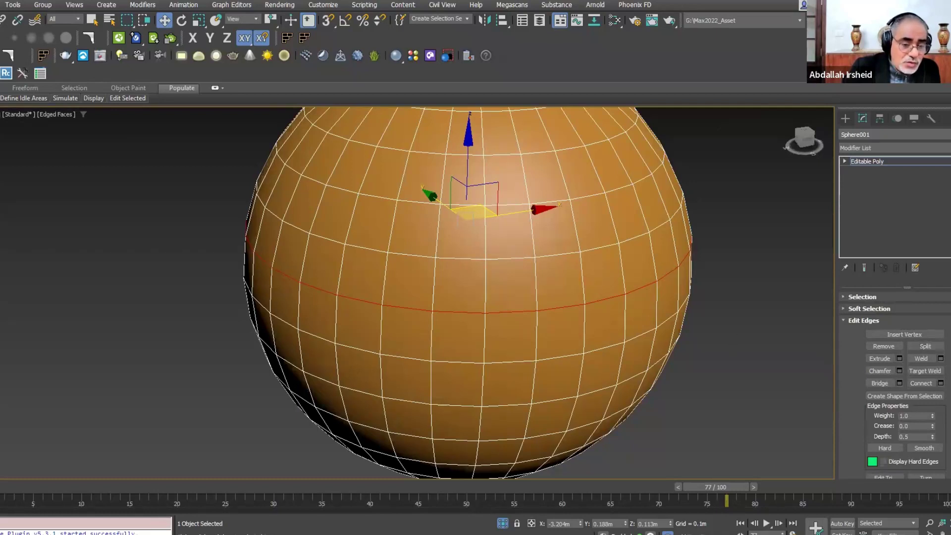
Split Sphere001 along the selected loop from the quad menu and switch to Element level
{"action": "right_click", "coordinate": [684, 281]}
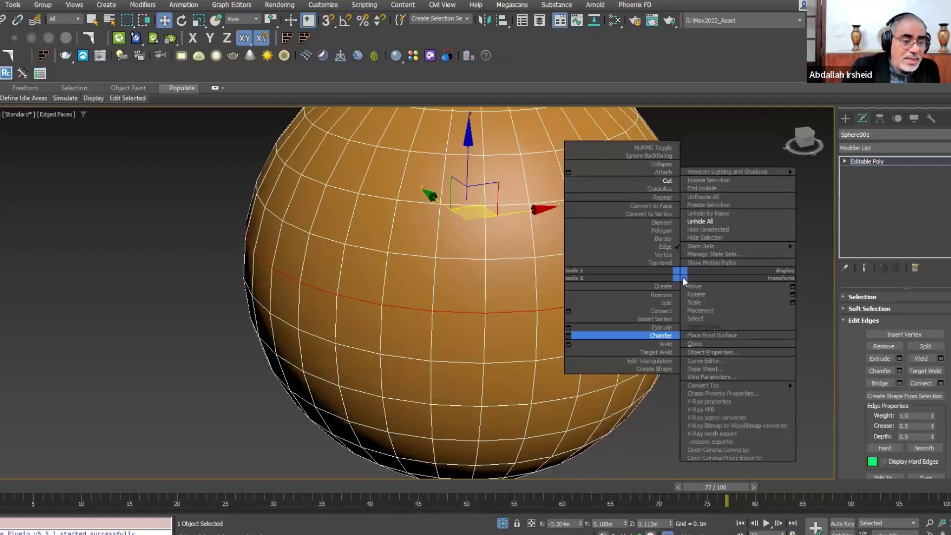
{"action": "left_click", "coordinate": [666, 303]}
{"action": "middle_click_drag", "start_coordinate": [672, 325], "coordinate": [582, 245], "text": "alt"}
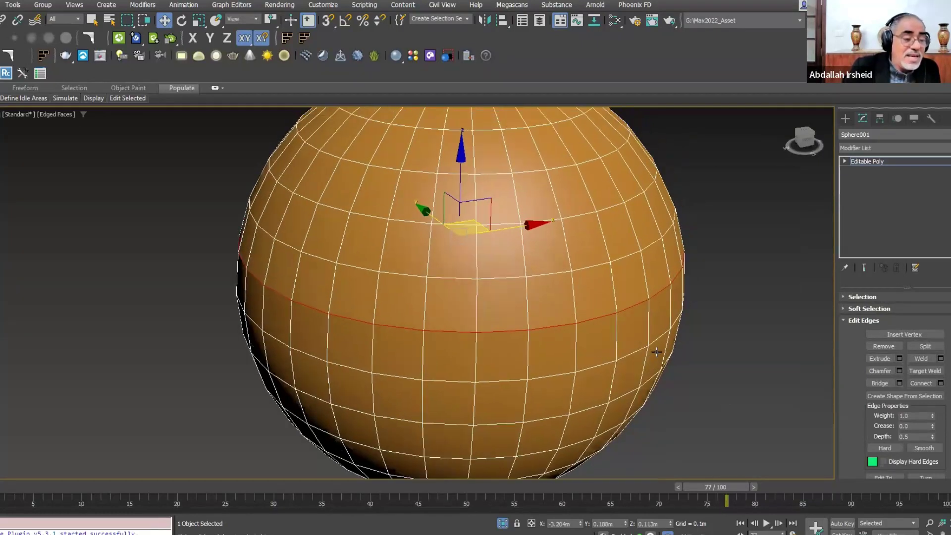
{"action": "scroll", "coordinate": [582, 246], "scroll_direction": "down", "scroll_amount": 1}
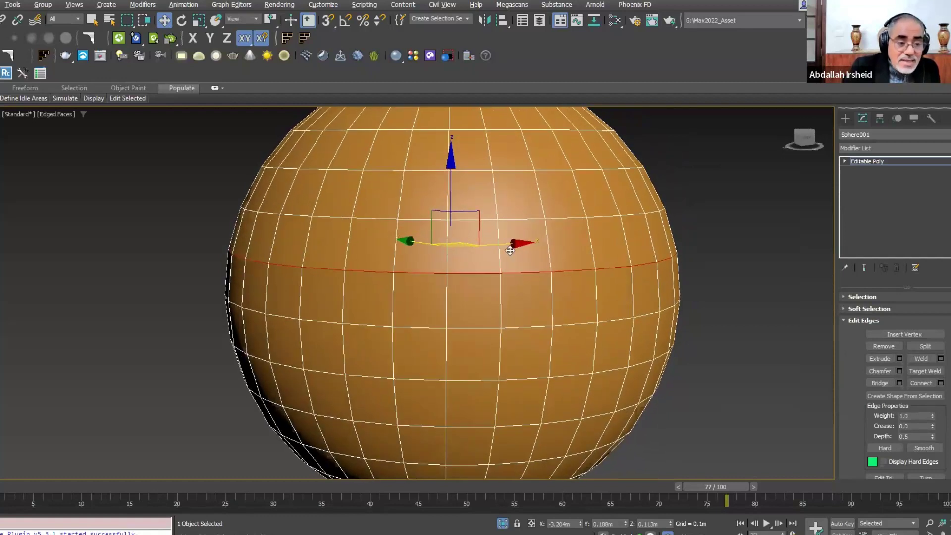
{"action": "scroll", "coordinate": [582, 245], "scroll_direction": "down", "scroll_amount": 3}
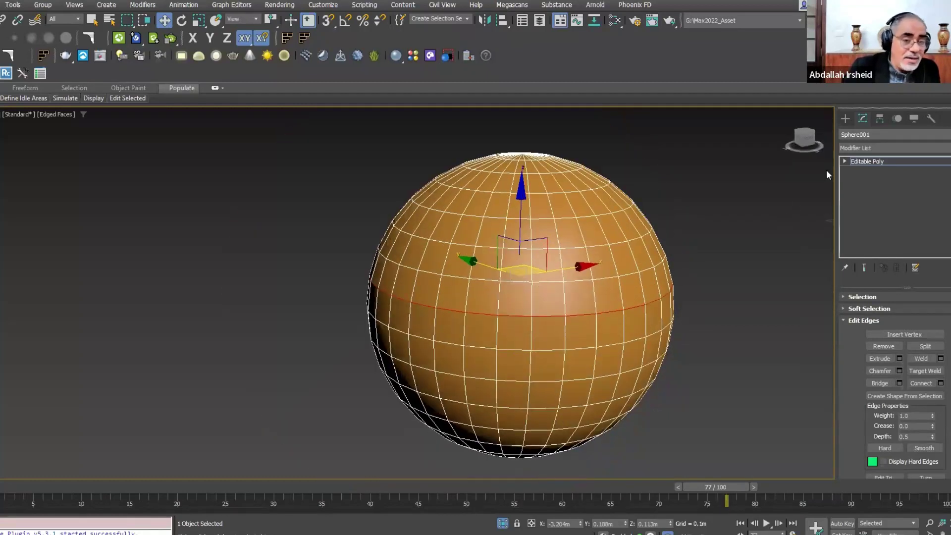
{"action": "left_click", "coordinate": [844, 162]}
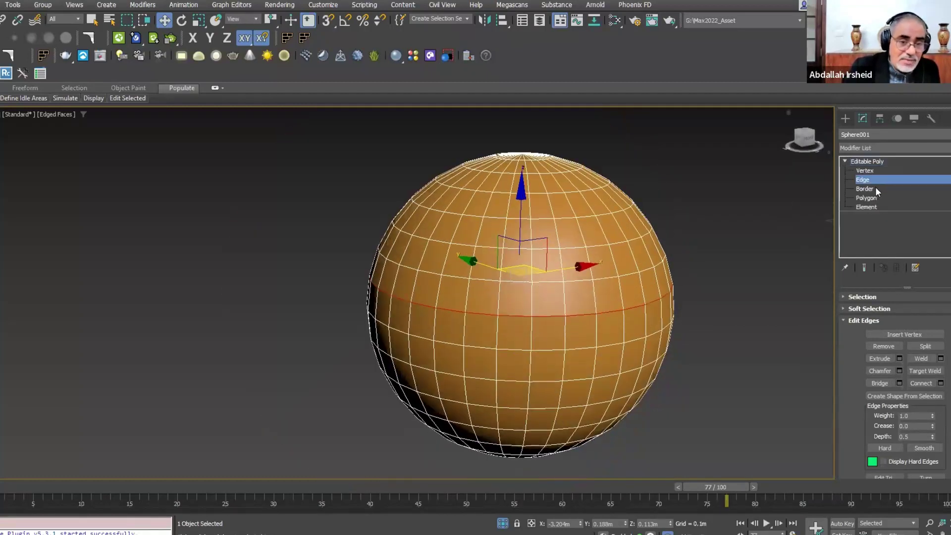
{"action": "left_click", "coordinate": [866, 207]}
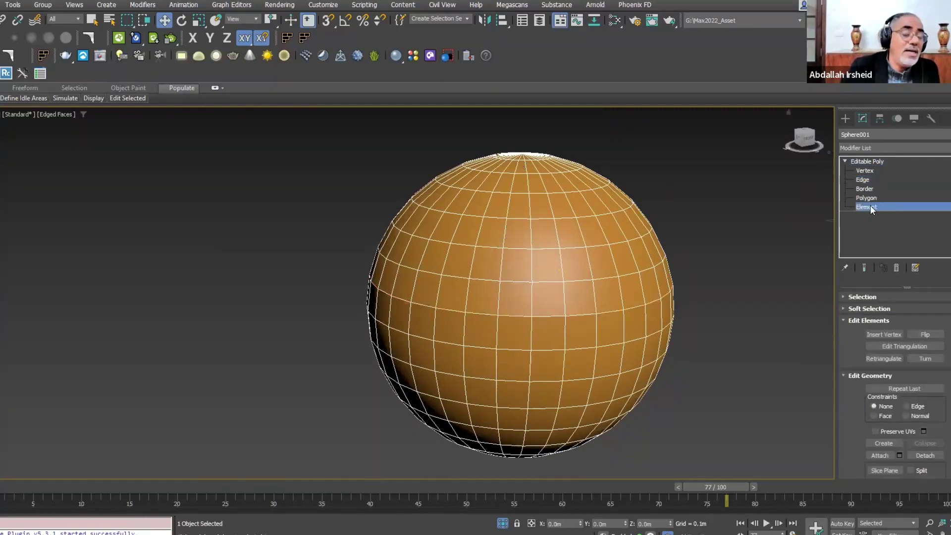
Move the top hemisphere element upward on Z, leaving a gap, then return to Edge level
{"action": "left_click", "coordinate": [516, 202]}
{"action": "middle_click_drag", "start_coordinate": [573, 254], "coordinate": [502, 397]}
{"action": "left_click", "coordinate": [502, 396]}
{"action": "left_click", "coordinate": [569, 298]}
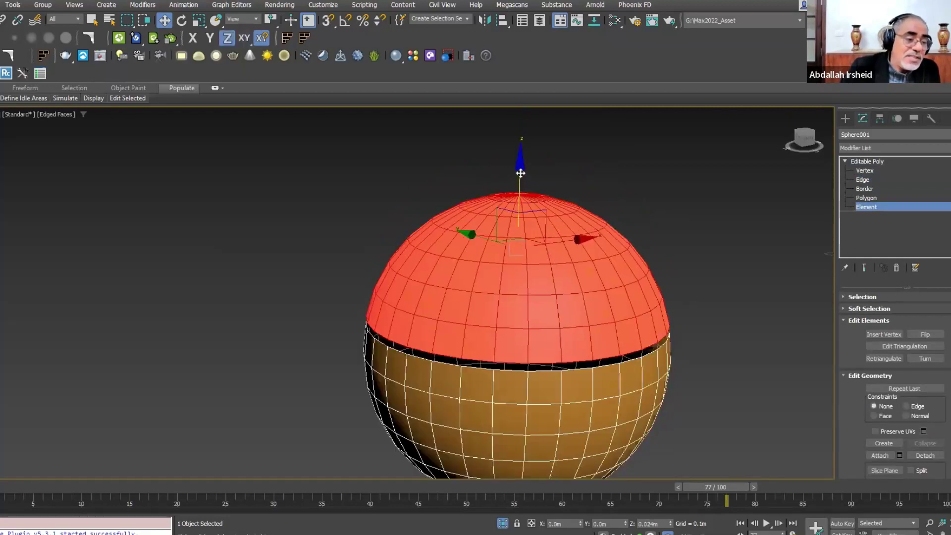
{"action": "left_click_drag", "start_coordinate": [522, 199], "coordinate": [526, 132]}
{"action": "mouse_move", "coordinate": [525, 131]}
{"action": "middle_mouse_down", "text": "alt"}
{"action": "mouse_move", "coordinate": [615, 225]}
{"action": "mouse_move", "coordinate": [565, 233]}
{"action": "middle_mouse_up", "text": "alt"}
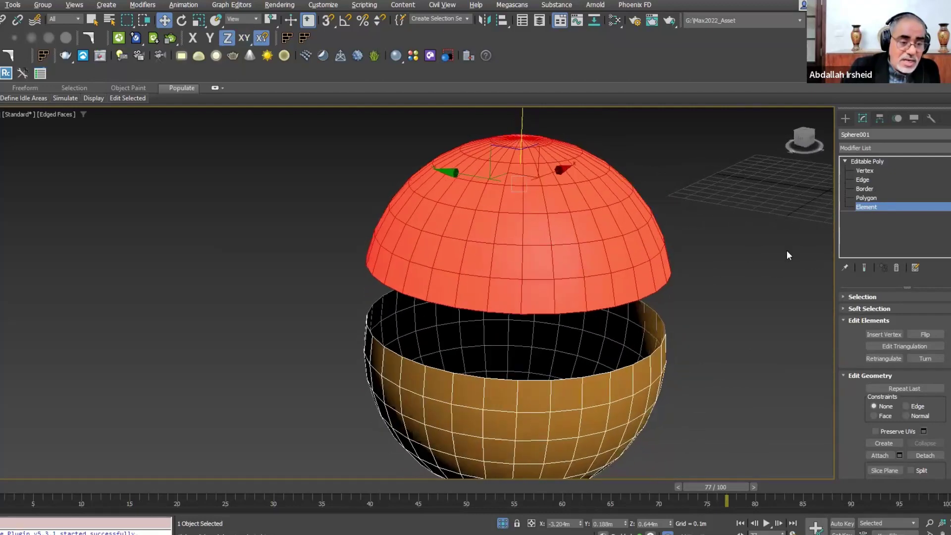
{"action": "key", "text": "2"}
{"action": "middle_click_drag", "start_coordinate": [646, 265], "coordinate": [647, 265], "text": "alt"}
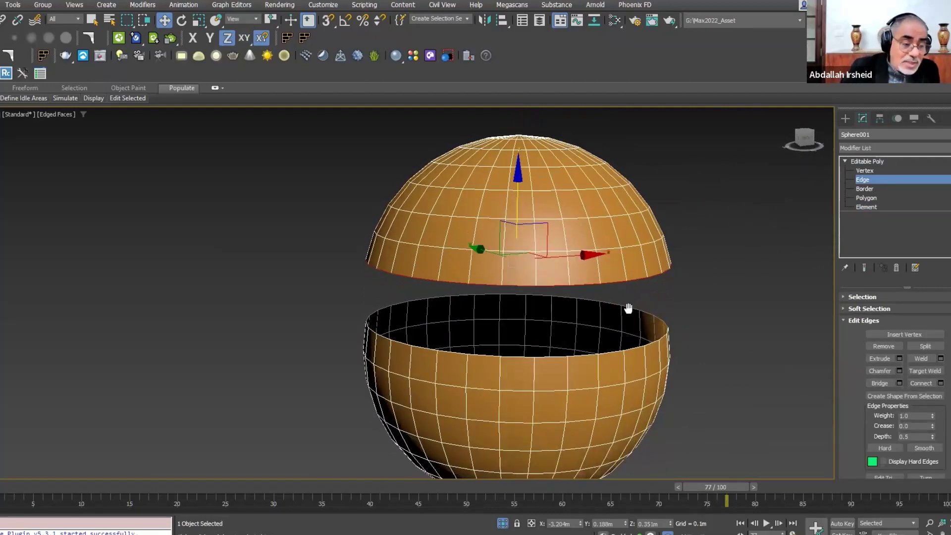
{"action": "middle_click_drag", "start_coordinate": [628, 309], "coordinate": [628, 288], "text": "alt"}
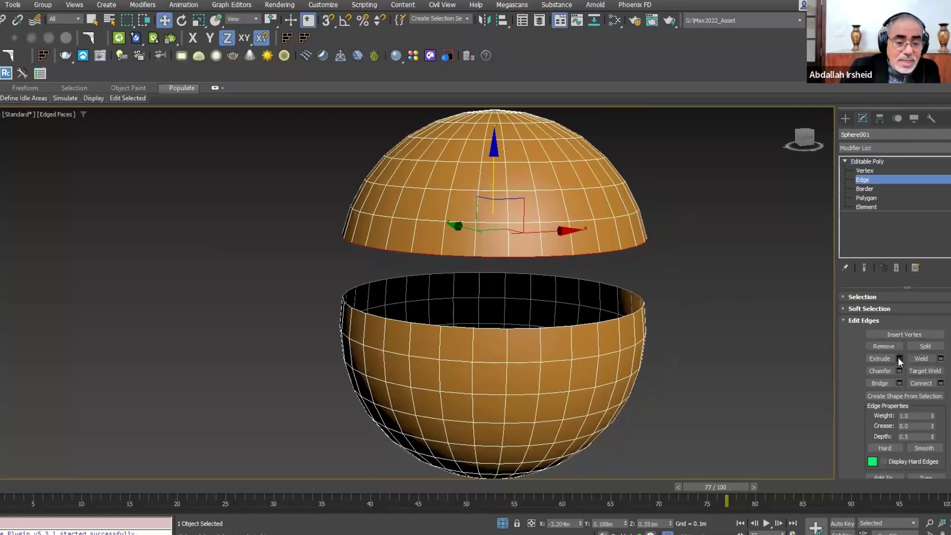
{"action": "middle_click_drag", "start_coordinate": [675, 314], "coordinate": [683, 297], "text": "alt"}
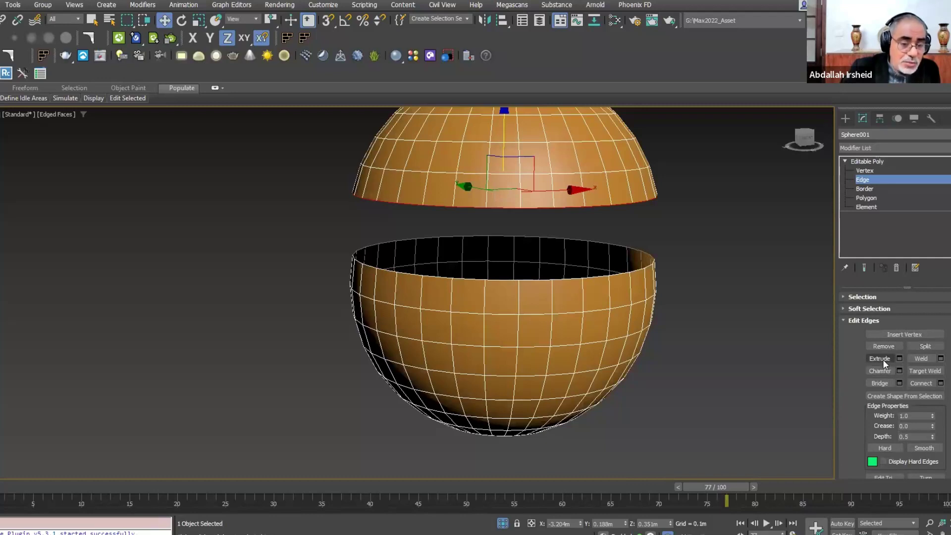
Extrude one lower-bowl edge loop into a groove with Height -0.032m and Width 0.012m
{"action": "double_click", "coordinate": [562, 313]}
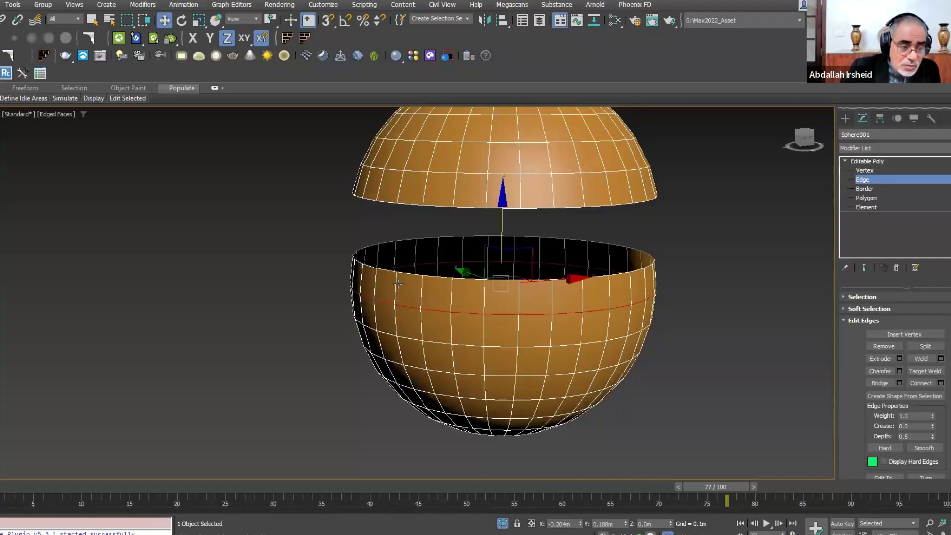
{"action": "left_click", "coordinate": [899, 358]}
{"action": "mouse_move", "coordinate": [700, 319]}
{"action": "middle_mouse_down", "text": "alt"}
{"action": "mouse_move", "coordinate": [670, 317]}
{"action": "mouse_move", "coordinate": [658, 286]}
{"action": "middle_mouse_up", "text": "alt"}
{"action": "scroll", "coordinate": [738, 203], "scroll_direction": "up", "scroll_amount": 2}
{"action": "scroll", "coordinate": [737, 204], "scroll_direction": "up", "scroll_amount": 1}
{"action": "mouse_move", "coordinate": [741, 192]}
{"action": "left_mouse_down"}
{"action": "mouse_move", "coordinate": [737, 273]}
{"action": "mouse_move", "coordinate": [751, 258]}
{"action": "left_mouse_up"}
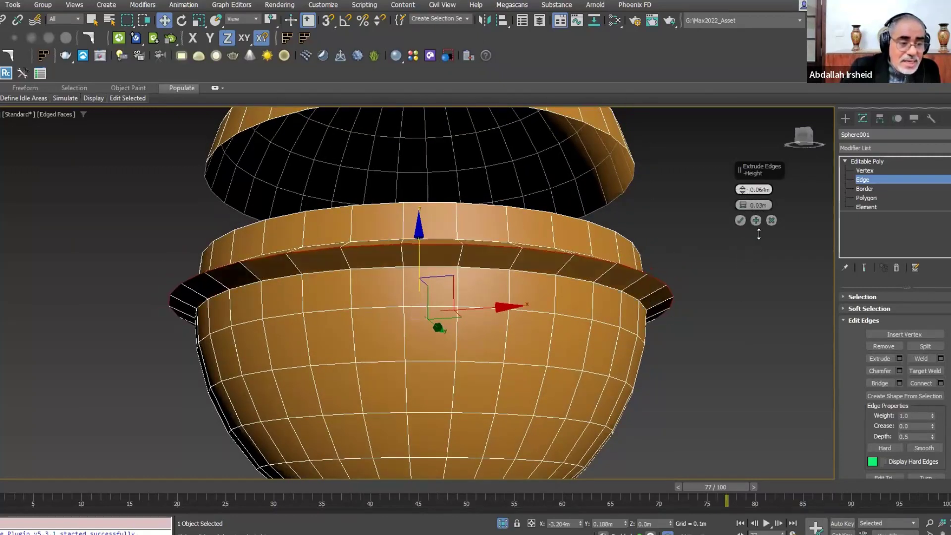
{"action": "left_click_drag", "start_coordinate": [751, 257], "coordinate": [757, 252]}
{"action": "scroll", "coordinate": [596, 261], "scroll_direction": "up", "scroll_amount": 2}
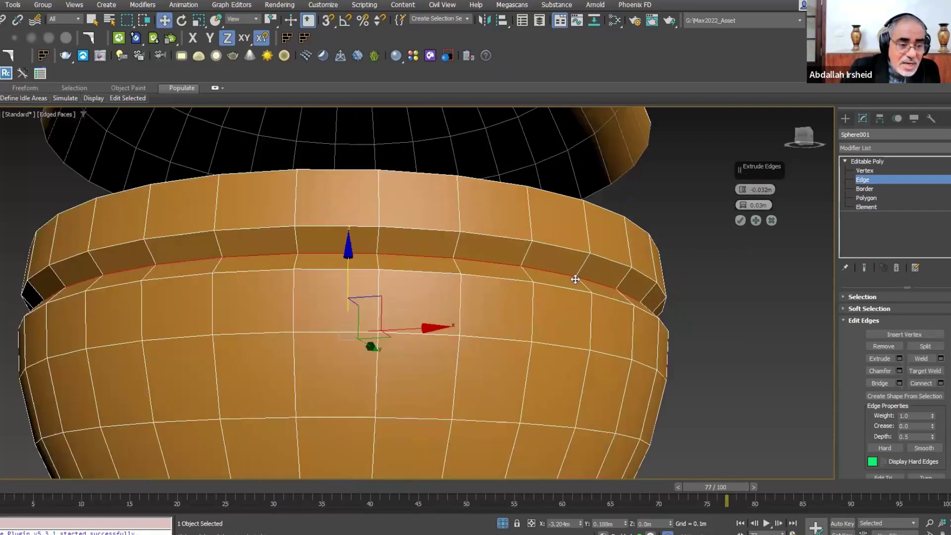
{"action": "left_click_drag", "start_coordinate": [741, 208], "coordinate": [742, 212]}
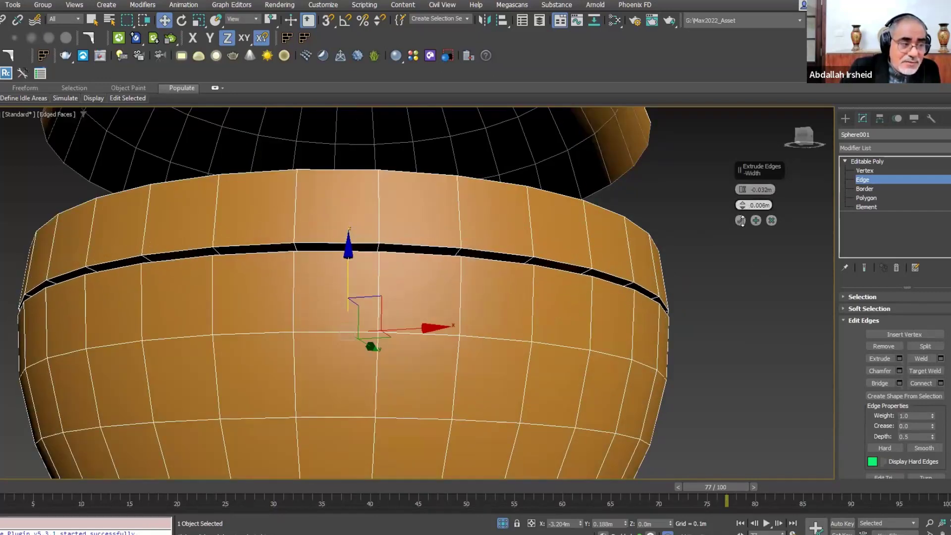
{"action": "left_click_drag", "start_coordinate": [743, 212], "coordinate": [743, 216]}
{"action": "mouse_move", "coordinate": [577, 318]}
{"action": "middle_mouse_down", "text": "alt"}
{"action": "mouse_move", "coordinate": [555, 303]}
{"action": "mouse_move", "coordinate": [556, 282]}
{"action": "middle_mouse_up", "text": "alt"}
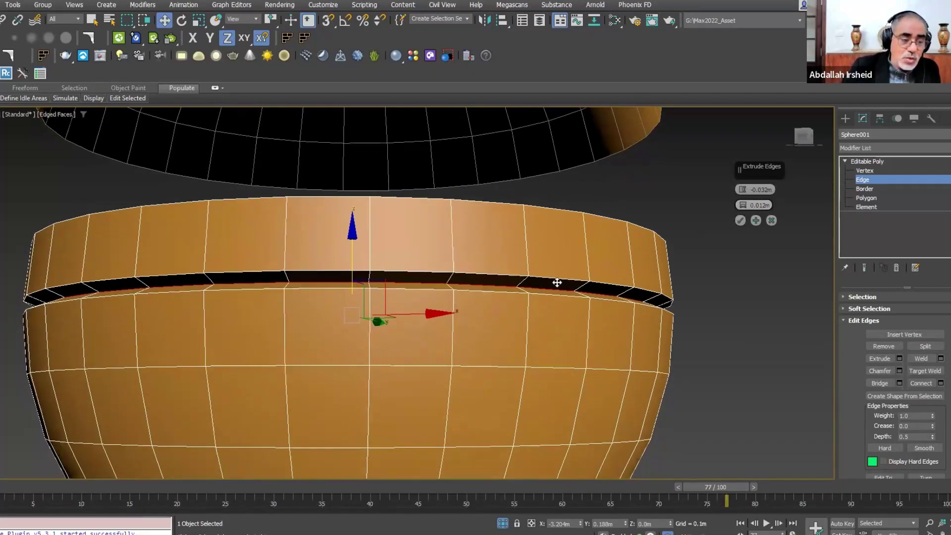
Groove two more edge loops on the lower bowl with the same extrusion
{"action": "double_click", "coordinate": [607, 369], "text": "ctrl"}
{"action": "mouse_move", "coordinate": [607, 368]}
{"action": "middle_mouse_down", "text": "alt"}
{"action": "mouse_move", "coordinate": [618, 295]}
{"action": "mouse_move", "coordinate": [568, 361]}
{"action": "mouse_move", "coordinate": [552, 361]}
{"action": "mouse_move", "coordinate": [597, 349]}
{"action": "mouse_move", "coordinate": [562, 355]}
{"action": "mouse_move", "coordinate": [548, 322]}
{"action": "mouse_move", "coordinate": [577, 317]}
{"action": "middle_mouse_up", "text": "alt"}
{"action": "double_click", "coordinate": [567, 365], "text": "ctrl"}
{"action": "scroll", "coordinate": [748, 219], "scroll_direction": "down", "scroll_amount": 4}
{"action": "mouse_move", "coordinate": [749, 218]}
{"action": "middle_mouse_down", "text": "alt"}
{"action": "mouse_move", "coordinate": [750, 140]}
{"action": "mouse_move", "coordinate": [745, 210]}
{"action": "mouse_move", "coordinate": [717, 235]}
{"action": "mouse_move", "coordinate": [845, 116]}
{"action": "mouse_move", "coordinate": [929, 242]}
{"action": "middle_mouse_up", "text": "alt"}
Commit the sphere's groove extrusion and draw a 2.0m × 2.0m plane beside it
{"action": "left_click", "coordinate": [739, 220]}
{"action": "left_click", "coordinate": [929, 241]}
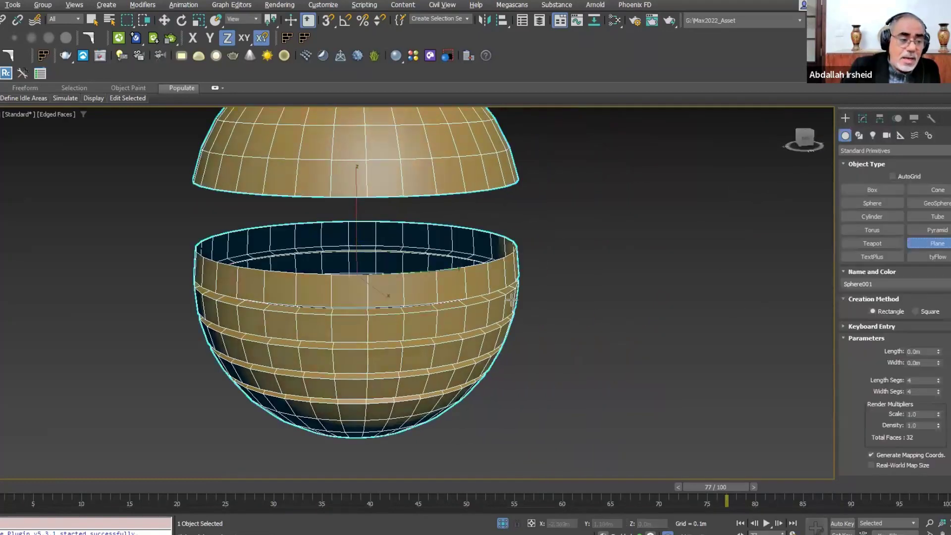
{"action": "scroll", "coordinate": [752, 467], "scroll_direction": "up", "scroll_amount": 3}
{"action": "middle_click_drag", "start_coordinate": [752, 467], "coordinate": [588, 350], "text": "alt"}
{"action": "left_click_drag", "start_coordinate": [461, 228], "coordinate": [927, 350]}
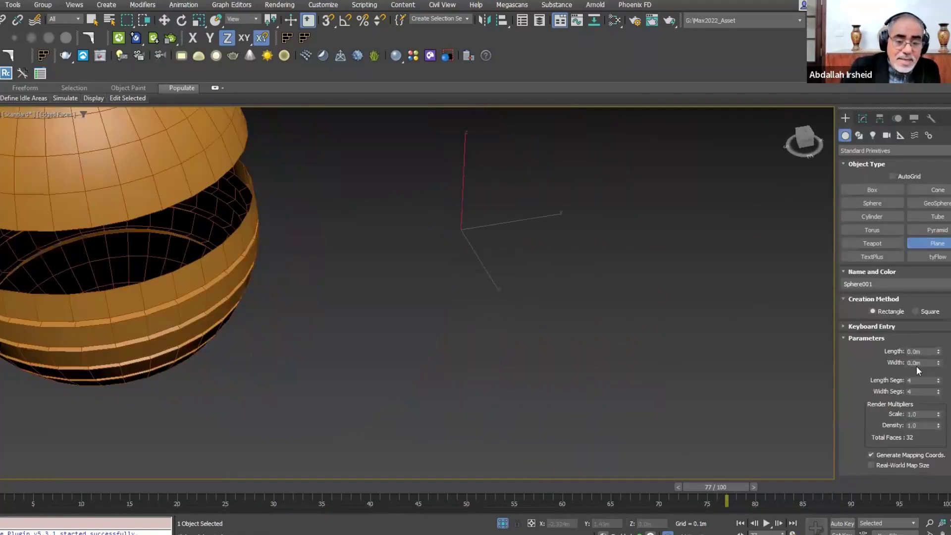
{"action": "double_click", "coordinate": [926, 350]}
{"action": "type", "text": "2"}
{"action": "key", "text": "Tab"}
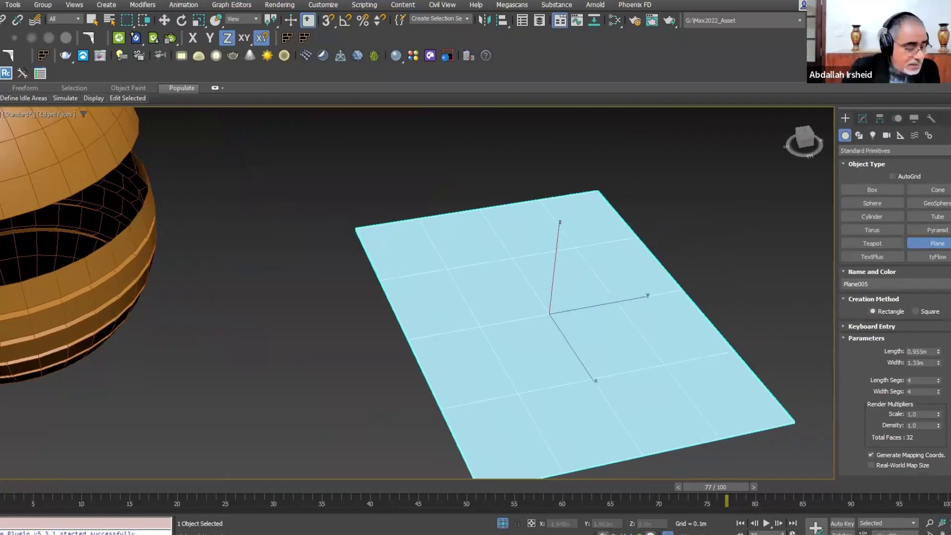
{"action": "type", "text": "2"}
{"action": "key", "text": "Return"}
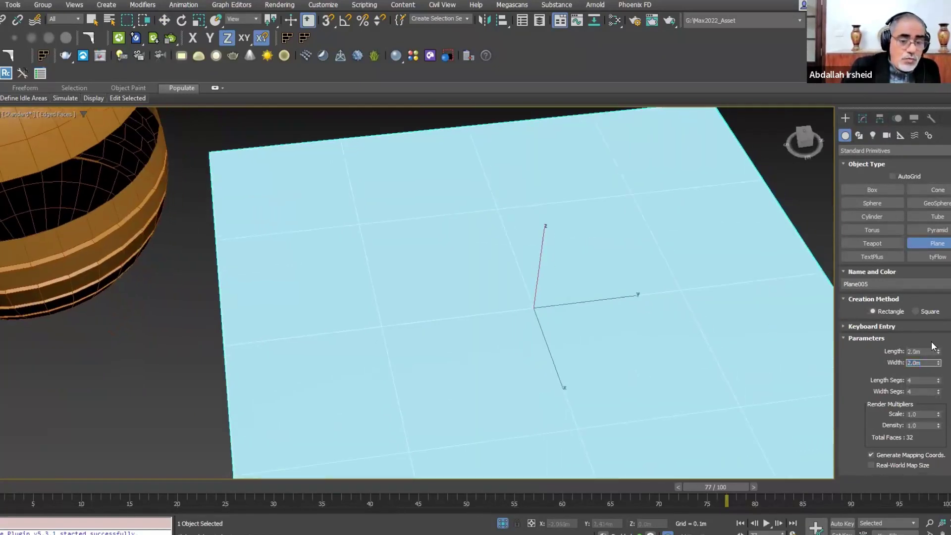
Give the new plane 4×4 segments
{"action": "middle_click_drag", "start_coordinate": [703, 315], "coordinate": [623, 296]}
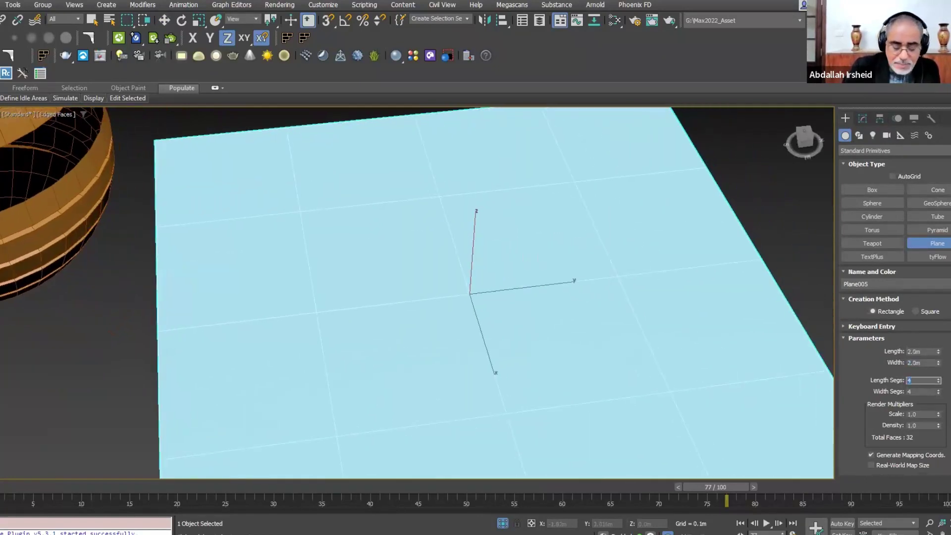
{"action": "mouse_move", "coordinate": [675, 282]}
{"action": "middle_mouse_down", "text": "alt"}
{"action": "mouse_move", "coordinate": [641, 276]}
{"action": "mouse_move", "coordinate": [563, 304]}
{"action": "mouse_move", "coordinate": [724, 284]}
{"action": "mouse_move", "coordinate": [697, 272]}
{"action": "mouse_move", "coordinate": [688, 286]}
{"action": "middle_mouse_up", "text": "alt"}
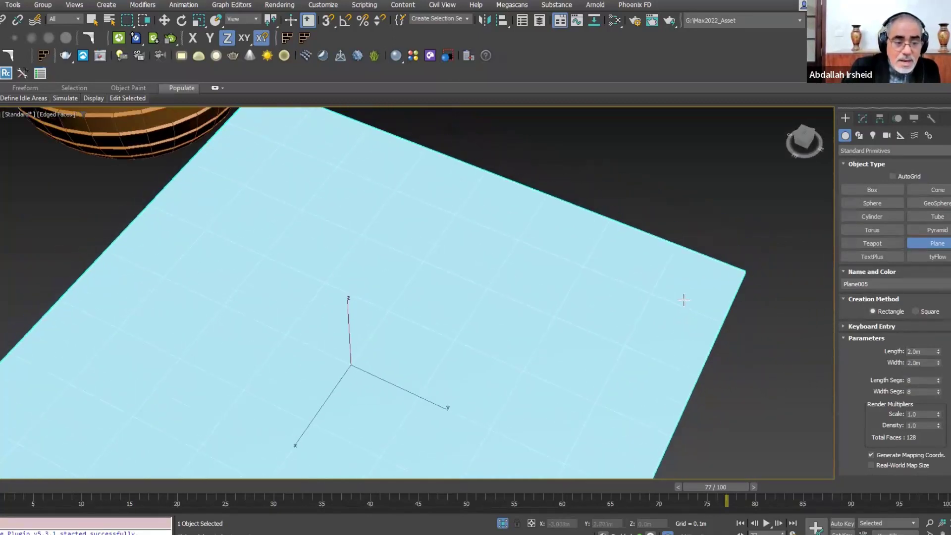
{"action": "scroll", "coordinate": [683, 297], "scroll_direction": "up", "scroll_amount": 3}
{"action": "scroll", "coordinate": [609, 285], "scroll_direction": "up", "scroll_amount": 1}
{"action": "scroll", "coordinate": [293, 166], "scroll_direction": "up", "scroll_amount": 1}
{"action": "scroll", "coordinate": [269, 156], "scroll_direction": "down", "scroll_amount": 1}
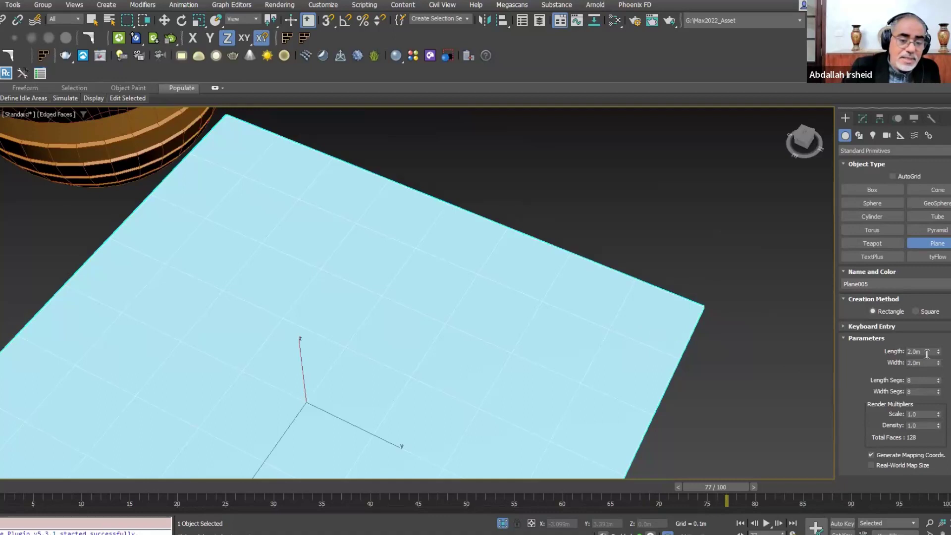
{"action": "scroll", "coordinate": [674, 346], "scroll_direction": "down", "scroll_amount": 1}
{"action": "scroll", "coordinate": [600, 361], "scroll_direction": "down", "scroll_amount": 1}
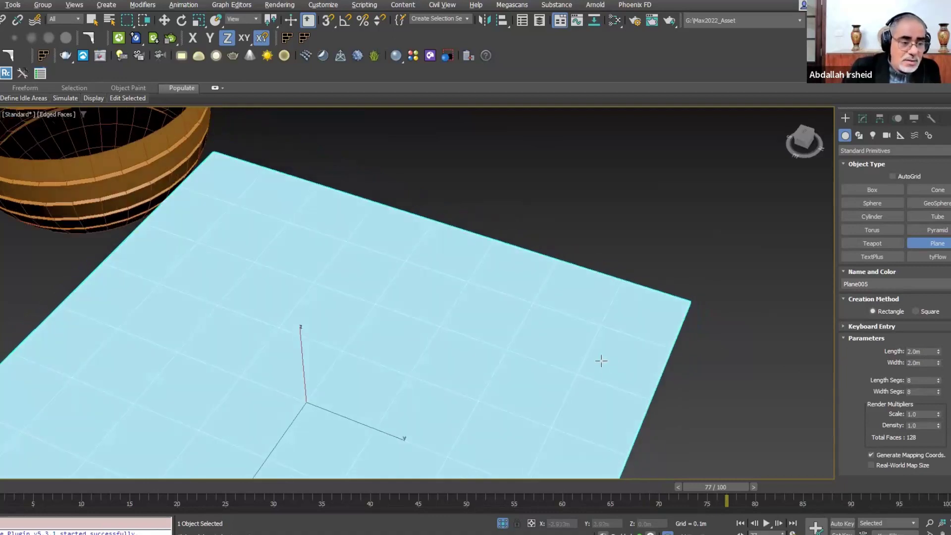
{"action": "scroll", "coordinate": [622, 276], "scroll_direction": "down", "scroll_amount": 1}
{"action": "scroll", "coordinate": [639, 287], "scroll_direction": "down", "scroll_amount": 1}
{"action": "middle_click_drag", "start_coordinate": [639, 286], "coordinate": [614, 322], "text": "alt"}
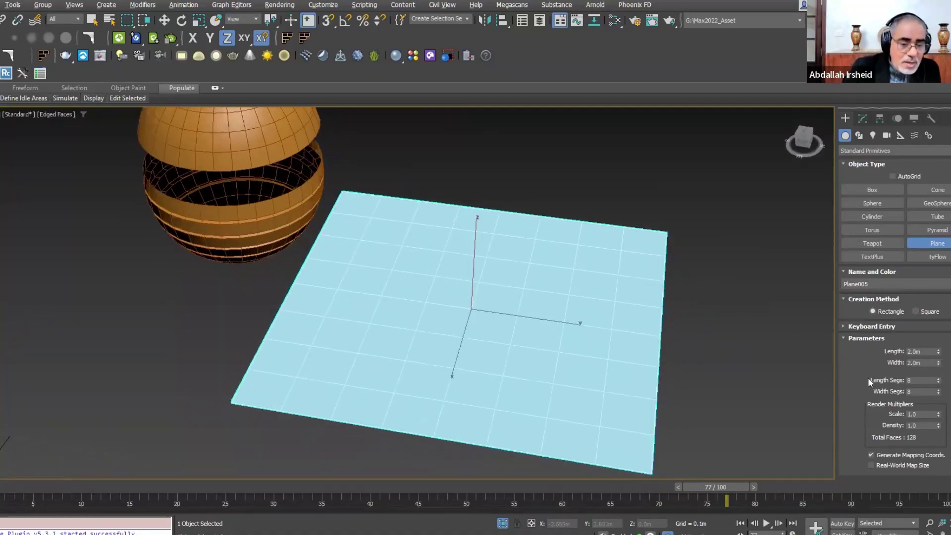
{"action": "type", "text": "4"}
{"action": "key", "text": "Tab"}
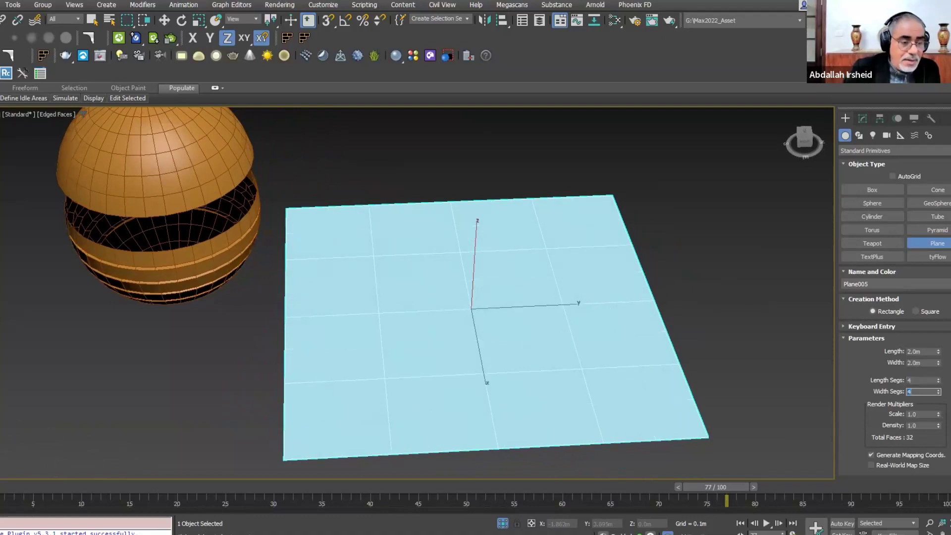
Convert Plane005 to an Editable Poly
{"action": "mouse_move", "coordinate": [786, 365]}
{"action": "middle_mouse_down", "text": "alt"}
{"action": "mouse_move", "coordinate": [584, 346]}
{"action": "mouse_move", "coordinate": [500, 291]}
{"action": "mouse_move", "coordinate": [506, 264]}
{"action": "mouse_move", "coordinate": [662, 278]}
{"action": "middle_mouse_up", "text": "alt"}
{"action": "right_click", "coordinate": [639, 230]}
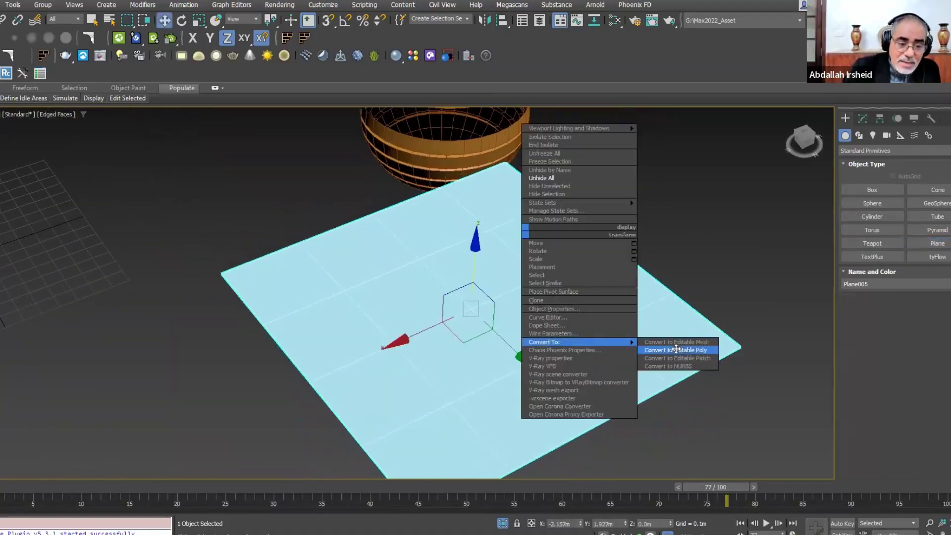
{"action": "left_click", "coordinate": [676, 349]}
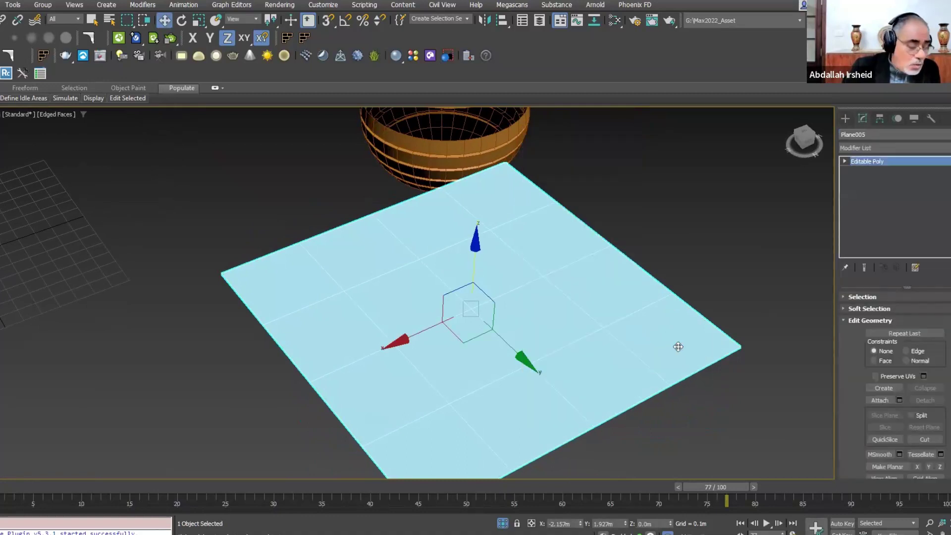
Select every edge of Plane005 and start an edge Extrude with settings
{"action": "key", "text": "2"}
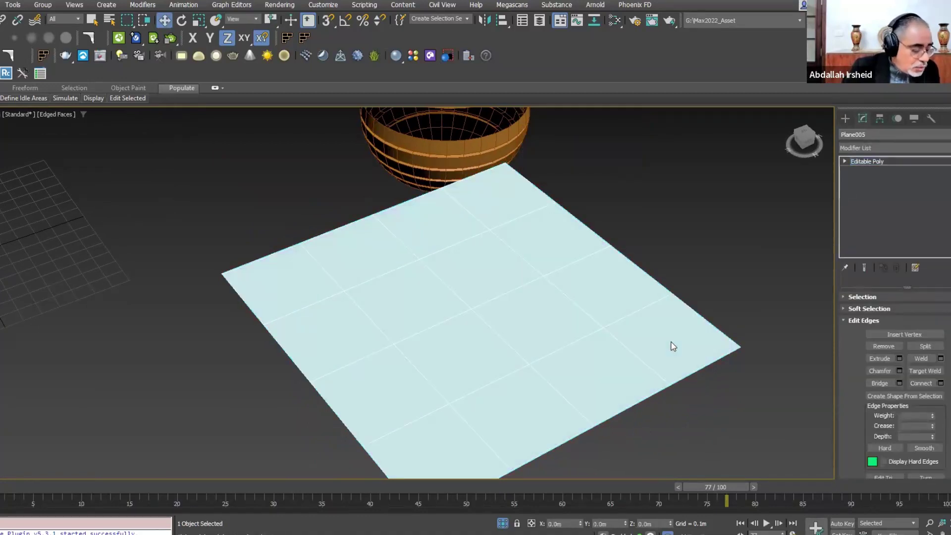
{"action": "key", "text": "ctrl+a"}
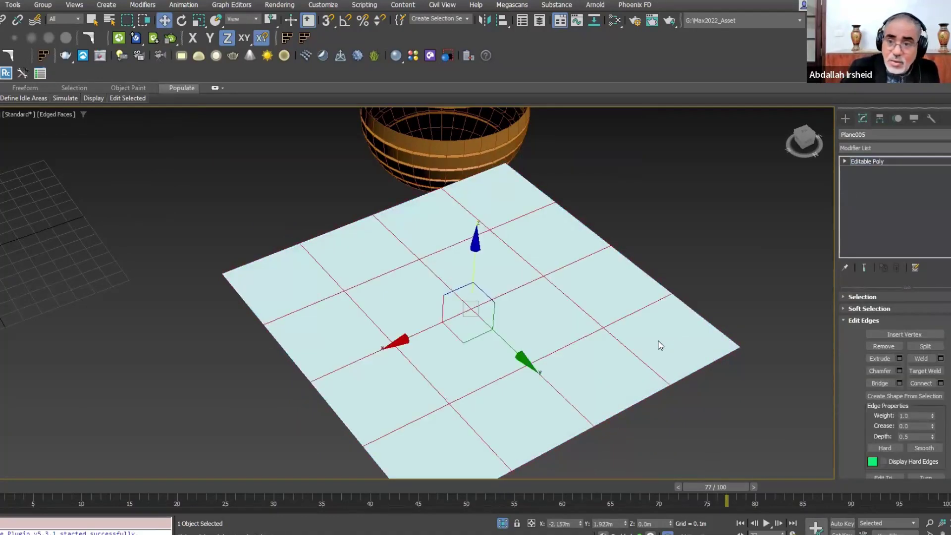
{"action": "scroll", "coordinate": [574, 297], "scroll_direction": "up", "scroll_amount": 2}
{"action": "right_click", "coordinate": [577, 263]}
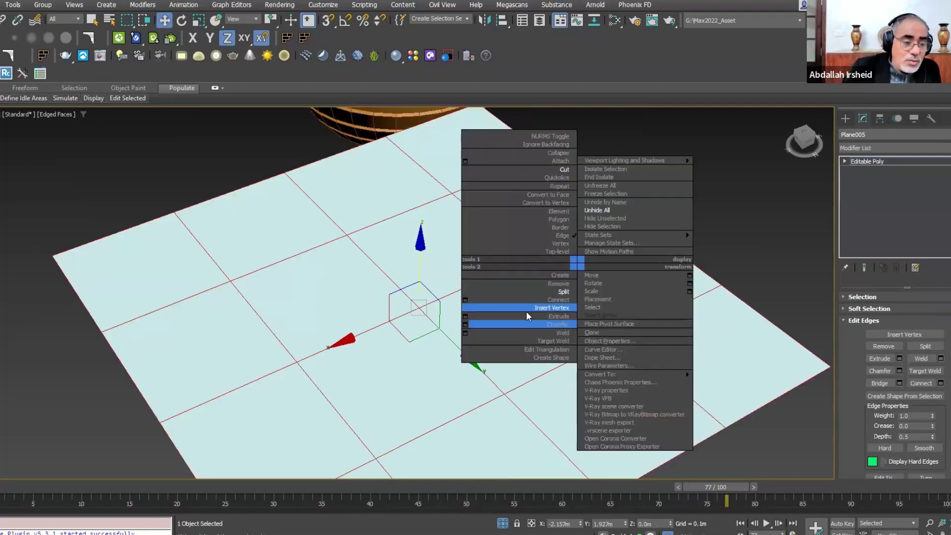
{"action": "left_click", "coordinate": [465, 316]}
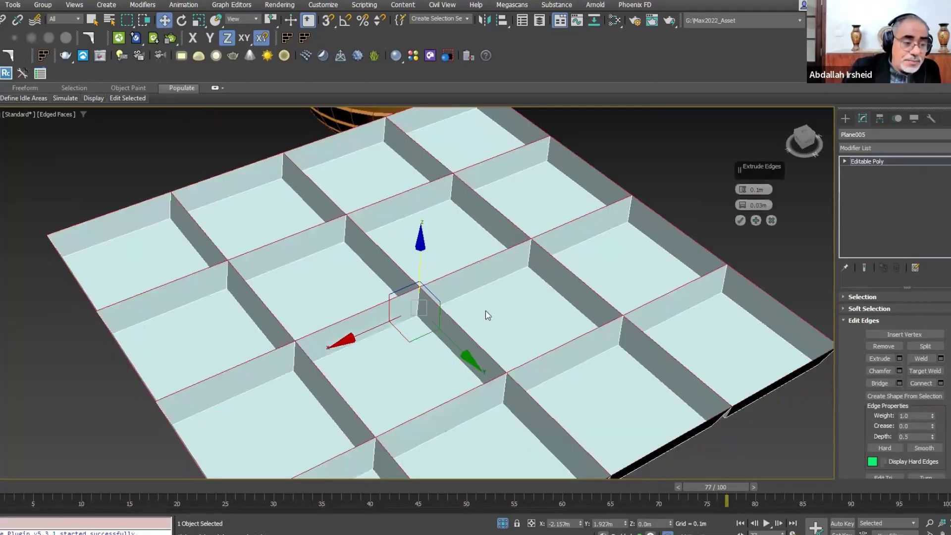
{"action": "scroll", "coordinate": [638, 262], "scroll_direction": "down", "scroll_amount": 2}
{"action": "scroll", "coordinate": [708, 224], "scroll_direction": "up", "scroll_amount": 4}
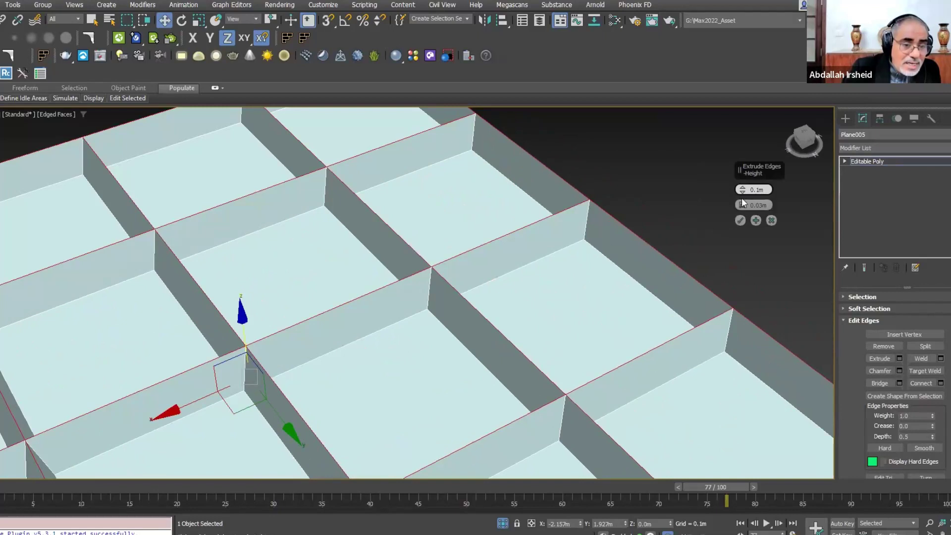
Set the edge extrusion to -0.033m height and 0.002m width
{"action": "type", "text": "2"}
{"action": "key", "text": "Return"}
{"action": "left_click_drag", "start_coordinate": [741, 188], "coordinate": [738, 295]}
{"action": "left_click", "coordinate": [760, 204]}
{"action": "type", "text": "0.00"}
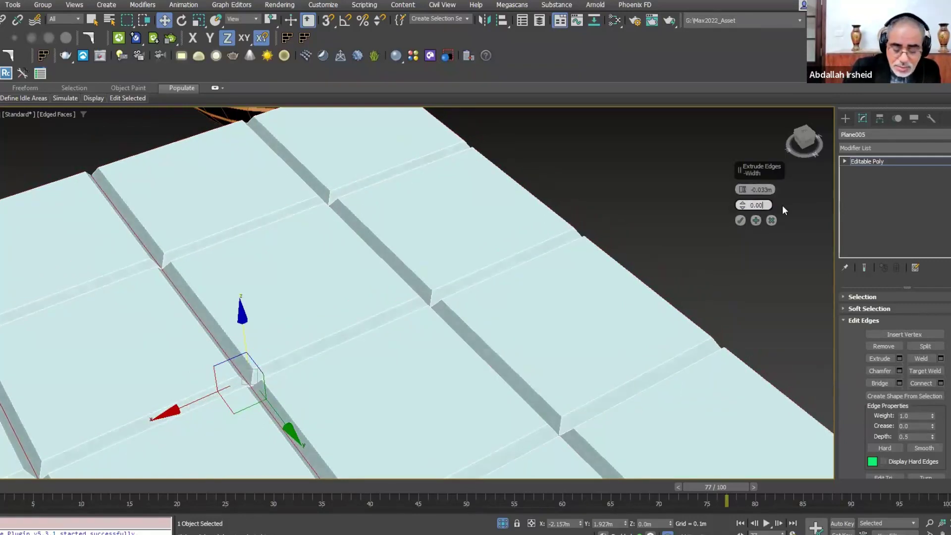
{"action": "type", "text": "2"}
{"action": "key", "text": "Return"}
{"action": "scroll", "coordinate": [438, 247], "scroll_direction": "up", "scroll_amount": 3}
{"action": "scroll", "coordinate": [432, 253], "scroll_direction": "up", "scroll_amount": 3}
{"action": "scroll", "coordinate": [432, 254], "scroll_direction": "down", "scroll_amount": 2}
{"action": "scroll", "coordinate": [425, 271], "scroll_direction": "down", "scroll_amount": 2}
{"action": "scroll", "coordinate": [425, 283], "scroll_direction": "up", "scroll_amount": 2}
{"action": "scroll", "coordinate": [416, 278], "scroll_direction": "up", "scroll_amount": 2}
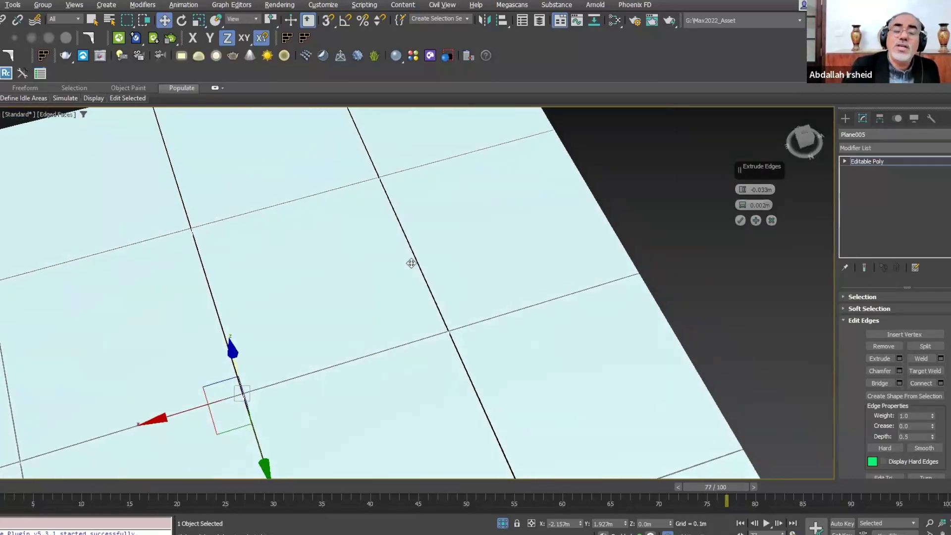
{"action": "scroll", "coordinate": [397, 304], "scroll_direction": "down", "scroll_amount": 2}
{"action": "scroll", "coordinate": [439, 282], "scroll_direction": "down", "scroll_amount": 2}
{"action": "mouse_move", "coordinate": [492, 289]}
{"action": "middle_mouse_down"}
{"action": "mouse_move", "coordinate": [496, 318]}
{"action": "mouse_move", "coordinate": [505, 284]}
{"action": "mouse_move", "coordinate": [465, 321]}
{"action": "mouse_move", "coordinate": [499, 305]}
{"action": "mouse_move", "coordinate": [460, 307]}
{"action": "mouse_move", "coordinate": [442, 261]}
{"action": "mouse_move", "coordinate": [516, 257]}
{"action": "mouse_move", "coordinate": [516, 284]}
{"action": "mouse_move", "coordinate": [483, 302]}
{"action": "mouse_move", "coordinate": [393, 303]}
{"action": "mouse_move", "coordinate": [394, 280]}
{"action": "mouse_move", "coordinate": [423, 326]}
{"action": "mouse_move", "coordinate": [390, 304]}
{"action": "mouse_move", "coordinate": [406, 302]}
{"action": "middle_mouse_up"}
Commit the plane's edge extrusion, leave edge level and deselect the plane
{"action": "scroll", "coordinate": [729, 244], "scroll_direction": "up", "scroll_amount": 5}
{"action": "left_click", "coordinate": [740, 220]}
{"action": "scroll", "coordinate": [593, 286], "scroll_direction": "down", "scroll_amount": 5}
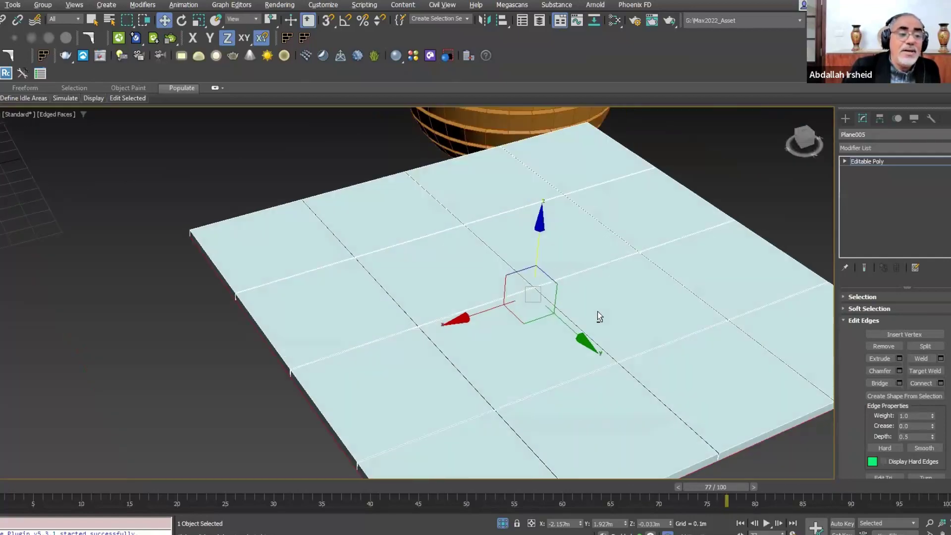
{"action": "middle_click_drag", "start_coordinate": [597, 309], "coordinate": [619, 277], "text": "alt"}
{"action": "left_click", "coordinate": [872, 162]}
{"action": "left_click", "coordinate": [763, 186]}
Select the split sphere and frame it in the viewport
{"action": "scroll", "coordinate": [647, 304], "scroll_direction": "up", "scroll_amount": 3}
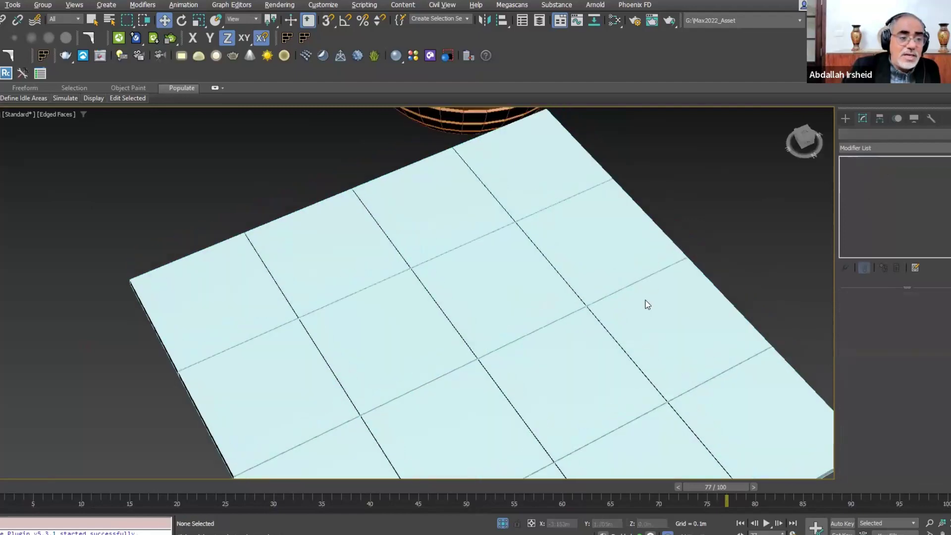
{"action": "scroll", "coordinate": [647, 304], "scroll_direction": "down", "scroll_amount": 5}
{"action": "left_click", "coordinate": [493, 217]}
{"action": "mouse_move", "coordinate": [493, 217]}
{"action": "middle_mouse_down", "text": "alt"}
{"action": "mouse_move", "coordinate": [528, 254]}
{"action": "mouse_move", "coordinate": [563, 256]}
{"action": "mouse_move", "coordinate": [570, 233]}
{"action": "middle_mouse_up", "text": "alt"}
{"action": "scroll", "coordinate": [563, 256], "scroll_direction": "down", "scroll_amount": 3}
{"action": "key", "text": "z"}
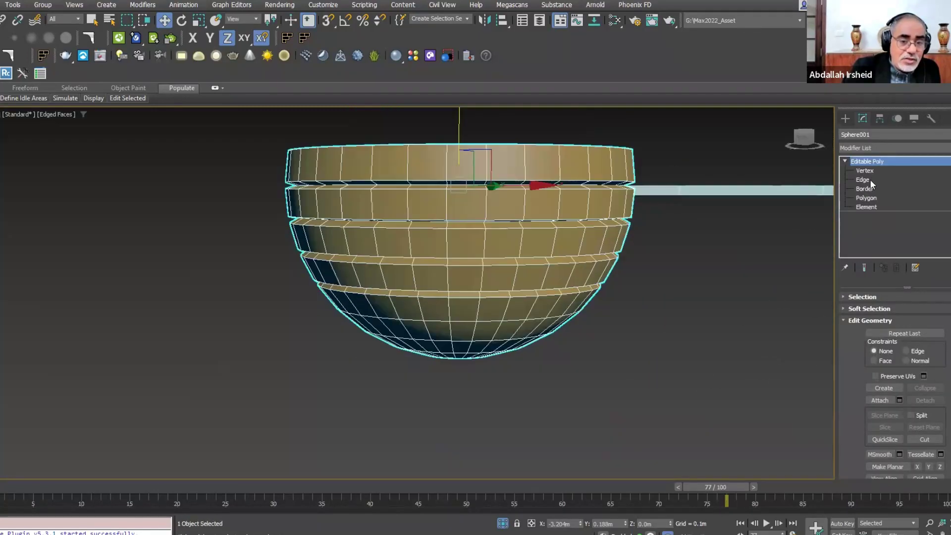
Put the sphere in Edge level, then bring up the Standard Primitives list
{"action": "left_click", "coordinate": [862, 180]}
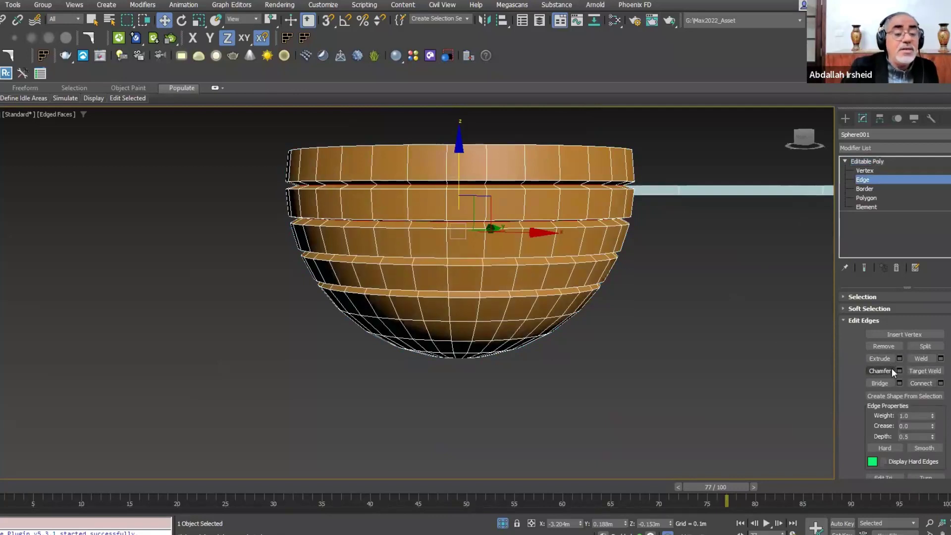
{"action": "scroll", "coordinate": [632, 325], "scroll_direction": "down", "scroll_amount": 5}
{"action": "middle_click_drag", "start_coordinate": [635, 331], "coordinate": [603, 325], "text": "alt"}
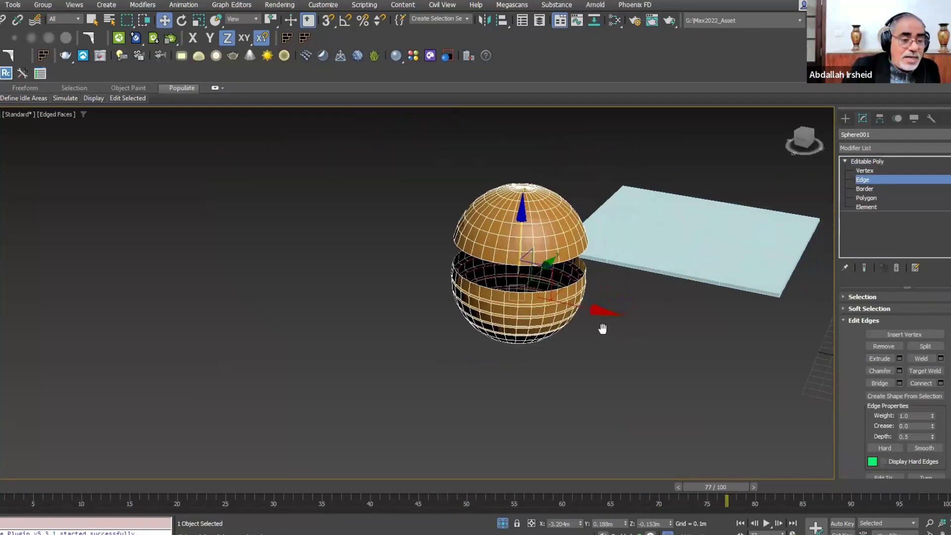
{"action": "left_click", "coordinate": [845, 119]}
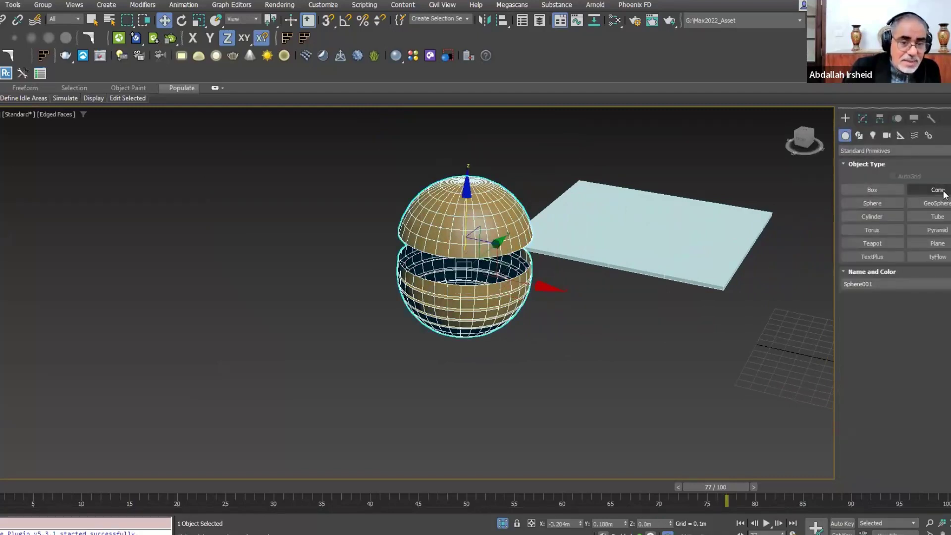
Draw a new 4×4-segment plane in the empty area below the sphere
{"action": "left_click", "coordinate": [937, 243]}
{"action": "middle_click_drag", "start_coordinate": [356, 461], "coordinate": [408, 409]}
{"action": "left_click_drag", "start_coordinate": [467, 313], "coordinate": [232, 358]}
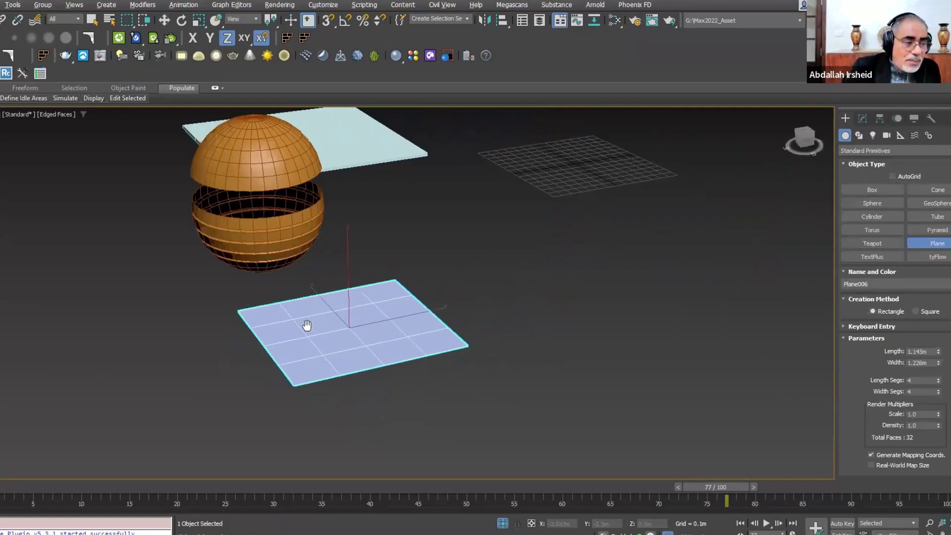
{"action": "middle_click_drag", "start_coordinate": [231, 358], "coordinate": [363, 315]}
{"action": "scroll", "coordinate": [363, 315], "scroll_direction": "up", "scroll_amount": 2}
Convert Plane006 to Editable Poly and select its left border edge
{"action": "right_click", "coordinate": [363, 314]}
{"action": "right_click", "coordinate": [377, 269]}
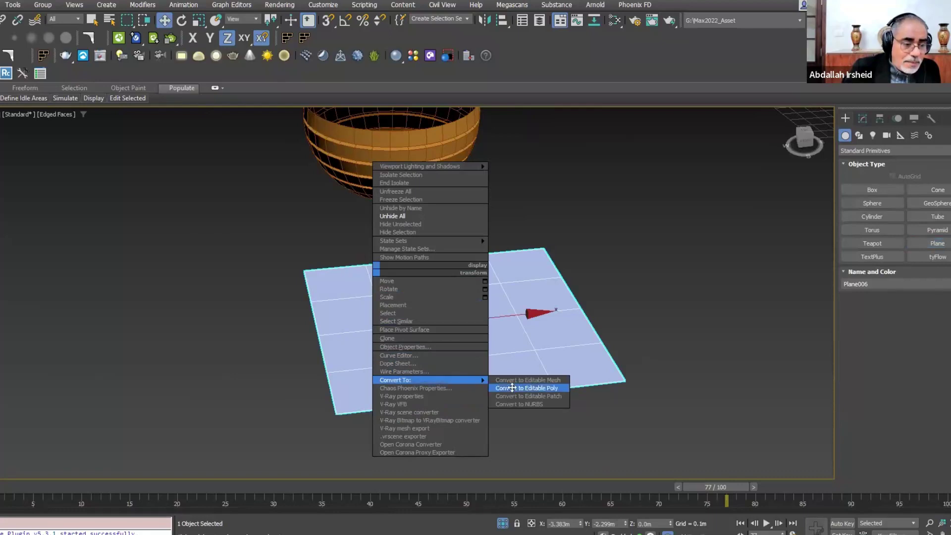
{"action": "mouse_move", "coordinate": [430, 379]}
{"action": "left_click", "coordinate": [512, 386]}
{"action": "left_click", "coordinate": [845, 161]}
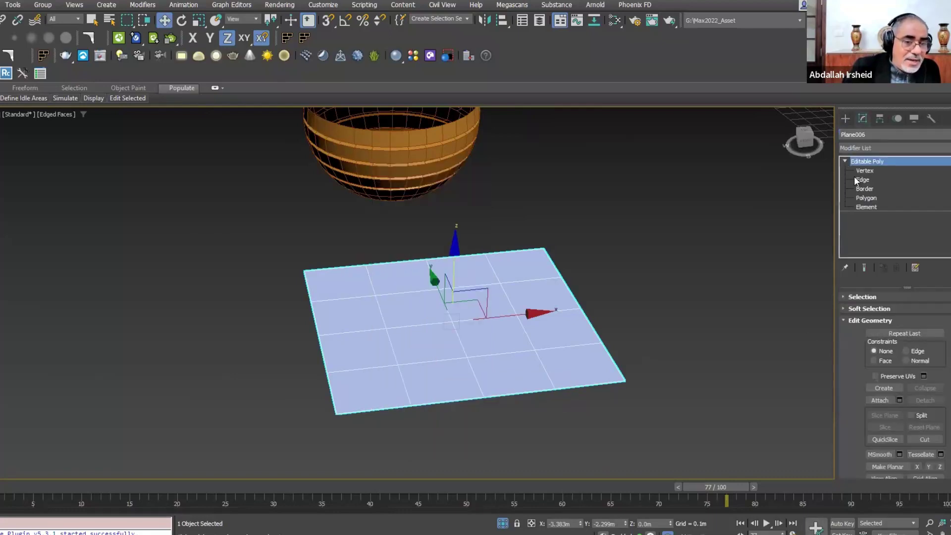
{"action": "left_click", "coordinate": [859, 179]}
{"action": "left_click", "coordinate": [316, 336]}
{"action": "middle_click_drag", "start_coordinate": [320, 327], "coordinate": [477, 324], "text": "alt"}
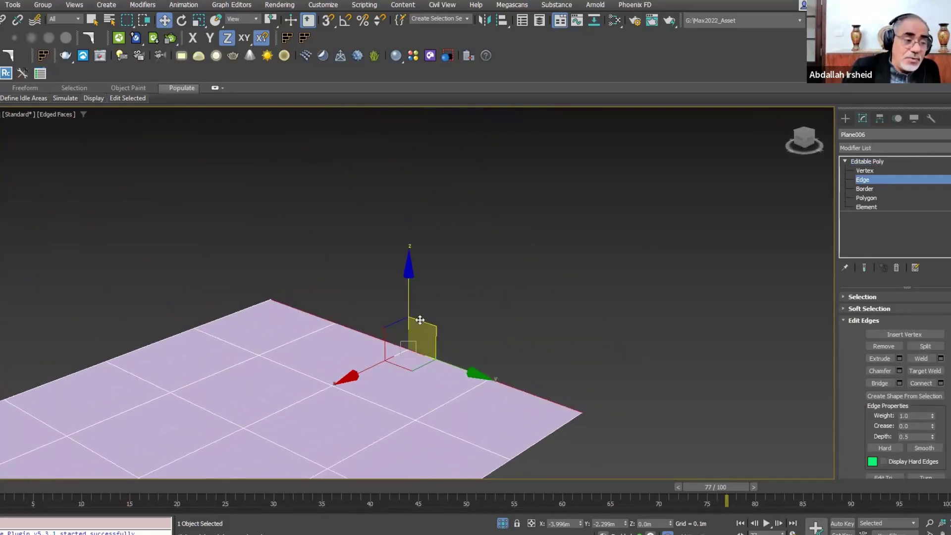
Shift-extrude the border edge up into a wall, across into a step, then up again
{"action": "left_click_drag", "start_coordinate": [408, 312], "coordinate": [461, 192], "text": "shift"}
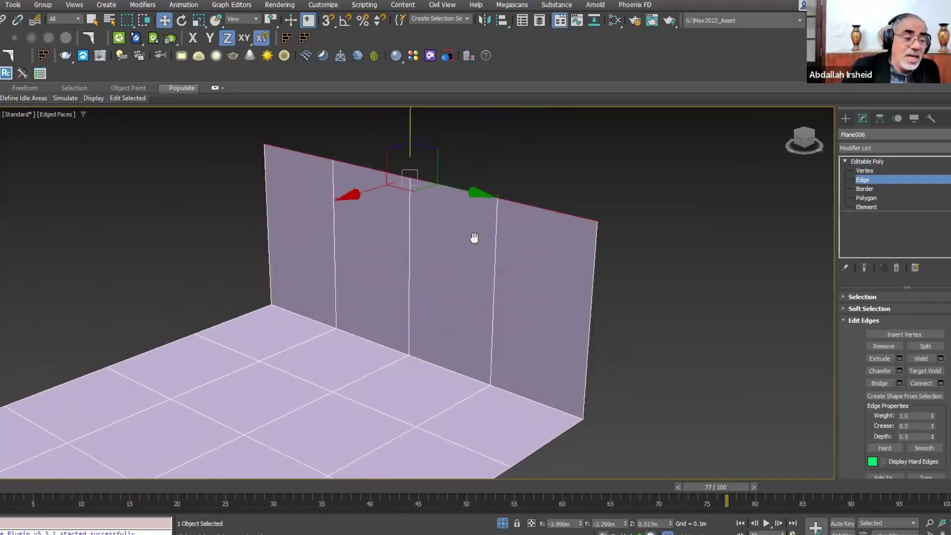
{"action": "middle_click_drag", "start_coordinate": [473, 237], "coordinate": [388, 253]}
{"action": "left_click_drag", "start_coordinate": [350, 229], "coordinate": [502, 240], "text": "shift"}
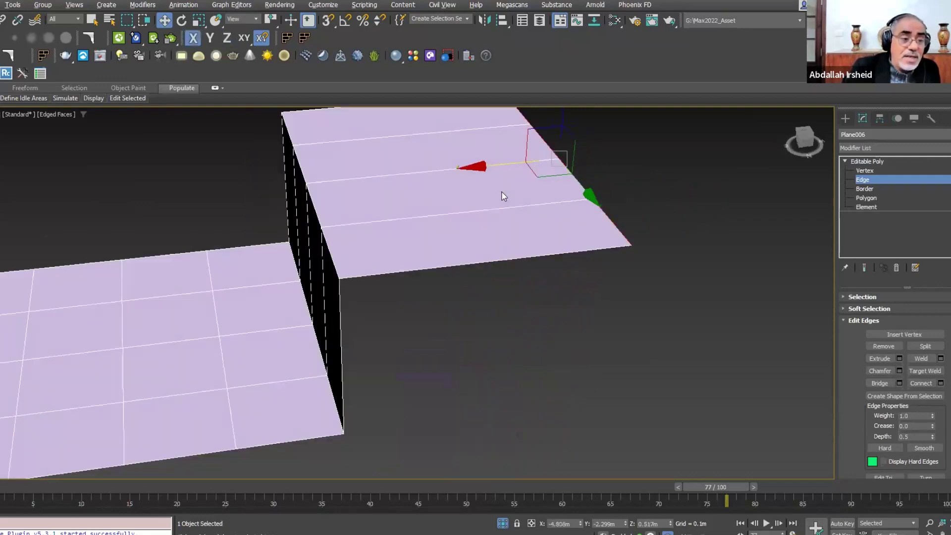
{"action": "middle_click_drag", "start_coordinate": [502, 240], "coordinate": [516, 255]}
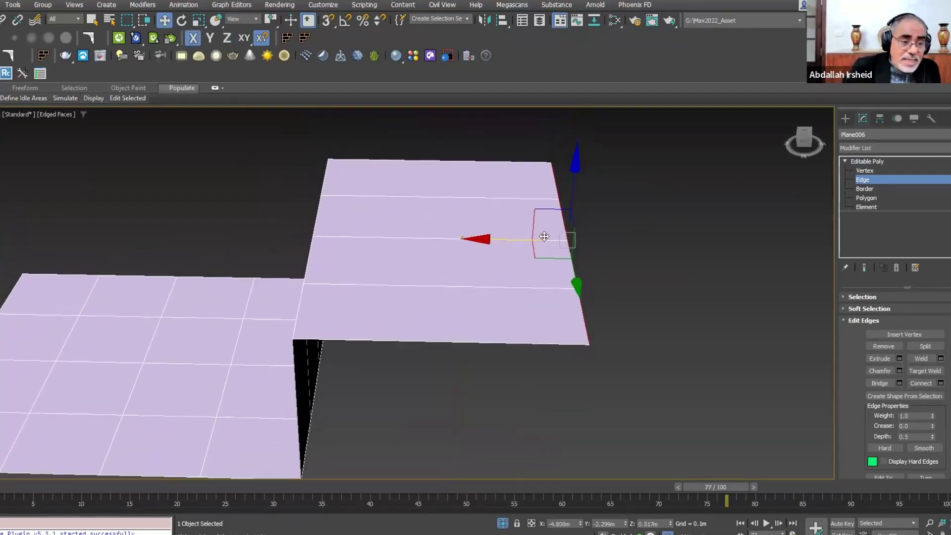
{"action": "left_click_drag", "start_coordinate": [566, 217], "coordinate": [567, 245]}
{"action": "left_click_drag", "start_coordinate": [576, 246], "coordinate": [576, 217], "text": "shift"}
{"action": "mouse_move", "coordinate": [576, 218]}
{"action": "middle_mouse_down", "text": "alt"}
{"action": "mouse_move", "coordinate": [616, 160]}
{"action": "mouse_move", "coordinate": [527, 186]}
{"action": "middle_mouse_up", "text": "alt"}
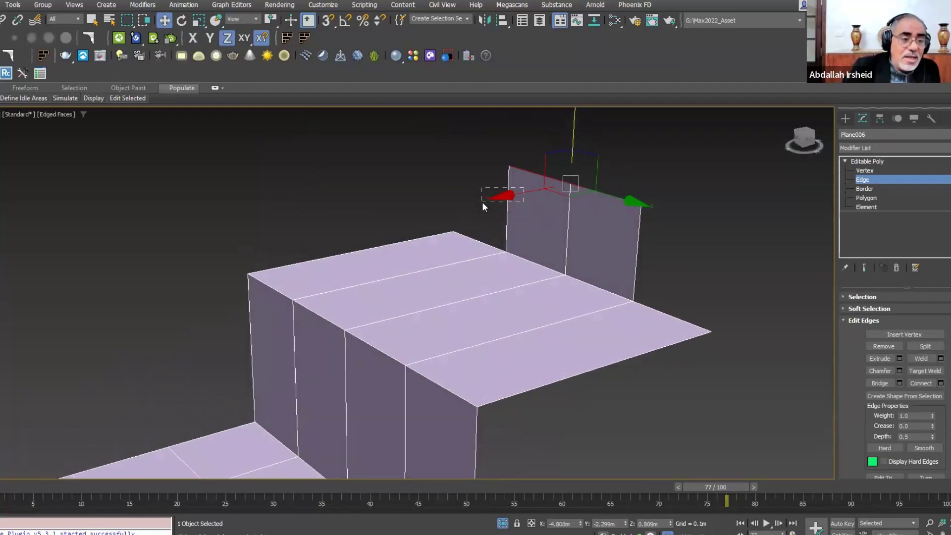
Extrude another step, a third wall and a top strip, then select a step's front edge
{"action": "left_click_drag", "start_coordinate": [505, 195], "coordinate": [445, 212], "text": "shift"}
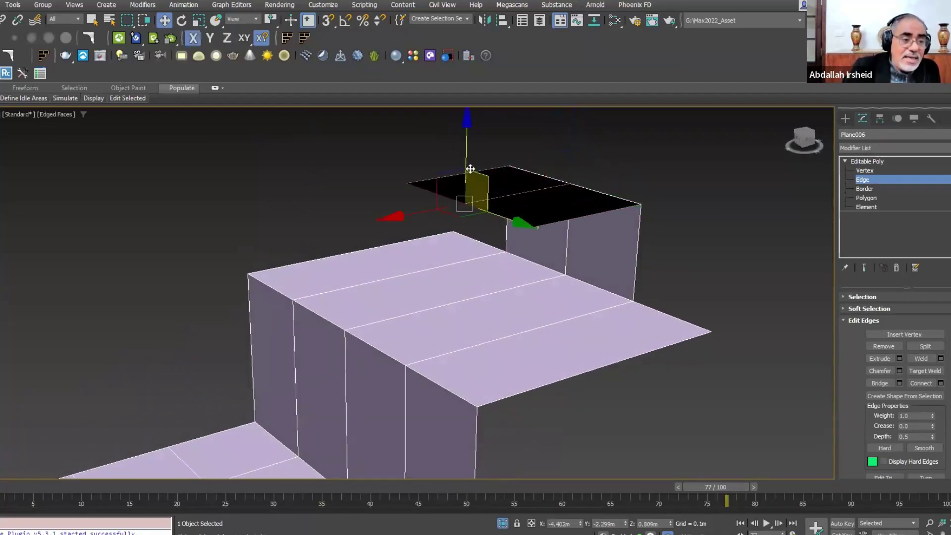
{"action": "left_click_drag", "start_coordinate": [470, 168], "coordinate": [467, 142], "text": "shift"}
{"action": "middle_click_drag", "start_coordinate": [467, 142], "coordinate": [382, 206], "text": "alt"}
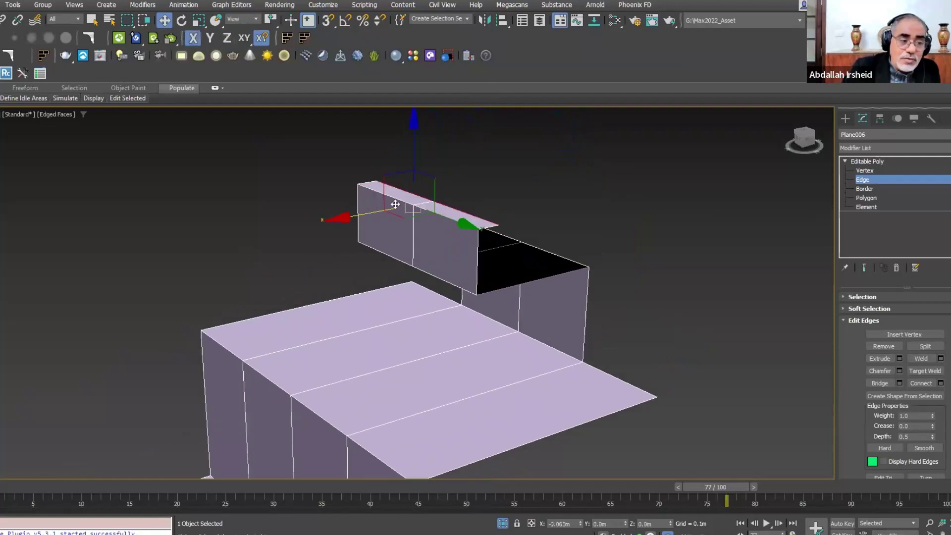
{"action": "left_click_drag", "start_coordinate": [395, 204], "coordinate": [599, 193], "text": "shift"}
{"action": "mouse_move", "coordinate": [598, 193]}
{"action": "middle_mouse_down", "text": "alt"}
{"action": "mouse_move", "coordinate": [685, 236]}
{"action": "mouse_move", "coordinate": [454, 245]}
{"action": "mouse_move", "coordinate": [505, 272]}
{"action": "mouse_move", "coordinate": [450, 249]}
{"action": "middle_mouse_up", "text": "alt"}
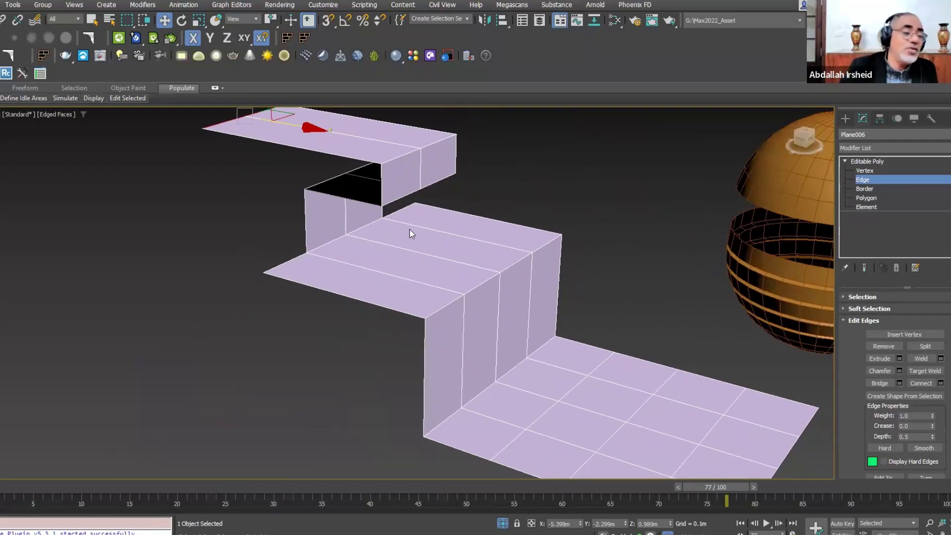
{"action": "scroll", "coordinate": [446, 262], "scroll_direction": "up", "scroll_amount": 2}
{"action": "scroll", "coordinate": [459, 290], "scroll_direction": "up", "scroll_amount": 1}
{"action": "scroll", "coordinate": [548, 292], "scroll_direction": "up", "scroll_amount": 1}
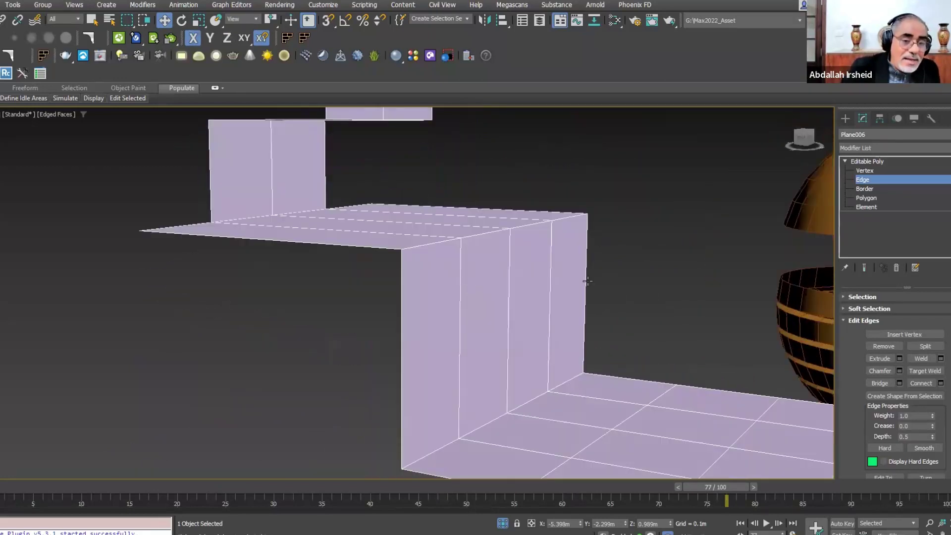
{"action": "scroll", "coordinate": [548, 291], "scroll_direction": "up", "scroll_amount": 1}
{"action": "left_click", "coordinate": [490, 267]}
{"action": "middle_click_drag", "start_coordinate": [490, 267], "coordinate": [387, 277], "text": "alt"}
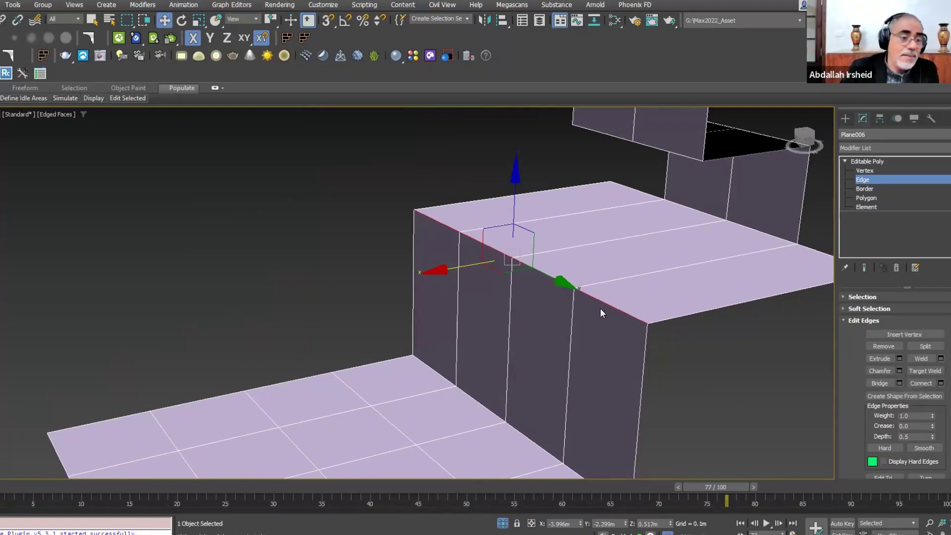
Drag a rough chamfer on the selected step edge, then undo it
{"action": "middle_click_drag", "start_coordinate": [601, 311], "coordinate": [738, 312], "text": "alt"}
{"action": "scroll", "coordinate": [517, 291], "scroll_direction": "up", "scroll_amount": 3}
{"action": "scroll", "coordinate": [476, 209], "scroll_direction": "up", "scroll_amount": 3}
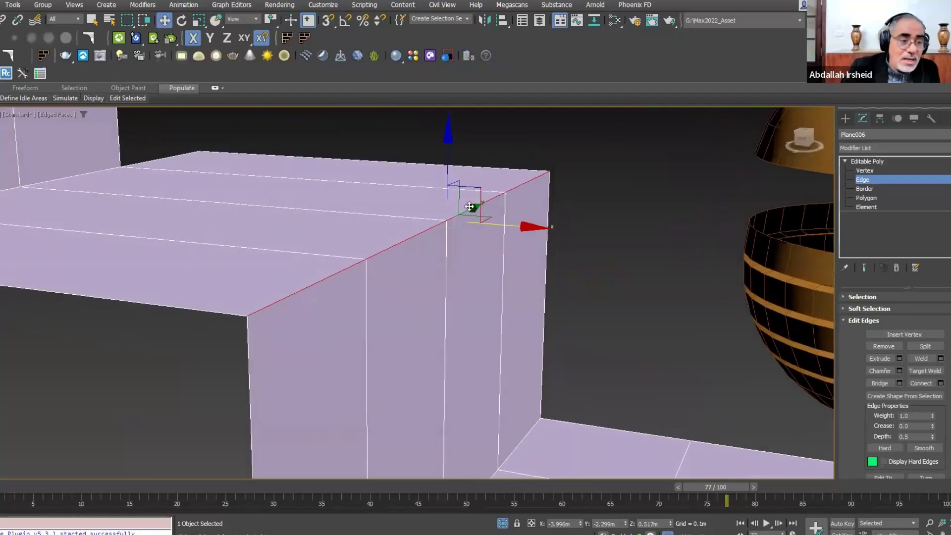
{"action": "right_click", "coordinate": [554, 155]}
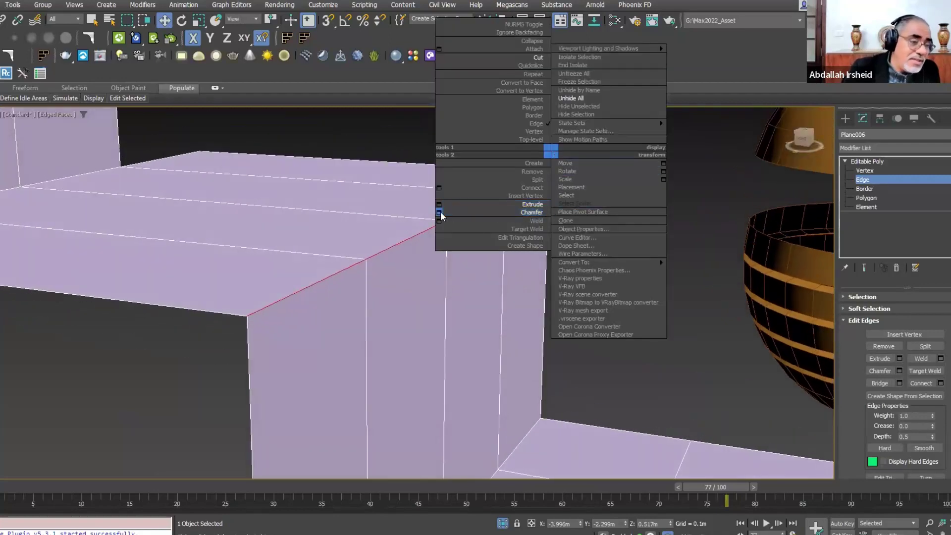
{"action": "left_click", "coordinate": [514, 212]}
{"action": "mouse_move", "coordinate": [467, 212]}
{"action": "left_mouse_down"}
{"action": "mouse_move", "coordinate": [467, 181]}
{"action": "mouse_move", "coordinate": [479, 195]}
{"action": "left_mouse_up"}
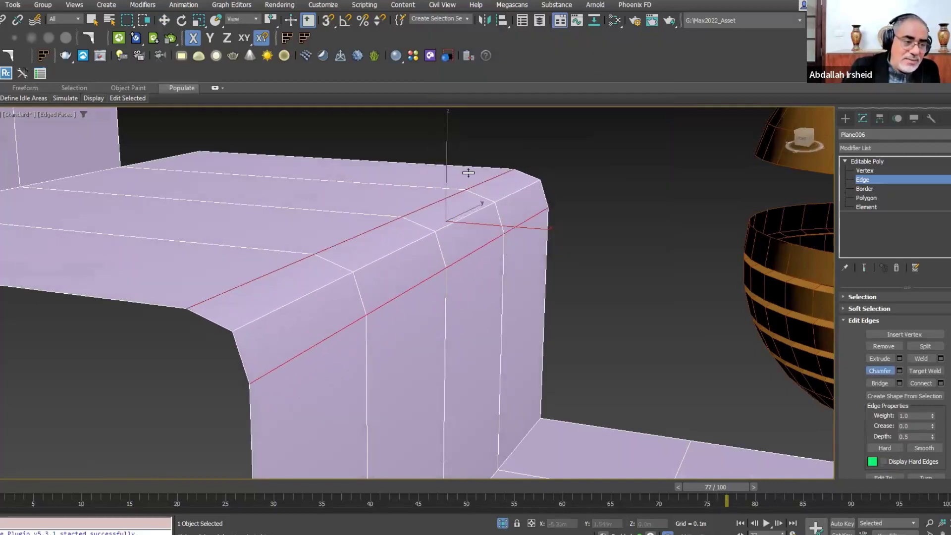
{"action": "key", "text": "ctrl+z"}
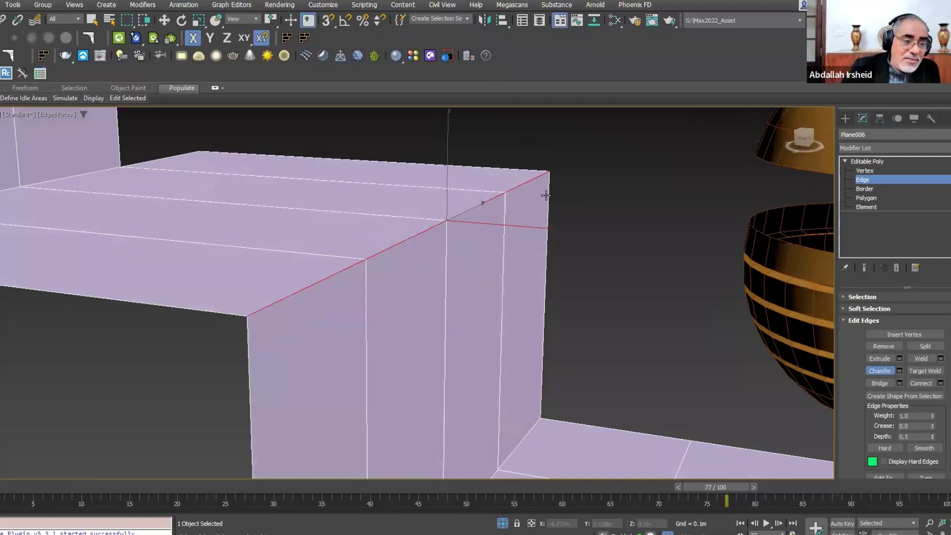
Reopen Chamfer on the edge using its settings caddy
{"action": "key", "text": "w"}
{"action": "right_click", "coordinate": [570, 160]}
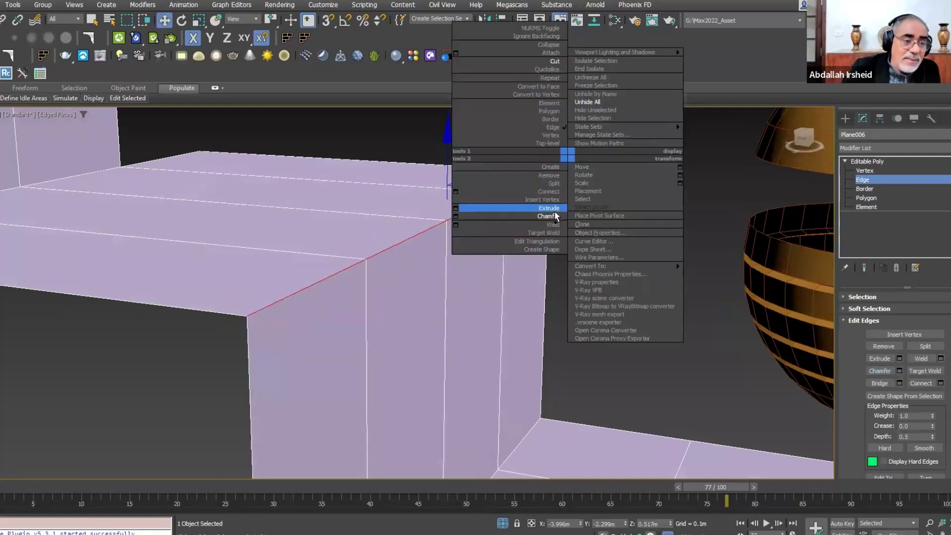
{"action": "left_click", "coordinate": [455, 217]}
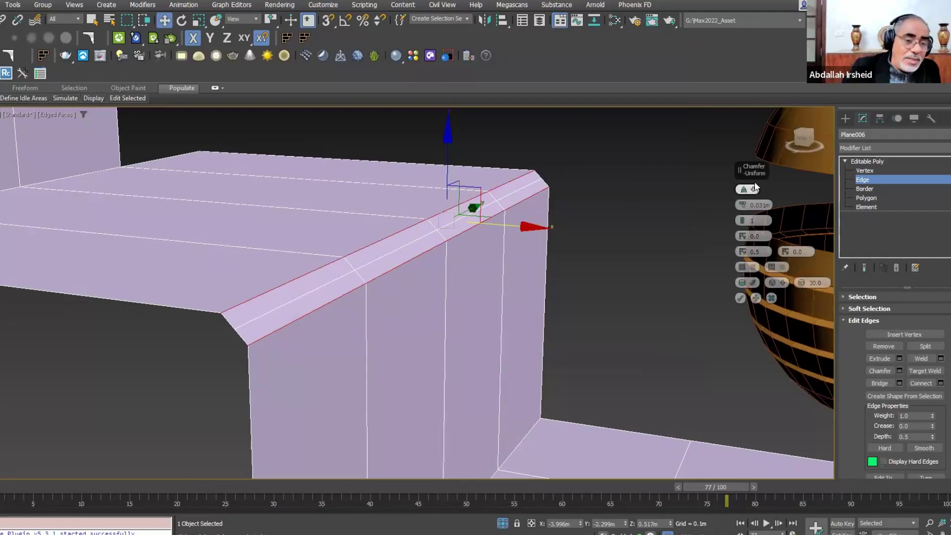
Widen the step-edge chamfer to 0.152m
{"action": "left_click_drag", "start_coordinate": [739, 170], "coordinate": [602, 116]}
{"action": "middle_click_drag", "start_coordinate": [616, 106], "coordinate": [542, 195]}
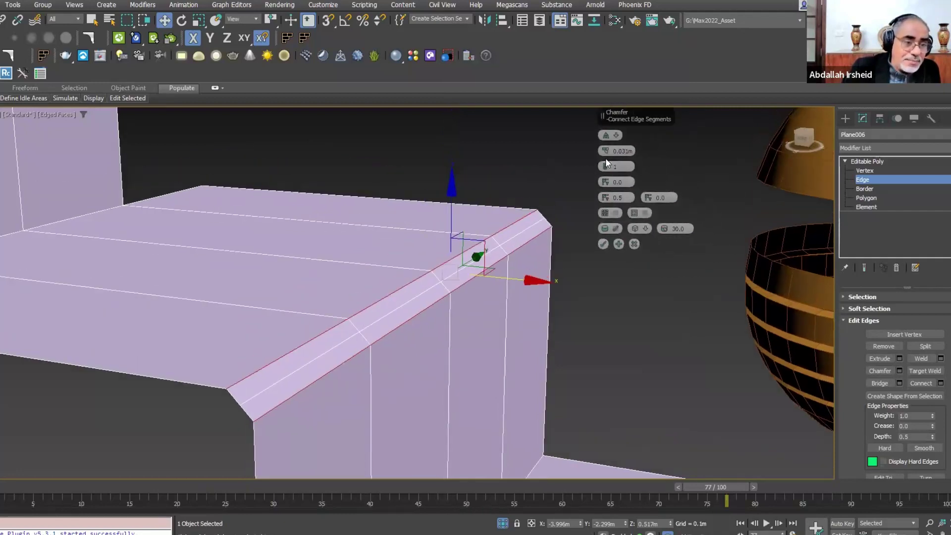
{"action": "left_click_drag", "start_coordinate": [605, 151], "coordinate": [610, 105]}
{"action": "middle_click_drag", "start_coordinate": [529, 200], "coordinate": [539, 193], "text": "alt"}
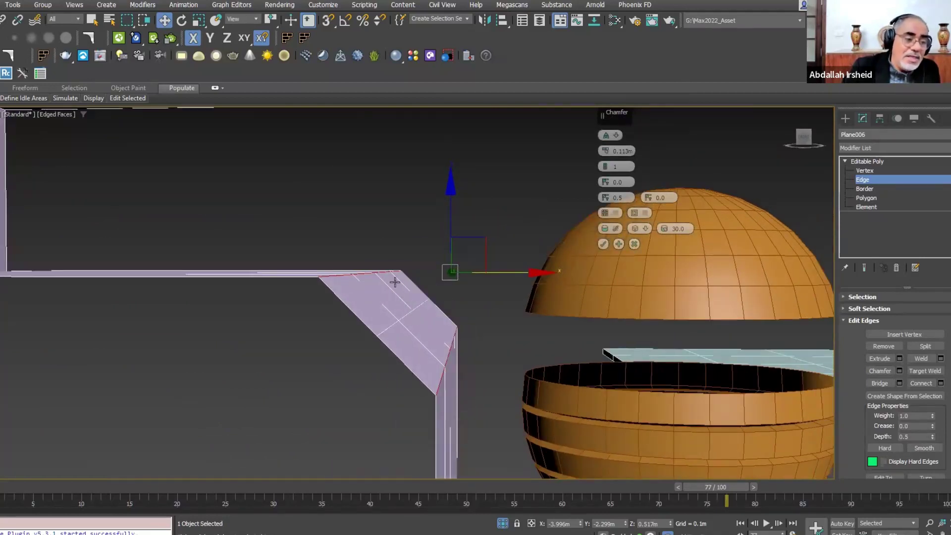
{"action": "scroll", "coordinate": [394, 281], "scroll_direction": "up", "scroll_amount": 1}
{"action": "scroll", "coordinate": [396, 283], "scroll_direction": "up", "scroll_amount": 2}
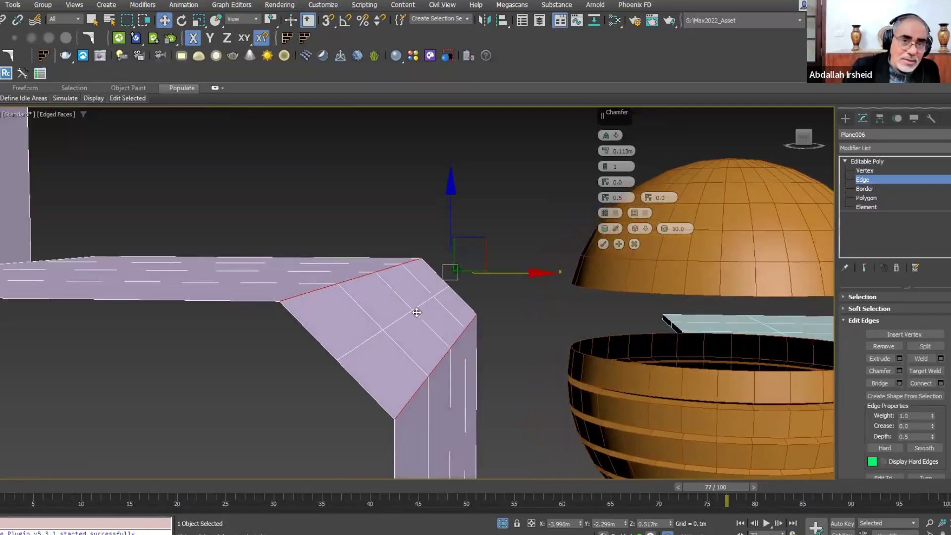
{"action": "middle_click_drag", "start_coordinate": [421, 300], "coordinate": [450, 280], "text": "alt"}
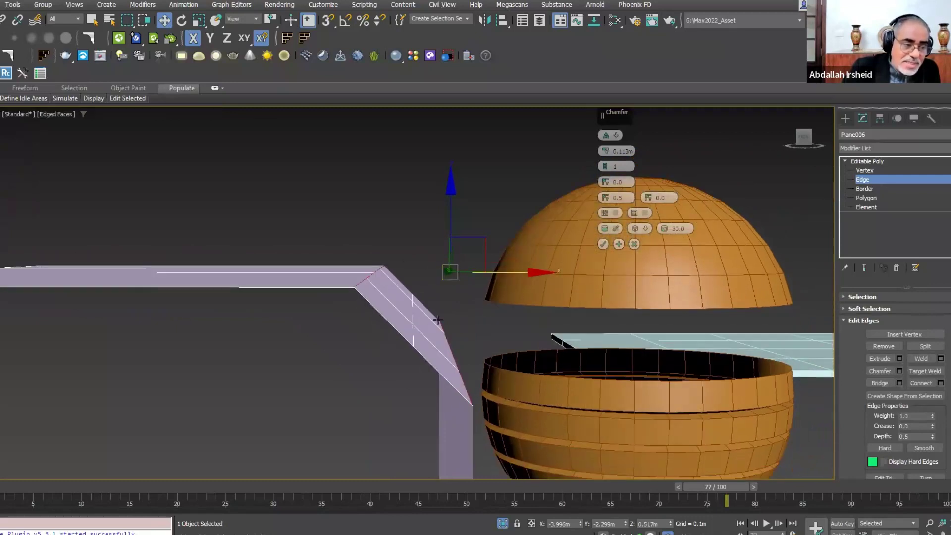
{"action": "scroll", "coordinate": [438, 320], "scroll_direction": "up", "scroll_amount": 3}
{"action": "scroll", "coordinate": [416, 329], "scroll_direction": "up", "scroll_amount": 2}
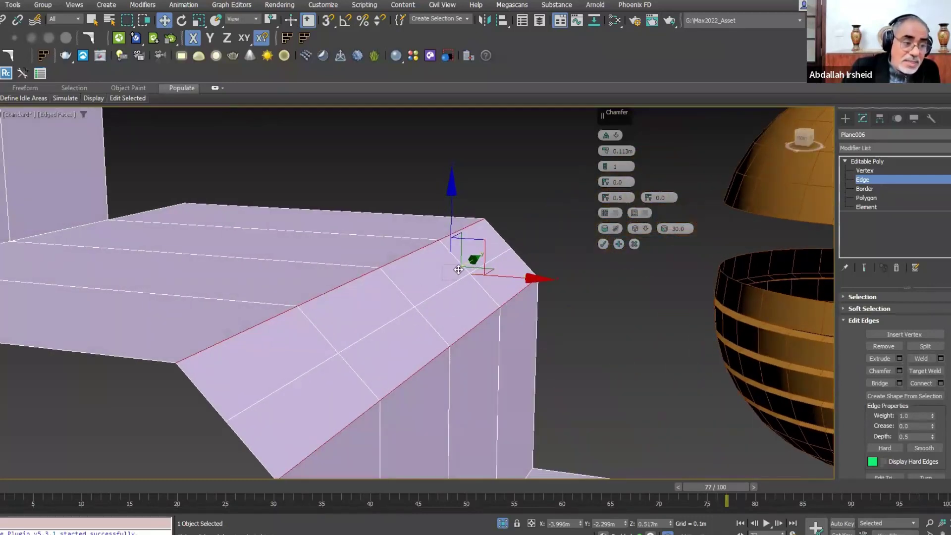
{"action": "middle_click_drag", "start_coordinate": [506, 253], "coordinate": [516, 249], "text": "alt"}
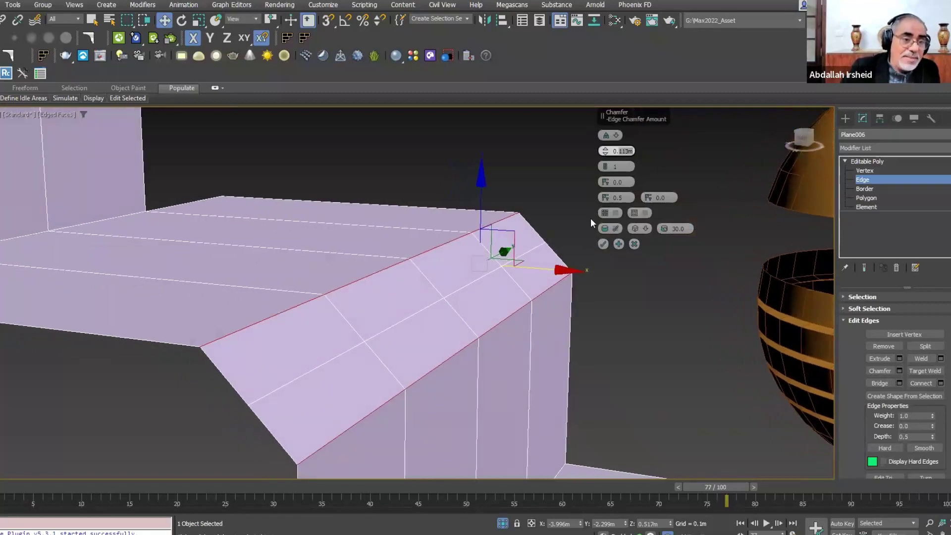
{"action": "middle_click_drag", "start_coordinate": [450, 247], "coordinate": [491, 265], "text": "alt"}
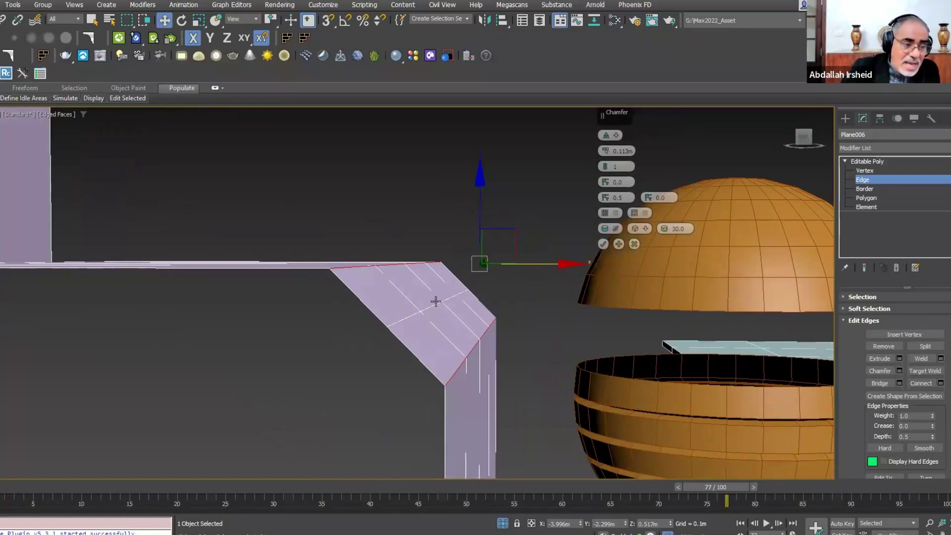
{"action": "middle_click_drag", "start_coordinate": [447, 275], "coordinate": [432, 282], "text": "alt"}
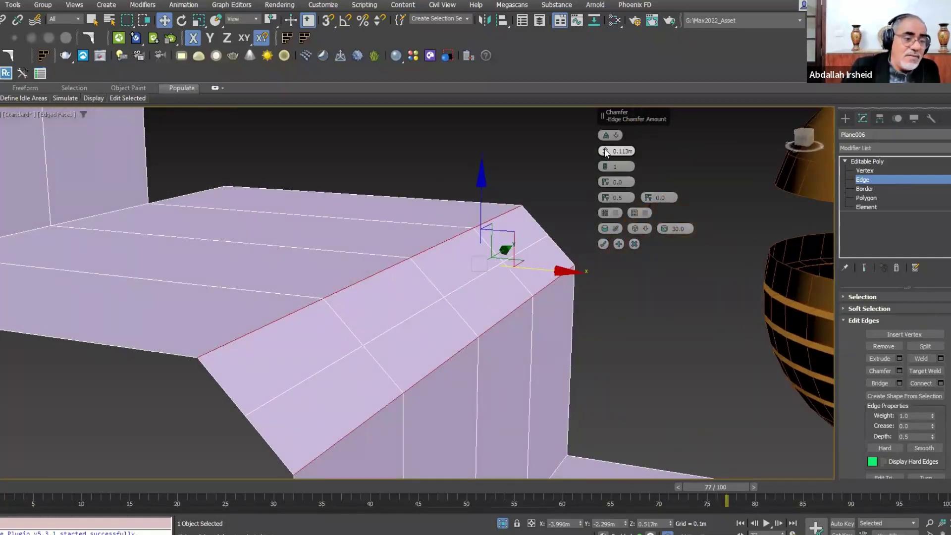
{"action": "left_click_drag", "start_coordinate": [605, 154], "coordinate": [605, 144]}
{"action": "mouse_move", "coordinate": [534, 220]}
{"action": "middle_mouse_down", "text": "alt"}
{"action": "mouse_move", "coordinate": [503, 223]}
{"action": "mouse_move", "coordinate": [500, 260]}
{"action": "mouse_move", "coordinate": [515, 235]}
{"action": "middle_mouse_up", "text": "alt"}
Try the Quad chamfer type, then settle on the Tri type
{"action": "left_click_drag", "start_coordinate": [605, 165], "coordinate": [598, 169]}
{"action": "middle_click_drag", "start_coordinate": [512, 237], "coordinate": [532, 233], "text": "alt"}
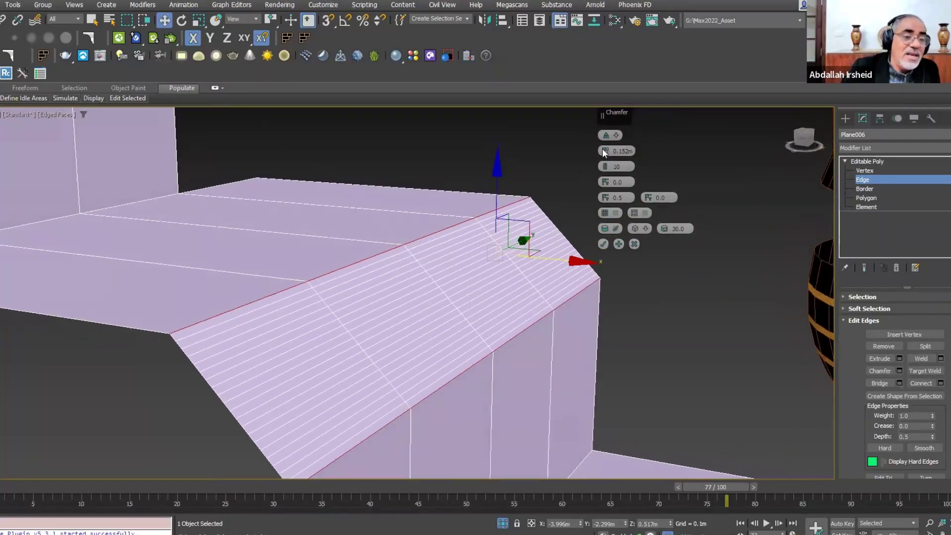
{"action": "left_click", "coordinate": [616, 135]}
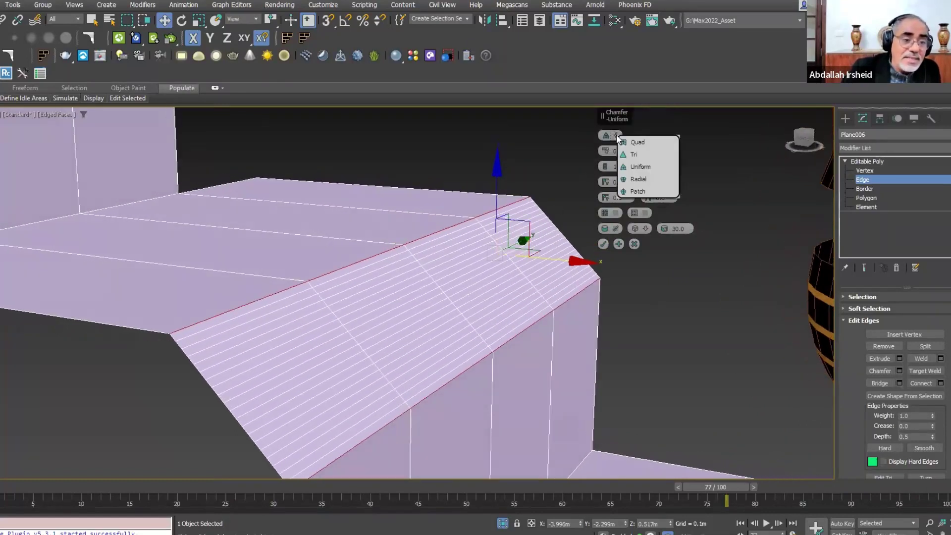
{"action": "left_click", "coordinate": [635, 152]}
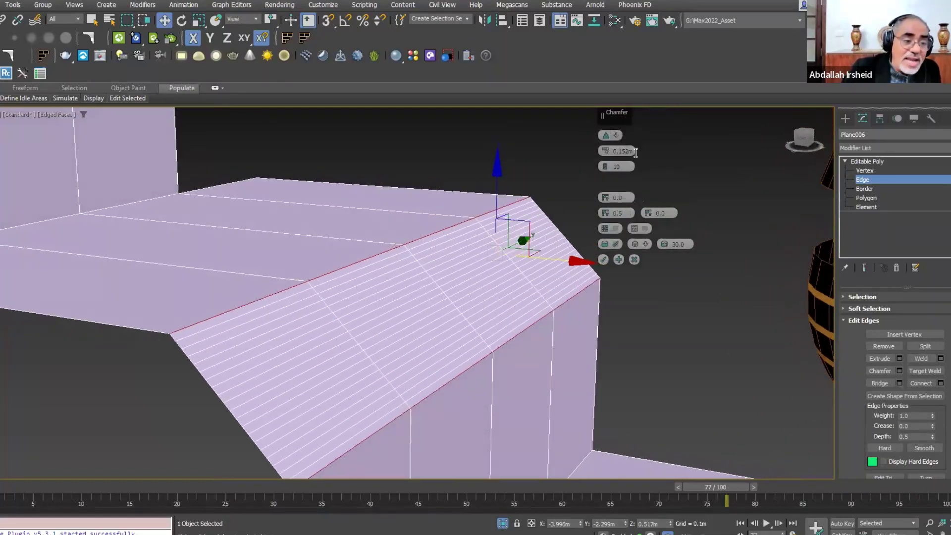
{"action": "left_click", "coordinate": [616, 135]}
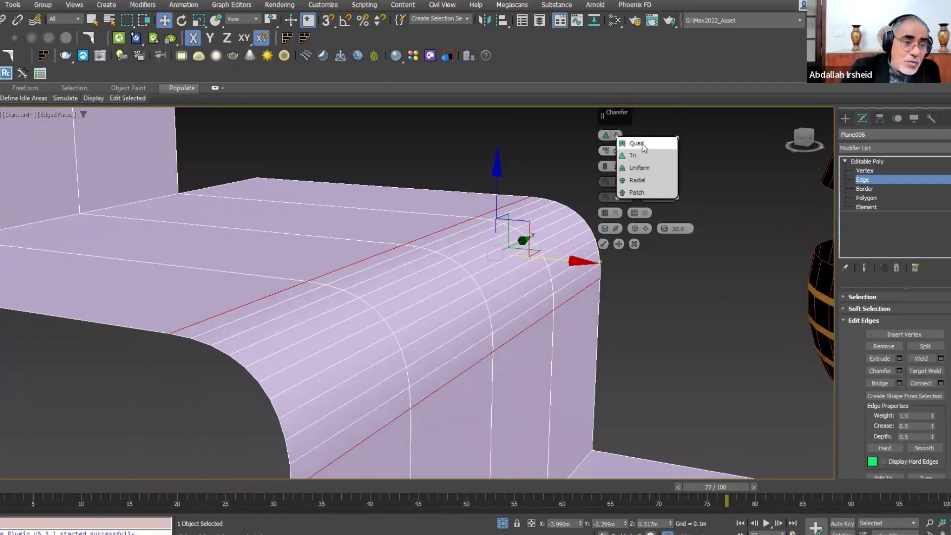
{"action": "left_click", "coordinate": [639, 144]}
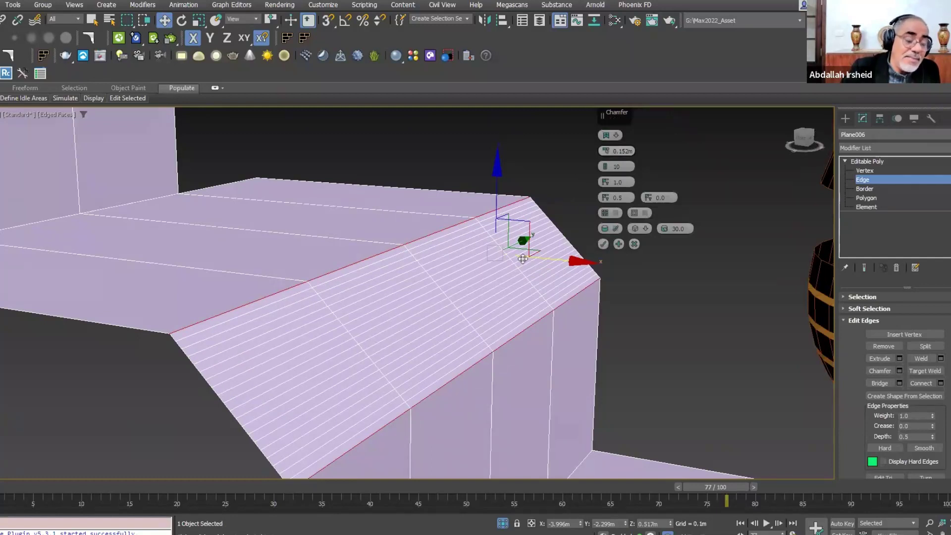
{"action": "left_click", "coordinate": [616, 135]}
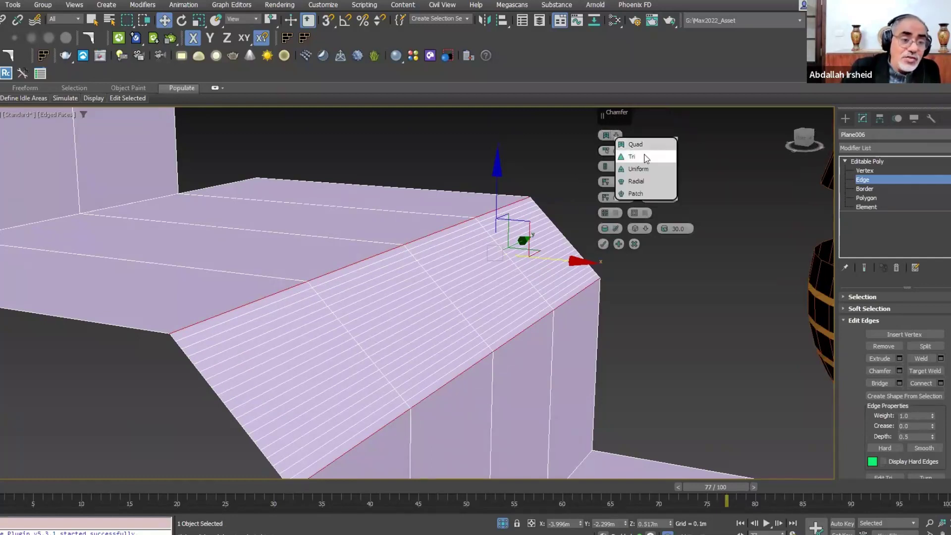
{"action": "left_click", "coordinate": [632, 157]}
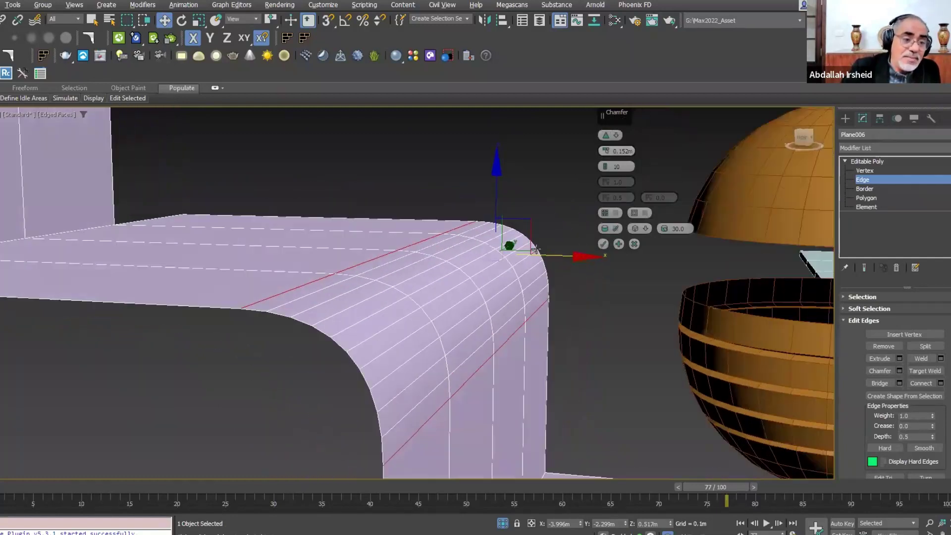
{"action": "left_click", "coordinate": [616, 137]}
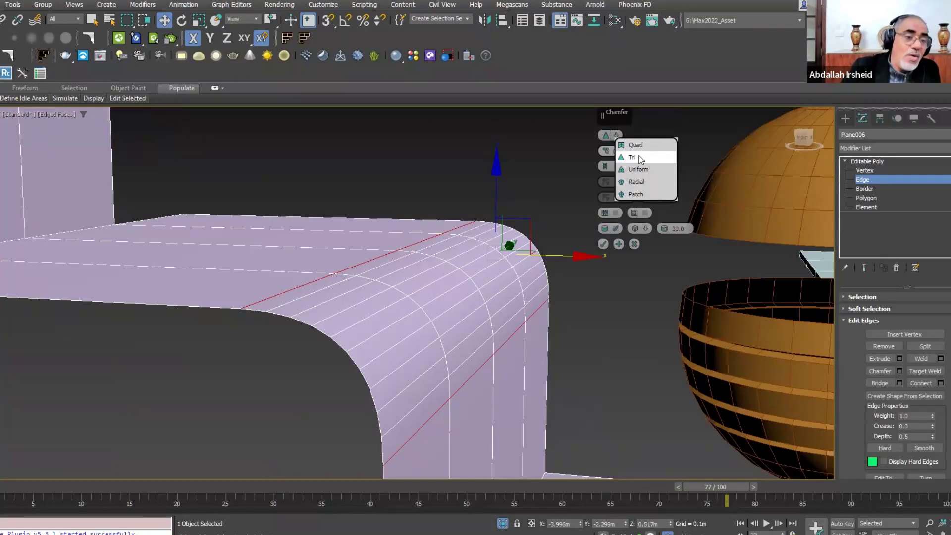
{"action": "left_click", "coordinate": [641, 158]}
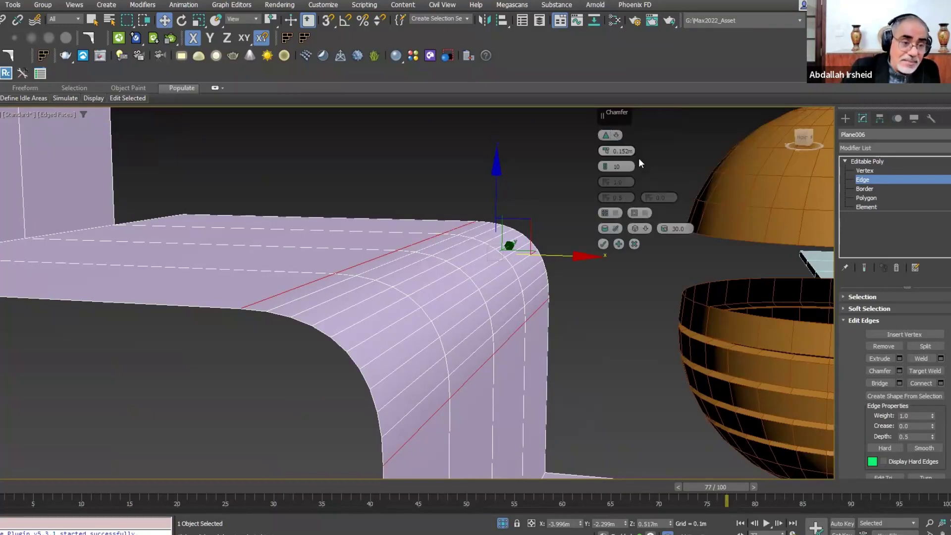
Reset the chamfer segments and raise them to 17 for a rounded bend
{"action": "middle_click_drag", "start_coordinate": [512, 208], "coordinate": [587, 162], "text": "alt"}
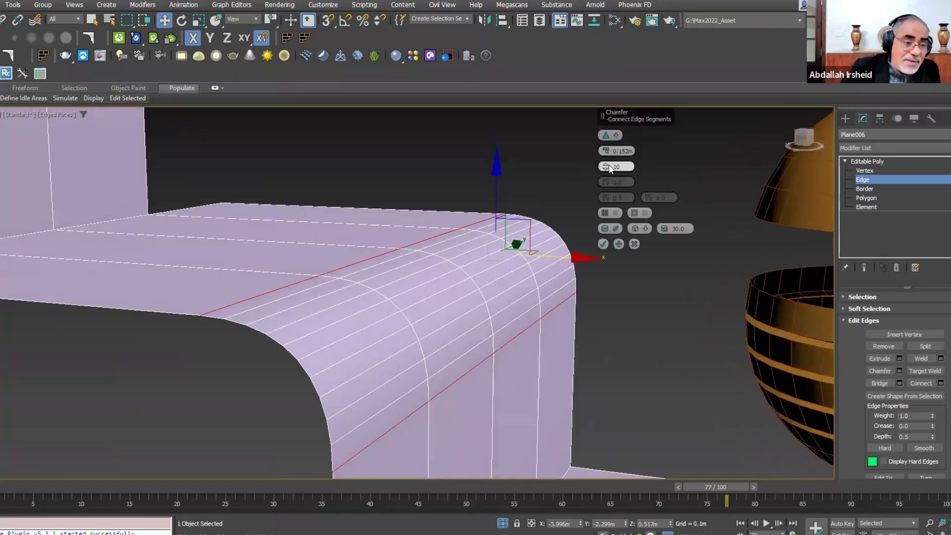
{"action": "right_click", "coordinate": [619, 166]}
{"action": "middle_click_drag", "start_coordinate": [564, 286], "coordinate": [584, 267], "text": "alt"}
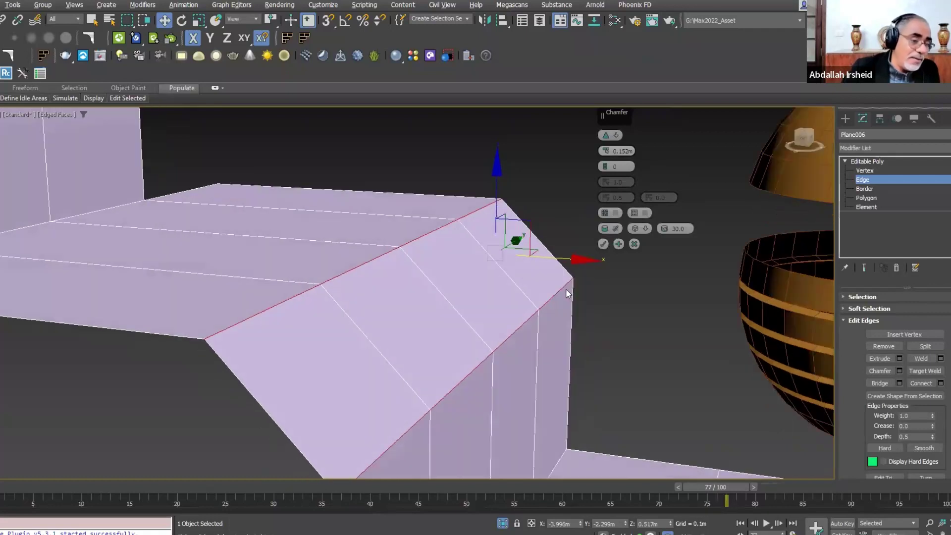
{"action": "left_click_drag", "start_coordinate": [603, 168], "coordinate": [603, 134]}
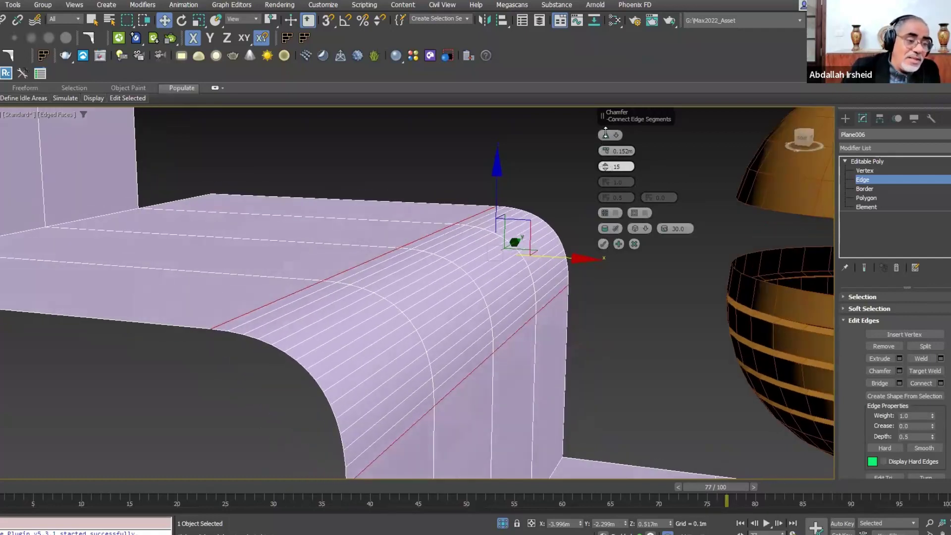
{"action": "middle_click_drag", "start_coordinate": [509, 222], "coordinate": [408, 227], "text": "alt"}
{"action": "scroll", "coordinate": [456, 258], "scroll_direction": "up", "scroll_amount": 3}
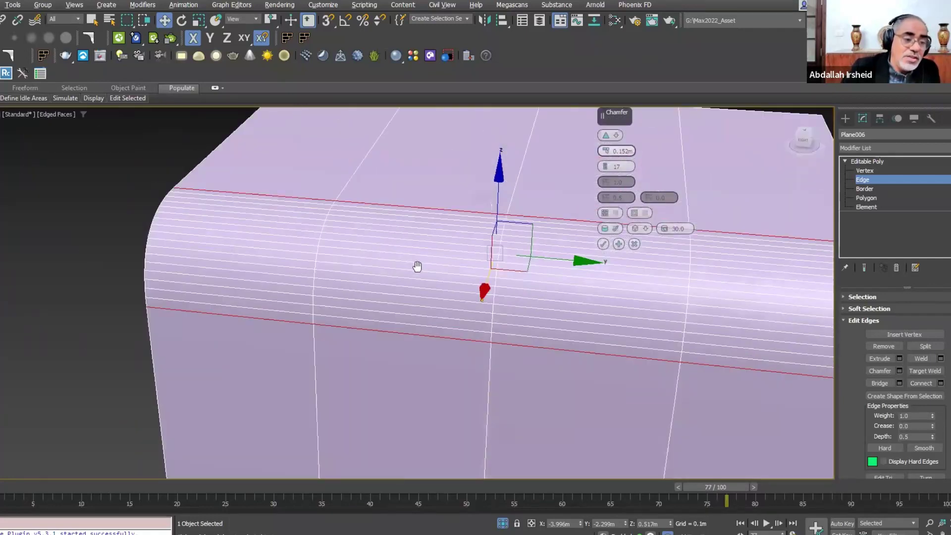
{"action": "middle_click_drag", "start_coordinate": [456, 258], "coordinate": [431, 218], "text": "alt"}
{"action": "scroll", "coordinate": [469, 211], "scroll_direction": "down", "scroll_amount": 5}
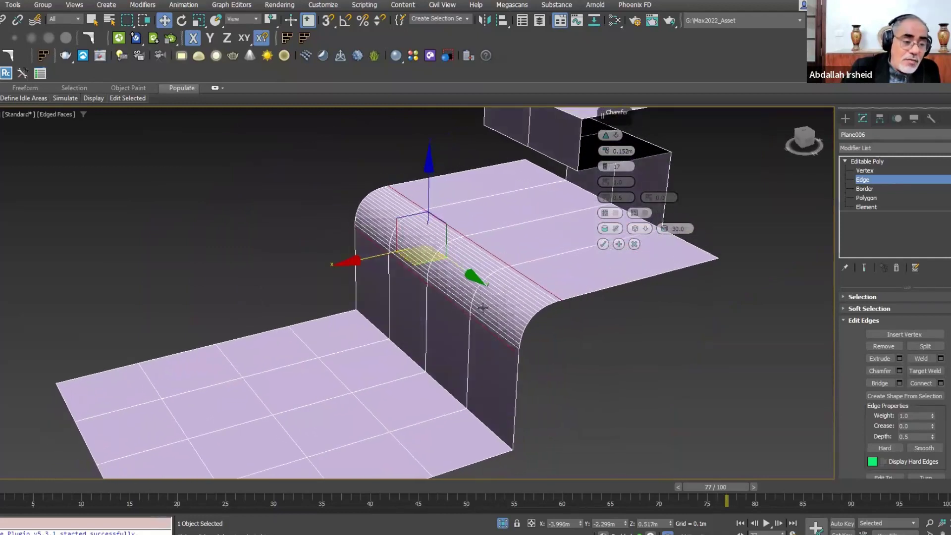
{"action": "middle_click_drag", "start_coordinate": [502, 280], "coordinate": [452, 335], "text": "alt"}
{"action": "left_click", "coordinate": [452, 329], "text": "ctrl"}
Undo the accidental chamfer on the lower plane and orbit to see the step side-on
{"action": "key", "text": "ctrl+z"}
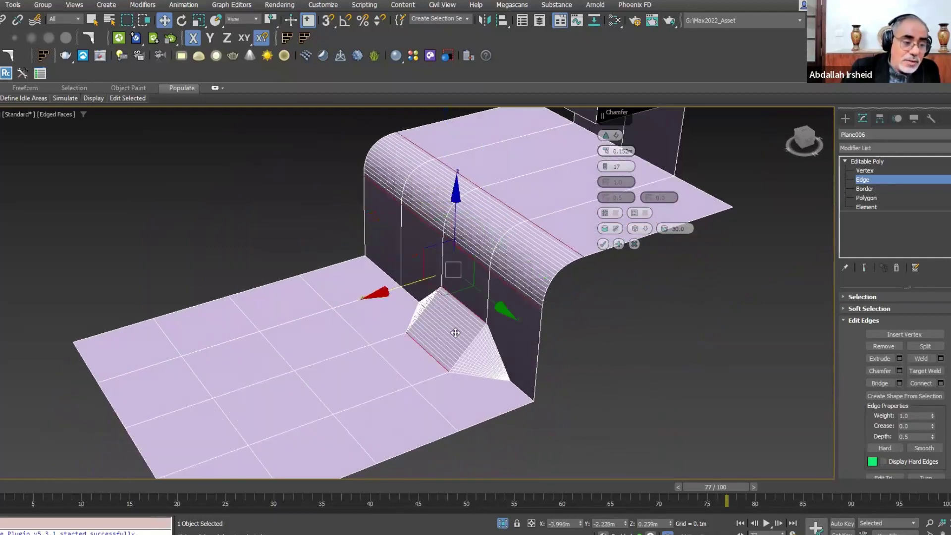
{"action": "mouse_move", "coordinate": [422, 302]}
{"action": "middle_mouse_down", "text": "alt"}
{"action": "mouse_move", "coordinate": [505, 303]}
{"action": "mouse_move", "coordinate": [412, 318]}
{"action": "mouse_move", "coordinate": [463, 306]}
{"action": "mouse_move", "coordinate": [237, 171]}
{"action": "mouse_move", "coordinate": [284, 180]}
{"action": "mouse_move", "coordinate": [286, 254]}
{"action": "mouse_move", "coordinate": [264, 262]}
{"action": "mouse_move", "coordinate": [179, 255]}
{"action": "mouse_move", "coordinate": [206, 287]}
{"action": "mouse_move", "coordinate": [335, 286]}
{"action": "mouse_move", "coordinate": [492, 203]}
{"action": "mouse_move", "coordinate": [426, 228]}
{"action": "mouse_move", "coordinate": [228, 213]}
{"action": "middle_mouse_up", "text": "alt"}
{"action": "scroll", "coordinate": [491, 234], "scroll_direction": "up", "scroll_amount": 2}
{"action": "mouse_move", "coordinate": [239, 261]}
{"action": "middle_mouse_down", "text": "alt"}
{"action": "mouse_move", "coordinate": [265, 254]}
{"action": "mouse_move", "coordinate": [217, 307]}
{"action": "mouse_move", "coordinate": [228, 268]}
{"action": "mouse_move", "coordinate": [284, 263]}
{"action": "mouse_move", "coordinate": [274, 219]}
{"action": "middle_mouse_up", "text": "alt"}
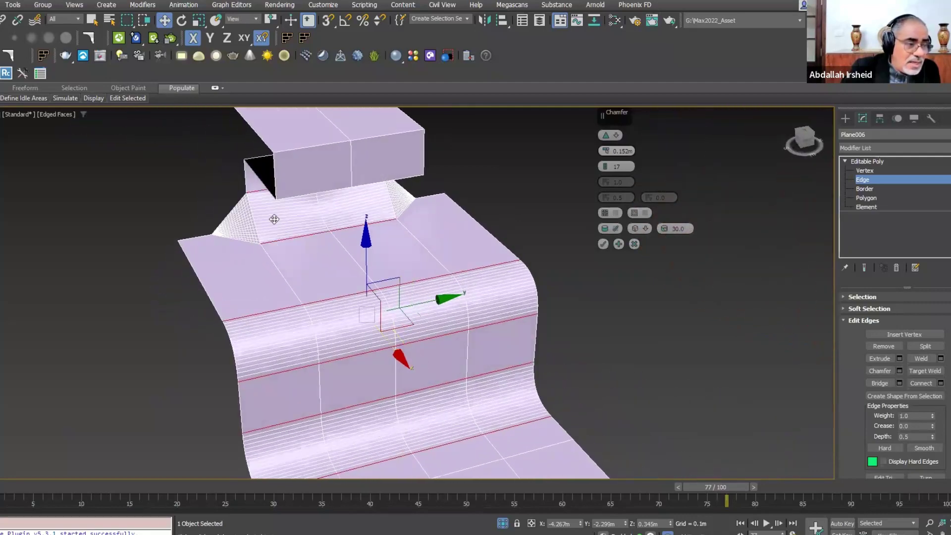
{"action": "middle_click_drag", "start_coordinate": [414, 210], "coordinate": [211, 264], "text": "alt"}
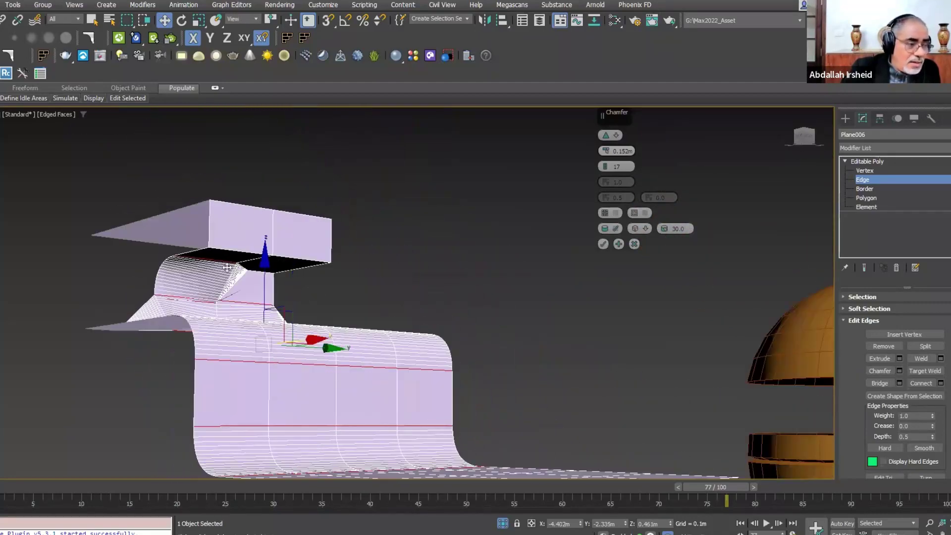
Add the upper step's bend edge to the 0.152m, 17-segment rounded chamfer
{"action": "mouse_move", "coordinate": [255, 273]}
{"action": "left_mouse_down"}
{"action": "mouse_move", "coordinate": [285, 258]}
{"action": "mouse_move", "coordinate": [247, 205]}
{"action": "left_mouse_up"}
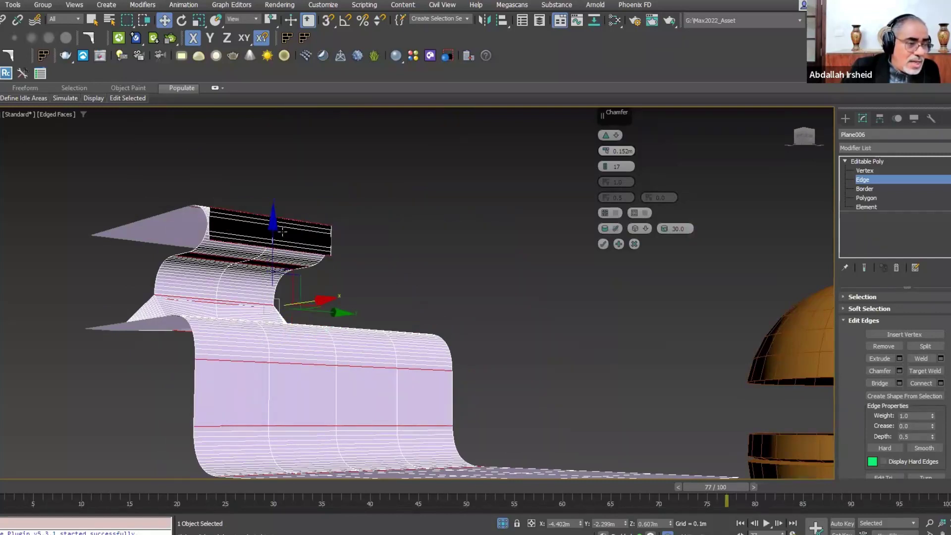
{"action": "mouse_move", "coordinate": [303, 213]}
{"action": "middle_mouse_down", "text": "alt"}
{"action": "mouse_move", "coordinate": [249, 270]}
{"action": "mouse_move", "coordinate": [250, 289]}
{"action": "mouse_move", "coordinate": [276, 272]}
{"action": "mouse_move", "coordinate": [324, 262]}
{"action": "mouse_move", "coordinate": [138, 331]}
{"action": "mouse_move", "coordinate": [175, 305]}
{"action": "mouse_move", "coordinate": [226, 292]}
{"action": "mouse_move", "coordinate": [210, 276]}
{"action": "mouse_move", "coordinate": [185, 296]}
{"action": "middle_mouse_up", "text": "alt"}
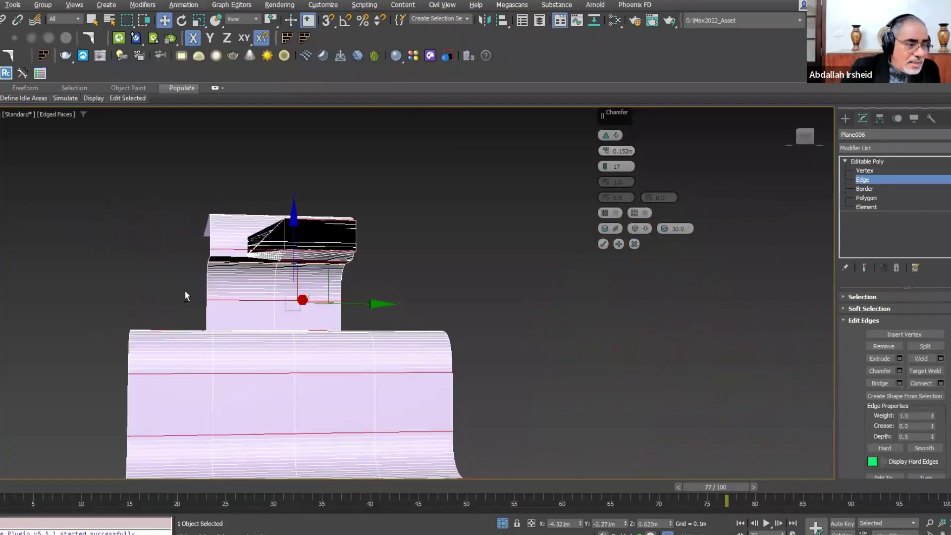
{"action": "mouse_move", "coordinate": [293, 275]}
{"action": "middle_mouse_down", "text": "alt"}
{"action": "mouse_move", "coordinate": [260, 240]}
{"action": "mouse_move", "coordinate": [307, 257]}
{"action": "middle_mouse_up", "text": "alt"}
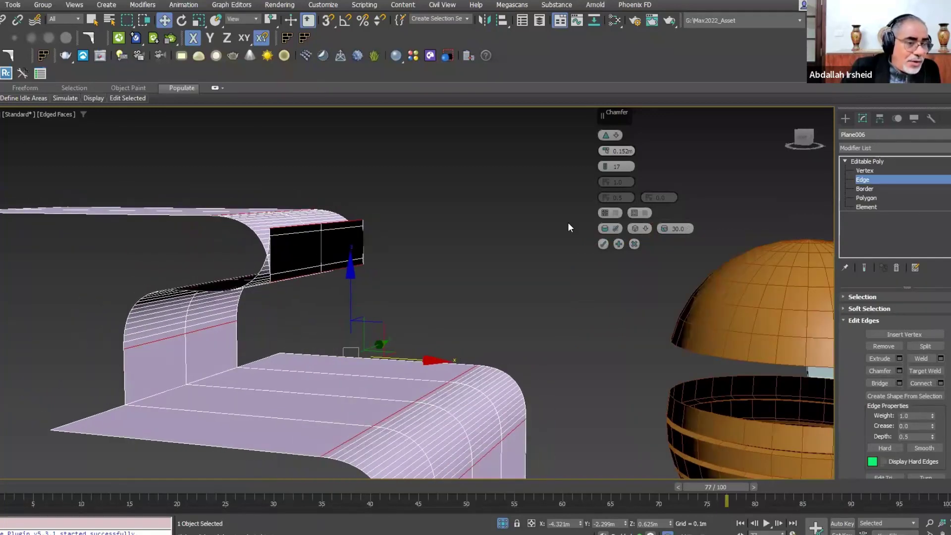
{"action": "middle_click_drag", "start_coordinate": [380, 242], "coordinate": [218, 212], "text": "alt"}
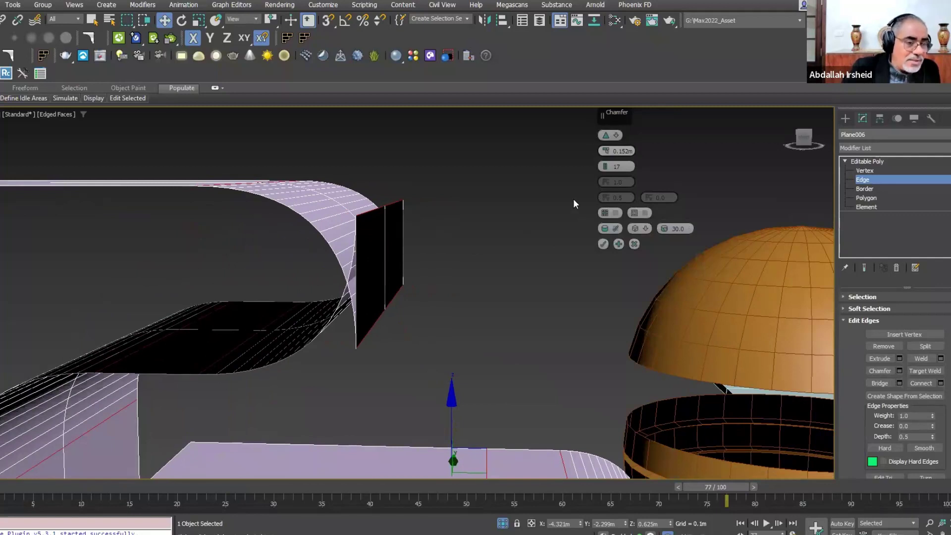
Try several chamfer amounts, settling on 0.068m
{"action": "left_click_drag", "start_coordinate": [606, 157], "coordinate": [604, 188]}
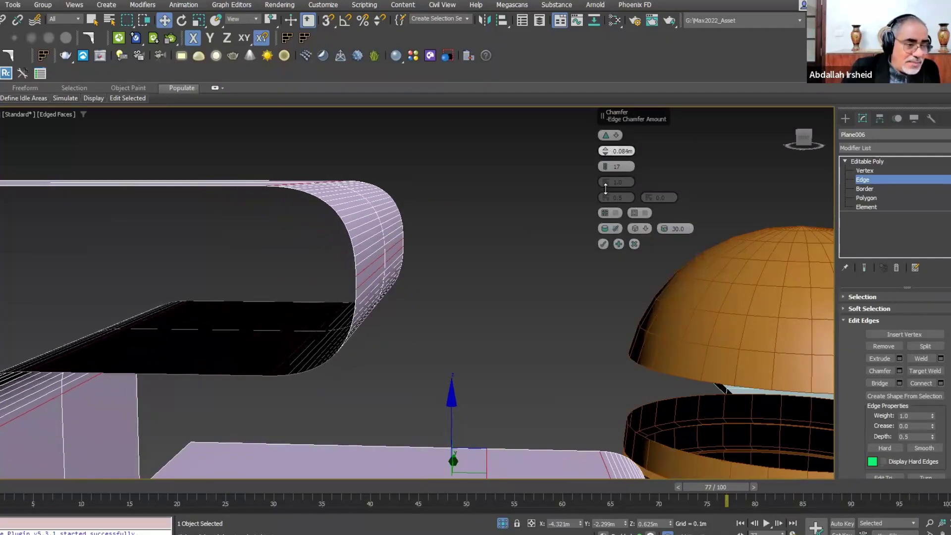
{"action": "mouse_move", "coordinate": [444, 235]}
{"action": "middle_mouse_down", "text": "alt"}
{"action": "mouse_move", "coordinate": [426, 237]}
{"action": "mouse_move", "coordinate": [446, 232]}
{"action": "middle_mouse_up", "text": "alt"}
{"action": "left_click_drag", "start_coordinate": [604, 152], "coordinate": [604, 134]}
{"action": "mouse_move", "coordinate": [426, 238]}
{"action": "middle_mouse_down", "text": "alt"}
{"action": "mouse_move", "coordinate": [403, 257]}
{"action": "mouse_move", "coordinate": [423, 251]}
{"action": "mouse_move", "coordinate": [365, 266]}
{"action": "mouse_move", "coordinate": [406, 264]}
{"action": "mouse_move", "coordinate": [367, 270]}
{"action": "middle_mouse_up", "text": "alt"}
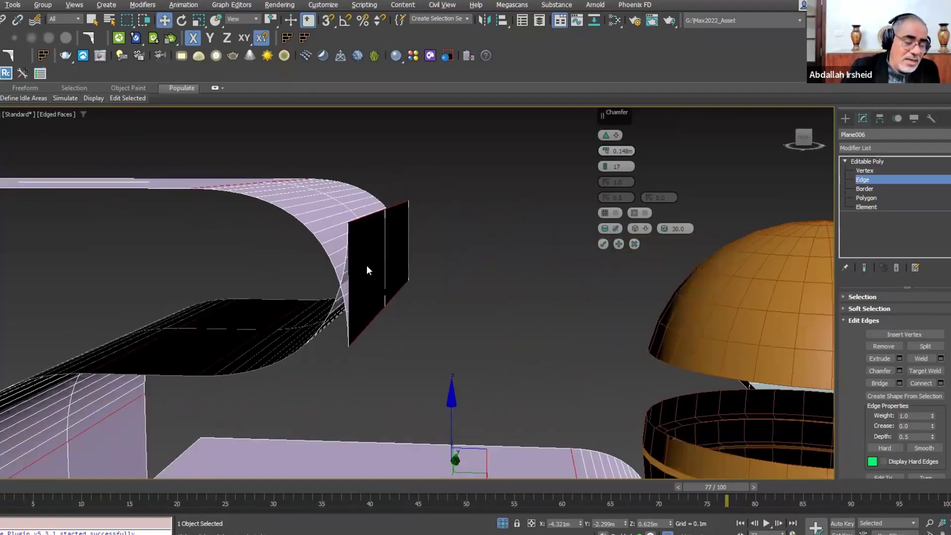
{"action": "key", "text": "shift+z"}
{"action": "left_click_drag", "start_coordinate": [608, 151], "coordinate": [604, 194]}
{"action": "mouse_move", "coordinate": [446, 211]}
{"action": "middle_mouse_down", "text": "alt"}
{"action": "mouse_move", "coordinate": [360, 214]}
{"action": "mouse_move", "coordinate": [337, 239]}
{"action": "mouse_move", "coordinate": [437, 238]}
{"action": "mouse_move", "coordinate": [346, 219]}
{"action": "middle_mouse_up", "text": "alt"}
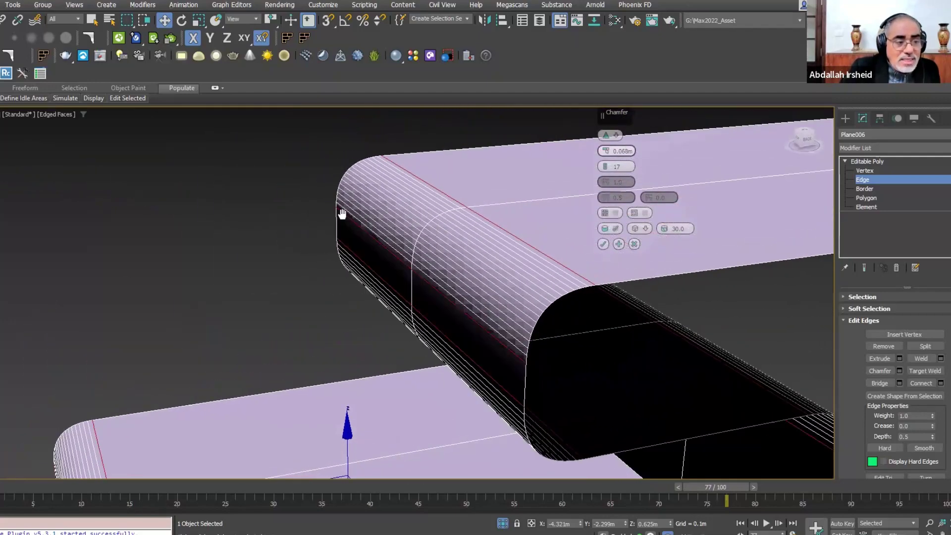
{"action": "scroll", "coordinate": [346, 219], "scroll_direction": "up", "scroll_amount": 2}
{"action": "scroll", "coordinate": [320, 195], "scroll_direction": "down", "scroll_amount": 2}
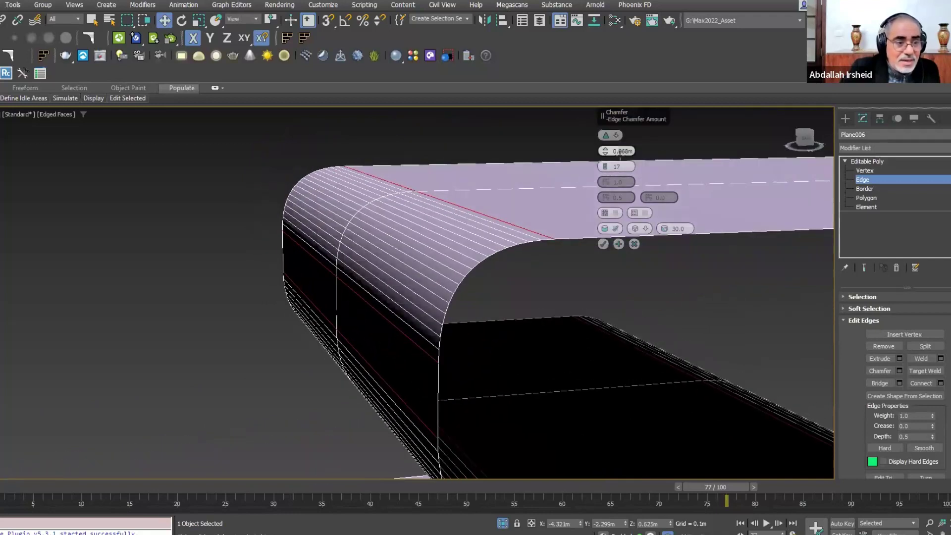
Reset the chamfer segments and set them to 4
{"action": "right_click", "coordinate": [605, 166]}
{"action": "left_click", "coordinate": [605, 164]}
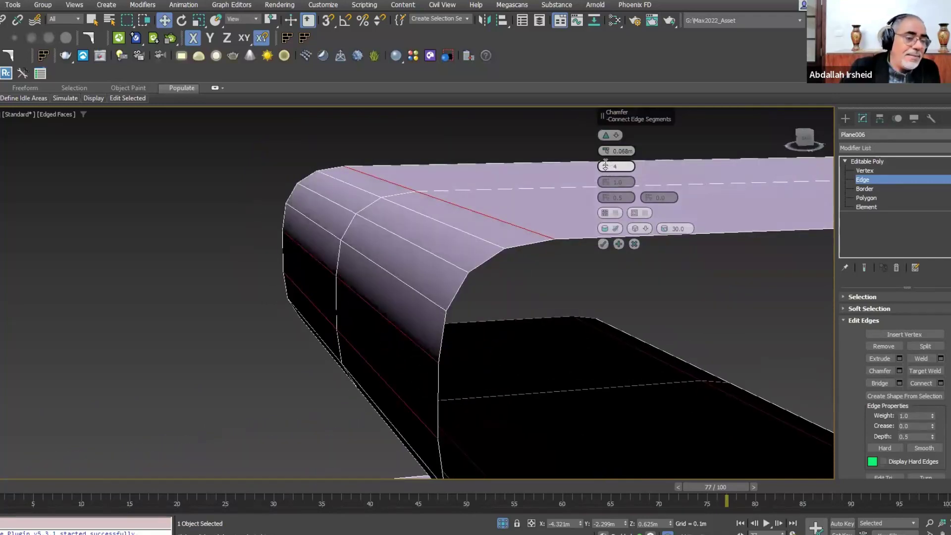
{"action": "mouse_move", "coordinate": [494, 226]}
{"action": "middle_mouse_down", "text": "alt"}
{"action": "mouse_move", "coordinate": [558, 224]}
{"action": "mouse_move", "coordinate": [479, 242]}
{"action": "mouse_move", "coordinate": [509, 253]}
{"action": "mouse_move", "coordinate": [449, 255]}
{"action": "mouse_move", "coordinate": [394, 272]}
{"action": "mouse_move", "coordinate": [401, 254]}
{"action": "middle_mouse_up", "text": "alt"}
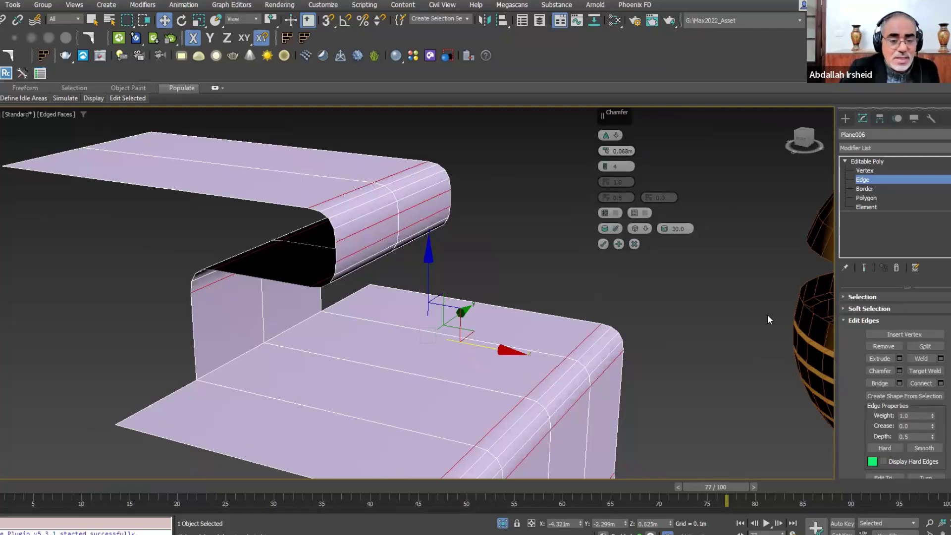
{"action": "left_click", "coordinate": [859, 320]}
Preview Use NURMS Subdivision on Plane006, then switch it back off
{"action": "left_click", "coordinate": [862, 343]}
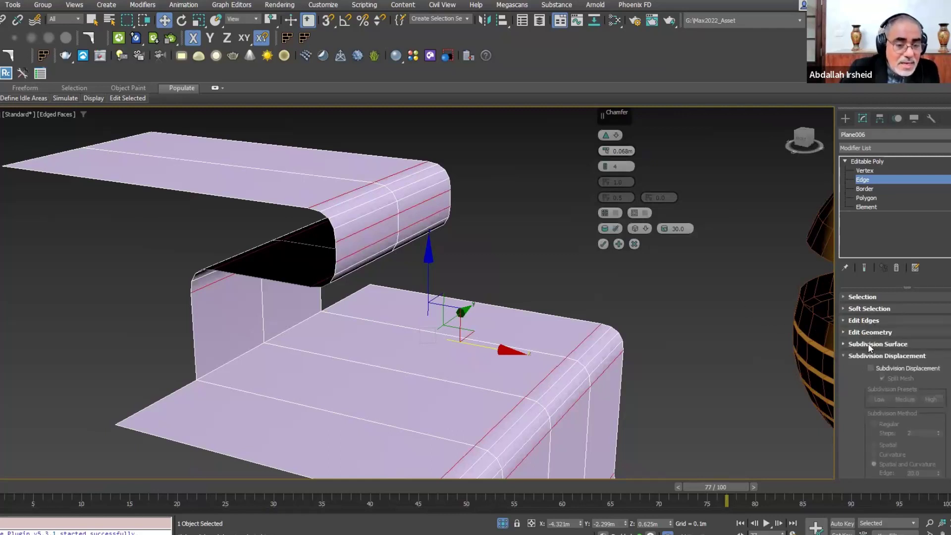
{"action": "left_click", "coordinate": [868, 344]}
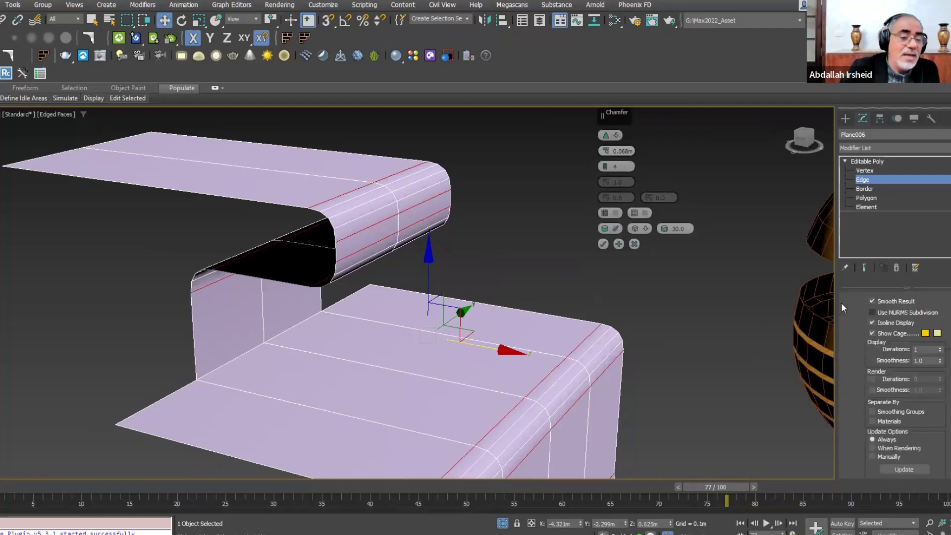
{"action": "left_click", "coordinate": [873, 313]}
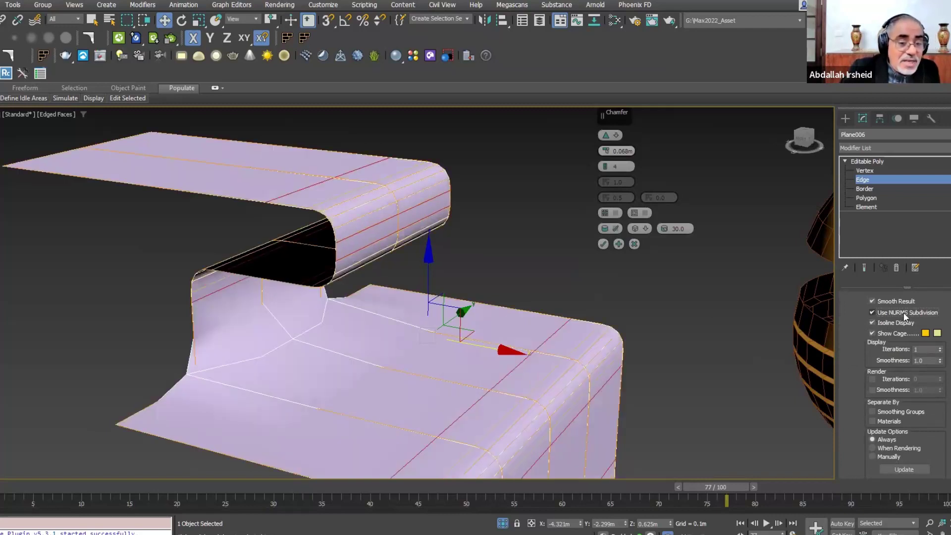
{"action": "left_click", "coordinate": [871, 312]}
{"action": "mouse_move", "coordinate": [799, 313]}
{"action": "middle_mouse_down", "text": "alt"}
{"action": "mouse_move", "coordinate": [655, 308]}
{"action": "mouse_move", "coordinate": [615, 328]}
{"action": "mouse_move", "coordinate": [492, 246]}
{"action": "mouse_move", "coordinate": [529, 233]}
{"action": "mouse_move", "coordinate": [509, 245]}
{"action": "mouse_move", "coordinate": [546, 274]}
{"action": "middle_mouse_up", "text": "alt"}
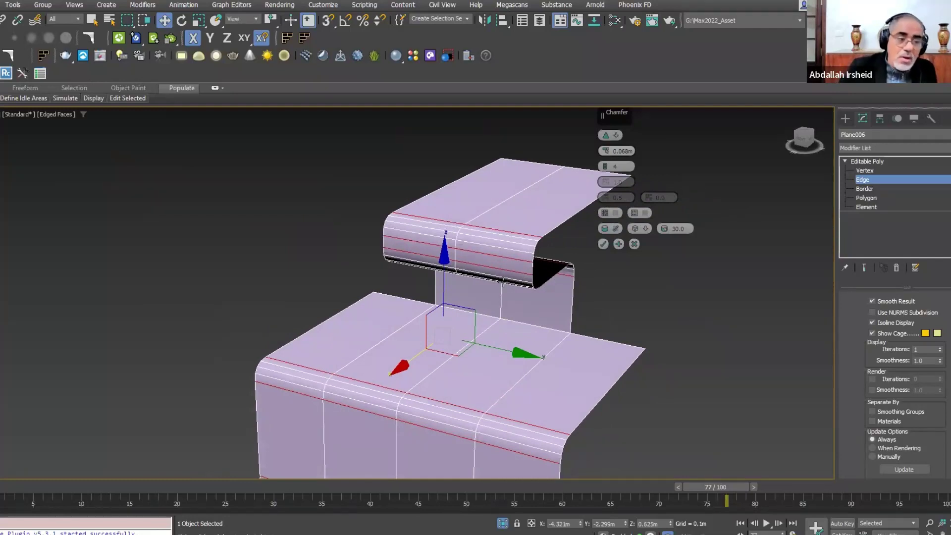
Enable Open Chamfer on Plane006's bends, leaving open gaps between the strips
{"action": "key", "text": "f"}
{"action": "middle_click_drag", "start_coordinate": [543, 264], "coordinate": [613, 280], "text": "alt"}
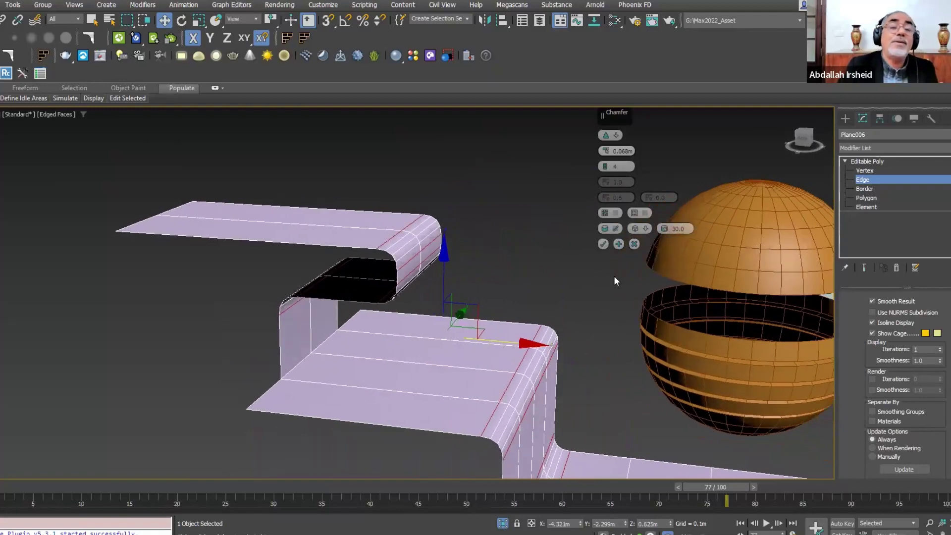
{"action": "mouse_move", "coordinate": [592, 295]}
{"action": "middle_mouse_down", "text": "alt"}
{"action": "mouse_move", "coordinate": [570, 269]}
{"action": "mouse_move", "coordinate": [513, 269]}
{"action": "mouse_move", "coordinate": [430, 331]}
{"action": "mouse_move", "coordinate": [499, 312]}
{"action": "mouse_move", "coordinate": [494, 290]}
{"action": "middle_mouse_up", "text": "alt"}
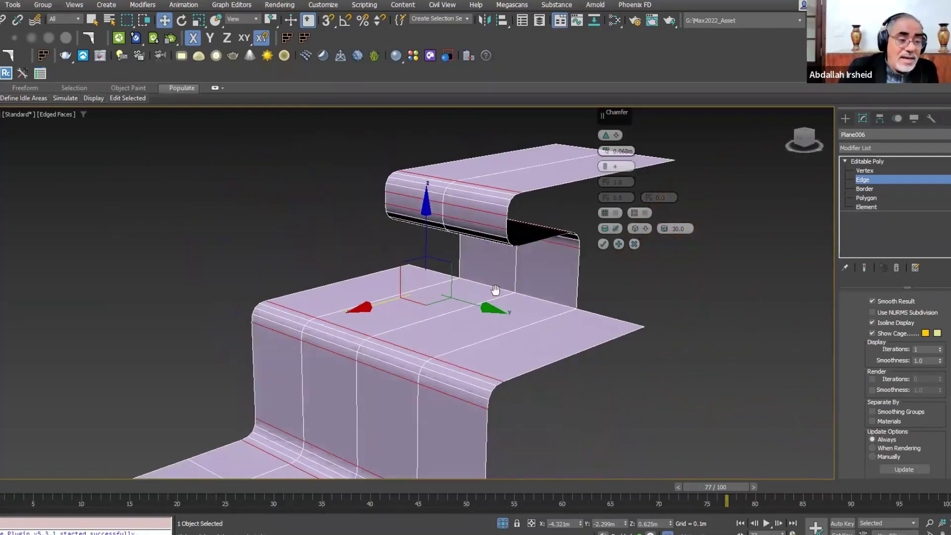
{"action": "scroll", "coordinate": [495, 291], "scroll_direction": "down", "scroll_amount": 3}
{"action": "scroll", "coordinate": [457, 258], "scroll_direction": "down", "scroll_amount": 2}
{"action": "mouse_move", "coordinate": [458, 258]}
{"action": "middle_mouse_down", "text": "alt"}
{"action": "mouse_move", "coordinate": [461, 287]}
{"action": "mouse_move", "coordinate": [495, 267]}
{"action": "middle_mouse_up", "text": "alt"}
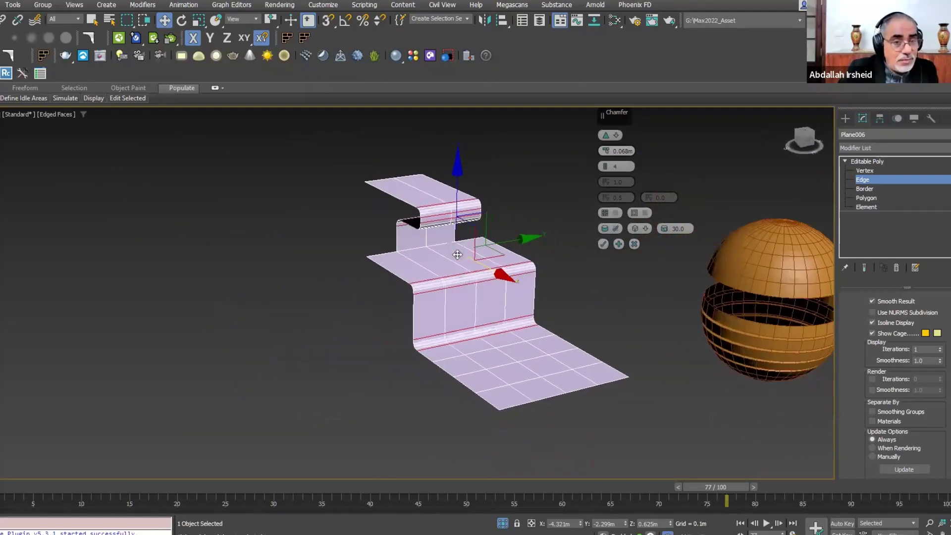
{"action": "scroll", "coordinate": [495, 267], "scroll_direction": "up", "scroll_amount": 2}
{"action": "scroll", "coordinate": [724, 269], "scroll_direction": "up", "scroll_amount": 2}
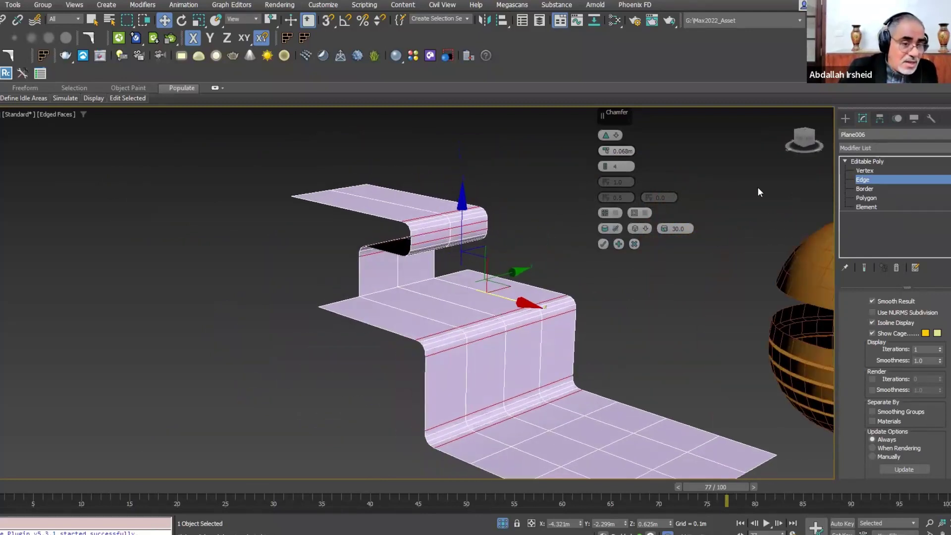
{"action": "left_click", "coordinate": [605, 213]}
{"action": "mouse_move", "coordinate": [505, 249]}
{"action": "middle_mouse_down", "text": "alt"}
{"action": "mouse_move", "coordinate": [456, 243]}
{"action": "mouse_move", "coordinate": [475, 248]}
{"action": "middle_mouse_up", "text": "alt"}
{"action": "scroll", "coordinate": [456, 243], "scroll_direction": "up", "scroll_amount": 2}
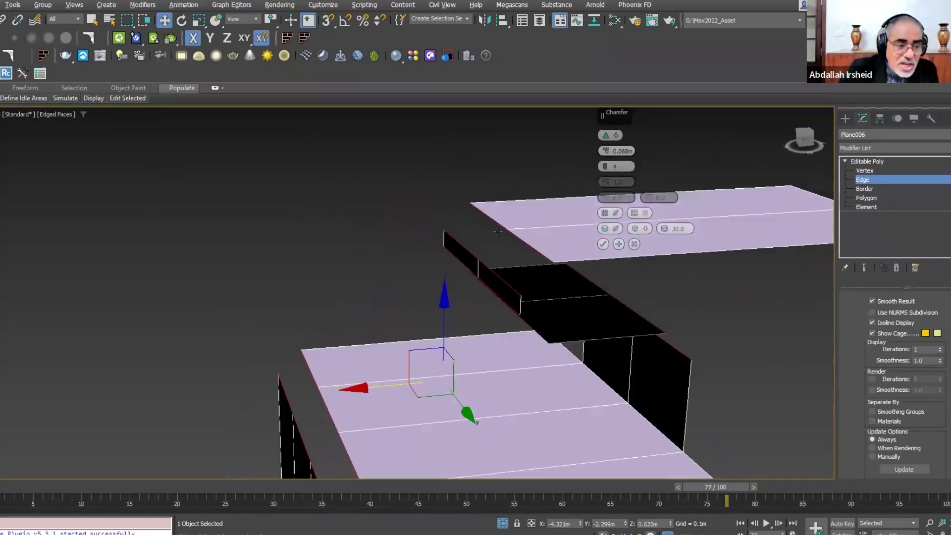
Keep the chamfer closed and switch its type from Quad to Tri
{"action": "left_click", "coordinate": [605, 213]}
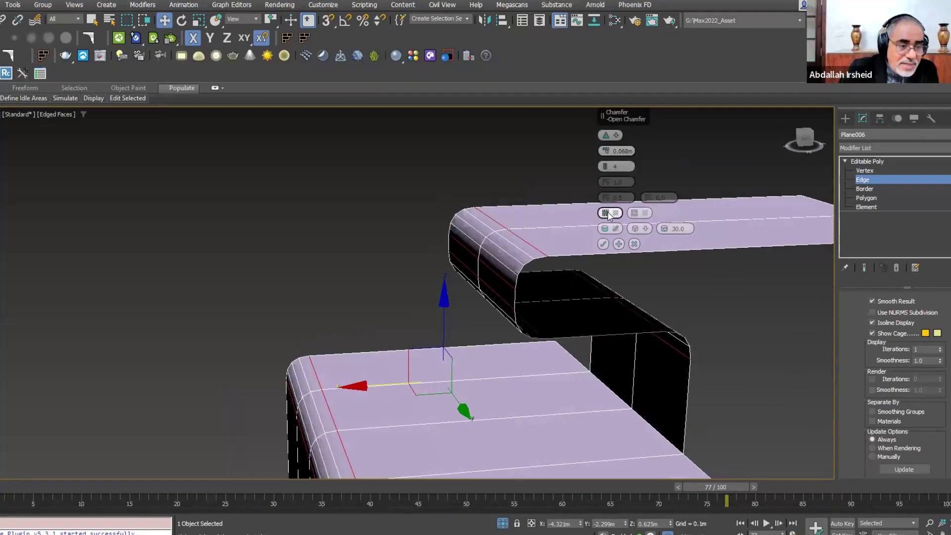
{"action": "left_click", "coordinate": [605, 213]}
{"action": "left_click", "coordinate": [607, 213]}
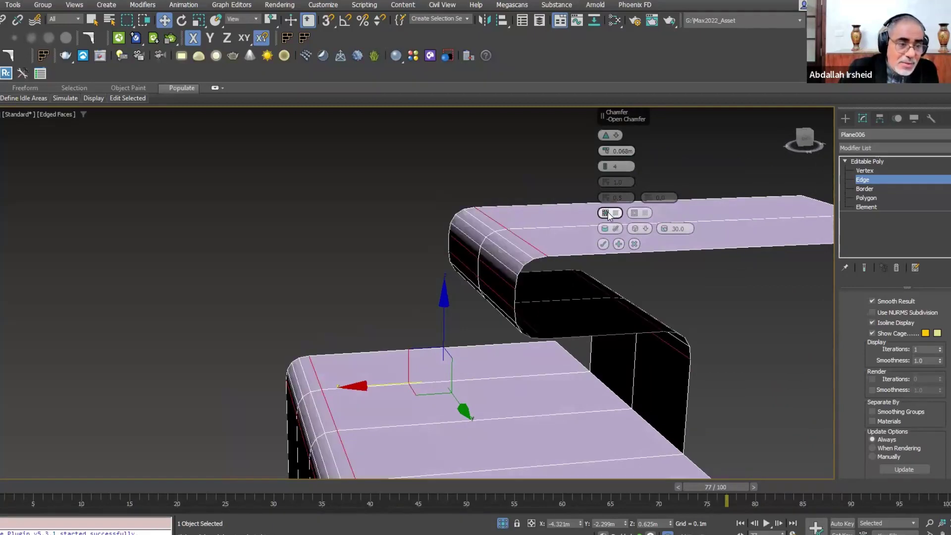
{"action": "left_click", "coordinate": [607, 213]}
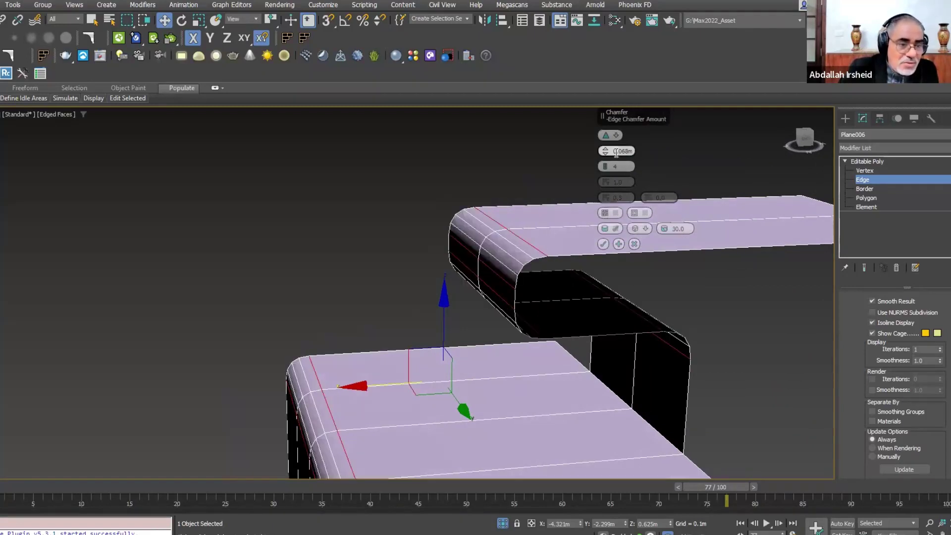
{"action": "left_click", "coordinate": [616, 135]}
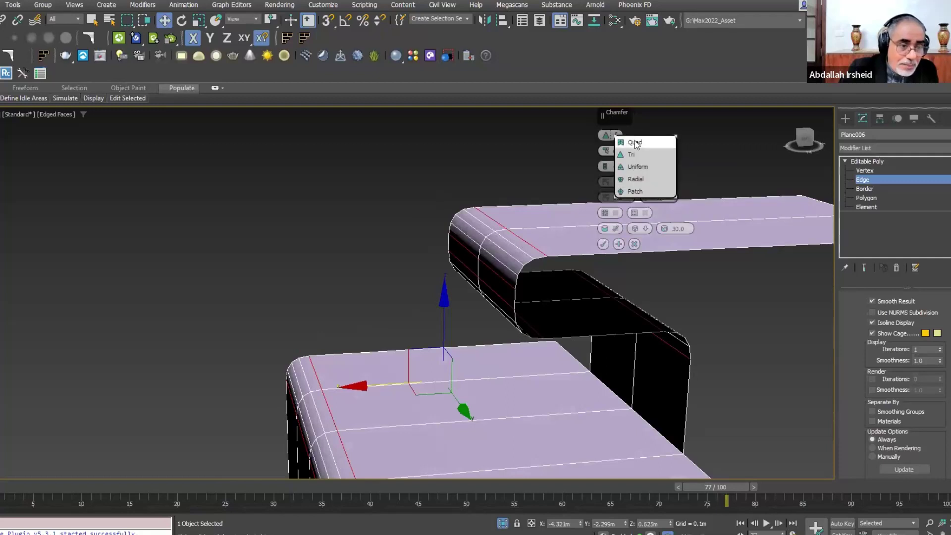
{"action": "left_click", "coordinate": [635, 144]}
{"action": "left_click", "coordinate": [615, 136]}
{"action": "left_click", "coordinate": [630, 154]}
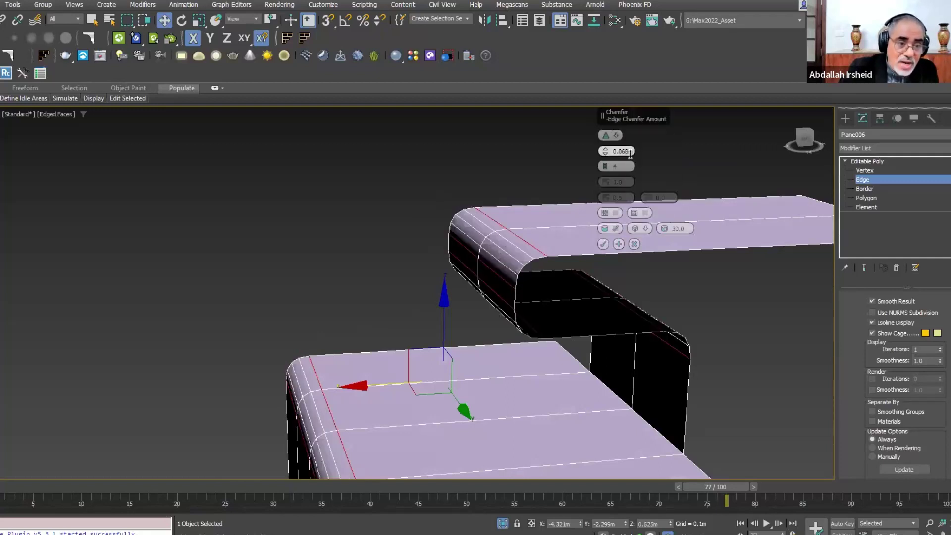
Commit the chamfer at 0.054m and clear the edge selection
{"action": "left_click_drag", "start_coordinate": [607, 157], "coordinate": [607, 164]}
{"action": "left_click", "coordinate": [605, 213]}
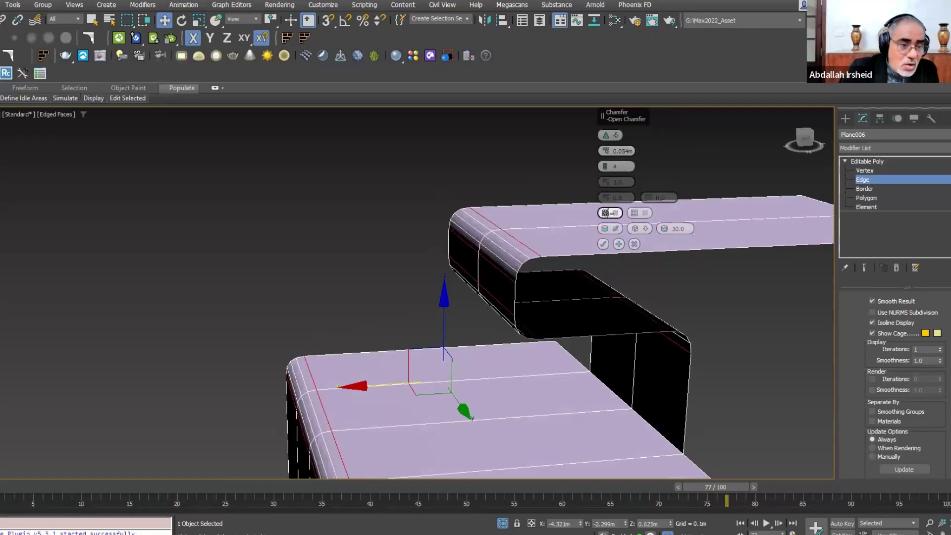
{"action": "left_click", "coordinate": [605, 213]}
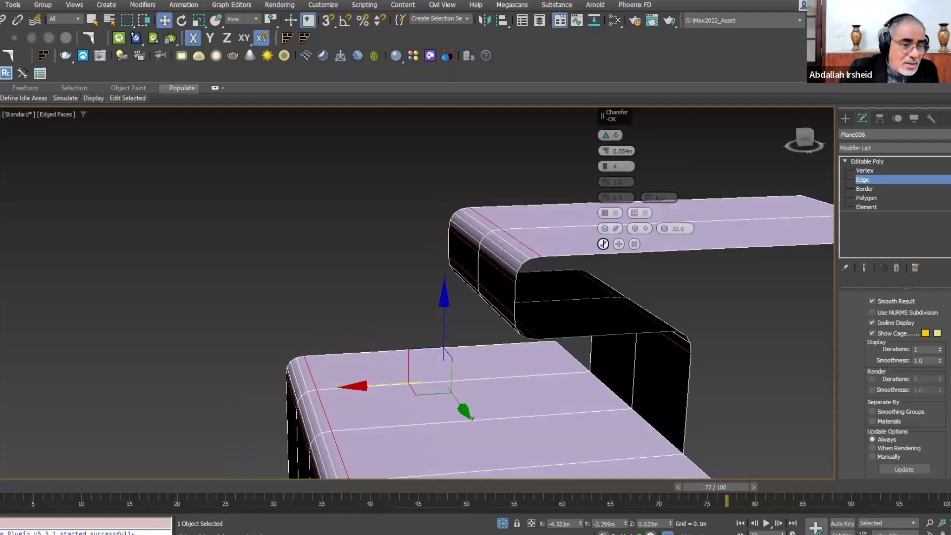
{"action": "left_click", "coordinate": [602, 244]}
{"action": "left_click", "coordinate": [694, 311]}
{"action": "mouse_move", "coordinate": [693, 311]}
{"action": "middle_mouse_down", "text": "alt"}
{"action": "mouse_move", "coordinate": [661, 336]}
{"action": "mouse_move", "coordinate": [610, 312]}
{"action": "mouse_move", "coordinate": [690, 318]}
{"action": "mouse_move", "coordinate": [702, 297]}
{"action": "middle_mouse_up", "text": "alt"}
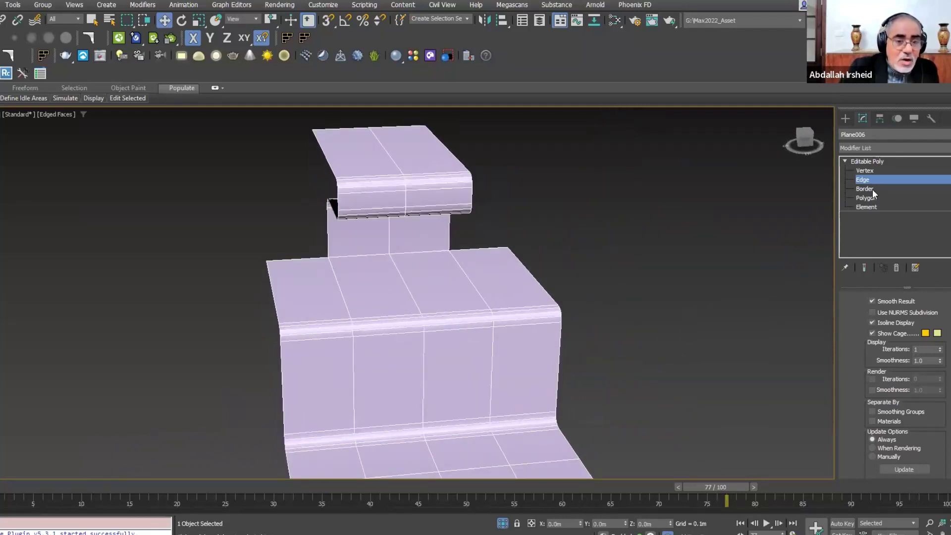
{"action": "scroll", "coordinate": [866, 272], "scroll_direction": "up", "scroll_amount": 2}
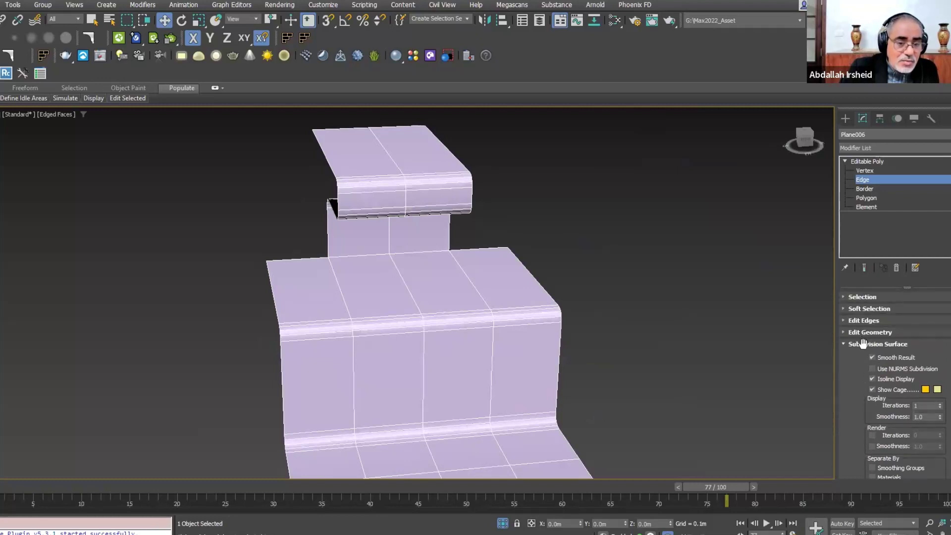
{"action": "left_click", "coordinate": [871, 322]}
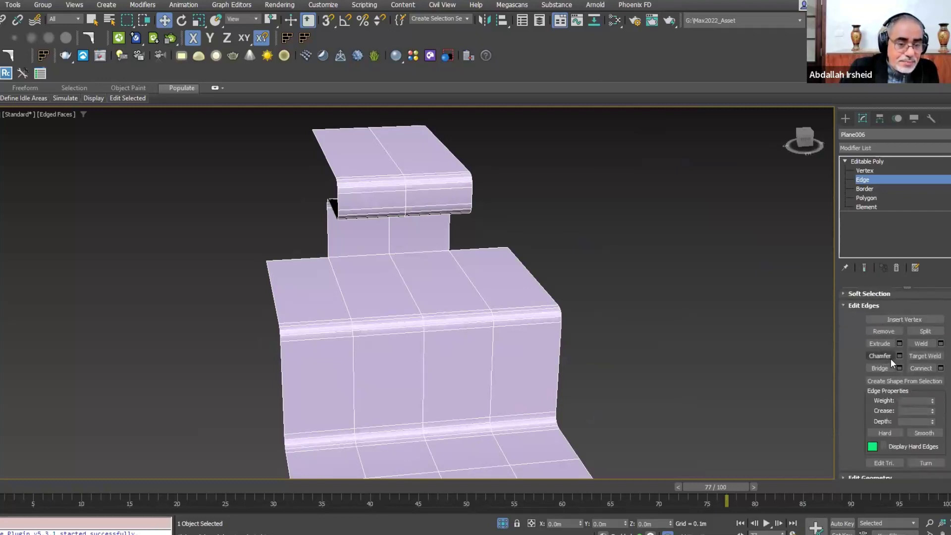
Select Sphere001, frame it with Z, and switch to Edge level
{"action": "scroll", "coordinate": [637, 314], "scroll_direction": "down", "scroll_amount": 5}
{"action": "middle_click_drag", "start_coordinate": [678, 319], "coordinate": [651, 320]}
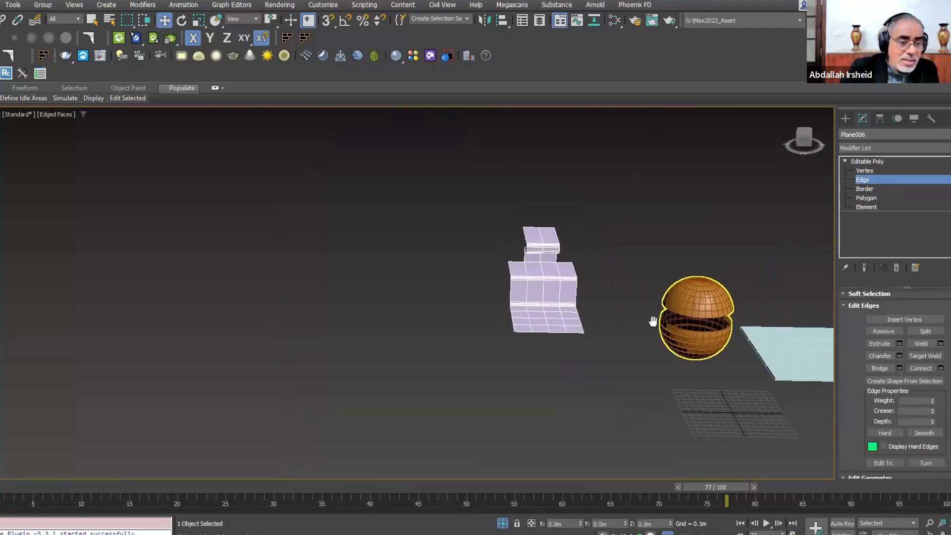
{"action": "left_click", "coordinate": [890, 179]}
{"action": "left_click", "coordinate": [678, 313]}
{"action": "key", "text": "z"}
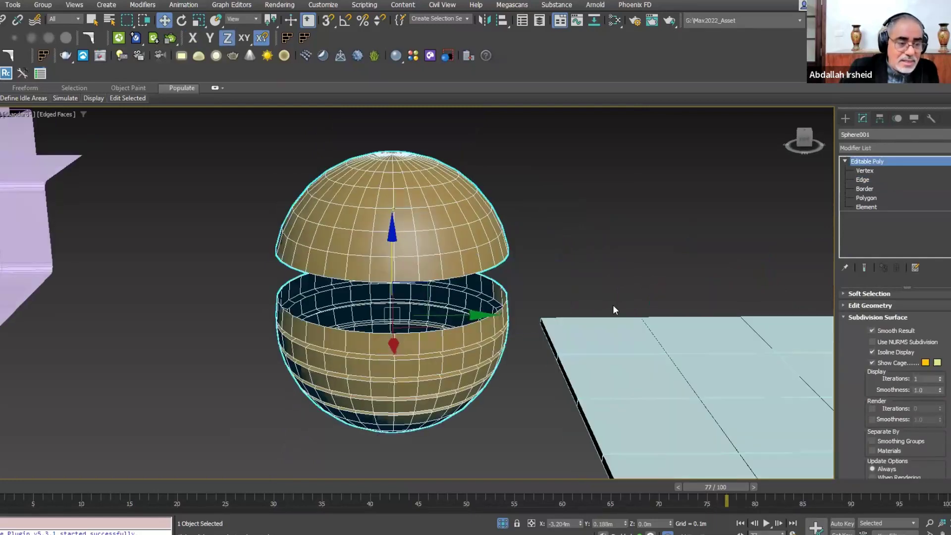
{"action": "left_click", "coordinate": [859, 179]}
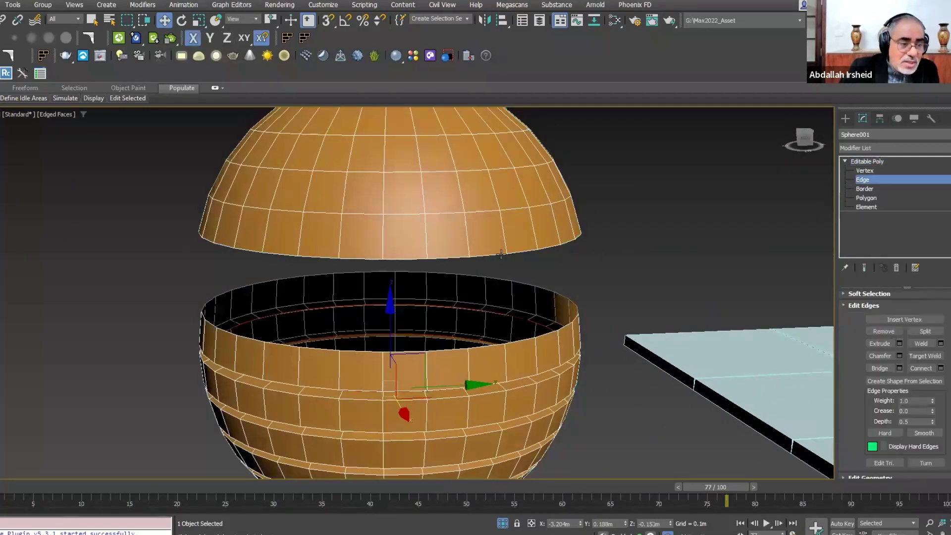
Select the facing rim edges of the upper and lower hemispheres
{"action": "left_click", "coordinate": [493, 255]}
{"action": "scroll", "coordinate": [491, 244], "scroll_direction": "up", "scroll_amount": 3}
{"action": "scroll", "coordinate": [491, 248], "scroll_direction": "down", "scroll_amount": 3}
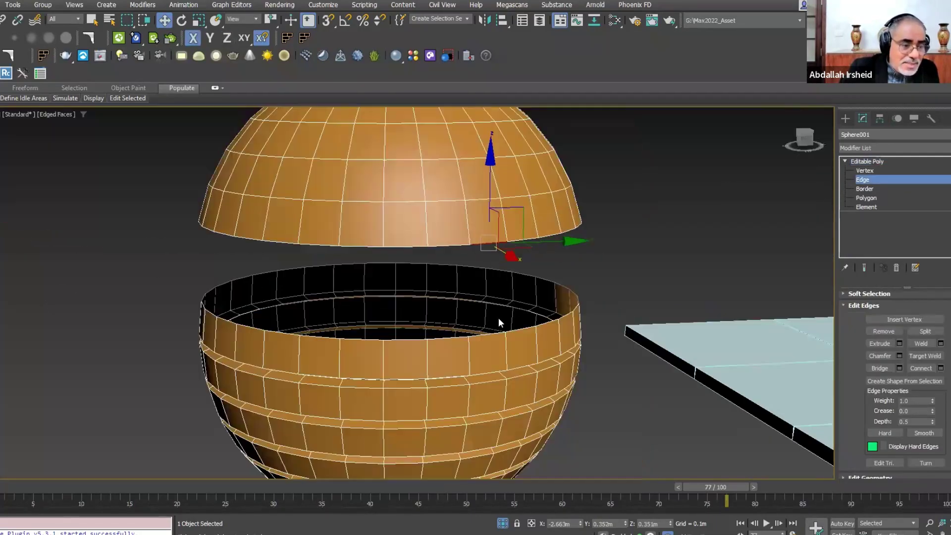
{"action": "left_click", "coordinate": [492, 332], "text": "ctrl"}
{"action": "mouse_move", "coordinate": [493, 332]}
{"action": "middle_mouse_down", "text": "alt"}
{"action": "mouse_move", "coordinate": [525, 325]}
{"action": "mouse_move", "coordinate": [497, 317]}
{"action": "middle_mouse_up", "text": "alt"}
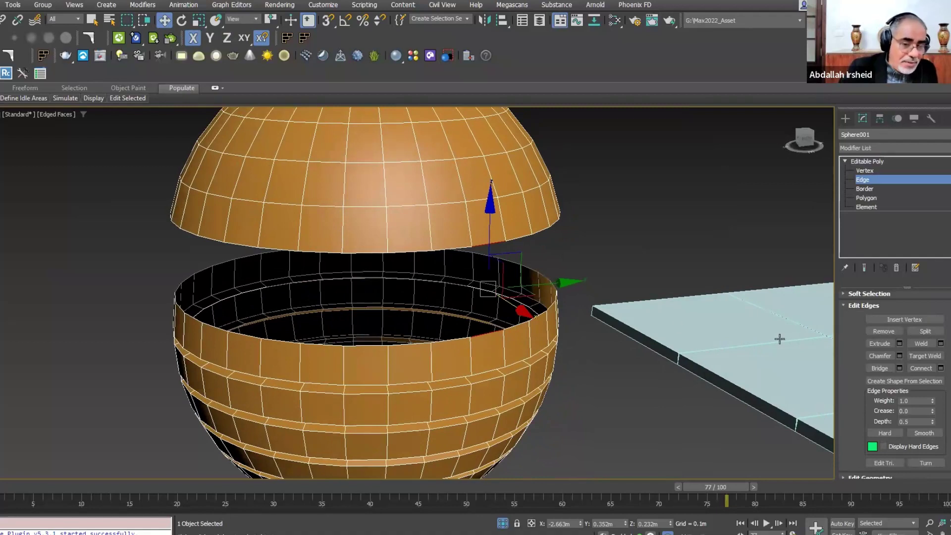
{"action": "left_click", "coordinate": [940, 342]}
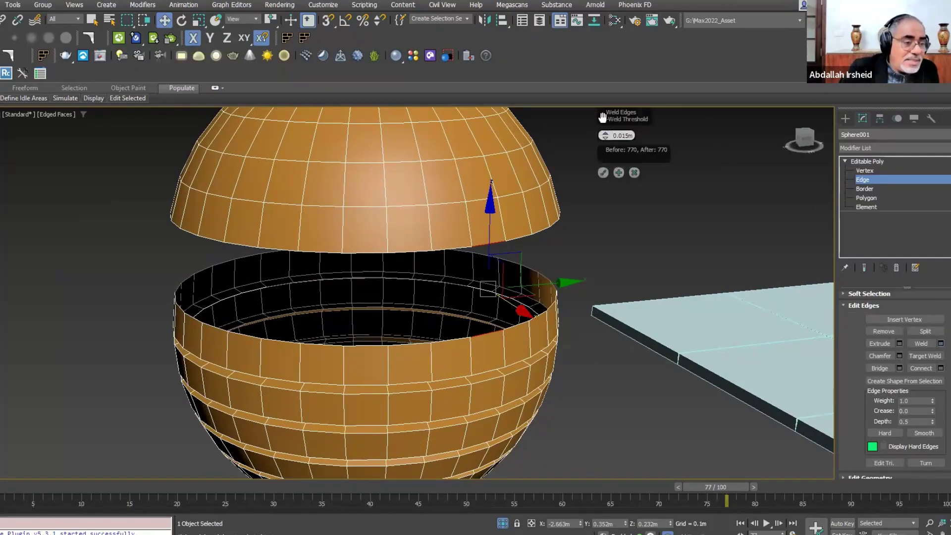
{"action": "left_click_drag", "start_coordinate": [613, 52], "coordinate": [630, 515]}
{"action": "mouse_move", "coordinate": [646, 337]}
{"action": "middle_mouse_down", "text": "alt"}
{"action": "mouse_move", "coordinate": [571, 292]}
{"action": "mouse_move", "coordinate": [621, 171]}
{"action": "middle_mouse_up", "text": "alt"}
{"action": "left_click", "coordinate": [618, 172]}
{"action": "middle_click_drag", "start_coordinate": [516, 269], "coordinate": [438, 318], "text": "alt"}
{"action": "left_click_drag", "start_coordinate": [441, 270], "coordinate": [441, 267]}
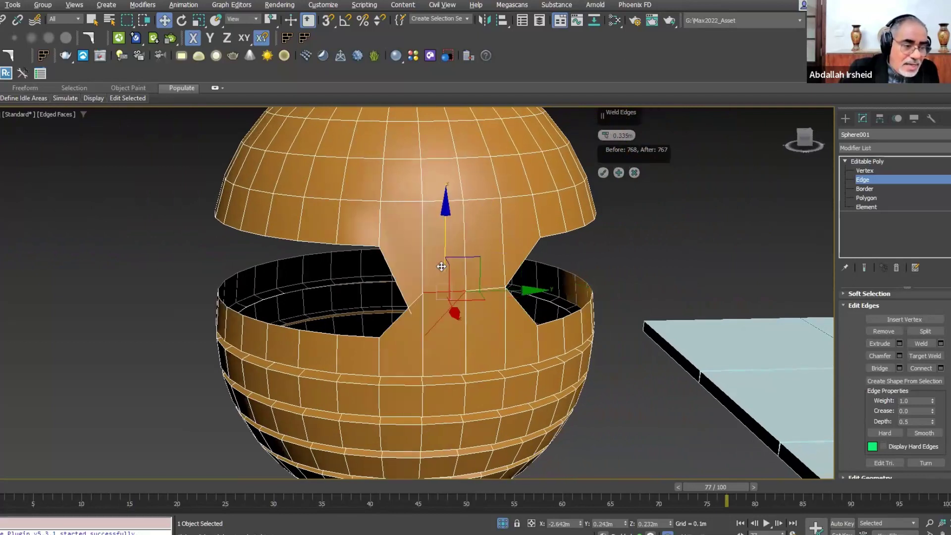
{"action": "left_click", "coordinate": [619, 172]}
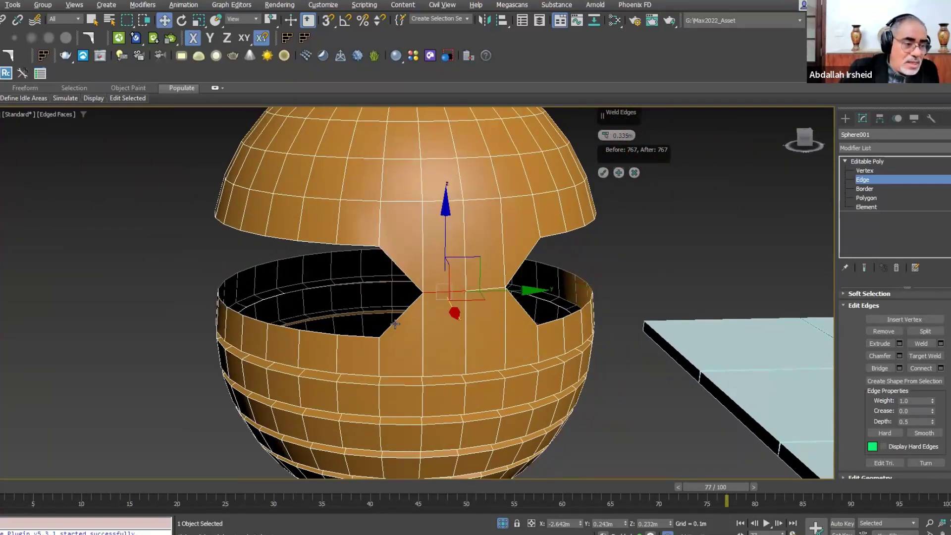
{"action": "left_click", "coordinate": [395, 320]}
{"action": "left_click", "coordinate": [402, 281]}
{"action": "left_click", "coordinate": [619, 173]}
{"action": "middle_click_drag", "start_coordinate": [594, 262], "coordinate": [417, 249], "text": "alt"}
{"action": "scroll", "coordinate": [417, 249], "scroll_direction": "down", "scroll_amount": 2}
{"action": "scroll", "coordinate": [464, 248], "scroll_direction": "up", "scroll_amount": 5}
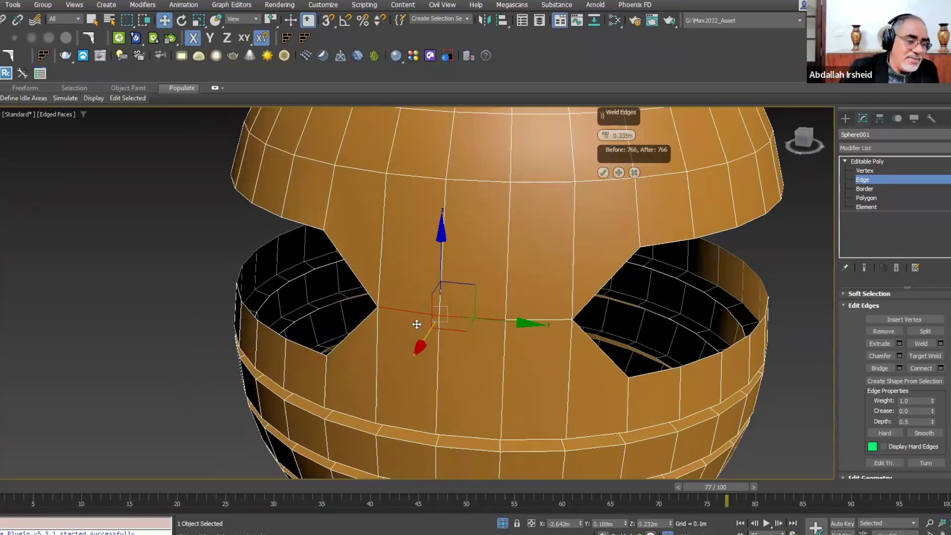
{"action": "left_click_drag", "start_coordinate": [436, 327], "coordinate": [551, 299]}
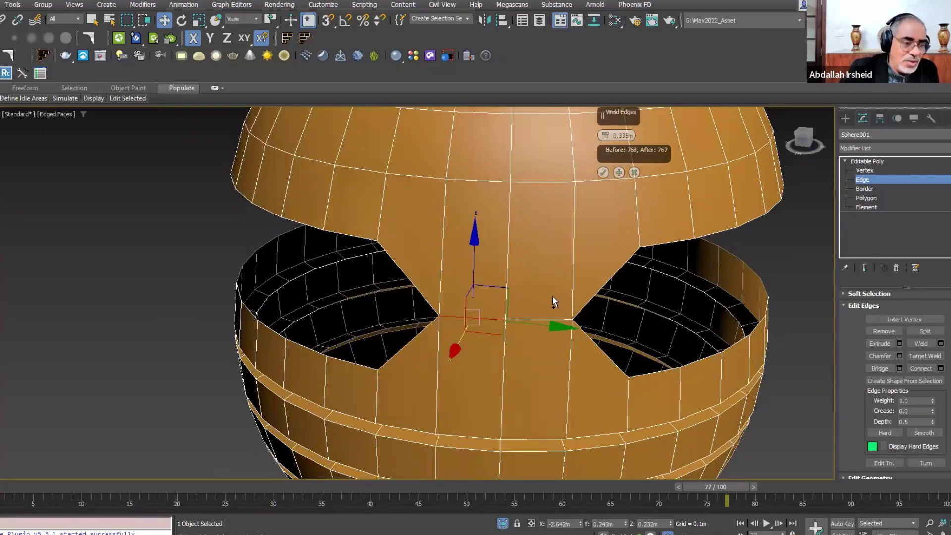
{"action": "left_click_drag", "start_coordinate": [552, 296], "coordinate": [572, 261]}
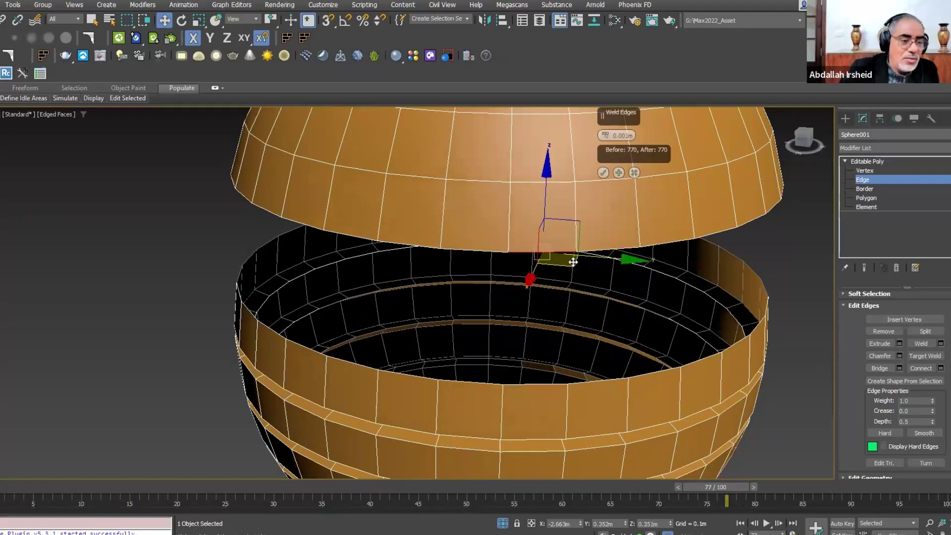
{"action": "scroll", "coordinate": [525, 282], "scroll_direction": "down", "scroll_amount": 3}
{"action": "middle_click_drag", "start_coordinate": [530, 299], "coordinate": [613, 249]}
{"action": "left_click", "coordinate": [635, 173]}
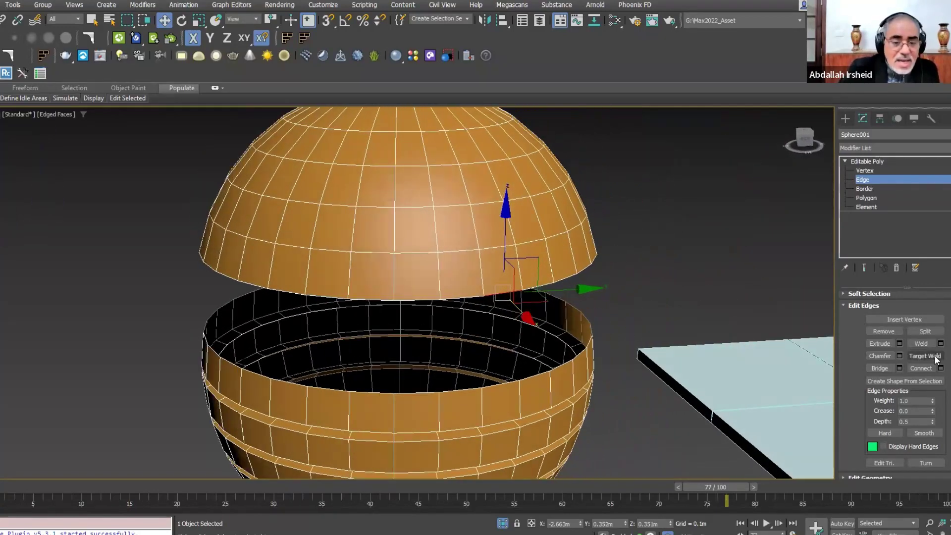
{"action": "left_click", "coordinate": [925, 355]}
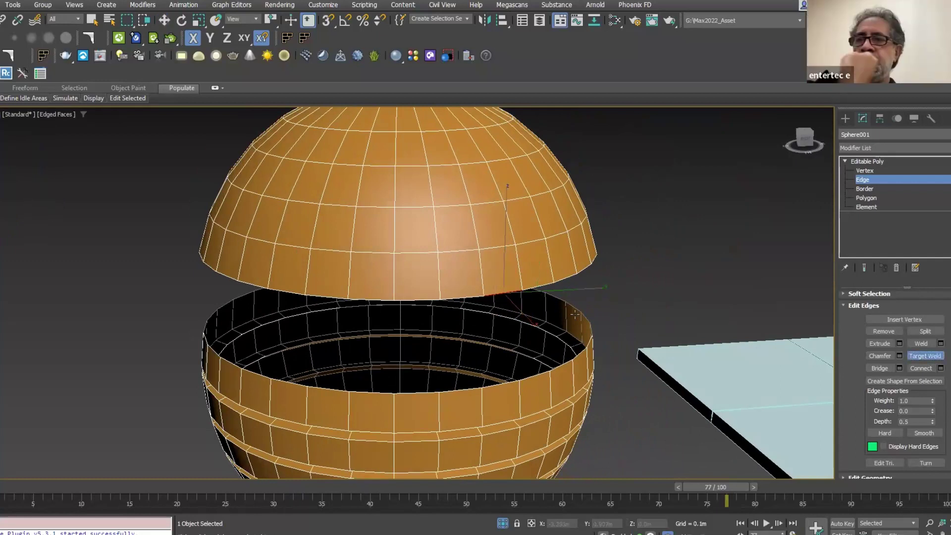
{"action": "left_click", "coordinate": [509, 296]}
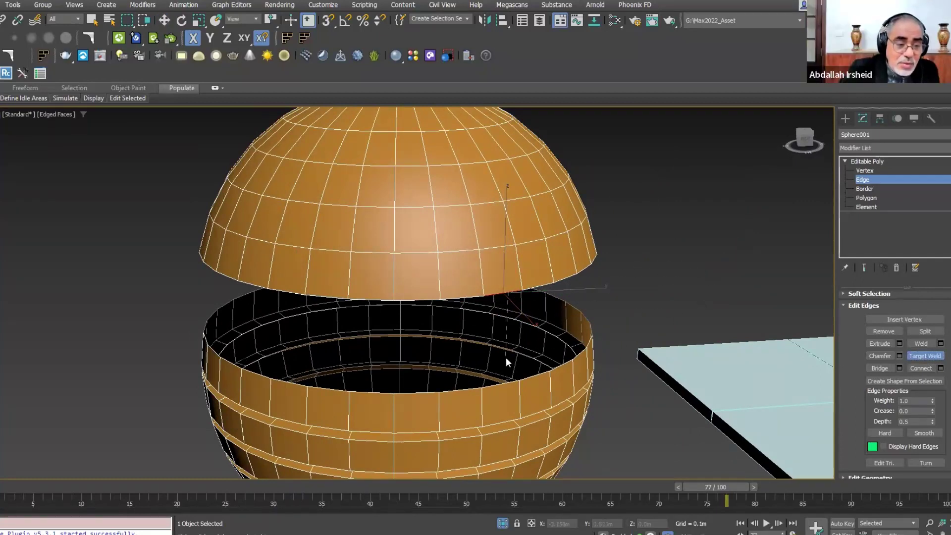
{"action": "left_click", "coordinate": [503, 381]}
{"action": "mouse_move", "coordinate": [548, 381]}
{"action": "middle_mouse_down", "text": "alt"}
{"action": "mouse_move", "coordinate": [536, 381]}
{"action": "mouse_move", "coordinate": [496, 321]}
{"action": "middle_mouse_up", "text": "alt"}
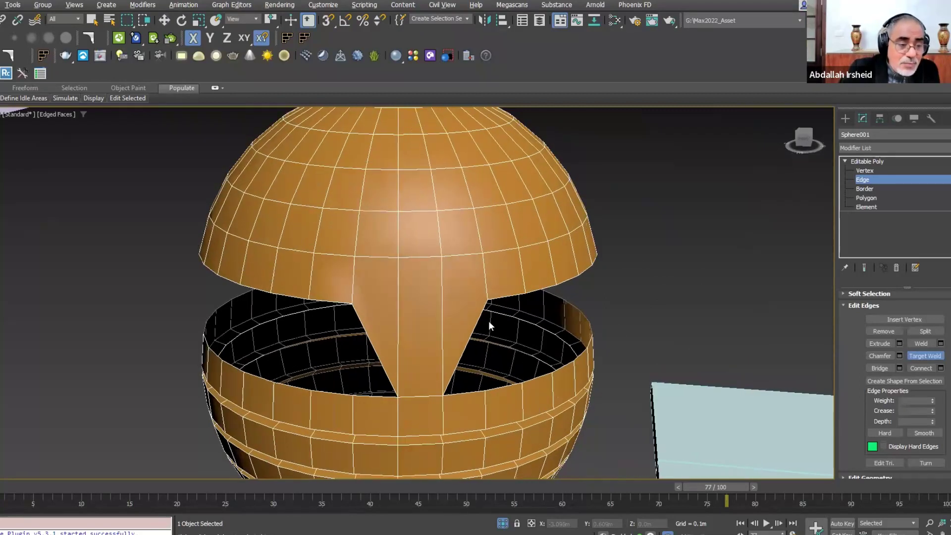
{"action": "left_click", "coordinate": [471, 391]}
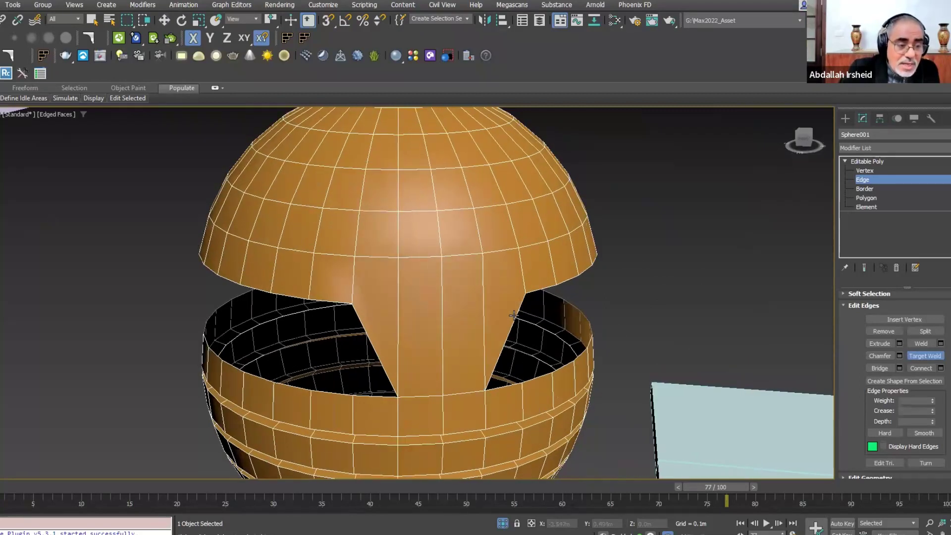
{"action": "left_click", "coordinate": [507, 385]}
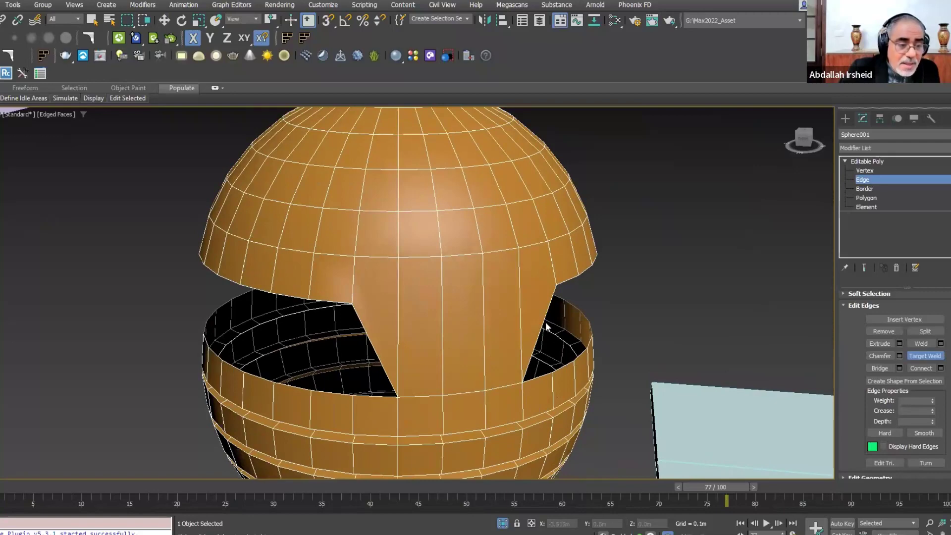
{"action": "left_click", "coordinate": [537, 373]}
{"action": "mouse_move", "coordinate": [537, 374]}
{"action": "middle_mouse_down", "text": "alt"}
{"action": "mouse_move", "coordinate": [351, 351]}
{"action": "mouse_move", "coordinate": [352, 317]}
{"action": "mouse_move", "coordinate": [331, 307]}
{"action": "mouse_move", "coordinate": [556, 317]}
{"action": "mouse_move", "coordinate": [613, 307]}
{"action": "middle_mouse_up", "text": "alt"}
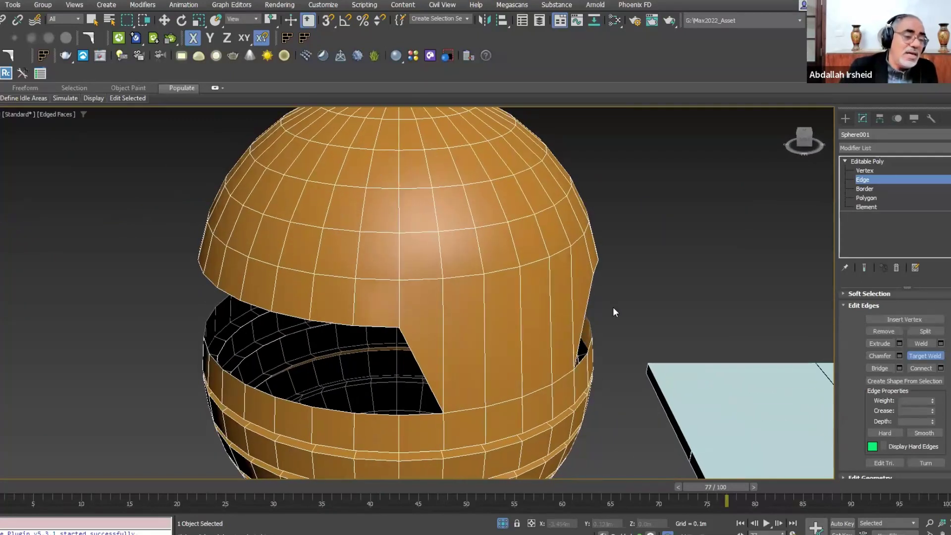
{"action": "key", "text": "w"}
{"action": "key", "text": "ctrl+z"}
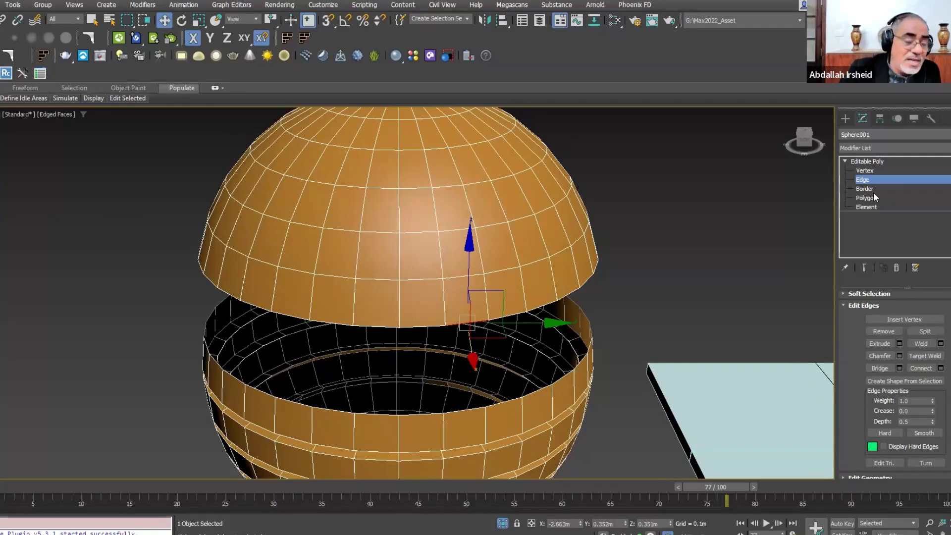
{"action": "mouse_move", "coordinate": [486, 312]}
{"action": "middle_mouse_down", "text": "alt"}
{"action": "mouse_move", "coordinate": [902, 245]}
{"action": "mouse_move", "coordinate": [872, 170]}
{"action": "middle_mouse_up", "text": "alt"}
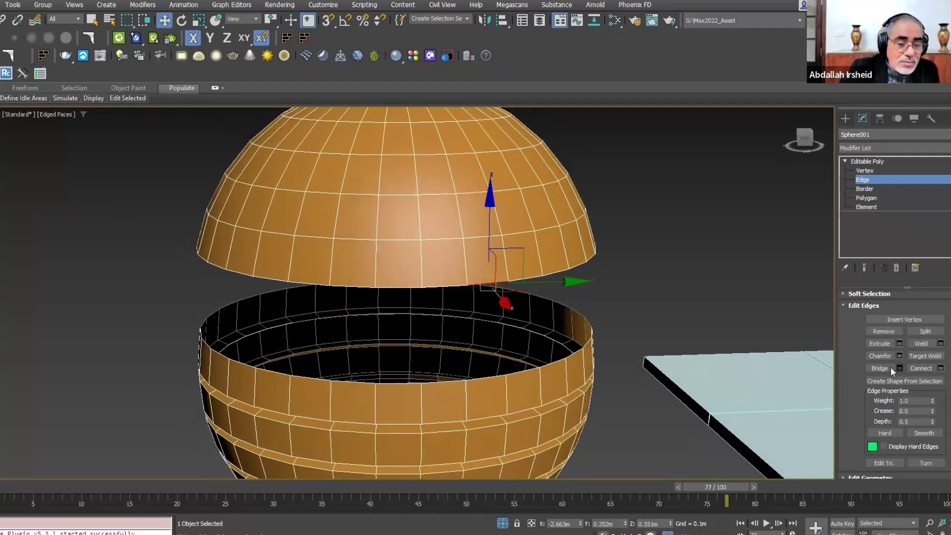
{"action": "middle_click_drag", "start_coordinate": [598, 333], "coordinate": [569, 317]}
{"action": "left_click", "coordinate": [515, 342]}
{"action": "left_click_drag", "start_coordinate": [516, 251], "coordinate": [532, 257]}
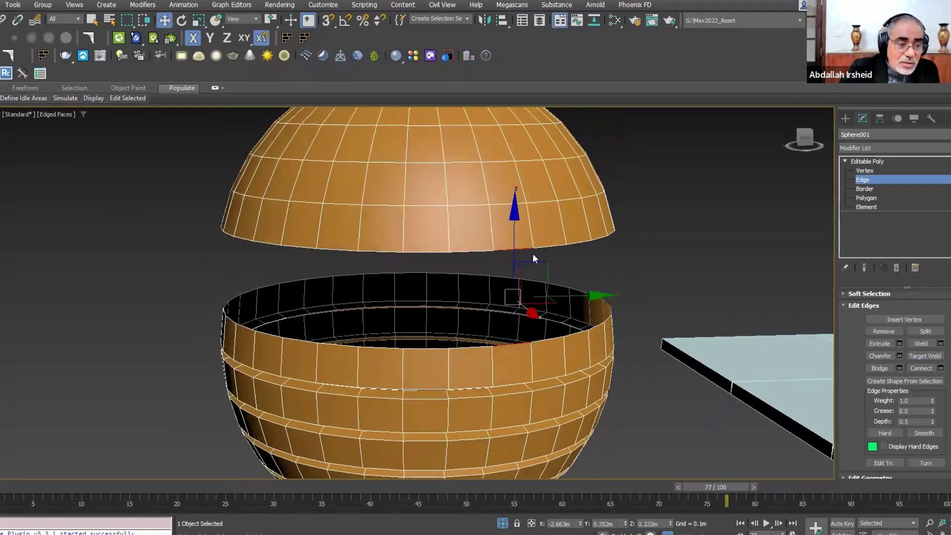
{"action": "left_click", "coordinate": [881, 366]}
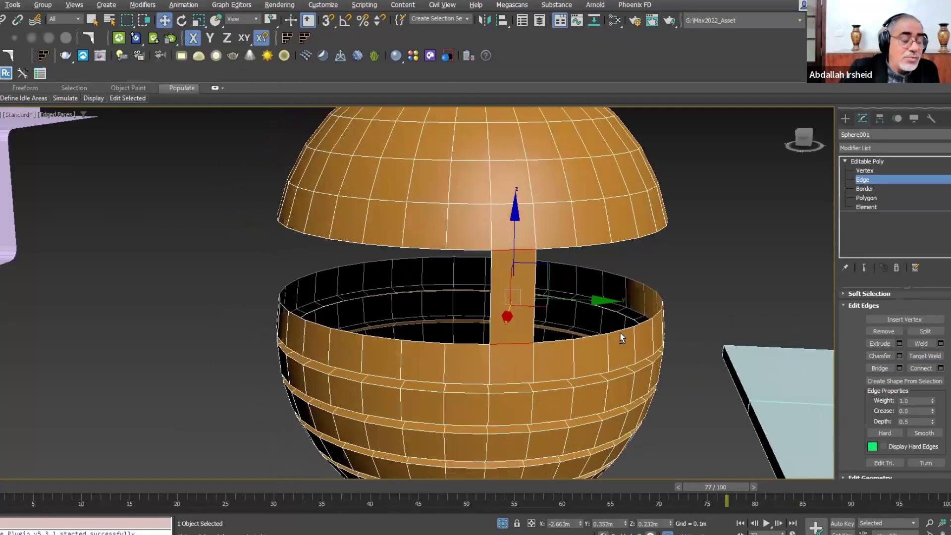
{"action": "middle_click_drag", "start_coordinate": [620, 333], "coordinate": [526, 287], "text": "alt"}
{"action": "scroll", "coordinate": [526, 287], "scroll_direction": "up", "scroll_amount": 3}
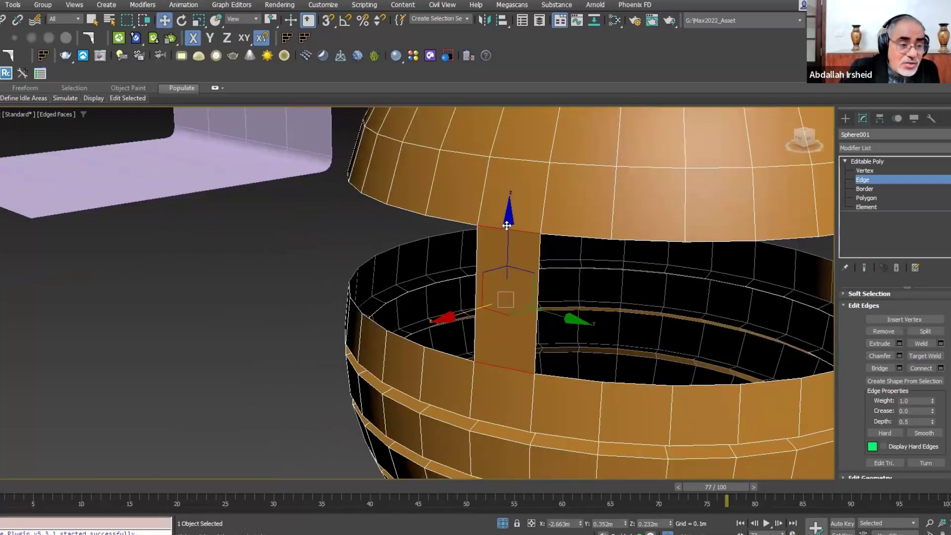
{"action": "mouse_move", "coordinate": [503, 343]}
{"action": "middle_mouse_down", "text": "alt"}
{"action": "mouse_move", "coordinate": [541, 342]}
{"action": "mouse_move", "coordinate": [487, 343]}
{"action": "middle_mouse_up", "text": "alt"}
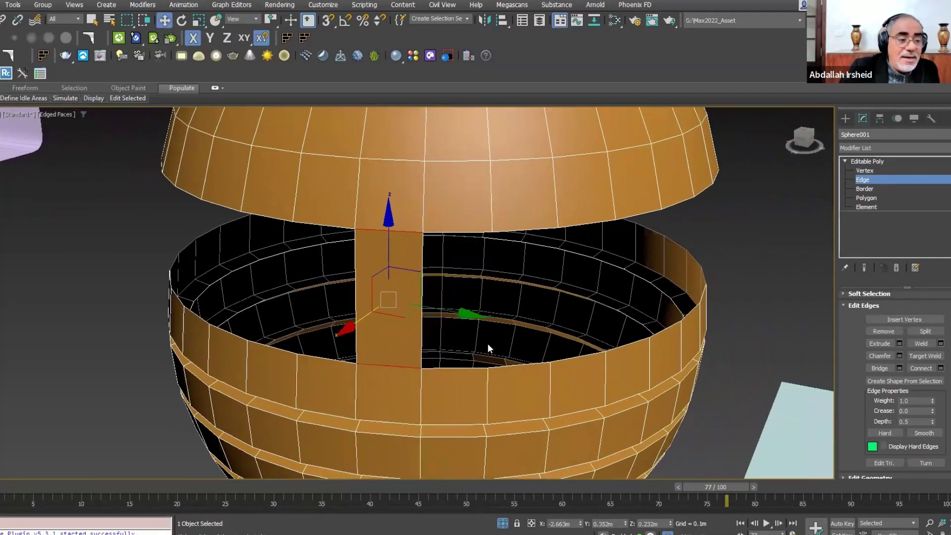
{"action": "key", "text": "Delete"}
{"action": "double_click", "coordinate": [503, 281]}
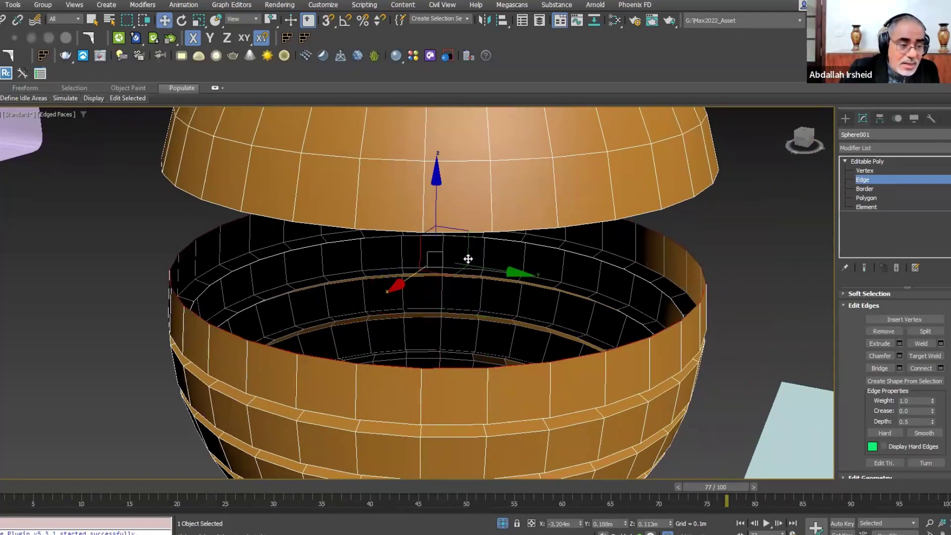
Bridge the two selected rim edges, undoing and redoing the first attempt
{"action": "left_click_drag", "start_coordinate": [468, 258], "coordinate": [467, 206]}
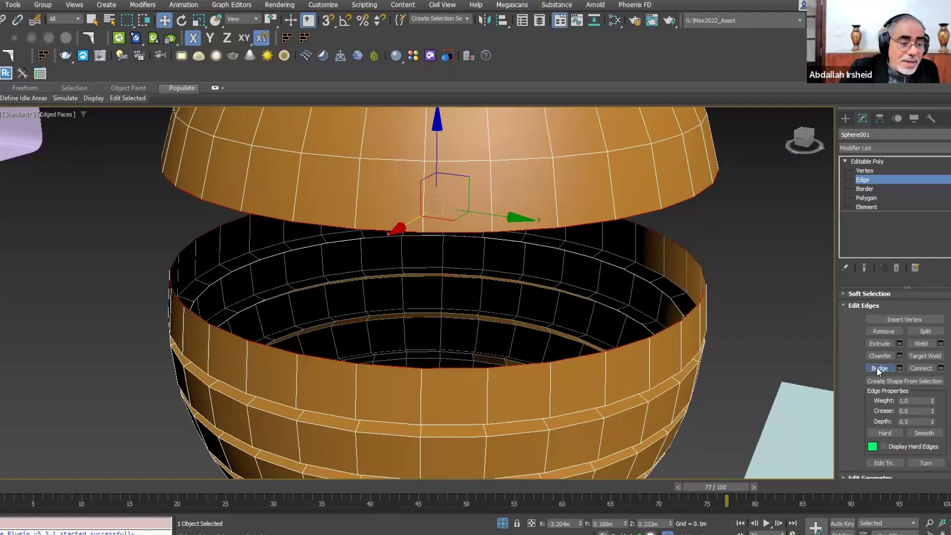
{"action": "left_click", "coordinate": [878, 368]}
{"action": "mouse_move", "coordinate": [696, 336]}
{"action": "middle_mouse_down", "text": "alt"}
{"action": "mouse_move", "coordinate": [562, 324]}
{"action": "mouse_move", "coordinate": [578, 322]}
{"action": "mouse_move", "coordinate": [641, 328]}
{"action": "mouse_move", "coordinate": [488, 329]}
{"action": "mouse_move", "coordinate": [439, 343]}
{"action": "mouse_move", "coordinate": [450, 292]}
{"action": "middle_mouse_up", "text": "alt"}
{"action": "key", "text": "ctrl+z"}
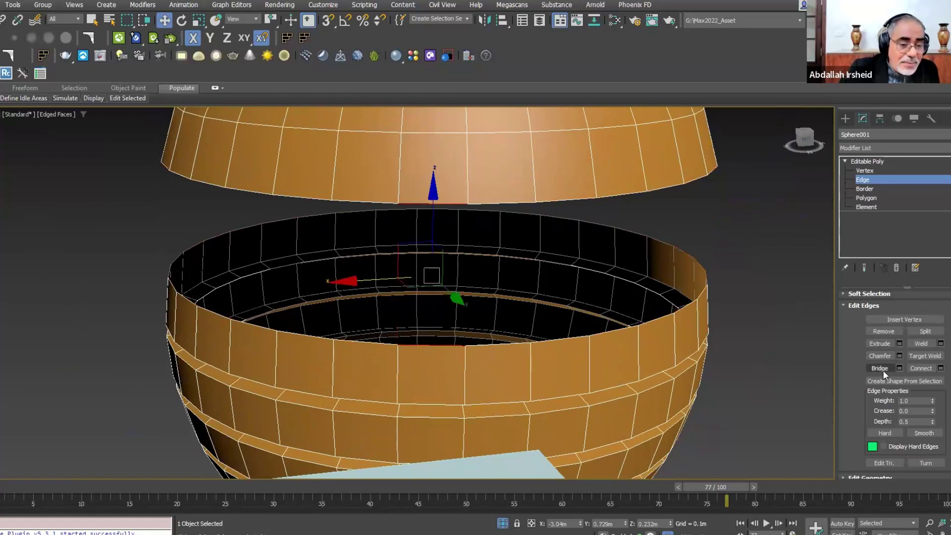
{"action": "left_click", "coordinate": [881, 369]}
Bridge the full lower and upper rim edge loops to close the sphere
{"action": "double_click", "coordinate": [507, 342]}
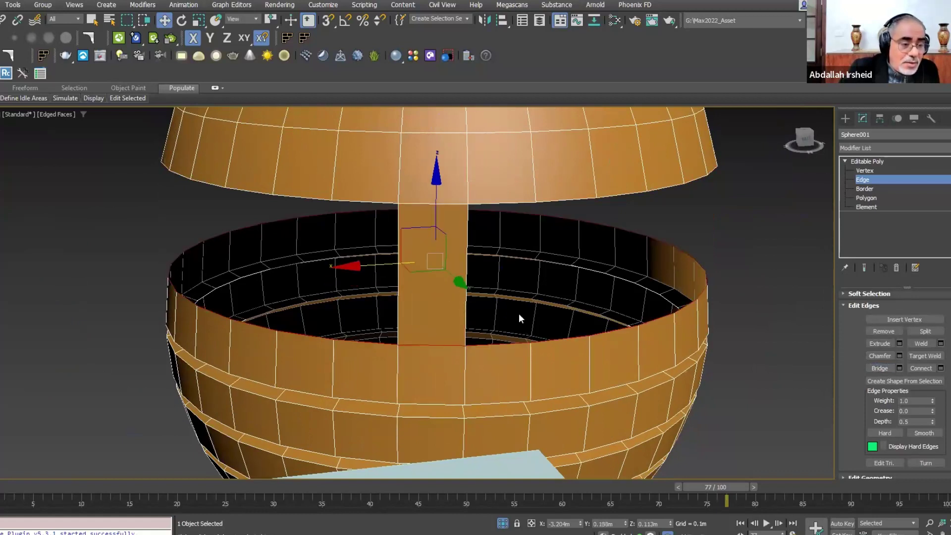
{"action": "double_click", "coordinate": [488, 199], "text": "ctrl"}
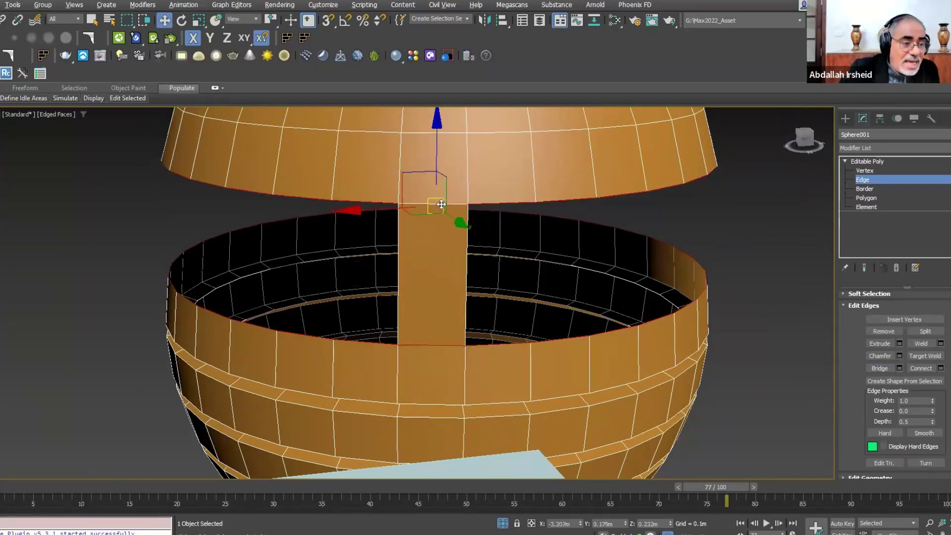
{"action": "left_click", "coordinate": [879, 369]}
{"action": "mouse_move", "coordinate": [743, 322]}
{"action": "middle_mouse_down", "text": "alt"}
{"action": "mouse_move", "coordinate": [634, 321]}
{"action": "mouse_move", "coordinate": [759, 328]}
{"action": "mouse_move", "coordinate": [594, 323]}
{"action": "mouse_move", "coordinate": [771, 280]}
{"action": "mouse_move", "coordinate": [718, 299]}
{"action": "mouse_move", "coordinate": [717, 280]}
{"action": "mouse_move", "coordinate": [753, 279]}
{"action": "mouse_move", "coordinate": [694, 272]}
{"action": "mouse_move", "coordinate": [838, 197]}
{"action": "middle_mouse_up", "text": "alt"}
{"action": "scroll", "coordinate": [734, 324], "scroll_direction": "down", "scroll_amount": 3}
{"action": "left_click", "coordinate": [638, 306]}
{"action": "scroll", "coordinate": [639, 303], "scroll_direction": "up", "scroll_amount": 4}
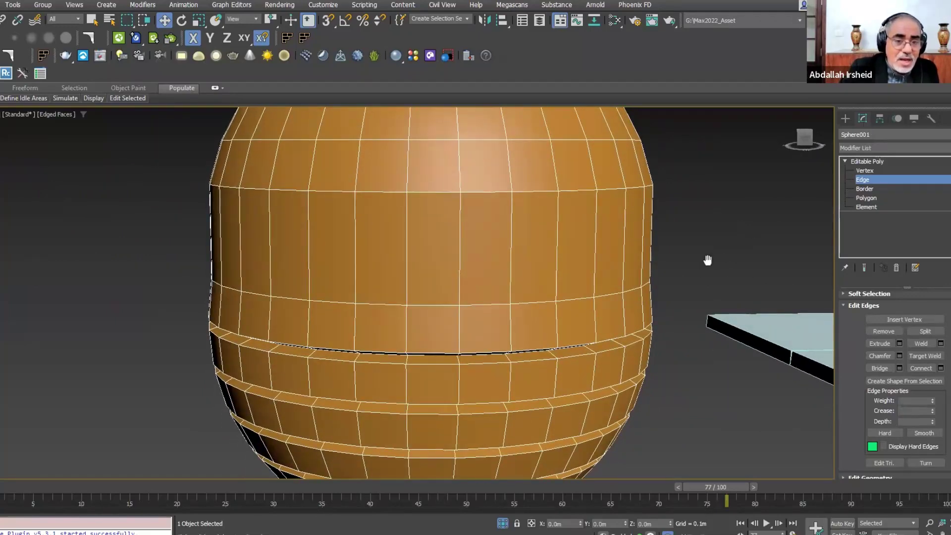
{"action": "middle_click_drag", "start_coordinate": [707, 263], "coordinate": [620, 272], "text": "alt"}
{"action": "scroll", "coordinate": [632, 314], "scroll_direction": "down", "scroll_amount": 4}
{"action": "scroll", "coordinate": [581, 301], "scroll_direction": "down", "scroll_amount": 2}
{"action": "middle_click_drag", "start_coordinate": [580, 300], "coordinate": [662, 302]}
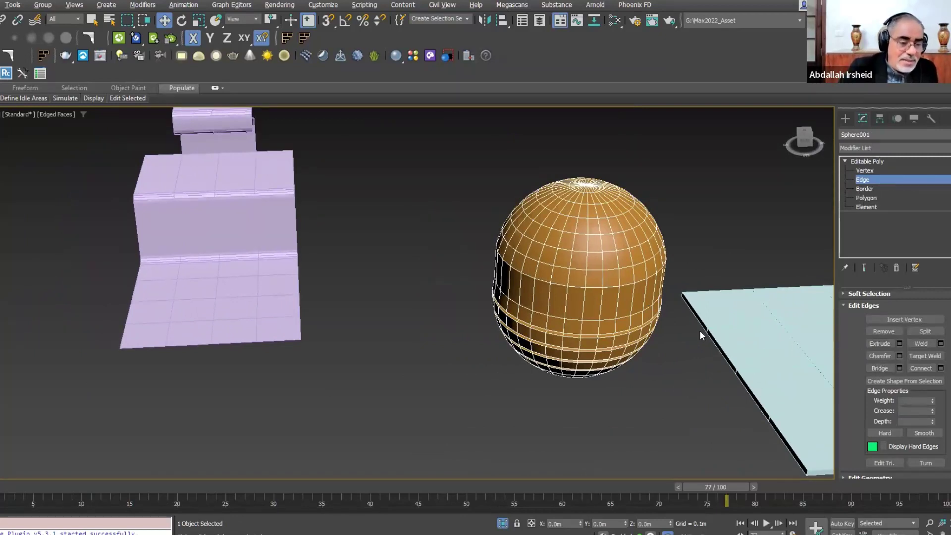
{"action": "middle_click_drag", "start_coordinate": [700, 332], "coordinate": [722, 329], "text": "alt"}
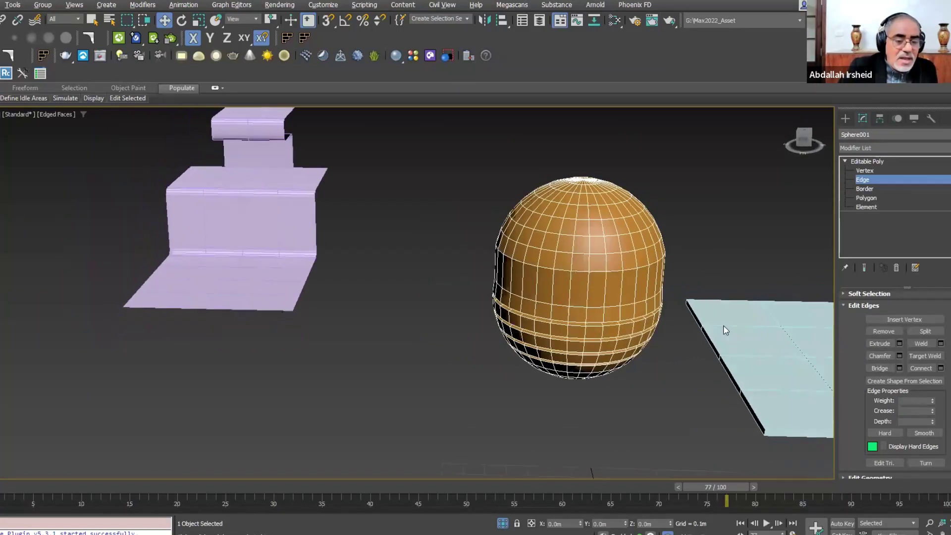
{"action": "left_click", "coordinate": [899, 368]}
{"action": "left_click_drag", "start_coordinate": [602, 122], "coordinate": [705, 122]}
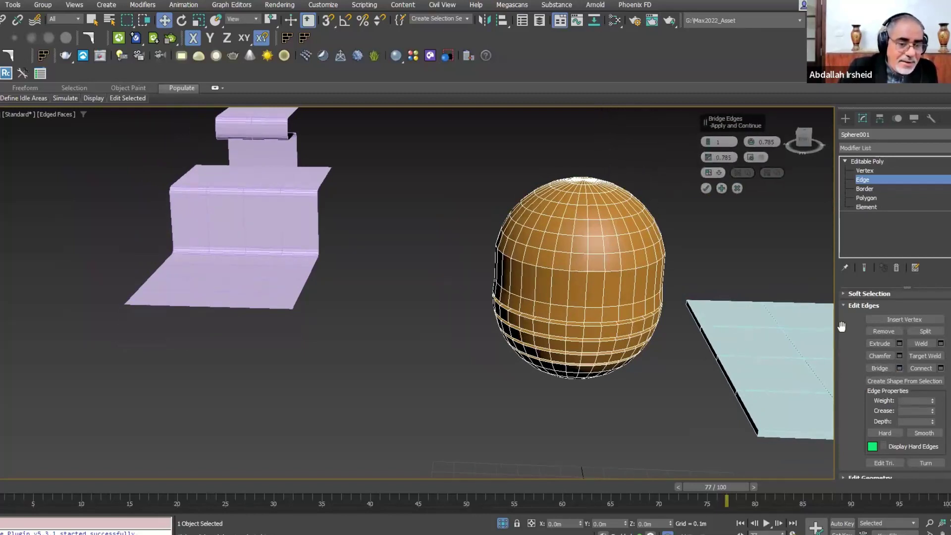
{"action": "left_click", "coordinate": [737, 188]}
{"action": "middle_click_drag", "start_coordinate": [703, 223], "coordinate": [644, 269], "text": "alt"}
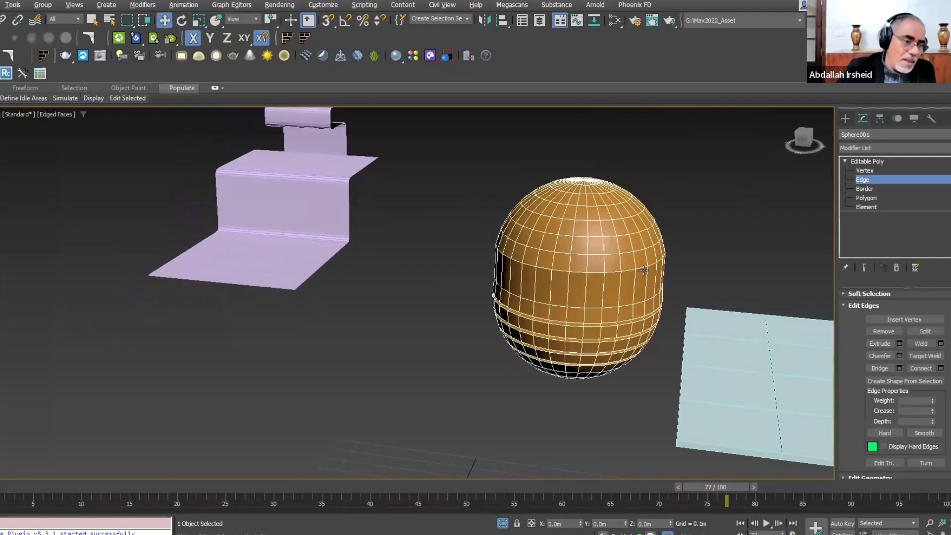
{"action": "scroll", "coordinate": [582, 286], "scroll_direction": "up", "scroll_amount": 3}
{"action": "middle_click_drag", "start_coordinate": [580, 287], "coordinate": [575, 267]}
{"action": "left_click", "coordinate": [571, 273]}
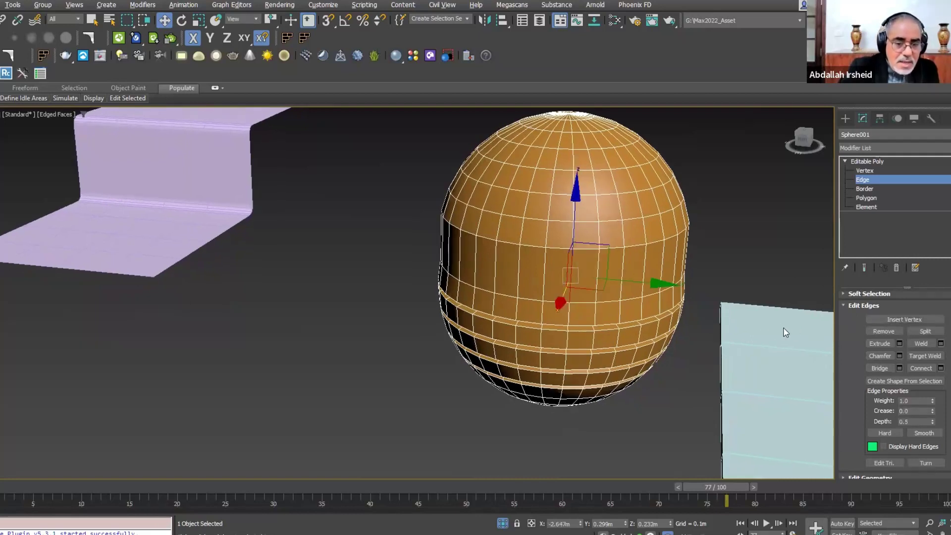
{"action": "middle_click_drag", "start_coordinate": [694, 327], "coordinate": [696, 317], "text": "alt"}
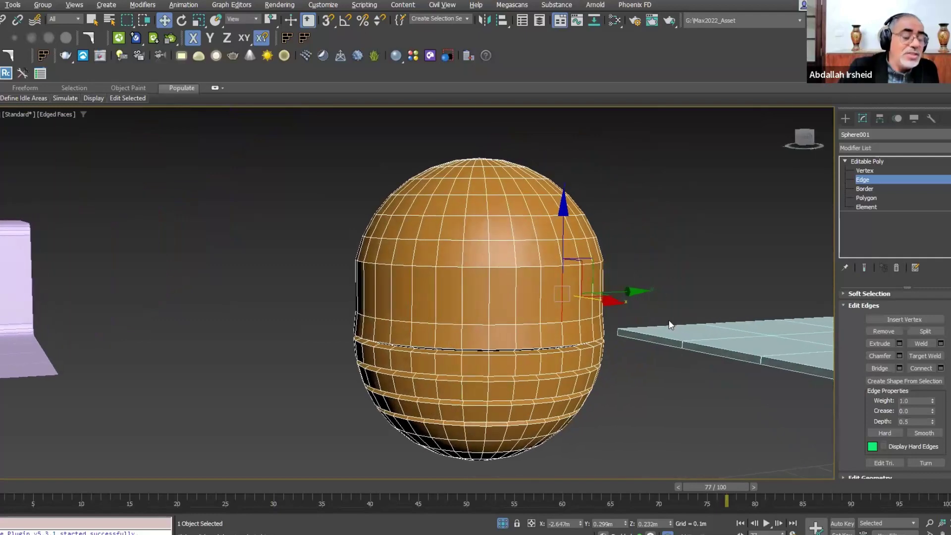
Select a vertical edge on the sphere's upper band
{"action": "mouse_move", "coordinate": [697, 321]}
{"action": "middle_mouse_down", "text": "alt"}
{"action": "mouse_move", "coordinate": [545, 319]}
{"action": "mouse_move", "coordinate": [558, 292]}
{"action": "middle_mouse_up", "text": "alt"}
{"action": "scroll", "coordinate": [542, 321], "scroll_direction": "up", "scroll_amount": 3}
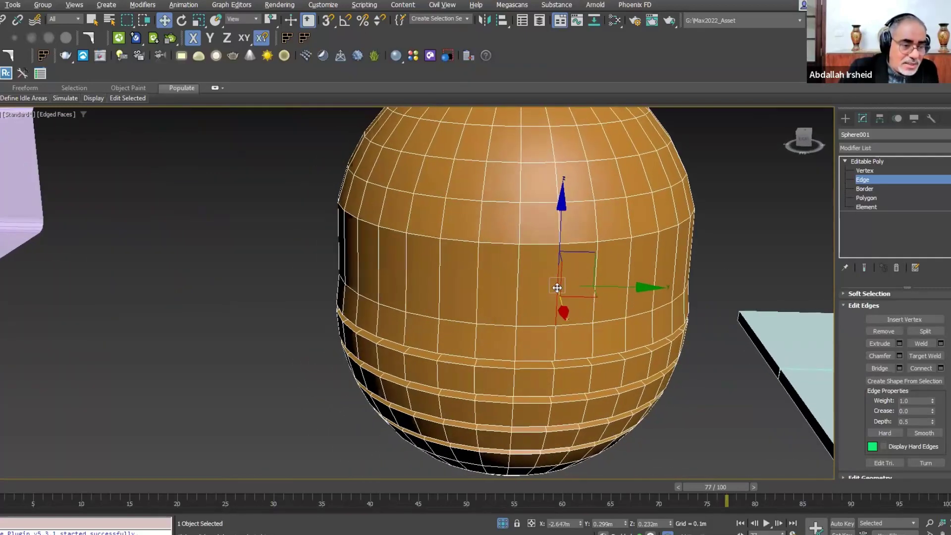
{"action": "scroll", "coordinate": [569, 288], "scroll_direction": "up", "scroll_amount": 2}
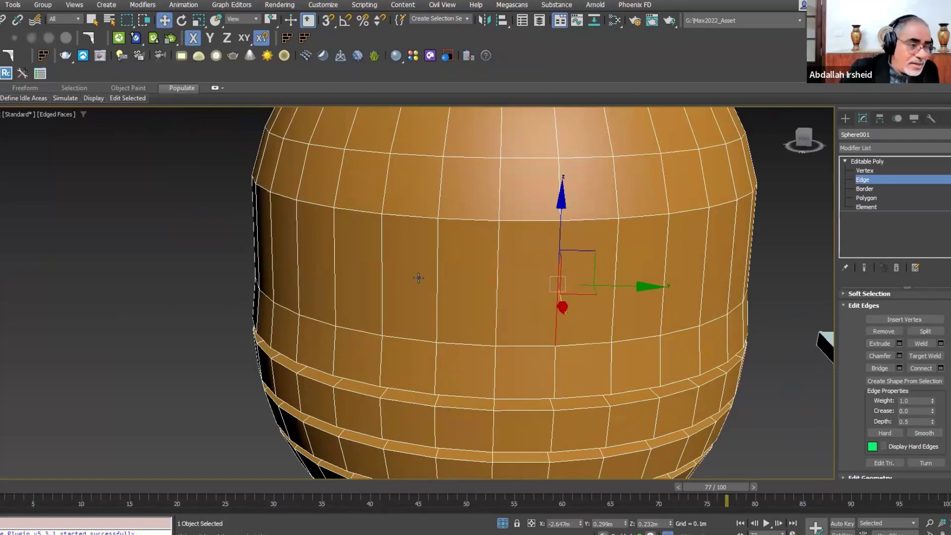
{"action": "scroll", "coordinate": [418, 278], "scroll_direction": "down", "scroll_amount": 1}
{"action": "scroll", "coordinate": [421, 275], "scroll_direction": "down", "scroll_amount": 3}
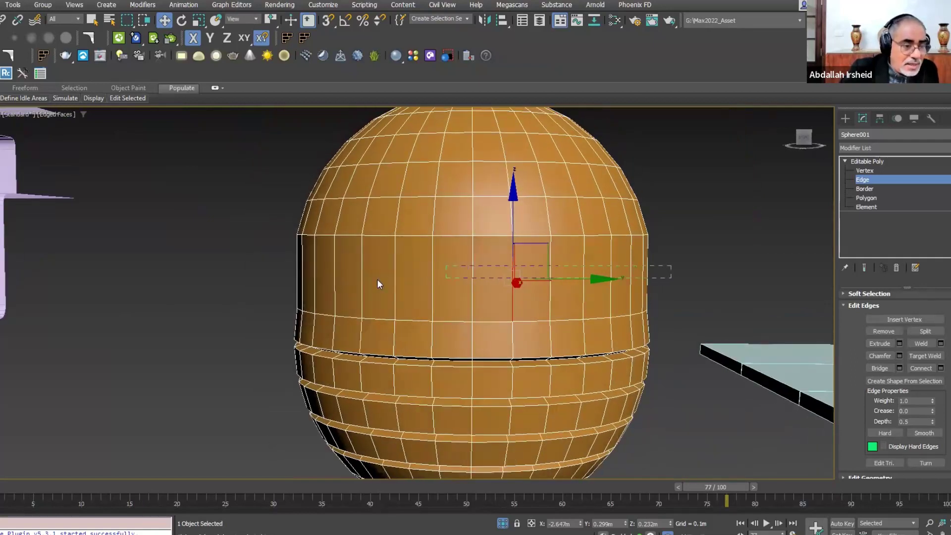
{"action": "left_click", "coordinate": [396, 283], "text": "shift"}
{"action": "left_click", "coordinate": [550, 284]}
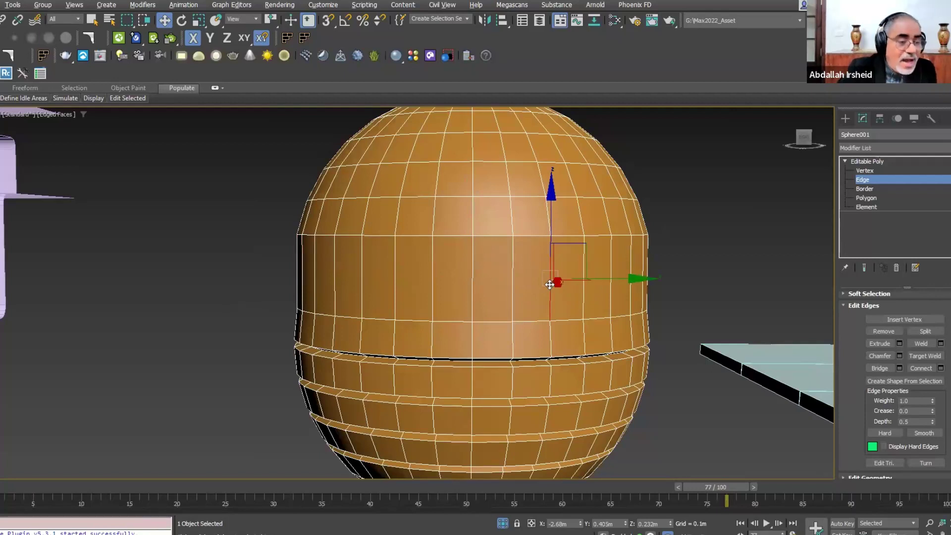
{"action": "left_click", "coordinate": [550, 284], "text": "shift"}
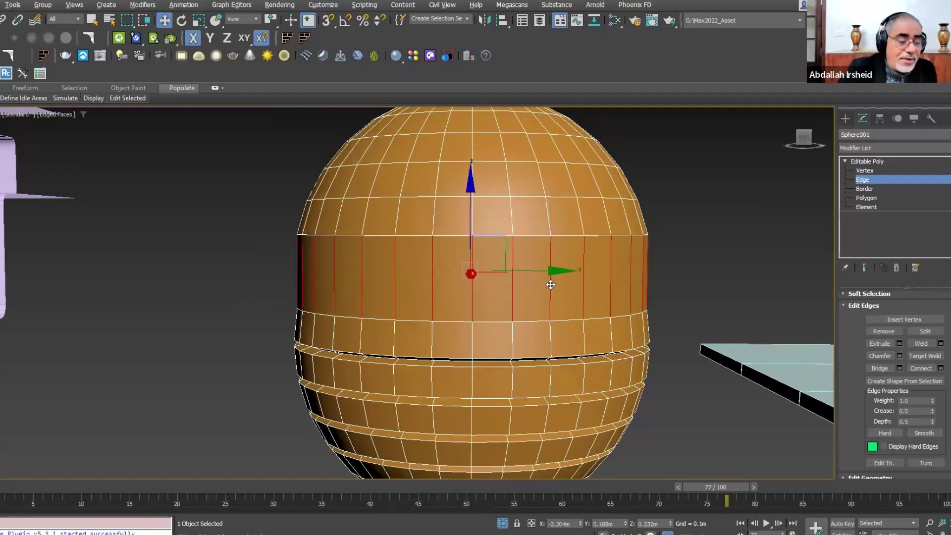
Expand the edge with Ring into a loop of 32 vertical edges
{"action": "left_click", "coordinate": [583, 286]}
{"action": "scroll", "coordinate": [852, 310], "scroll_direction": "up", "scroll_amount": 1}
{"action": "left_click", "coordinate": [864, 296]}
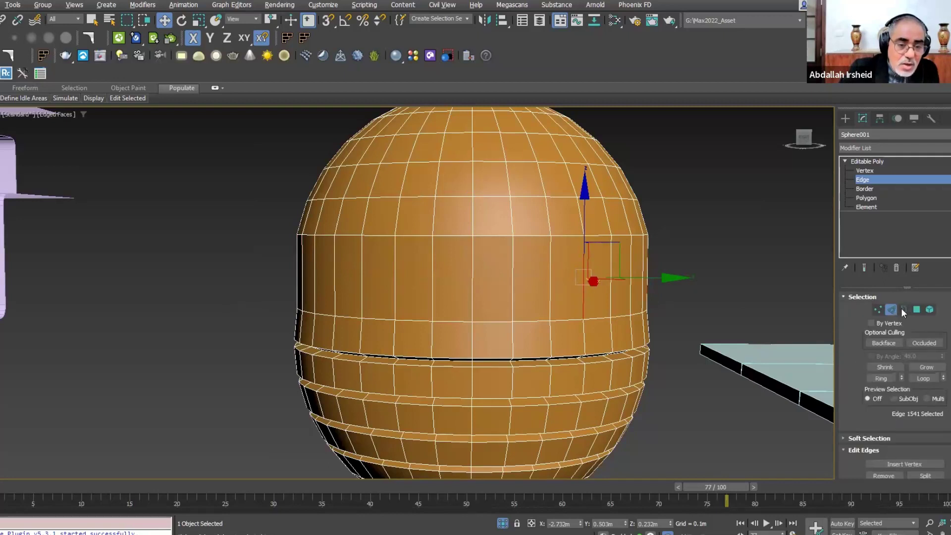
{"action": "left_click", "coordinate": [885, 380]}
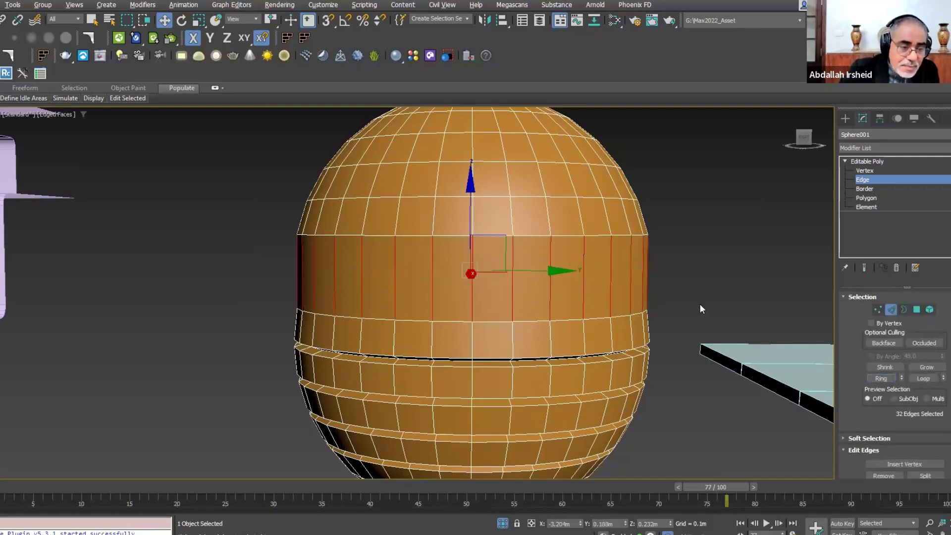
{"action": "middle_click_drag", "start_coordinate": [700, 306], "coordinate": [453, 288], "text": "alt"}
{"action": "scroll", "coordinate": [432, 294], "scroll_direction": "up", "scroll_amount": 2}
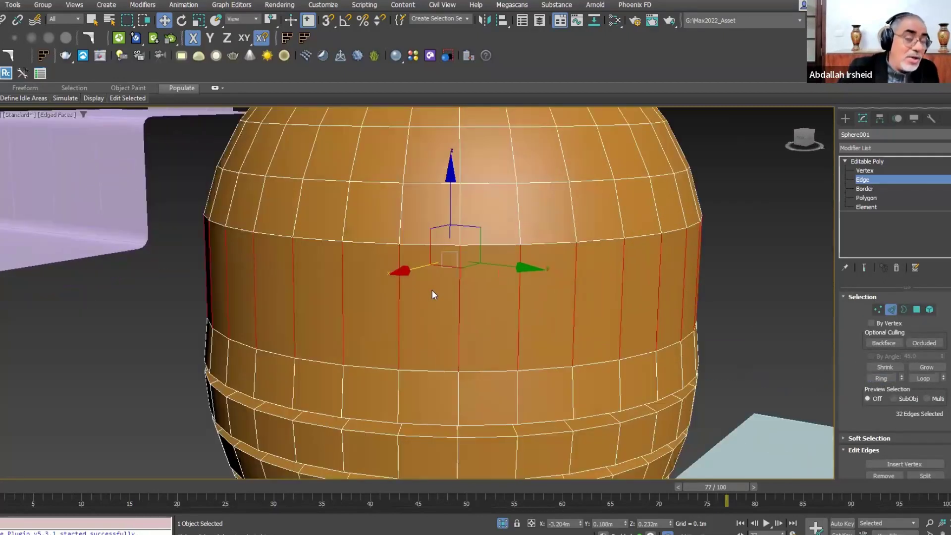
{"action": "mouse_move", "coordinate": [593, 319]}
{"action": "middle_mouse_down", "text": "alt"}
{"action": "mouse_move", "coordinate": [662, 303]}
{"action": "mouse_move", "coordinate": [600, 282]}
{"action": "mouse_move", "coordinate": [656, 282]}
{"action": "mouse_move", "coordinate": [656, 261]}
{"action": "mouse_move", "coordinate": [635, 236]}
{"action": "middle_mouse_up", "text": "alt"}
Try selecting upper-band vertices via the quad menu, then return to Edge mode
{"action": "key", "text": "1"}
{"action": "right_click", "coordinate": [635, 237]}
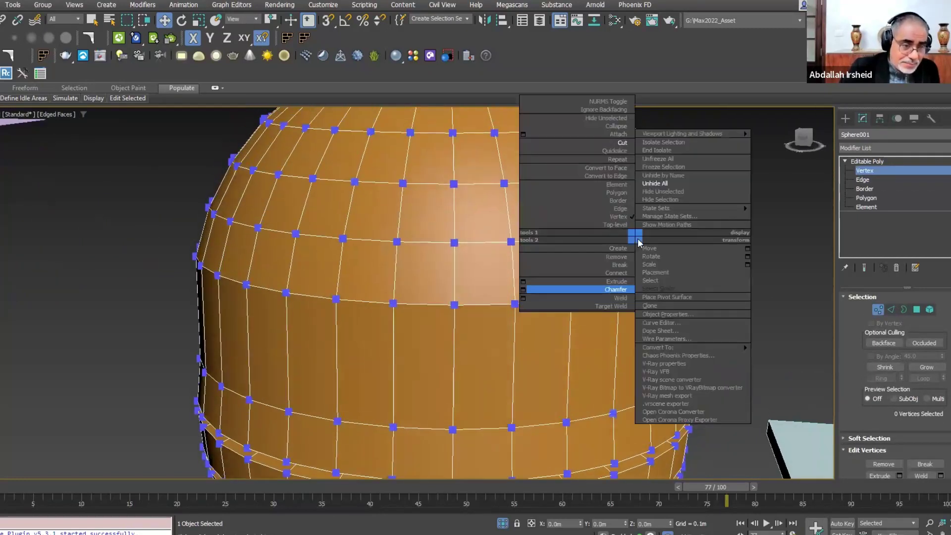
{"action": "left_click", "coordinate": [619, 276]}
{"action": "left_click", "coordinate": [619, 293]}
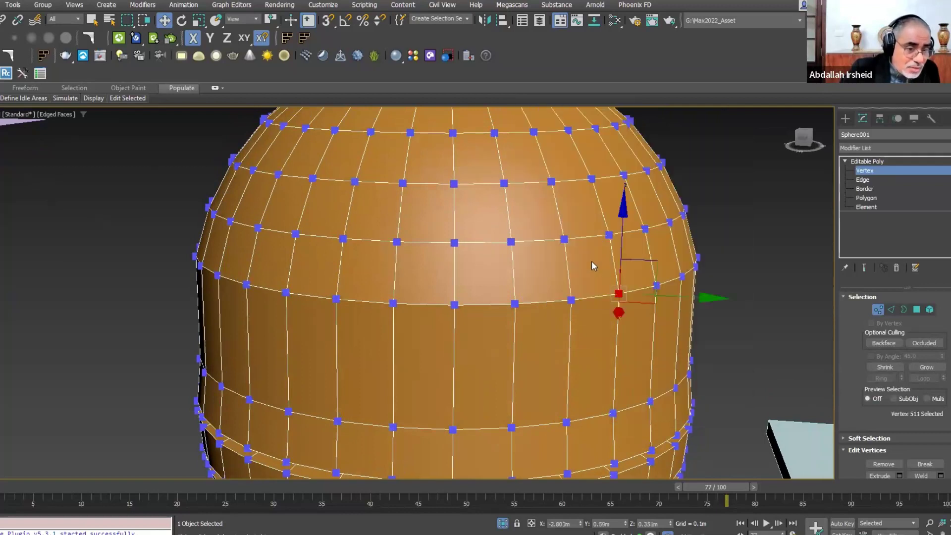
{"action": "left_click", "coordinate": [564, 240], "text": "ctrl"}
{"action": "right_click", "coordinate": [641, 210]}
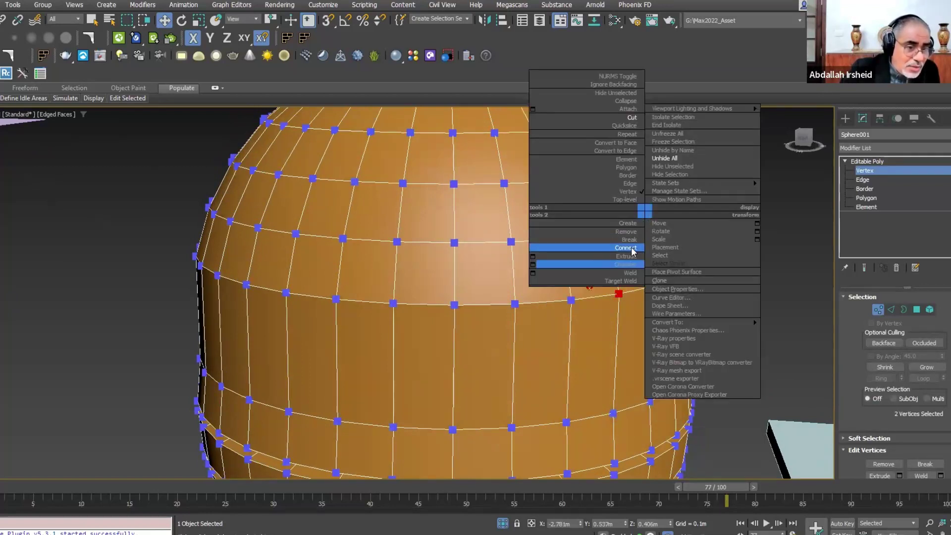
{"action": "left_click", "coordinate": [626, 250]}
{"action": "middle_click_drag", "start_coordinate": [626, 262], "coordinate": [596, 283], "text": "alt"}
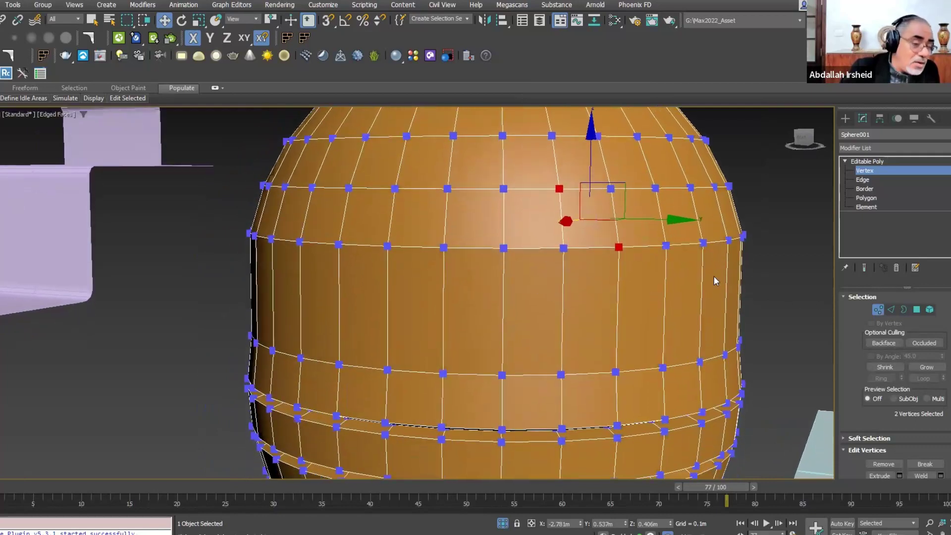
{"action": "left_click", "coordinate": [891, 309]}
{"action": "right_click", "coordinate": [637, 236]}
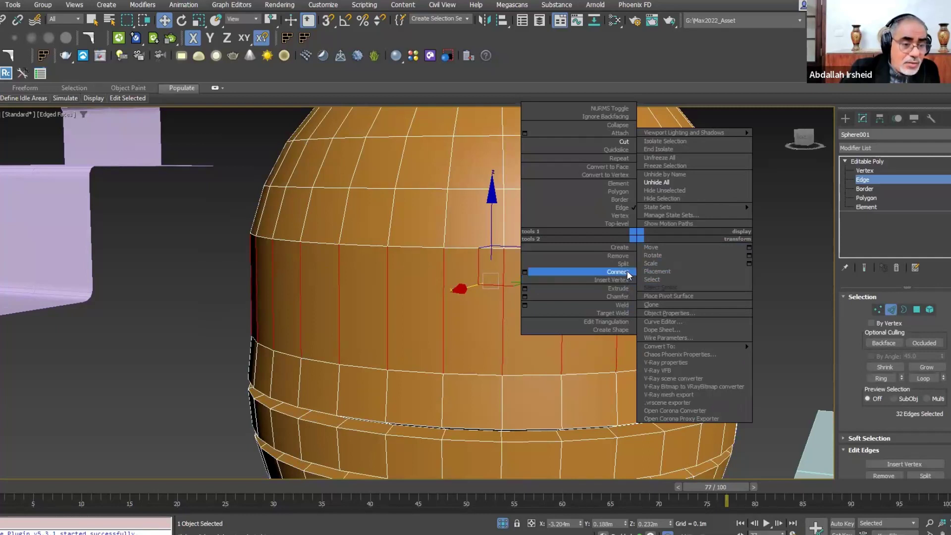
Connect the edge ring, trying 7 segments with some pinch
{"action": "left_click", "coordinate": [618, 272]}
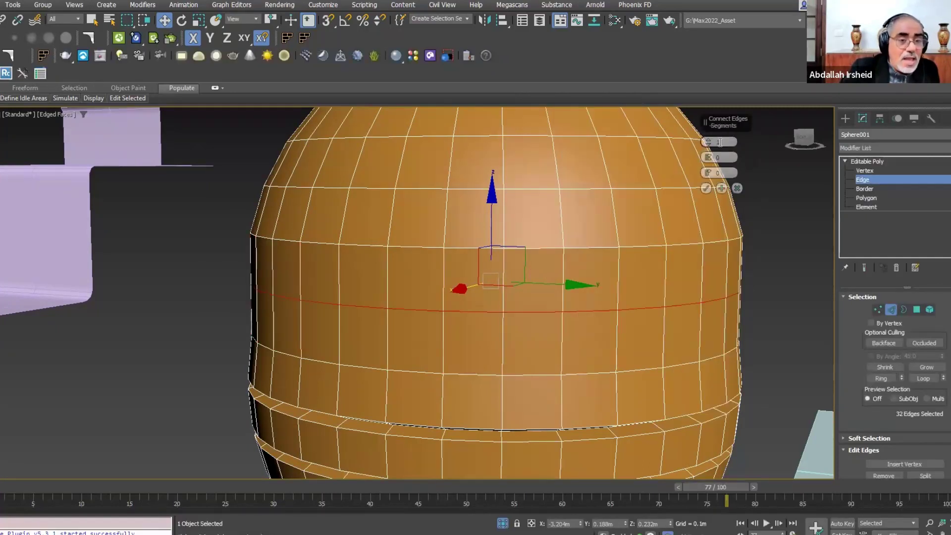
{"action": "left_click_drag", "start_coordinate": [730, 126], "coordinate": [776, 248]}
{"action": "middle_click_drag", "start_coordinate": [670, 246], "coordinate": [591, 247]}
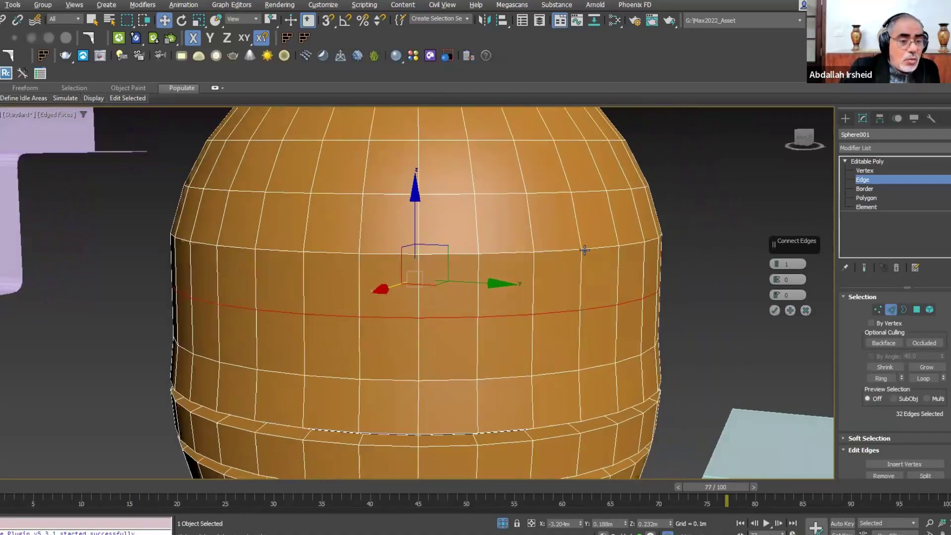
{"action": "left_click_drag", "start_coordinate": [776, 248], "coordinate": [723, 226]}
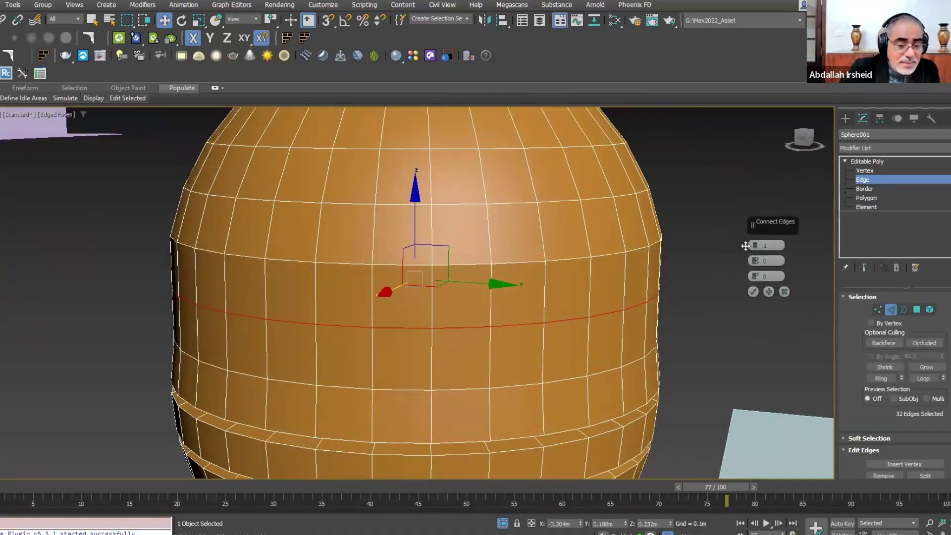
{"action": "mouse_move", "coordinate": [540, 268]}
{"action": "middle_mouse_down", "text": "alt"}
{"action": "mouse_move", "coordinate": [541, 259]}
{"action": "mouse_move", "coordinate": [570, 264]}
{"action": "mouse_move", "coordinate": [524, 288]}
{"action": "middle_mouse_up", "text": "alt"}
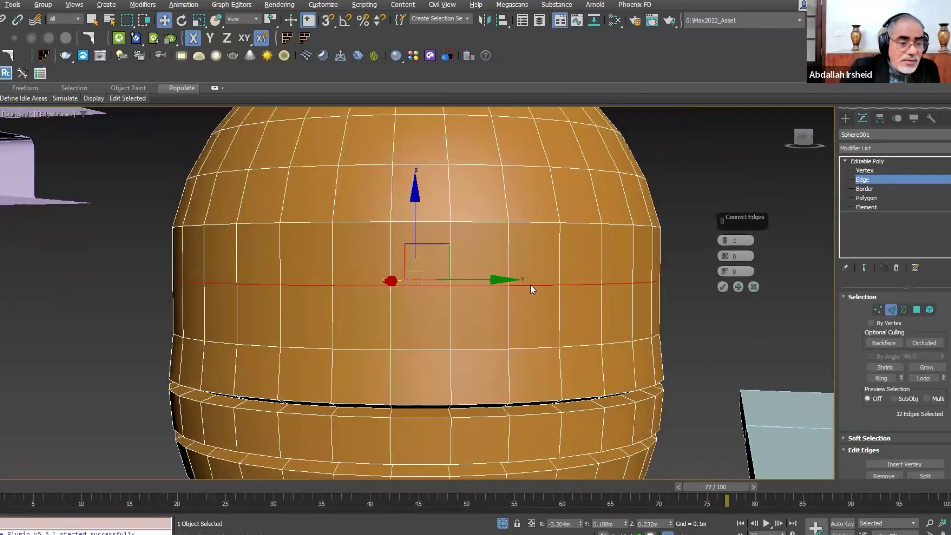
{"action": "left_click_drag", "start_coordinate": [726, 241], "coordinate": [743, 240]}
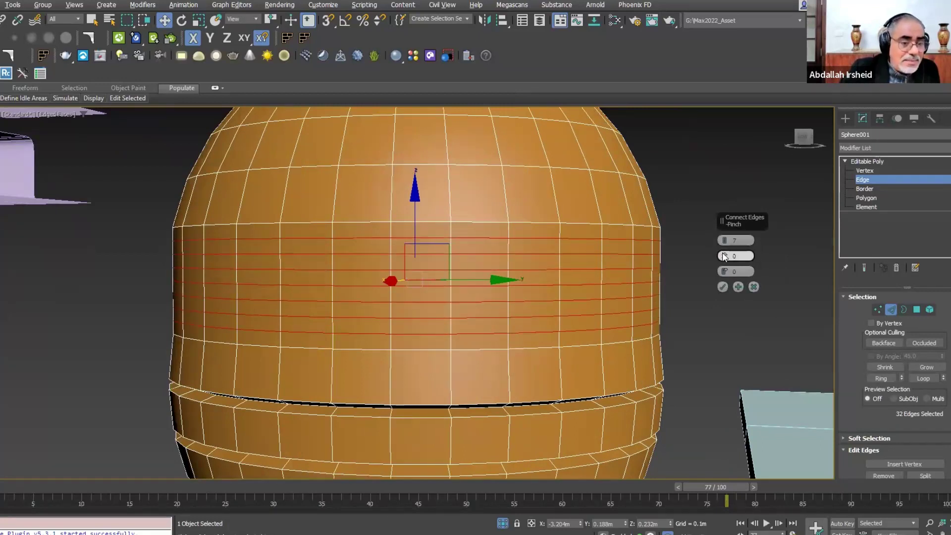
{"action": "mouse_move", "coordinate": [724, 256]}
{"action": "left_mouse_down"}
{"action": "mouse_move", "coordinate": [736, 212]}
{"action": "mouse_move", "coordinate": [700, 441]}
{"action": "mouse_move", "coordinate": [746, 256]}
{"action": "left_mouse_up"}
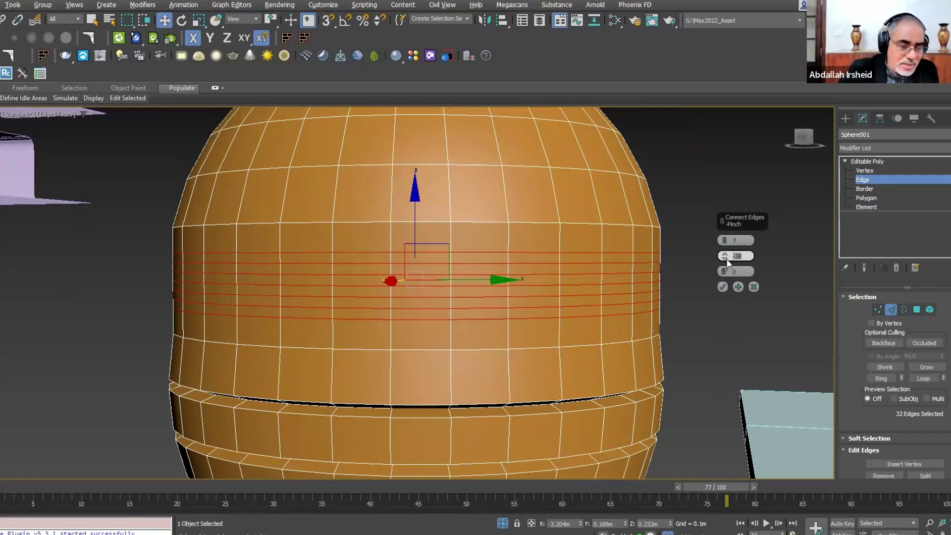
Experiment with pinch and slide on the loops, then reset both to 0
{"action": "left_click_drag", "start_coordinate": [726, 259], "coordinate": [693, 398]}
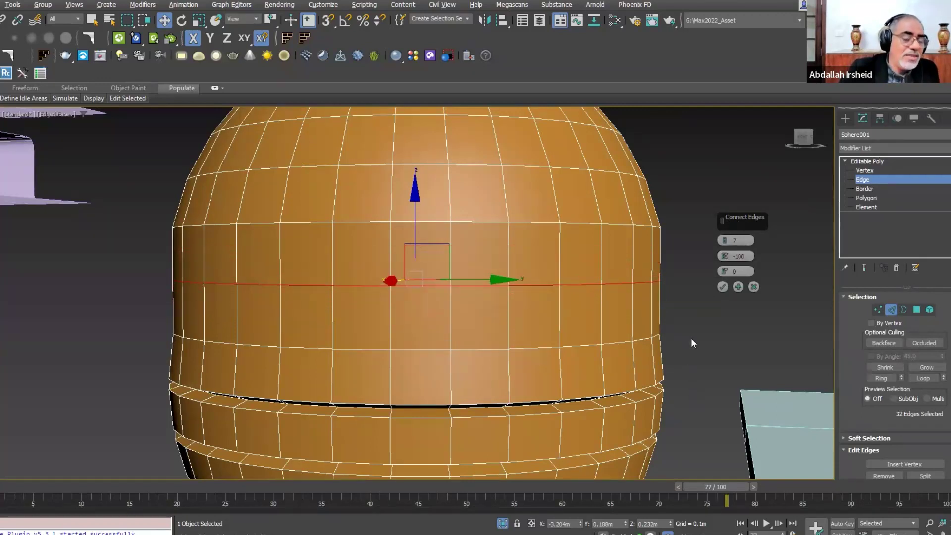
{"action": "mouse_move", "coordinate": [729, 258]}
{"action": "left_mouse_down"}
{"action": "mouse_move", "coordinate": [770, 508]}
{"action": "mouse_move", "coordinate": [793, 280]}
{"action": "left_mouse_up"}
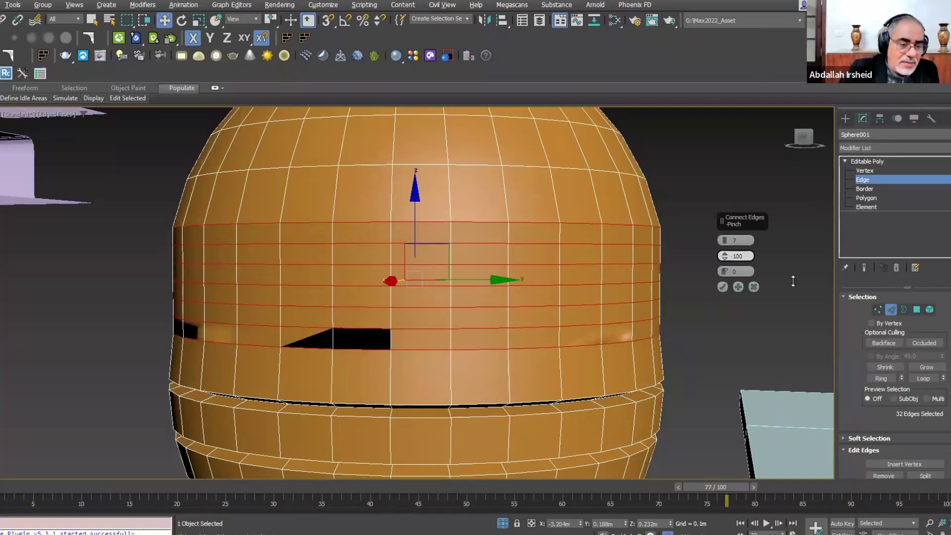
{"action": "mouse_move", "coordinate": [783, 355]}
{"action": "left_mouse_down"}
{"action": "mouse_move", "coordinate": [696, 182]}
{"action": "mouse_move", "coordinate": [715, 132]}
{"action": "mouse_move", "coordinate": [716, 163]}
{"action": "left_mouse_up"}
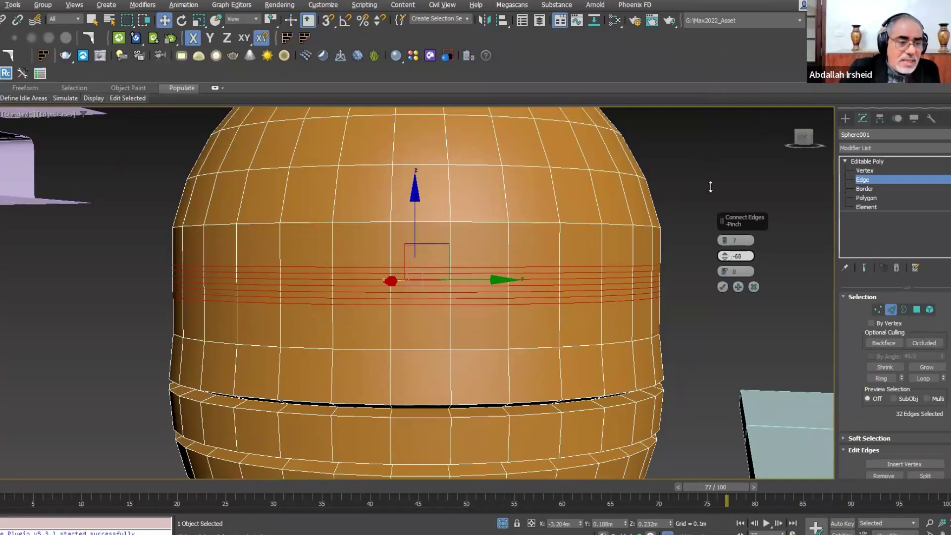
{"action": "mouse_move", "coordinate": [724, 271]}
{"action": "left_mouse_down"}
{"action": "mouse_move", "coordinate": [621, 197]}
{"action": "mouse_move", "coordinate": [707, 269]}
{"action": "left_mouse_up"}
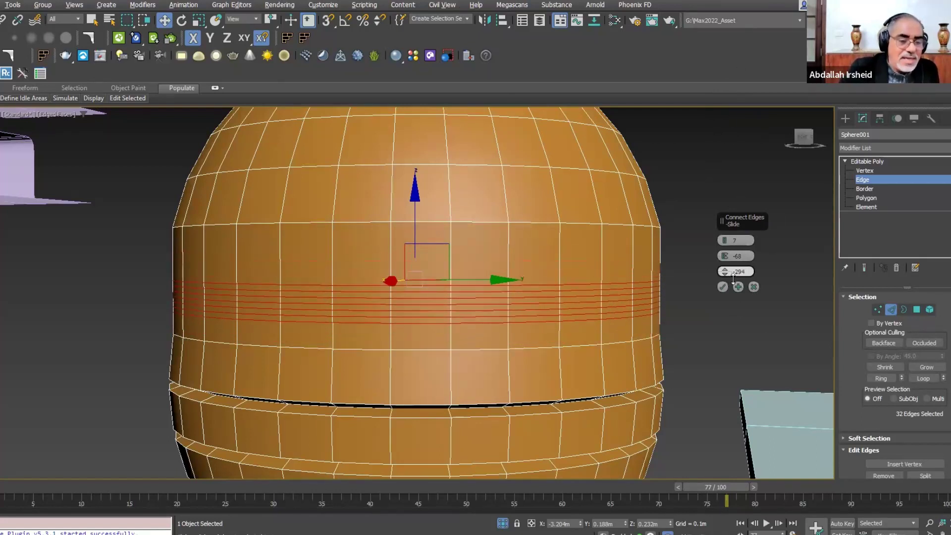
{"action": "right_click", "coordinate": [724, 273]}
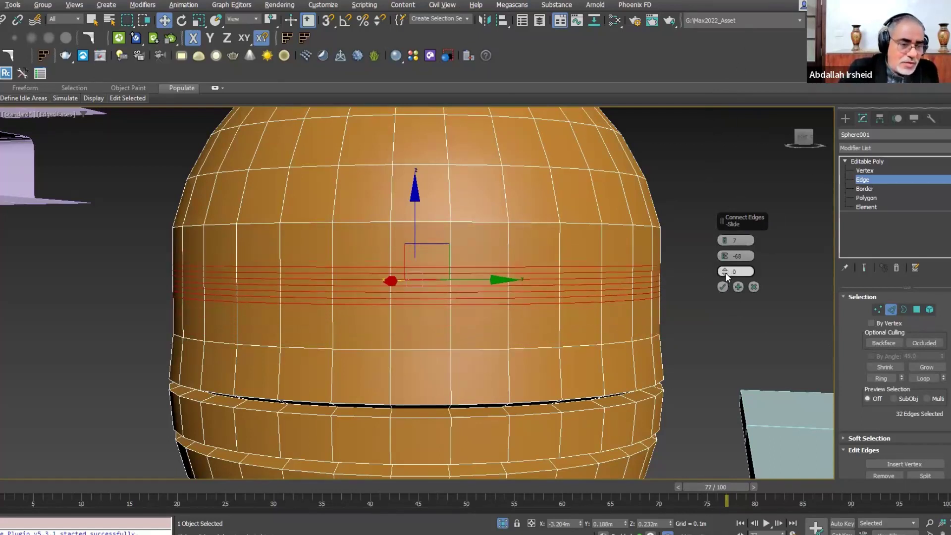
{"action": "right_click", "coordinate": [726, 257]}
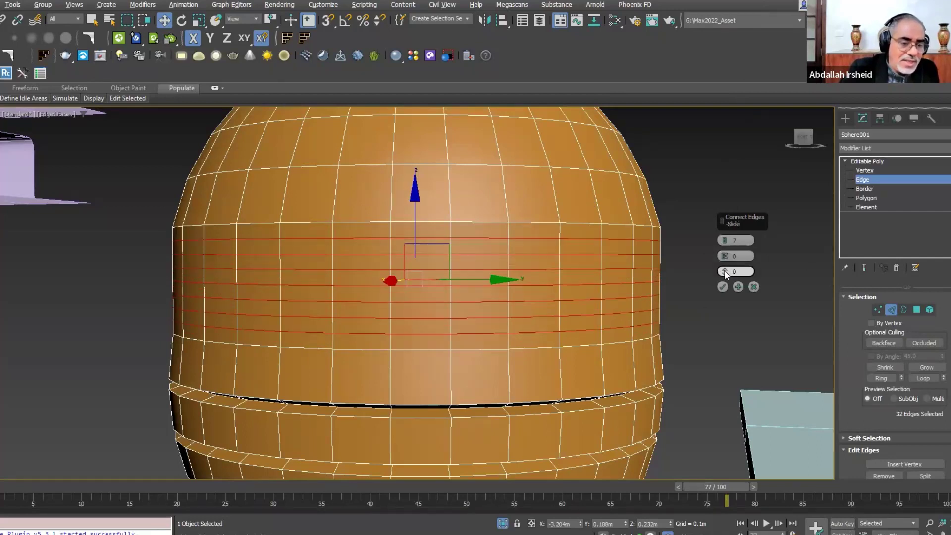
Set Segments to 6 and apply the evenly spaced edge loops
{"action": "middle_click_drag", "start_coordinate": [662, 271], "coordinate": [626, 295], "text": "alt"}
{"action": "middle_click_drag", "start_coordinate": [450, 303], "coordinate": [714, 253], "text": "alt"}
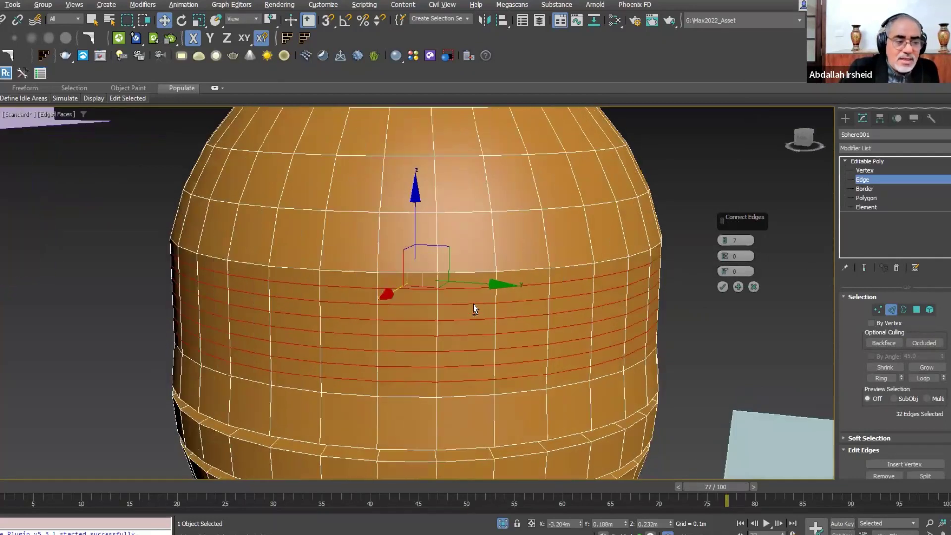
{"action": "left_click", "coordinate": [724, 242]}
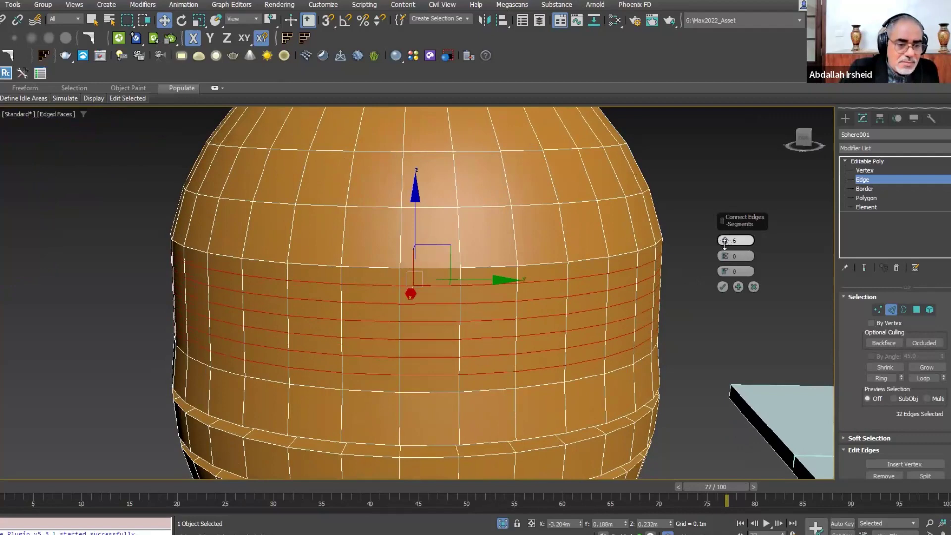
{"action": "left_click", "coordinate": [722, 287]}
{"action": "scroll", "coordinate": [628, 303], "scroll_direction": "down", "scroll_amount": 5}
{"action": "mouse_move", "coordinate": [651, 334]}
{"action": "middle_mouse_down", "text": "alt"}
{"action": "mouse_move", "coordinate": [361, 292]}
{"action": "mouse_move", "coordinate": [592, 259]}
{"action": "mouse_move", "coordinate": [499, 278]}
{"action": "middle_mouse_up", "text": "alt"}
{"action": "scroll", "coordinate": [499, 277], "scroll_direction": "up", "scroll_amount": 5}
Select Plane006 and enter Edge level with an empty edge selection
{"action": "key", "text": "2"}
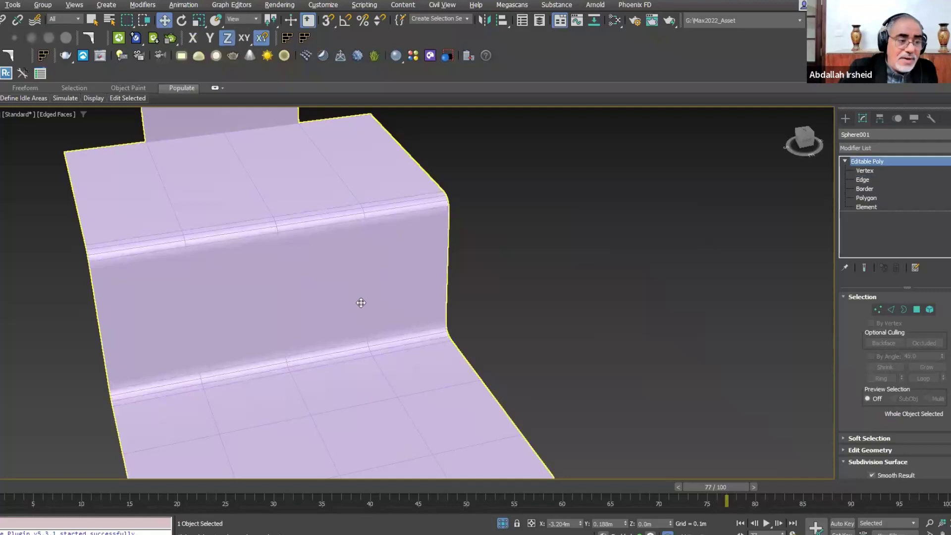
{"action": "left_click", "coordinate": [361, 303]}
{"action": "middle_click_drag", "start_coordinate": [361, 302], "coordinate": [516, 291], "text": "alt"}
{"action": "left_click", "coordinate": [866, 180]}
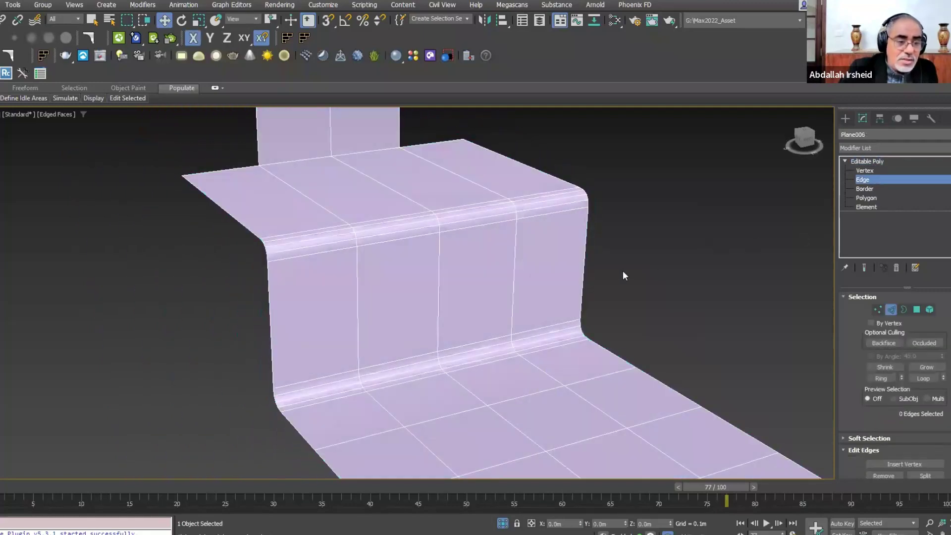
{"action": "key", "text": "ctrl+z"}
{"action": "left_click", "coordinate": [672, 254]}
{"action": "middle_click_drag", "start_coordinate": [611, 260], "coordinate": [620, 254], "text": "alt"}
Select the five vertical edges on the step wall
{"action": "left_click_drag", "start_coordinate": [412, 300], "coordinate": [275, 317]}
{"action": "mouse_move", "coordinate": [377, 306]}
{"action": "middle_mouse_down", "text": "alt"}
{"action": "mouse_move", "coordinate": [400, 301]}
{"action": "mouse_move", "coordinate": [373, 299]}
{"action": "middle_mouse_up", "text": "alt"}
{"action": "left_click", "coordinate": [371, 299]}
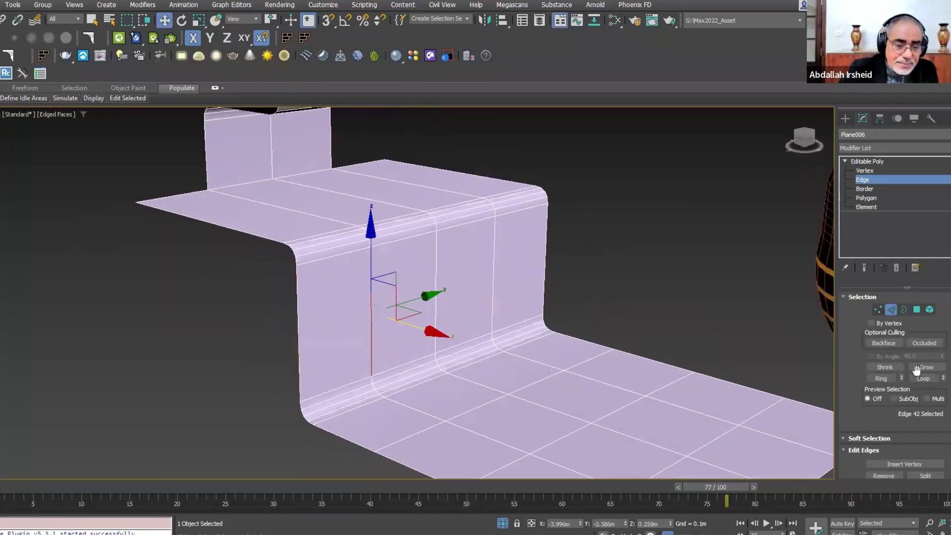
{"action": "left_click", "coordinate": [881, 378]}
{"action": "middle_click_drag", "start_coordinate": [685, 316], "coordinate": [614, 244], "text": "alt"}
Connect the selected wall edges with 3 segments
{"action": "right_click", "coordinate": [611, 243]}
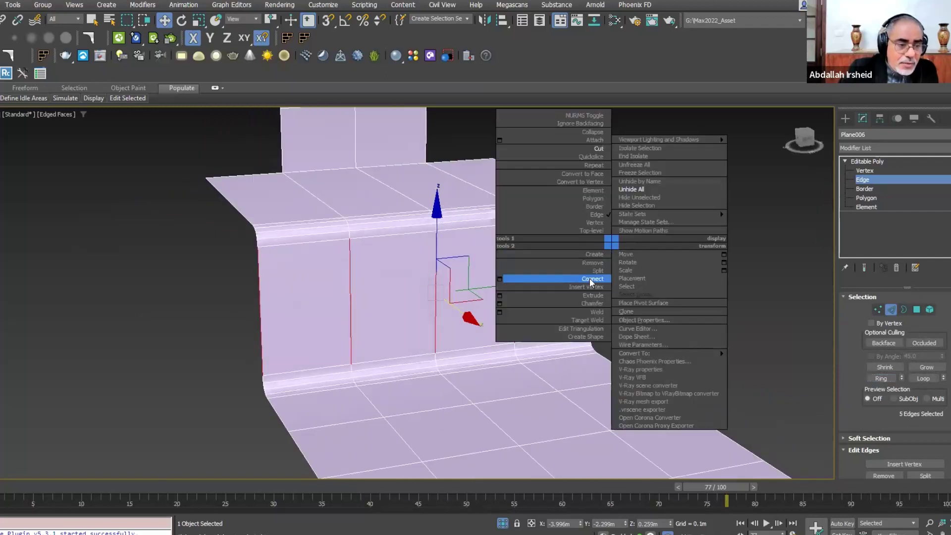
{"action": "left_click", "coordinate": [499, 278]}
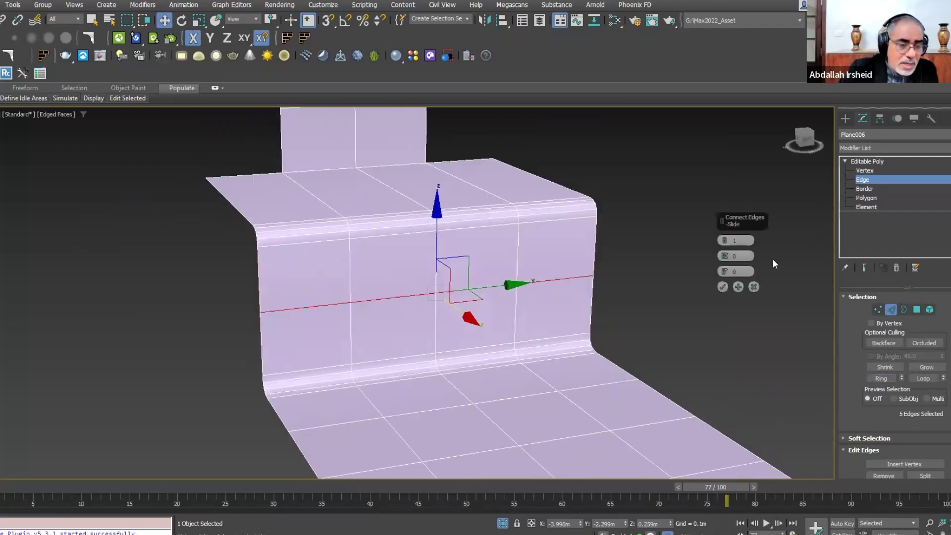
{"action": "left_click_drag", "start_coordinate": [726, 242], "coordinate": [726, 236]}
{"action": "mouse_move", "coordinate": [495, 267]}
{"action": "middle_mouse_down", "text": "alt"}
{"action": "mouse_move", "coordinate": [586, 269]}
{"action": "mouse_move", "coordinate": [762, 304]}
{"action": "middle_mouse_up", "text": "alt"}
{"action": "left_click", "coordinate": [722, 286]}
Select the edge loop running across the plane's floor
{"action": "mouse_move", "coordinate": [692, 288]}
{"action": "middle_mouse_down", "text": "alt"}
{"action": "mouse_move", "coordinate": [742, 284]}
{"action": "mouse_move", "coordinate": [679, 267]}
{"action": "mouse_move", "coordinate": [677, 316]}
{"action": "mouse_move", "coordinate": [463, 278]}
{"action": "middle_mouse_up", "text": "alt"}
{"action": "left_click", "coordinate": [678, 271]}
{"action": "scroll", "coordinate": [347, 331], "scroll_direction": "up", "scroll_amount": 5}
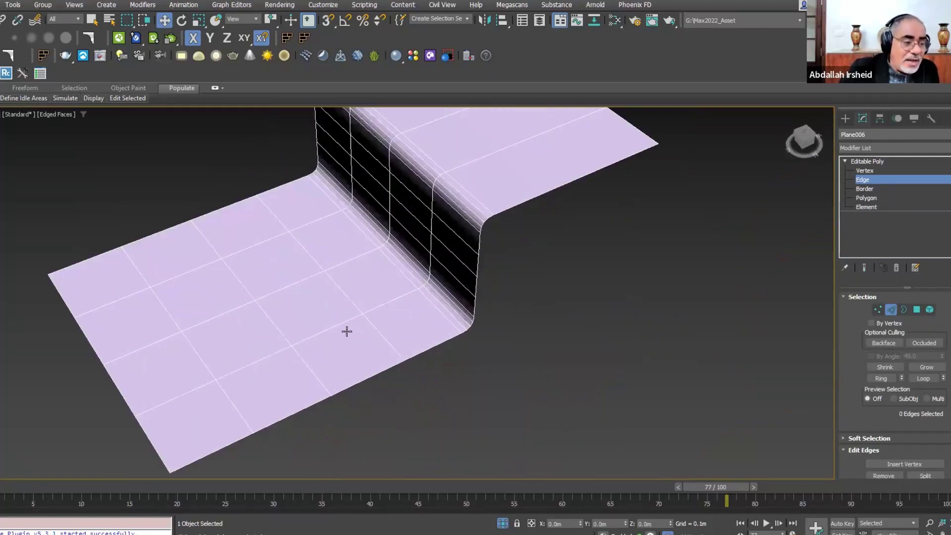
{"action": "double_click", "coordinate": [345, 292]}
Remove the selected floor edge loop with Edit Edges > Remove
{"action": "middle_click_drag", "start_coordinate": [403, 303], "coordinate": [505, 319], "text": "alt"}
{"action": "left_click", "coordinate": [871, 297]}
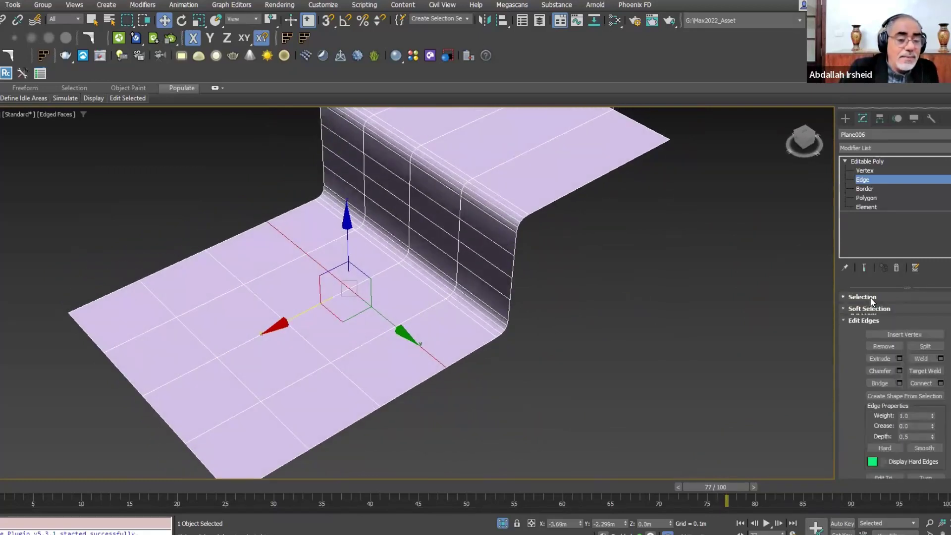
{"action": "left_click", "coordinate": [887, 345]}
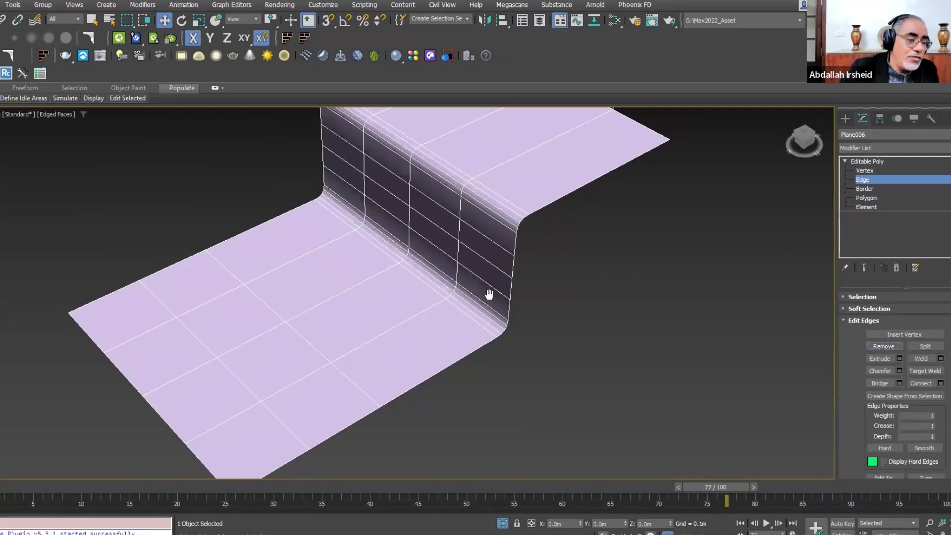
{"action": "middle_click_drag", "start_coordinate": [429, 317], "coordinate": [578, 325]}
{"action": "scroll", "coordinate": [499, 322], "scroll_direction": "up", "scroll_amount": 3}
{"action": "middle_click_drag", "start_coordinate": [511, 310], "coordinate": [444, 281]}
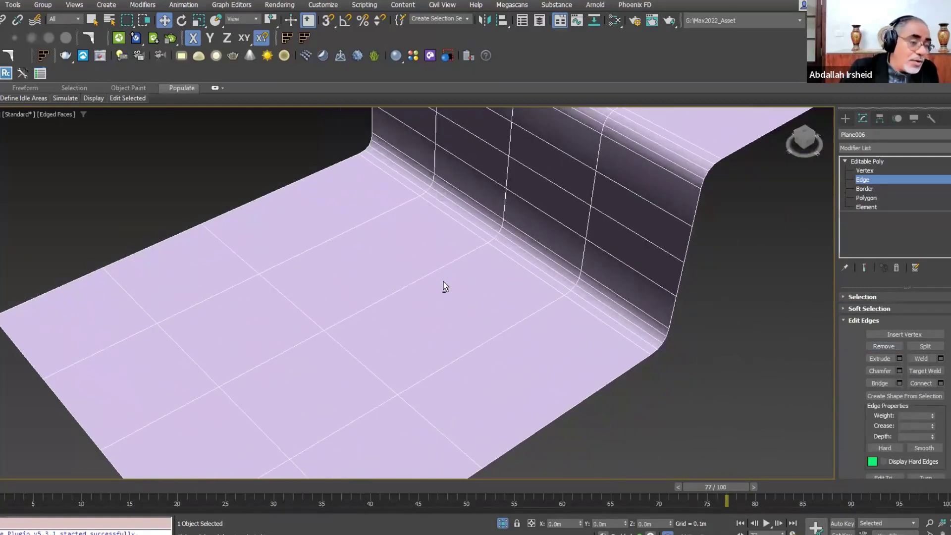
Inspect the floor's leftover vertices at Vertex level
{"action": "left_click", "coordinate": [862, 171]}
{"action": "left_click", "coordinate": [419, 281]}
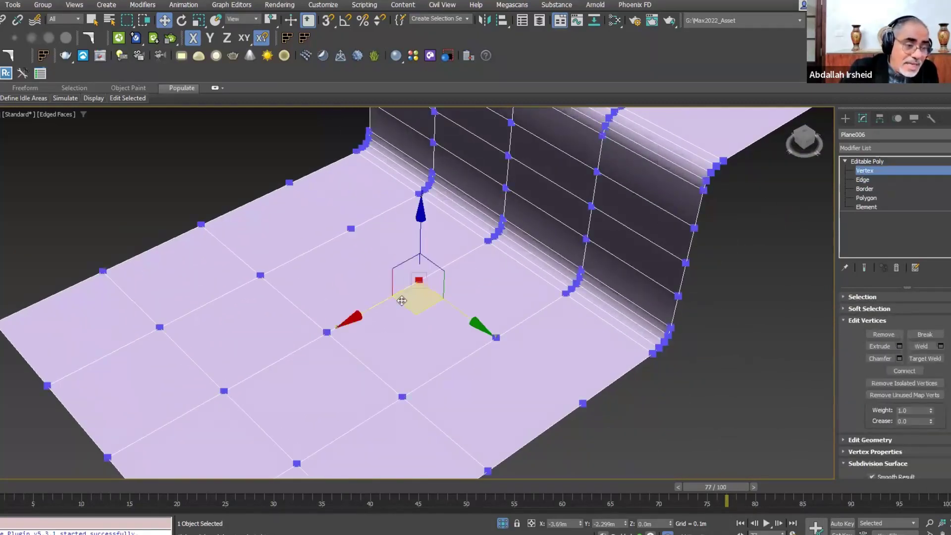
{"action": "left_click", "coordinate": [496, 337]}
{"action": "left_click_drag", "start_coordinate": [593, 381], "coordinate": [551, 422]}
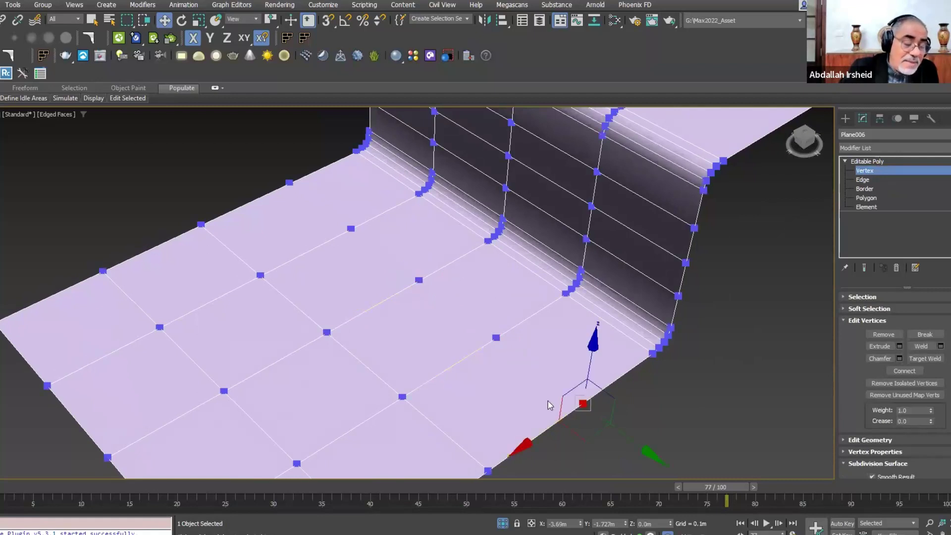
{"action": "key", "text": "ctrl+z"}
{"action": "key", "text": "ctrl+z"}
{"action": "key", "text": "ctrl+z"}
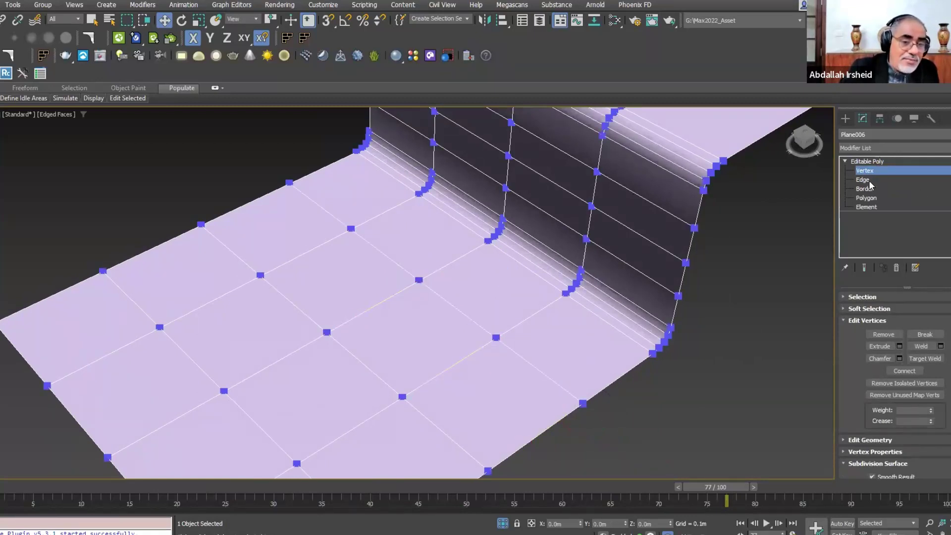
Remove further unneeded floor edge loops, checking the result at Vertex level
{"action": "left_click", "coordinate": [863, 180]}
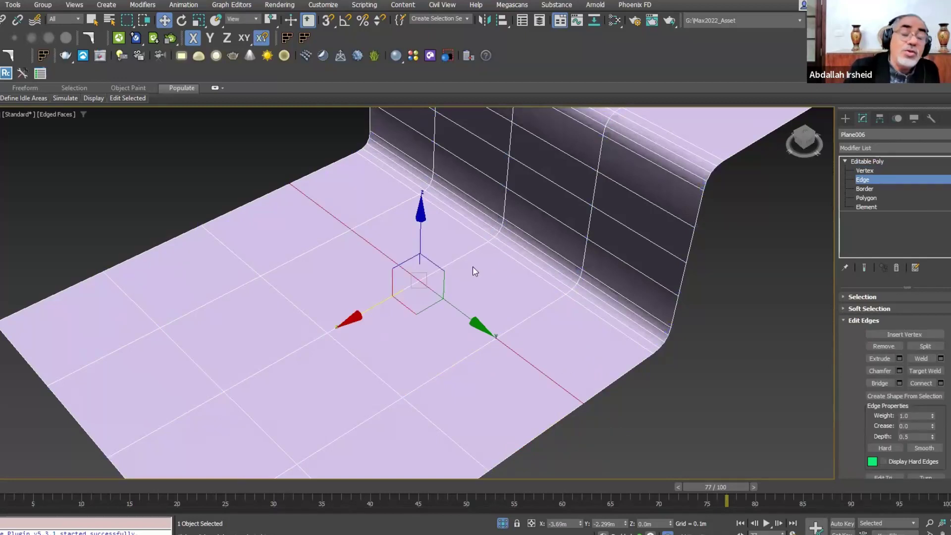
{"action": "left_click", "coordinate": [473, 267]}
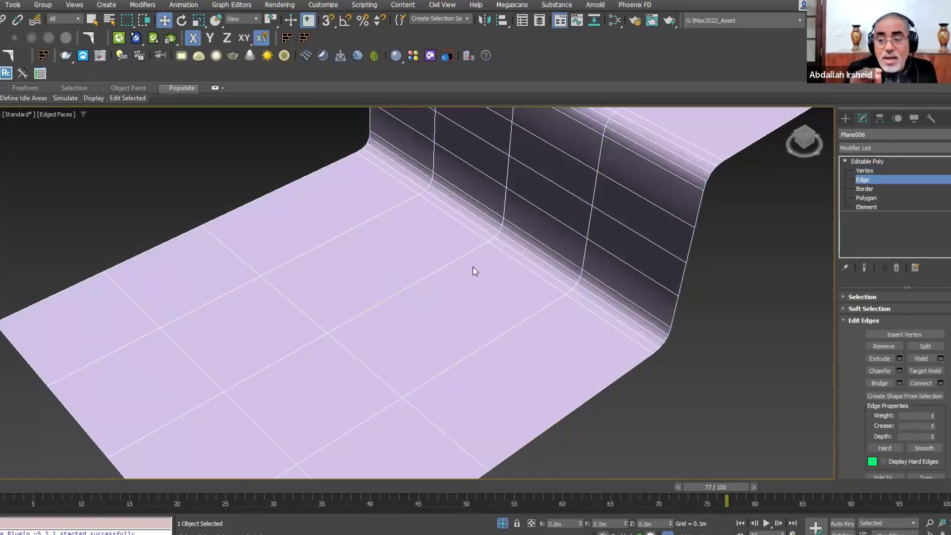
{"action": "left_click", "coordinate": [364, 366]}
{"action": "left_click", "coordinate": [364, 366]}
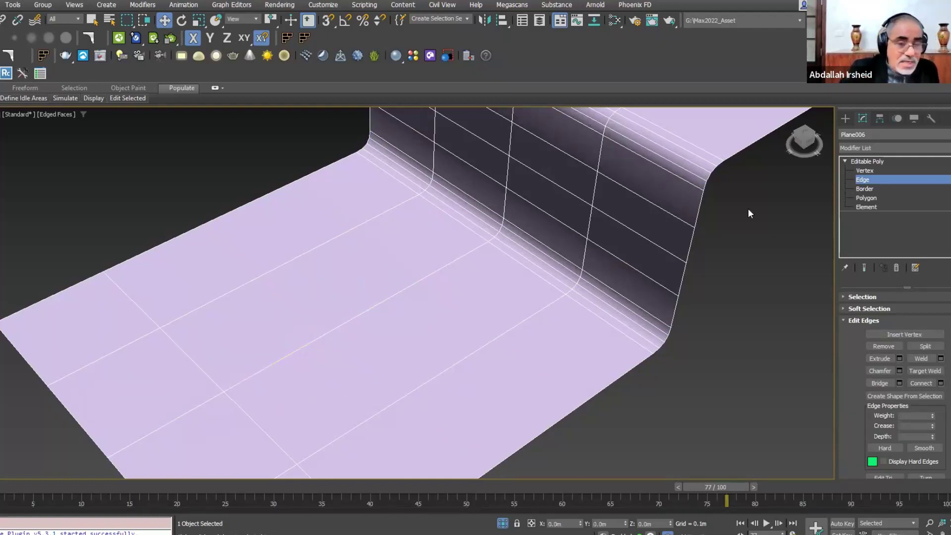
{"action": "left_click", "coordinate": [871, 171]}
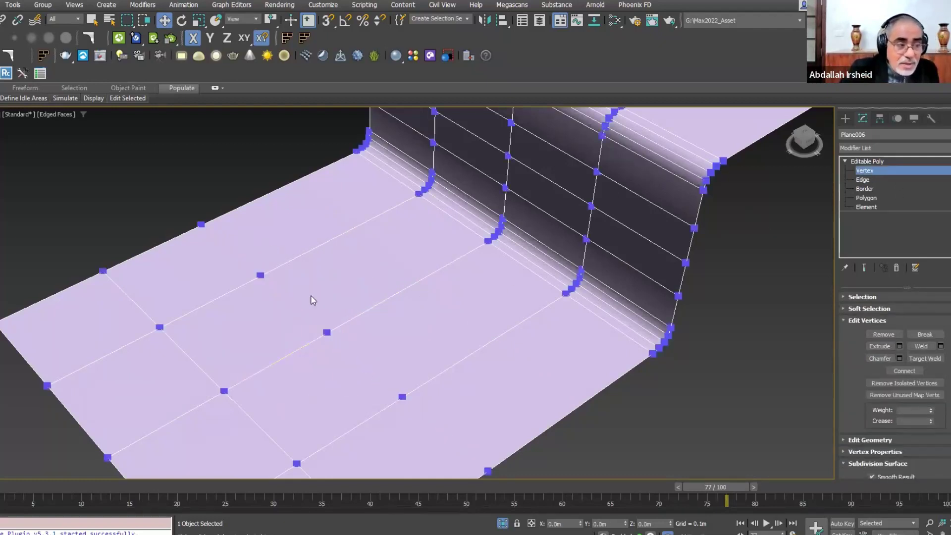
{"action": "left_click", "coordinate": [862, 180]}
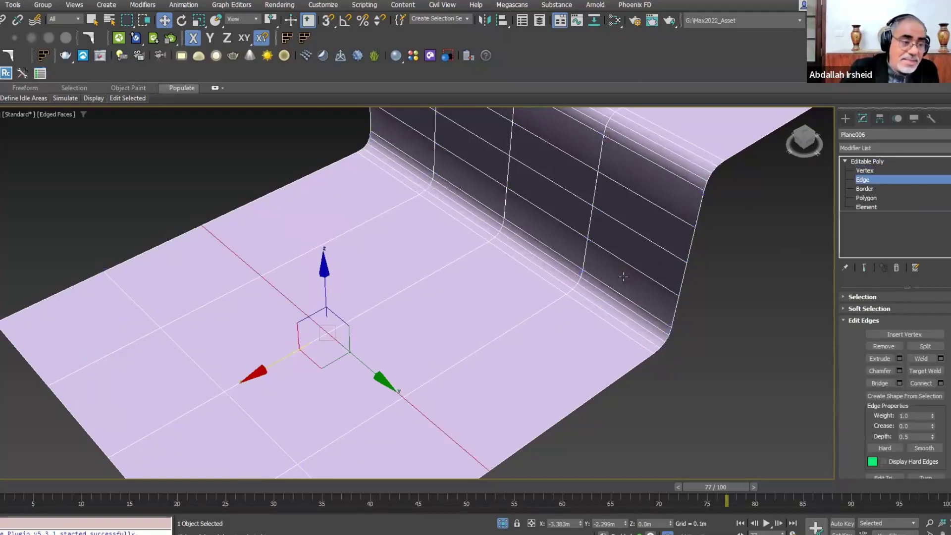
{"action": "left_click", "coordinate": [484, 320]}
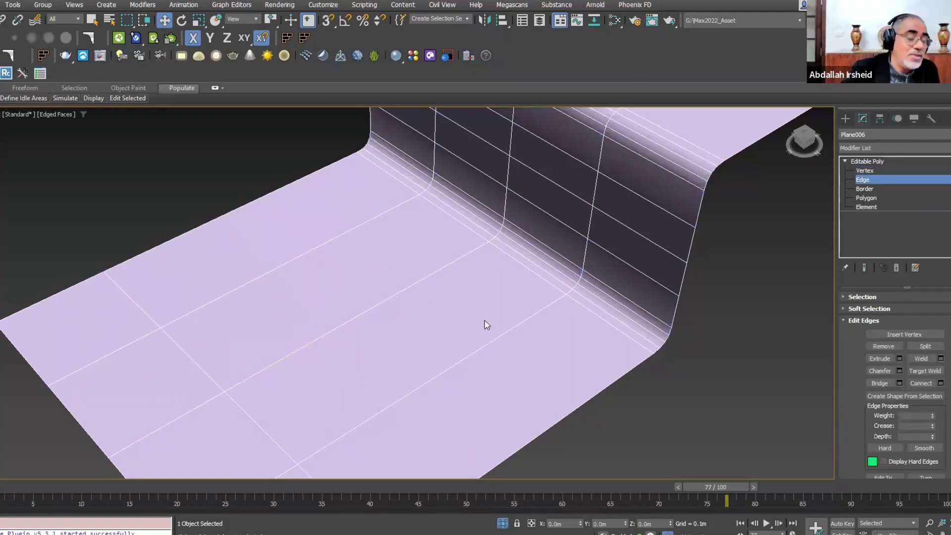
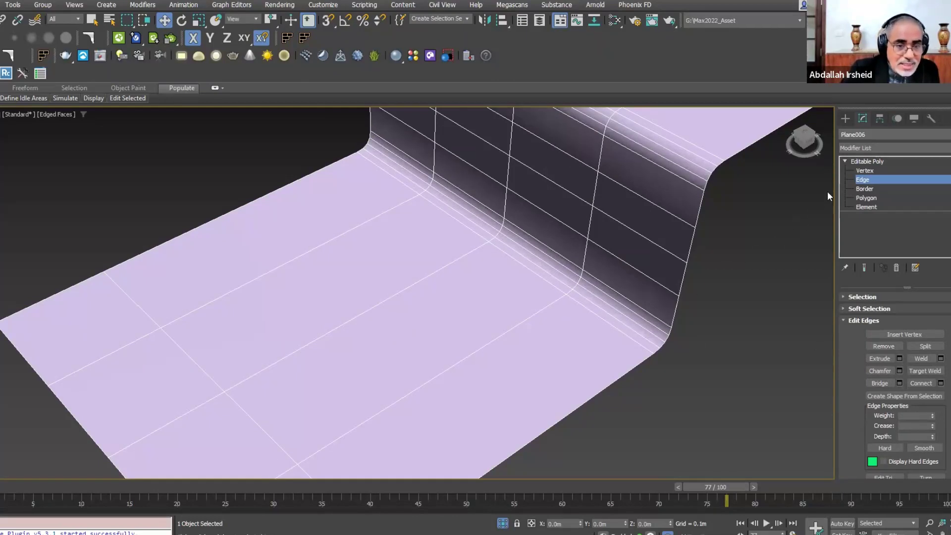
Remove the diagonal edge from the strip
{"action": "left_click", "coordinate": [245, 411]}
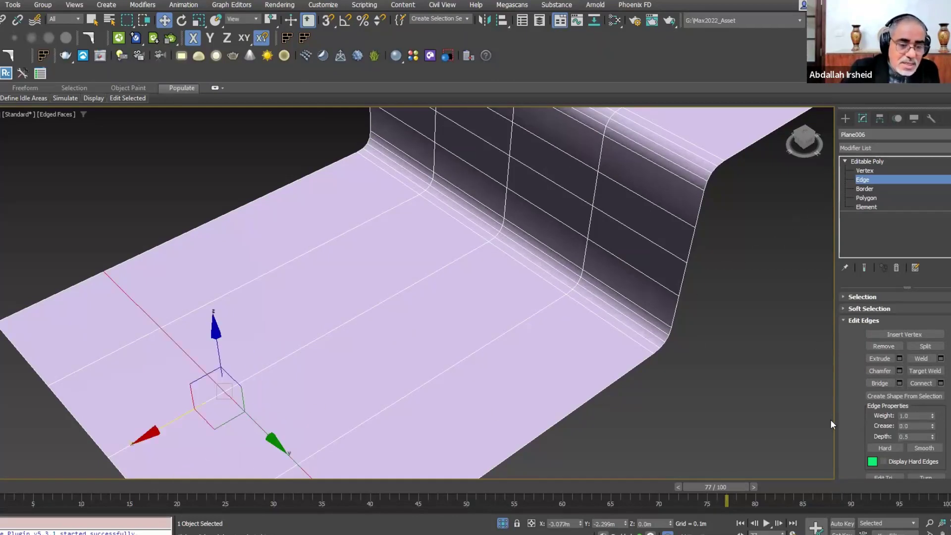
{"action": "left_click", "coordinate": [884, 346]}
{"action": "middle_click_drag", "start_coordinate": [718, 334], "coordinate": [848, 205], "text": "alt"}
{"action": "left_click", "coordinate": [871, 181]}
{"action": "key", "text": "z"}
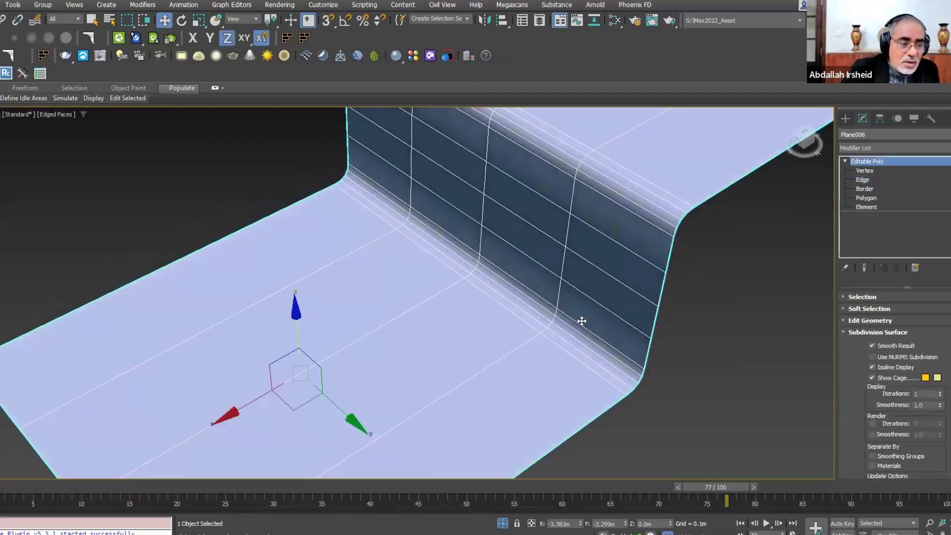
Raise the strip's end column of vertices 0.345 m in Z to form a bend
{"action": "left_click", "coordinate": [864, 171]}
{"action": "mouse_move", "coordinate": [819, 200]}
{"action": "middle_mouse_down", "text": "alt"}
{"action": "mouse_move", "coordinate": [500, 340]}
{"action": "mouse_move", "coordinate": [356, 268]}
{"action": "middle_mouse_up", "text": "alt"}
{"action": "left_click_drag", "start_coordinate": [340, 246], "coordinate": [269, 423]}
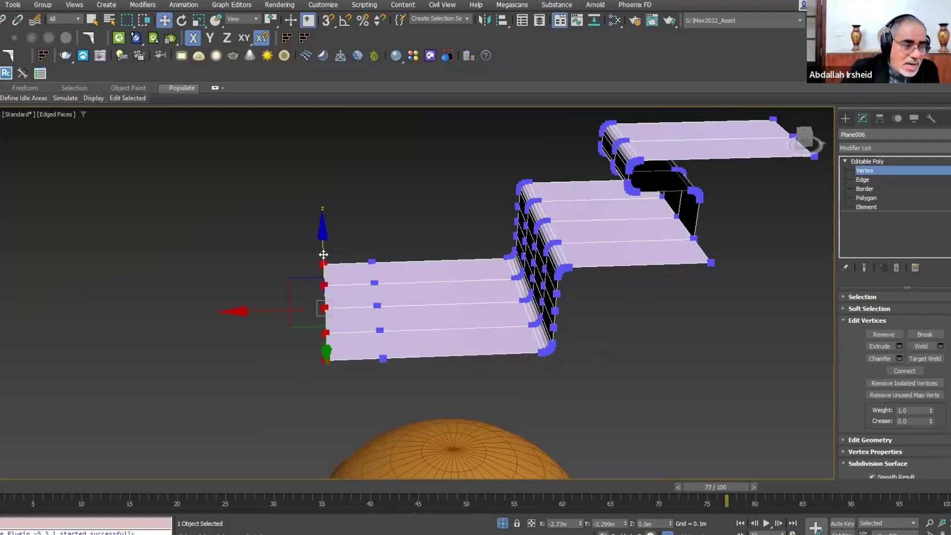
{"action": "left_click_drag", "start_coordinate": [322, 255], "coordinate": [323, 218]}
{"action": "middle_click_drag", "start_coordinate": [323, 218], "coordinate": [835, 159], "text": "alt"}
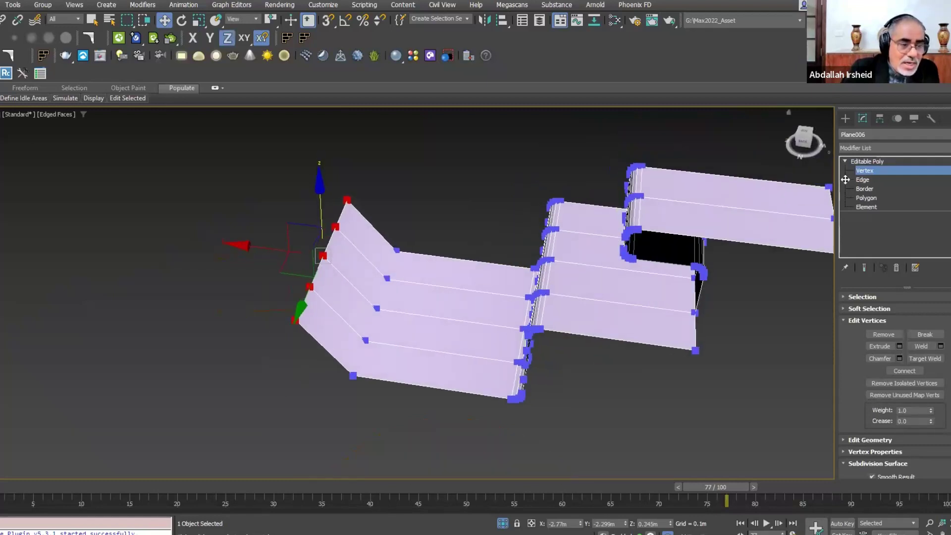
{"action": "key", "text": "shift+z"}
{"action": "key", "text": "shift+z"}
{"action": "scroll", "coordinate": [557, 312], "scroll_direction": "up", "scroll_amount": 3}
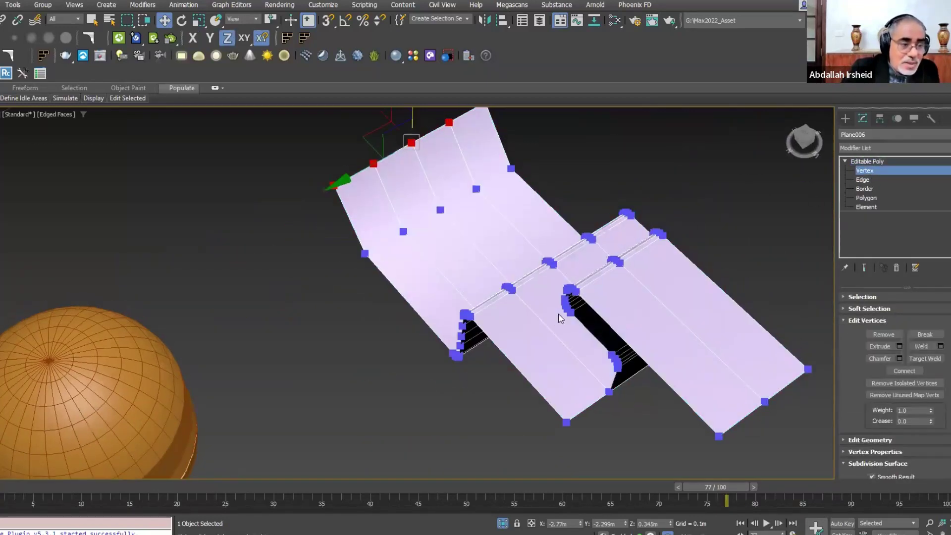
{"action": "scroll", "coordinate": [557, 312], "scroll_direction": "up", "scroll_amount": 5}
{"action": "middle_click_drag", "start_coordinate": [477, 268], "coordinate": [472, 302]}
{"action": "scroll", "coordinate": [467, 302], "scroll_direction": "up", "scroll_amount": 2}
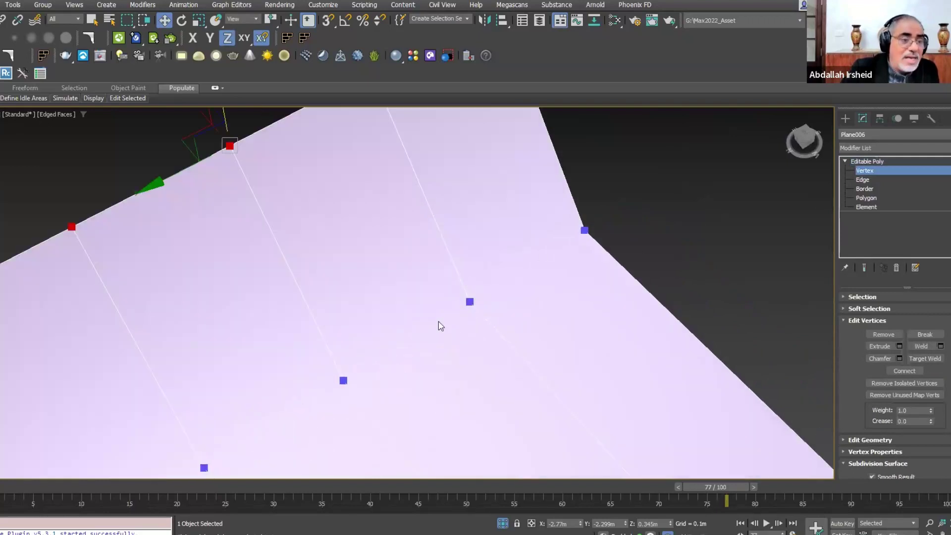
{"action": "scroll", "coordinate": [428, 352], "scroll_direction": "down", "scroll_amount": 2}
{"action": "mouse_move", "coordinate": [393, 322]}
{"action": "middle_mouse_down", "text": "alt"}
{"action": "mouse_move", "coordinate": [450, 354]}
{"action": "mouse_move", "coordinate": [625, 271]}
{"action": "middle_mouse_up", "text": "alt"}
Select a polygon on the raised end of the strip and inspect it
{"action": "left_click", "coordinate": [866, 198]}
{"action": "mouse_move", "coordinate": [767, 248]}
{"action": "middle_mouse_down", "text": "alt"}
{"action": "mouse_move", "coordinate": [685, 269]}
{"action": "mouse_move", "coordinate": [500, 282]}
{"action": "mouse_move", "coordinate": [547, 314]}
{"action": "mouse_move", "coordinate": [556, 266]}
{"action": "mouse_move", "coordinate": [484, 297]}
{"action": "mouse_move", "coordinate": [524, 293]}
{"action": "mouse_move", "coordinate": [424, 276]}
{"action": "middle_mouse_up", "text": "alt"}
{"action": "left_click", "coordinate": [518, 293]}
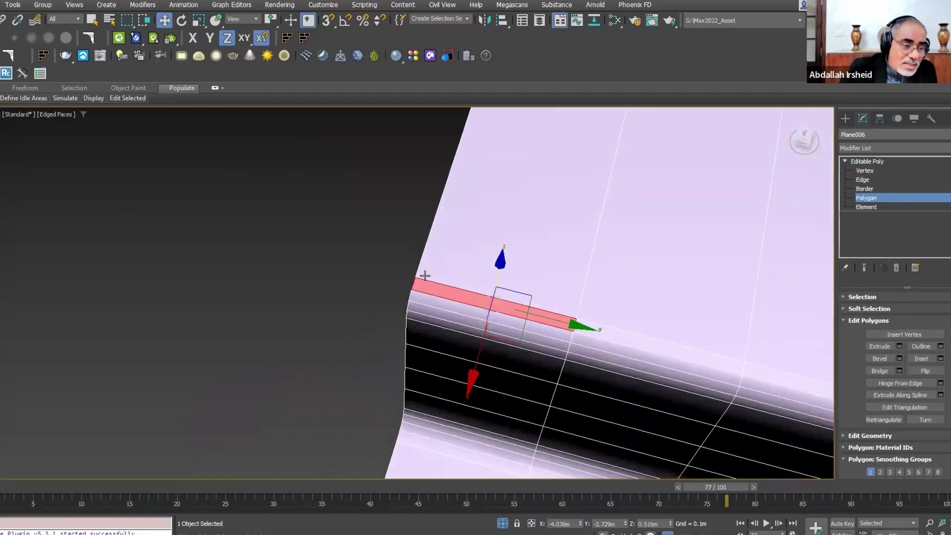
{"action": "mouse_move", "coordinate": [556, 299]}
{"action": "middle_mouse_down", "text": "alt"}
{"action": "mouse_move", "coordinate": [364, 328]}
{"action": "mouse_move", "coordinate": [519, 277]}
{"action": "mouse_move", "coordinate": [499, 291]}
{"action": "mouse_move", "coordinate": [595, 234]}
{"action": "middle_mouse_up", "text": "alt"}
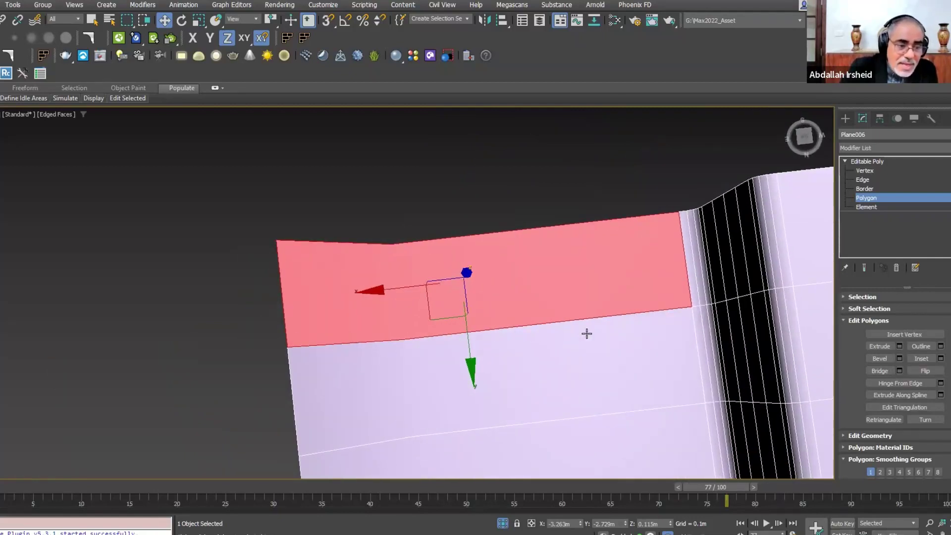
{"action": "mouse_move", "coordinate": [470, 302]}
{"action": "middle_mouse_down", "text": "alt"}
{"action": "mouse_move", "coordinate": [513, 272]}
{"action": "mouse_move", "coordinate": [477, 289]}
{"action": "middle_mouse_up", "text": "alt"}
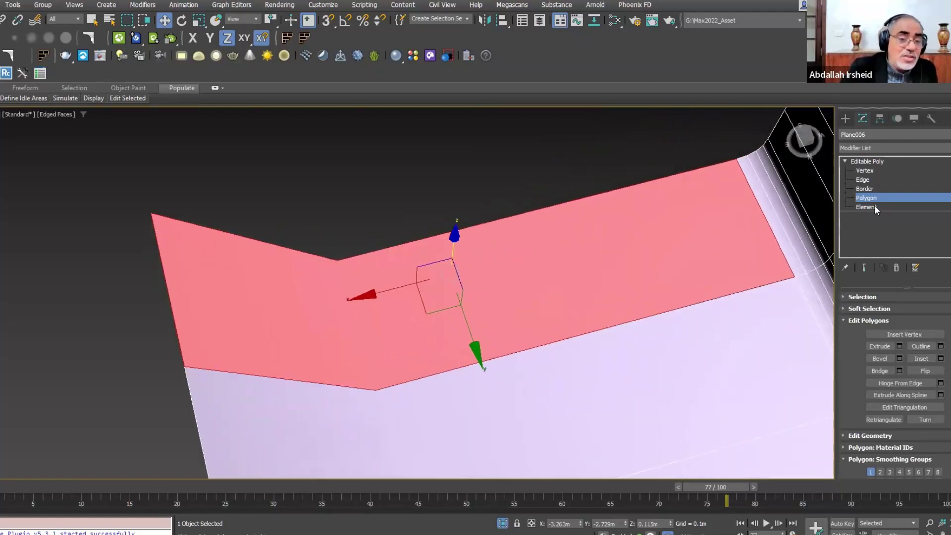
Smooth the strip with NURMS subdivision at 2 iterations
{"action": "left_click", "coordinate": [890, 198]}
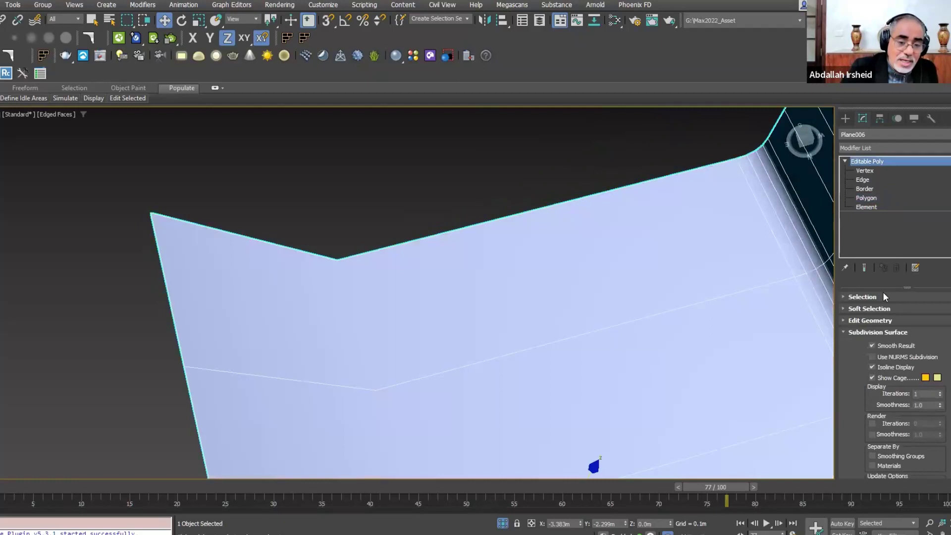
{"action": "left_click", "coordinate": [872, 356]}
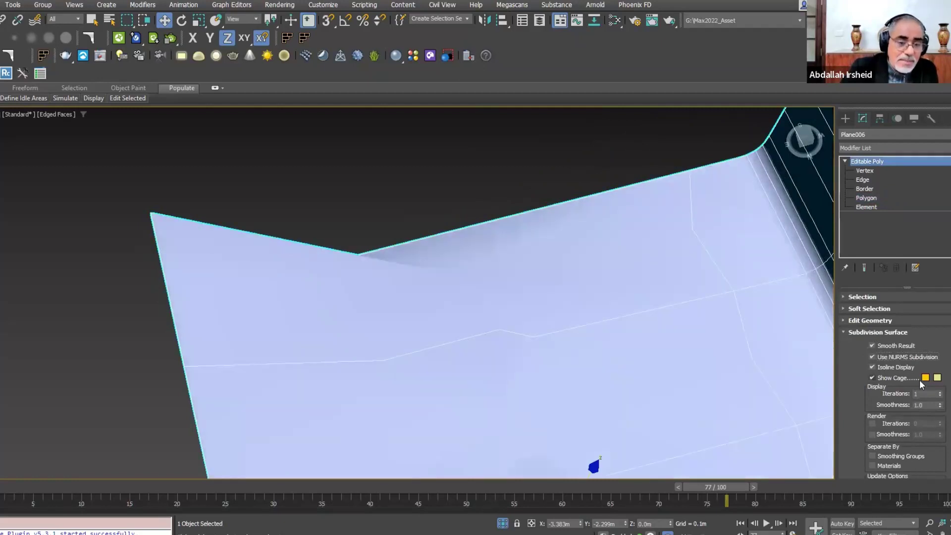
{"action": "left_click", "coordinate": [939, 392]}
{"action": "mouse_move", "coordinate": [644, 317]}
{"action": "middle_mouse_down", "text": "alt"}
{"action": "mouse_move", "coordinate": [598, 333]}
{"action": "mouse_move", "coordinate": [620, 342]}
{"action": "mouse_move", "coordinate": [615, 265]}
{"action": "mouse_move", "coordinate": [510, 227]}
{"action": "mouse_move", "coordinate": [526, 241]}
{"action": "mouse_move", "coordinate": [480, 195]}
{"action": "mouse_move", "coordinate": [537, 334]}
{"action": "mouse_move", "coordinate": [543, 308]}
{"action": "mouse_move", "coordinate": [492, 304]}
{"action": "mouse_move", "coordinate": [382, 251]}
{"action": "mouse_move", "coordinate": [450, 301]}
{"action": "mouse_move", "coordinate": [439, 275]}
{"action": "mouse_move", "coordinate": [448, 298]}
{"action": "mouse_move", "coordinate": [520, 291]}
{"action": "mouse_move", "coordinate": [488, 241]}
{"action": "middle_mouse_up", "text": "alt"}
{"action": "mouse_move", "coordinate": [615, 377]}
{"action": "middle_mouse_down"}
{"action": "mouse_move", "coordinate": [530, 293]}
{"action": "mouse_move", "coordinate": [503, 282]}
{"action": "mouse_move", "coordinate": [545, 262]}
{"action": "mouse_move", "coordinate": [584, 269]}
{"action": "middle_mouse_up"}
{"action": "scroll", "coordinate": [450, 282], "scroll_direction": "up", "scroll_amount": 2}
{"action": "scroll", "coordinate": [521, 309], "scroll_direction": "up", "scroll_amount": 3}
{"action": "scroll", "coordinate": [501, 268], "scroll_direction": "up", "scroll_amount": 2}
{"action": "key", "text": "1"}
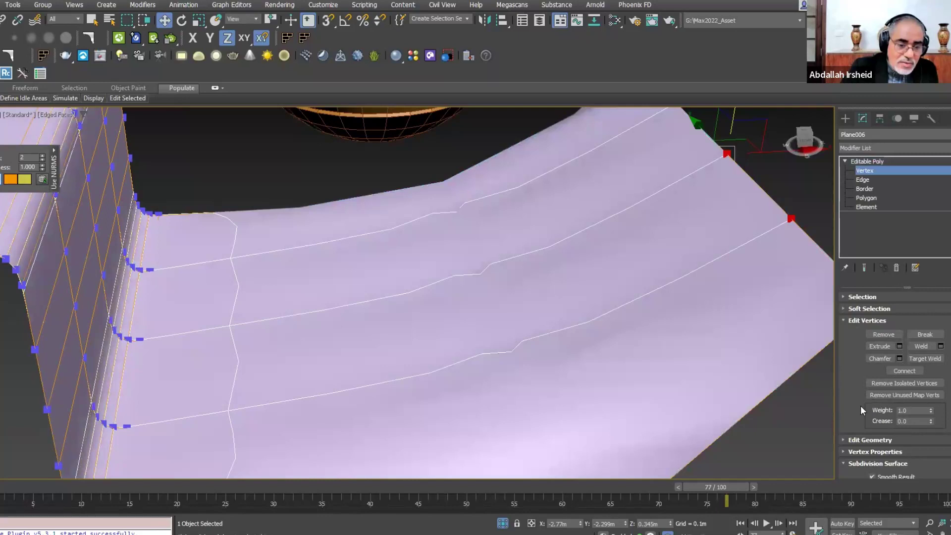
{"action": "scroll", "coordinate": [860, 405], "scroll_direction": "down", "scroll_amount": 3}
Turn off NURMS smoothing and apply a quad-menu command to the end vertex column
{"action": "left_click", "coordinate": [890, 375]}
{"action": "mouse_move", "coordinate": [493, 195]}
{"action": "middle_mouse_down", "text": "alt"}
{"action": "mouse_move", "coordinate": [509, 203]}
{"action": "mouse_move", "coordinate": [462, 180]}
{"action": "middle_mouse_up", "text": "alt"}
{"action": "left_click_drag", "start_coordinate": [594, 365], "coordinate": [617, 395]}
{"action": "right_click", "coordinate": [610, 312]}
{"action": "left_click", "coordinate": [596, 336]}
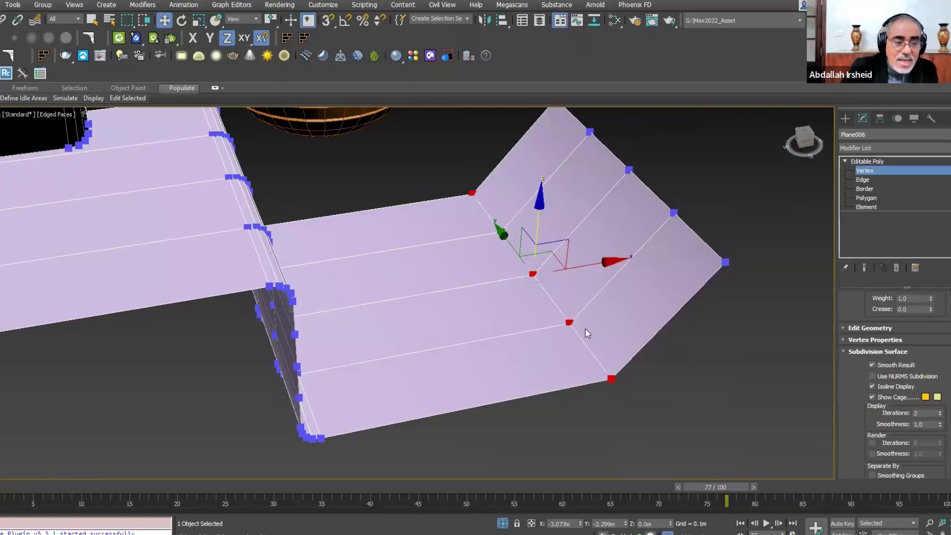
{"action": "left_click", "coordinate": [866, 161]}
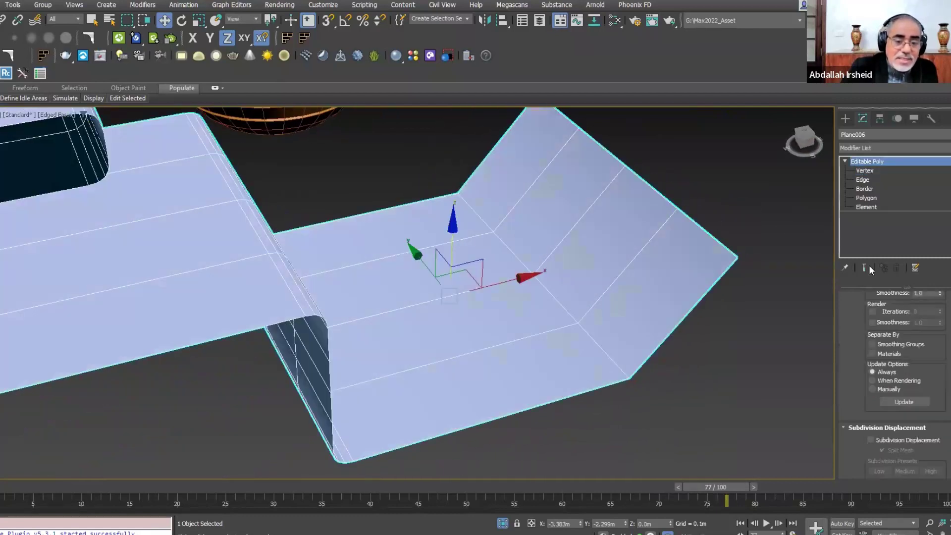
Turn NURMS smoothing back on and re-check the strip's smoothed shape
{"action": "scroll", "coordinate": [874, 353], "scroll_direction": "down", "scroll_amount": 2}
{"action": "scroll", "coordinate": [874, 353], "scroll_direction": "down", "scroll_amount": 2}
{"action": "scroll", "coordinate": [876, 346], "scroll_direction": "down", "scroll_amount": 2}
{"action": "scroll", "coordinate": [881, 322], "scroll_direction": "down", "scroll_amount": 1}
{"action": "scroll", "coordinate": [886, 352], "scroll_direction": "up", "scroll_amount": 5}
{"action": "left_click", "coordinate": [887, 353]}
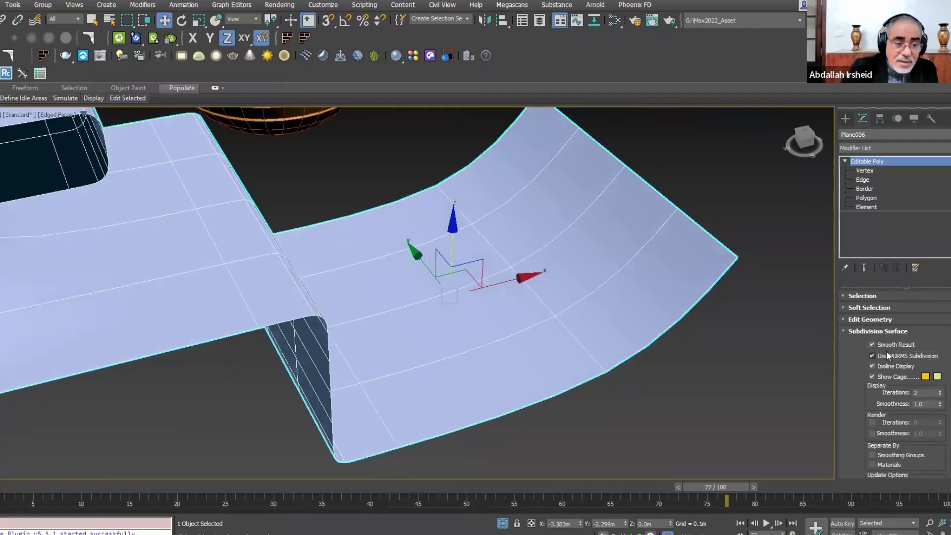
{"action": "mouse_move", "coordinate": [609, 333]}
{"action": "middle_mouse_down", "text": "alt"}
{"action": "mouse_move", "coordinate": [593, 307]}
{"action": "mouse_move", "coordinate": [668, 272]}
{"action": "middle_mouse_up", "text": "alt"}
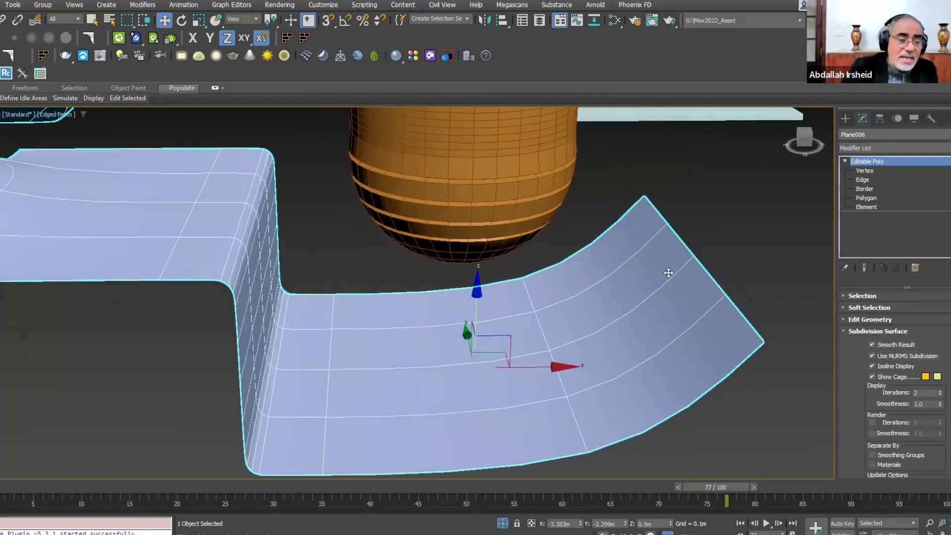
{"action": "key", "text": "ctrl+BackSpace"}
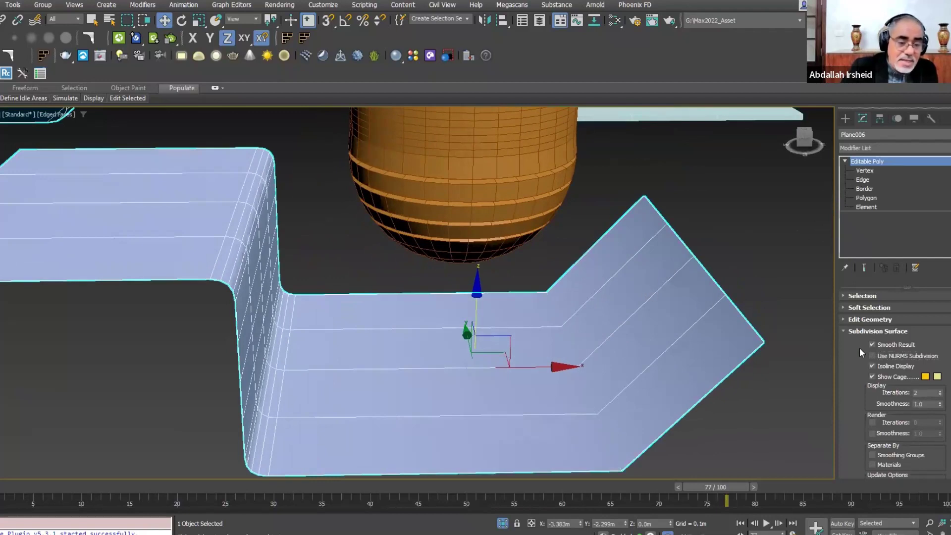
{"action": "left_click", "coordinate": [872, 355]}
{"action": "mouse_move", "coordinate": [671, 341]}
{"action": "middle_mouse_down", "text": "alt"}
{"action": "mouse_move", "coordinate": [802, 207]}
{"action": "mouse_move", "coordinate": [568, 283]}
{"action": "middle_mouse_up", "text": "alt"}
With NURMS off, delete the four bend vertices so the strip's end lies flat
{"action": "key", "text": "1"}
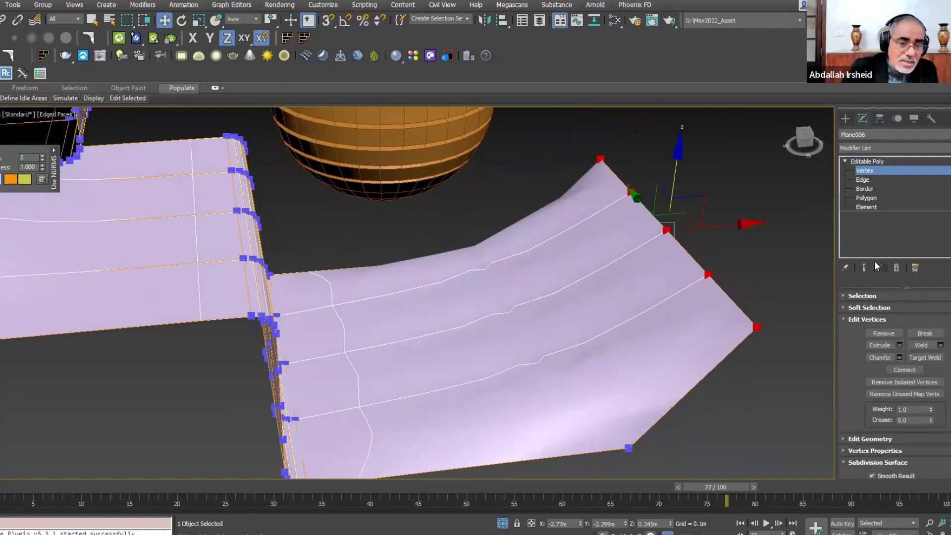
{"action": "scroll", "coordinate": [873, 349], "scroll_direction": "down", "scroll_amount": 4}
{"action": "left_click", "coordinate": [872, 390]}
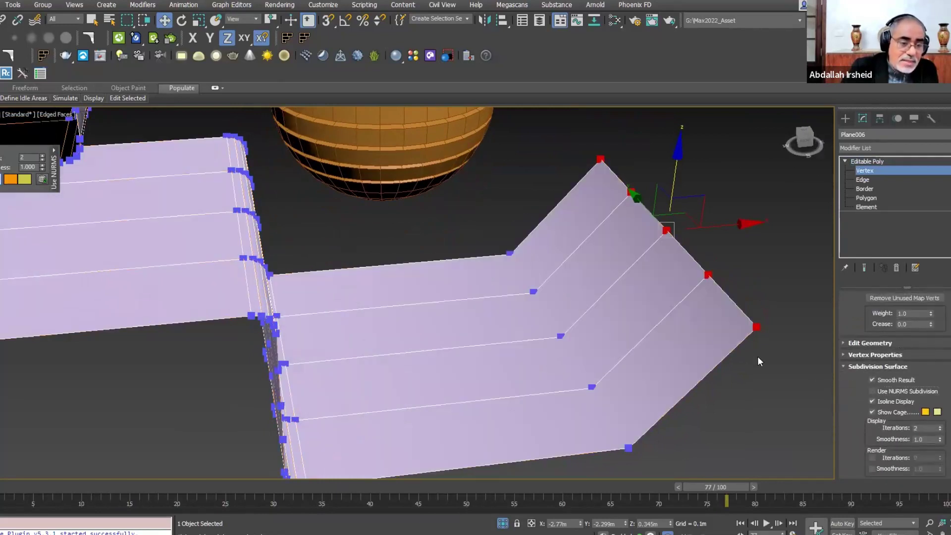
{"action": "left_click_drag", "start_coordinate": [628, 448], "coordinate": [645, 463]}
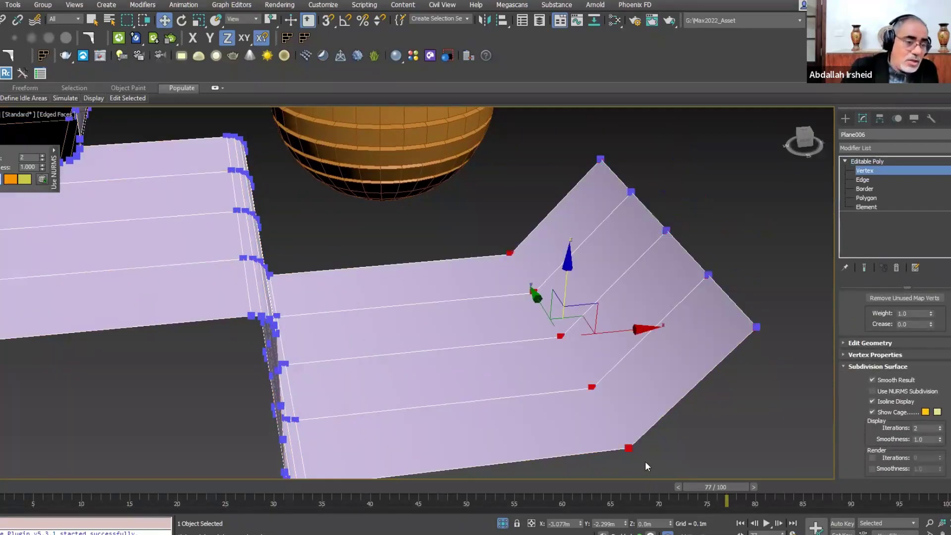
{"action": "key", "text": "BackSpace"}
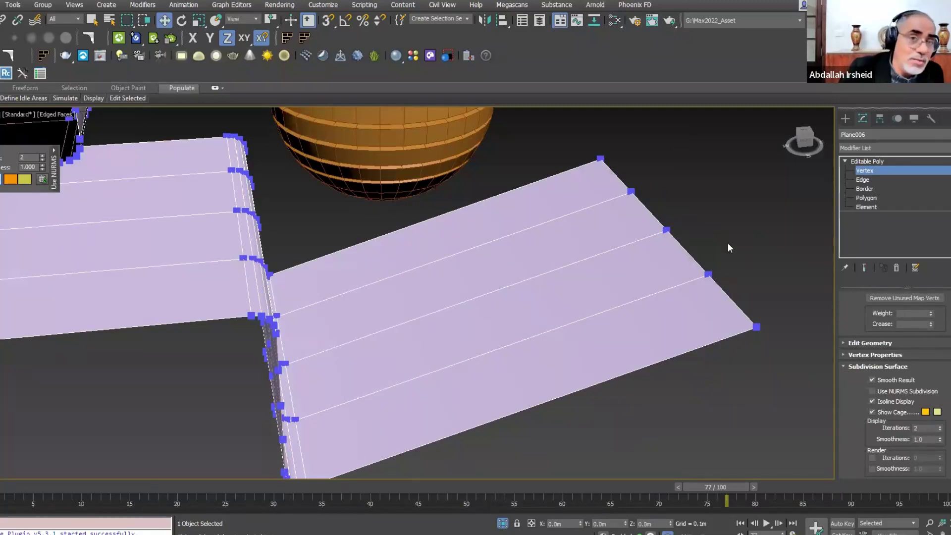
Return to the Editable Poly object and review the flattened strip from above
{"action": "left_click", "coordinate": [882, 161]}
{"action": "scroll", "coordinate": [622, 272], "scroll_direction": "down", "scroll_amount": 5}
{"action": "middle_click_drag", "start_coordinate": [622, 271], "coordinate": [586, 265], "text": "alt"}
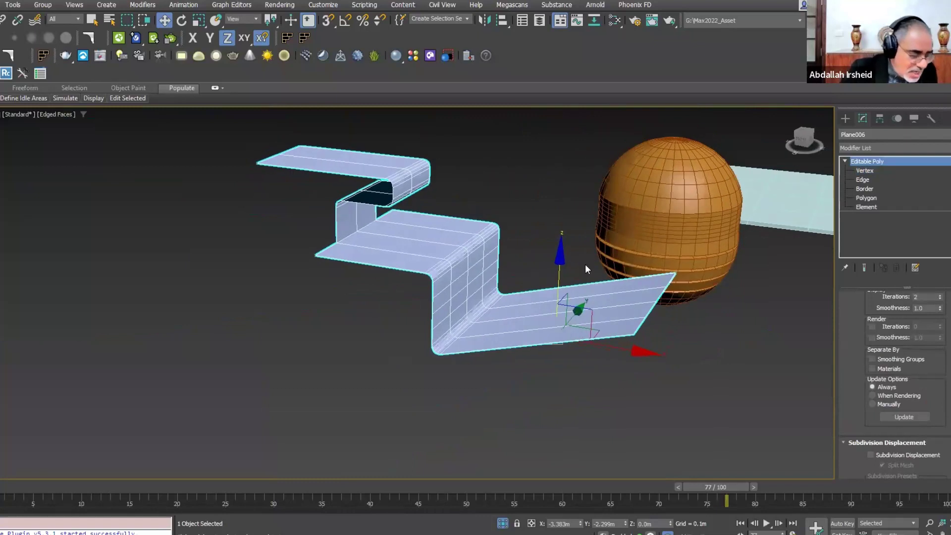
{"action": "middle_click_drag", "start_coordinate": [562, 281], "coordinate": [579, 295], "text": "alt"}
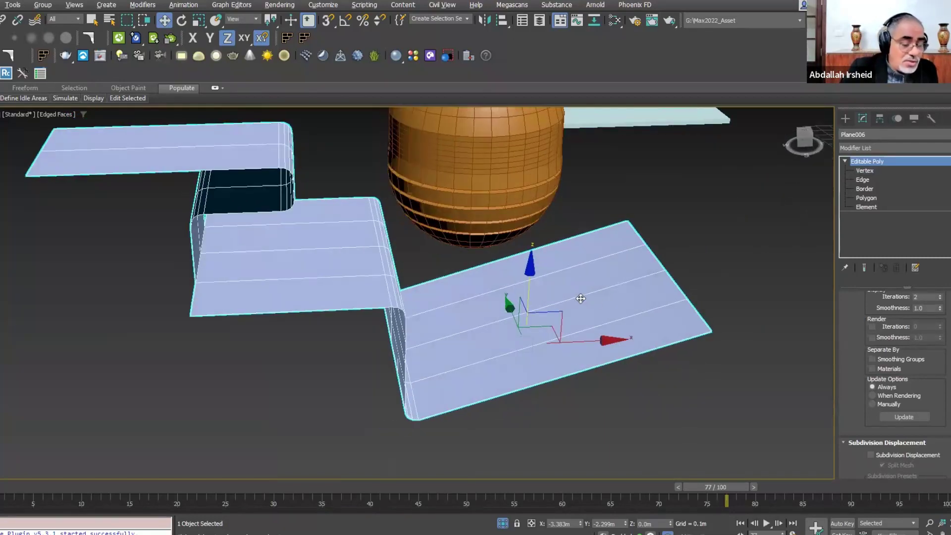
{"action": "left_click", "coordinate": [864, 181]}
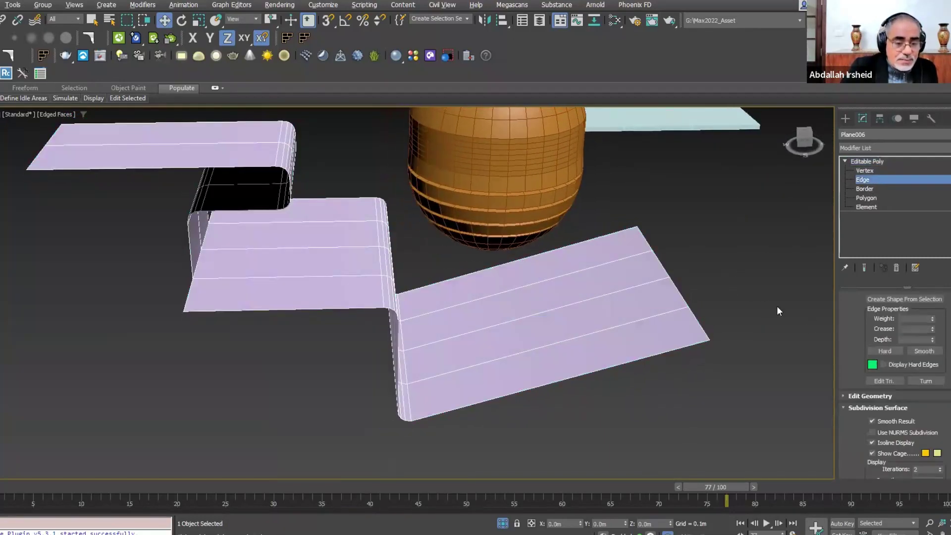
Select the edge loop running along the folded strip
{"action": "middle_click_drag", "start_coordinate": [776, 305], "coordinate": [782, 308], "text": "alt"}
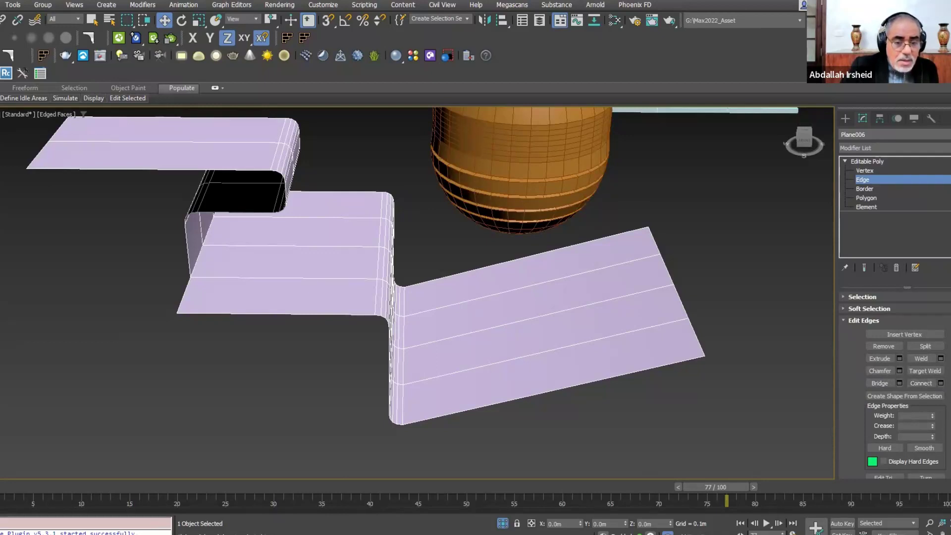
{"action": "scroll", "coordinate": [930, 386], "scroll_direction": "down", "scroll_amount": 1}
{"action": "scroll", "coordinate": [931, 385], "scroll_direction": "down", "scroll_amount": 1}
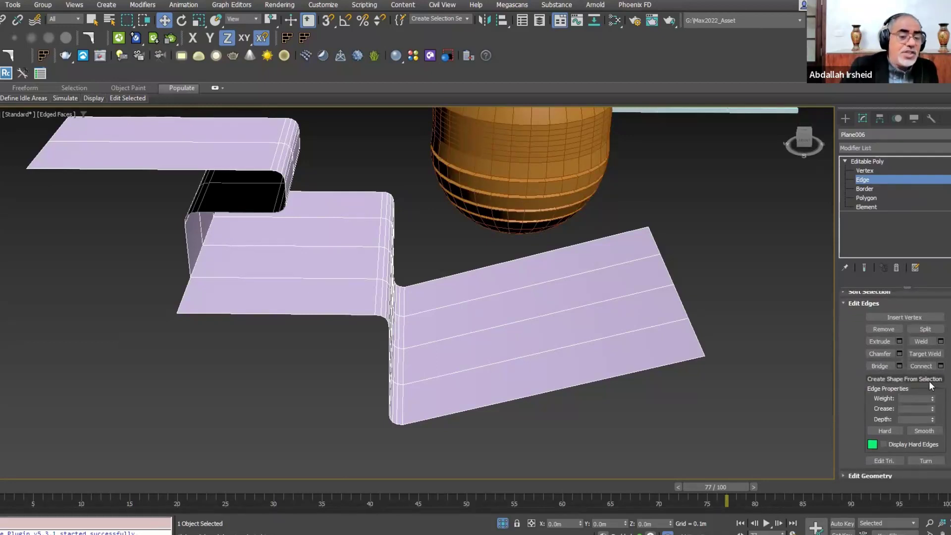
{"action": "mouse_move", "coordinate": [675, 361]}
{"action": "middle_mouse_down", "text": "alt"}
{"action": "mouse_move", "coordinate": [556, 346]}
{"action": "mouse_move", "coordinate": [556, 359]}
{"action": "mouse_move", "coordinate": [452, 302]}
{"action": "middle_mouse_up", "text": "alt"}
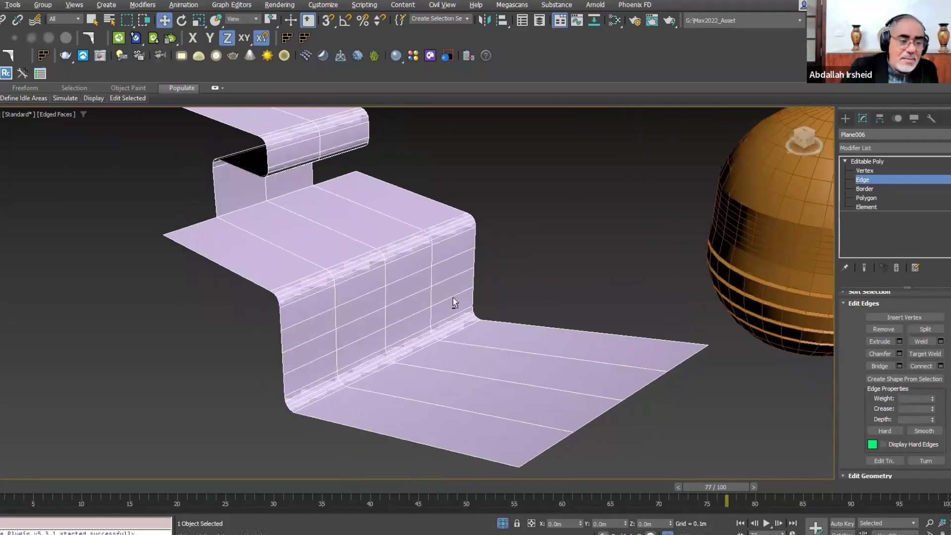
{"action": "mouse_move", "coordinate": [432, 223]}
{"action": "middle_mouse_down", "text": "alt"}
{"action": "mouse_move", "coordinate": [585, 369]}
{"action": "mouse_move", "coordinate": [511, 343]}
{"action": "middle_mouse_up", "text": "alt"}
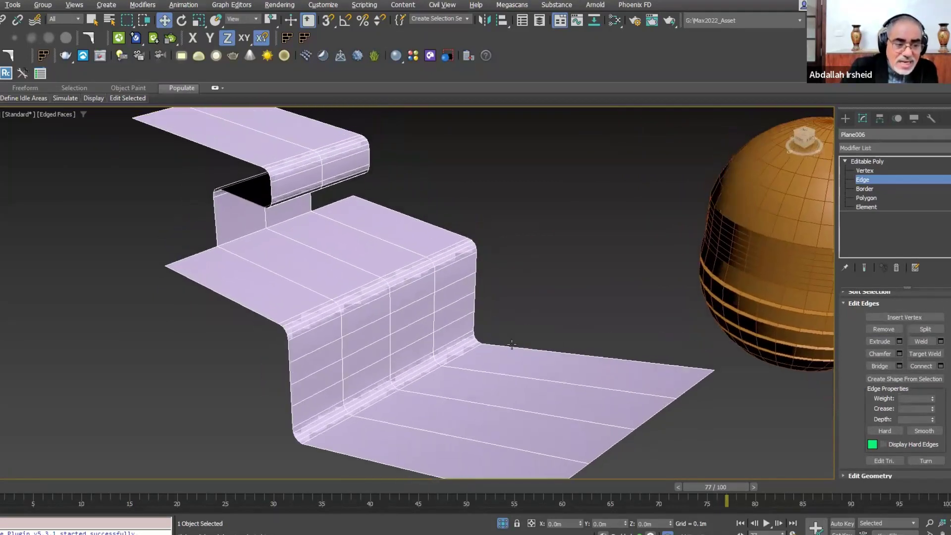
{"action": "scroll", "coordinate": [447, 282], "scroll_direction": "down", "scroll_amount": 2}
{"action": "scroll", "coordinate": [426, 282], "scroll_direction": "up", "scroll_amount": 3}
{"action": "double_click", "coordinate": [427, 281]}
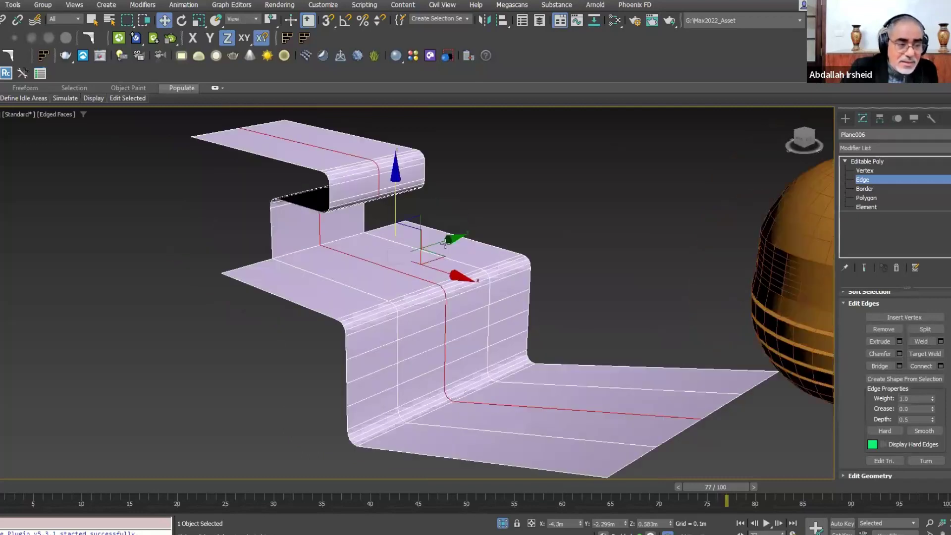
{"action": "middle_click_drag", "start_coordinate": [429, 225], "coordinate": [546, 139], "text": "alt"}
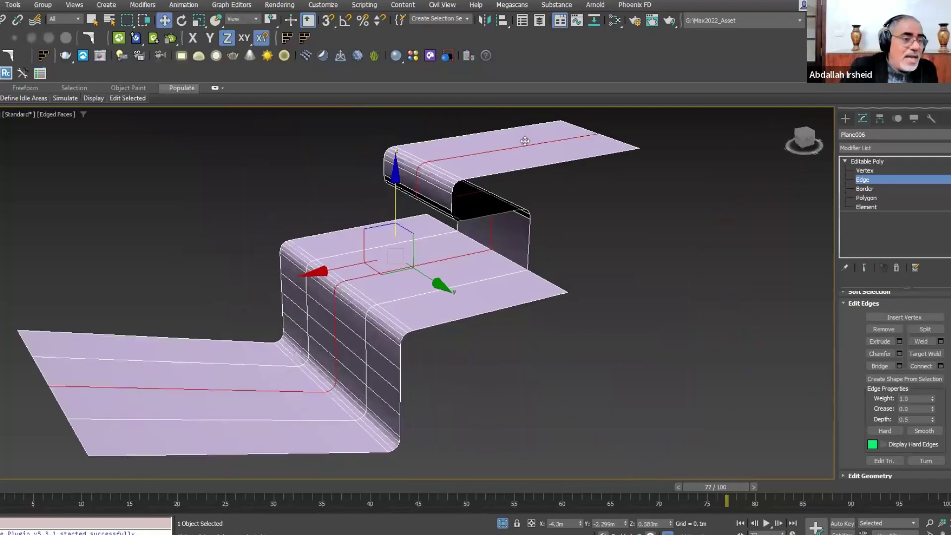
{"action": "mouse_move", "coordinate": [332, 311]}
{"action": "middle_mouse_down", "text": "alt"}
{"action": "mouse_move", "coordinate": [445, 325]}
{"action": "mouse_move", "coordinate": [468, 324]}
{"action": "mouse_move", "coordinate": [475, 308]}
{"action": "middle_mouse_up", "text": "alt"}
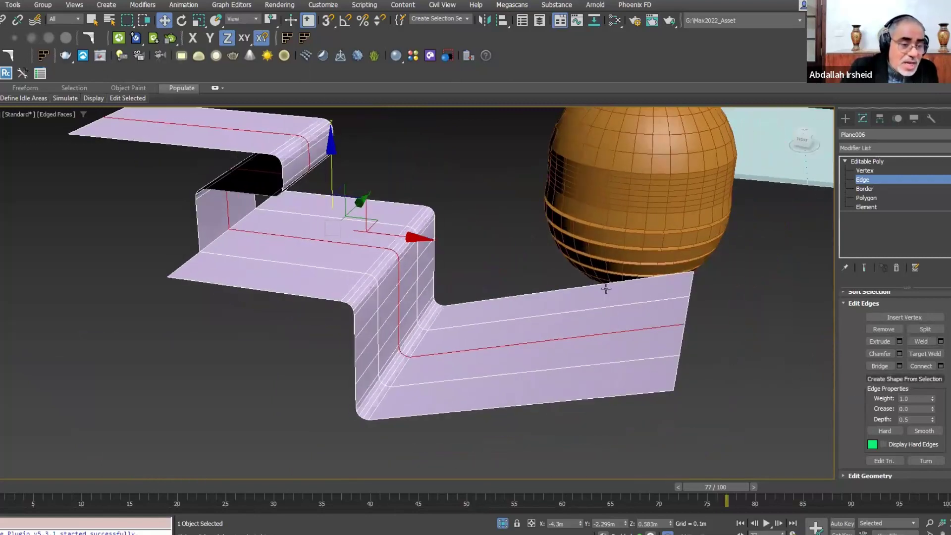
Create the spline Shape001 from the edge loop and select it
{"action": "right_click", "coordinate": [593, 278]}
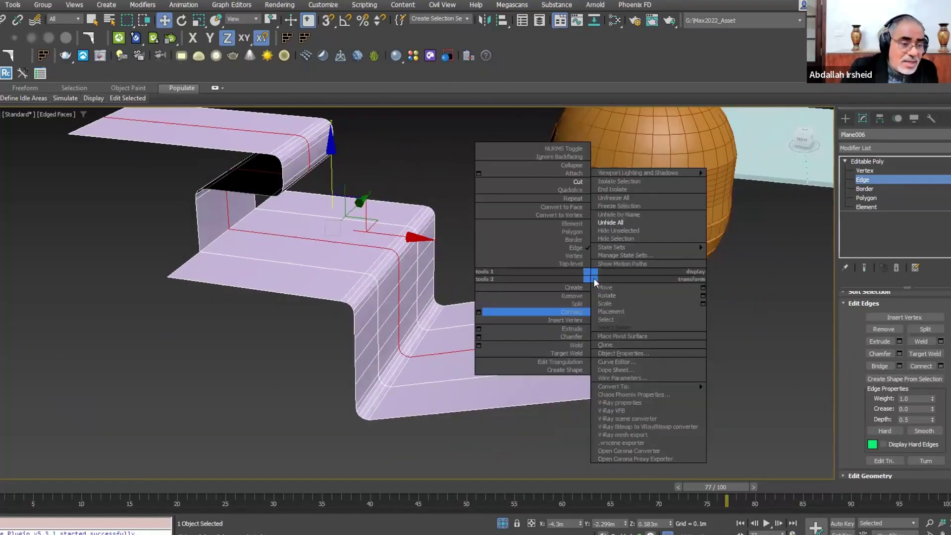
{"action": "left_click", "coordinate": [569, 370]}
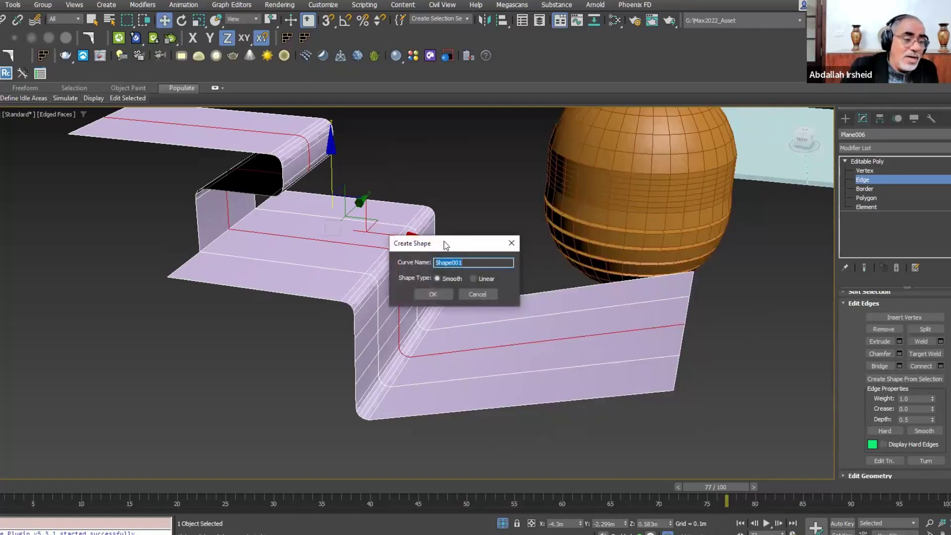
{"action": "left_click_drag", "start_coordinate": [442, 245], "coordinate": [527, 150]}
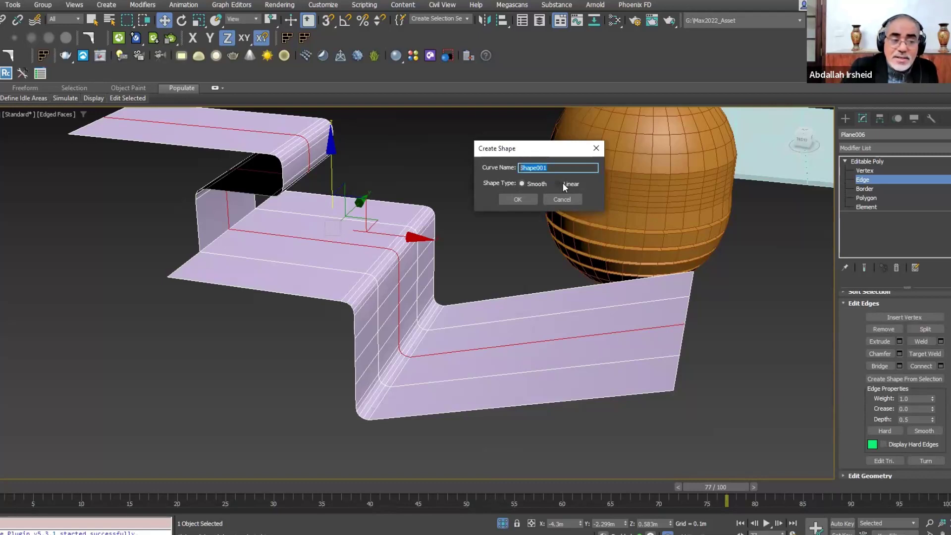
{"action": "left_click", "coordinate": [527, 198]}
{"action": "middle_click_drag", "start_coordinate": [523, 218], "coordinate": [684, 209], "text": "alt"}
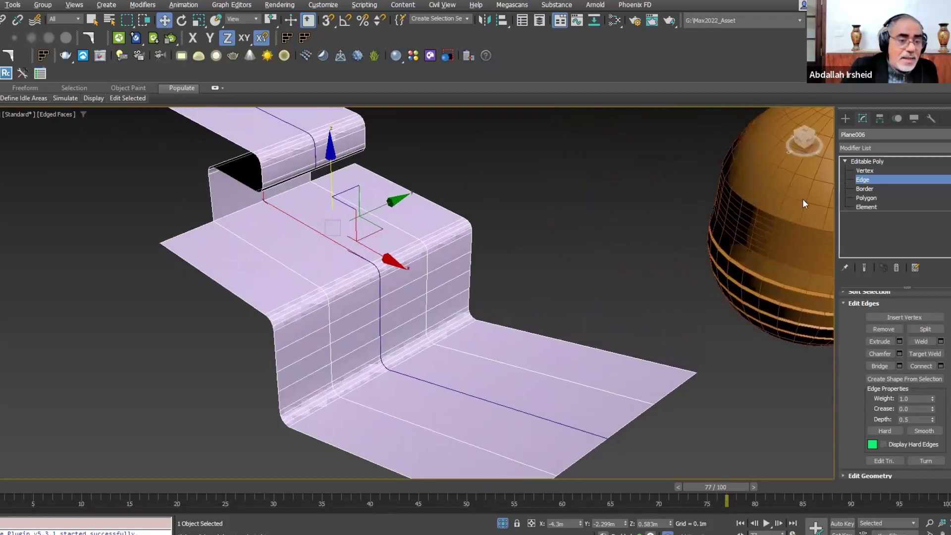
{"action": "middle_click_drag", "start_coordinate": [452, 290], "coordinate": [453, 385], "text": "alt"}
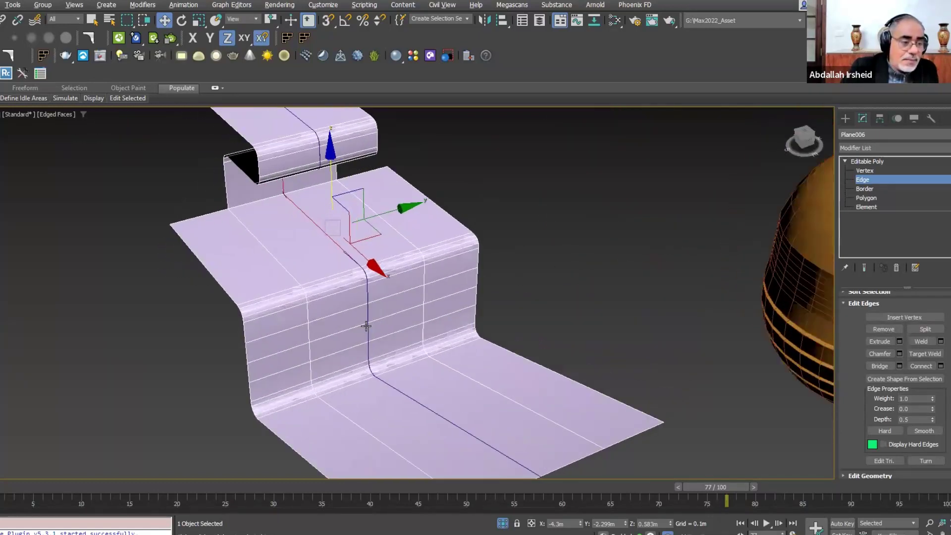
{"action": "key", "text": "2"}
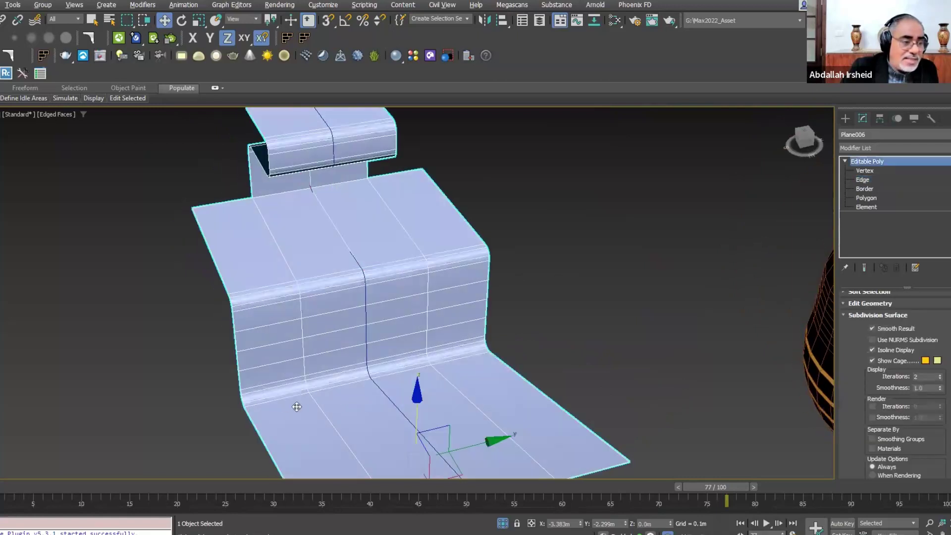
{"action": "left_click", "coordinate": [328, 228]}
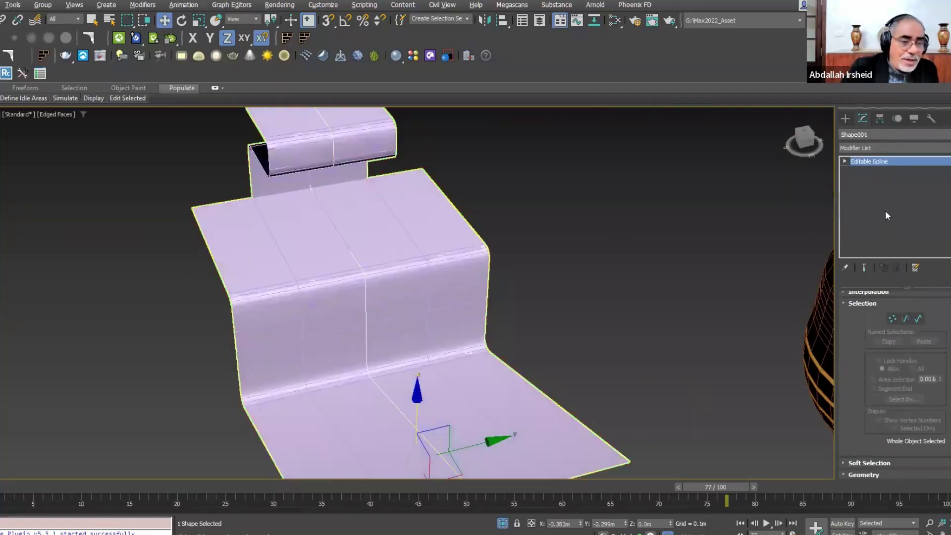
Create the linear spline Shape002 from the strip's selected edges and select it
{"action": "middle_click_drag", "start_coordinate": [460, 212], "coordinate": [552, 198], "text": "alt"}
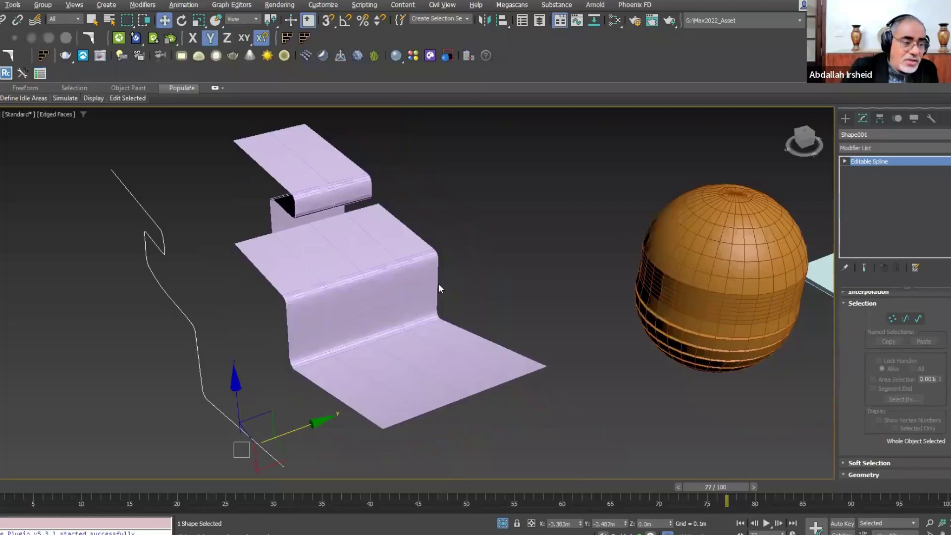
{"action": "key", "text": "ctrl+z"}
{"action": "right_click", "coordinate": [465, 190]}
{"action": "left_click", "coordinate": [392, 285]}
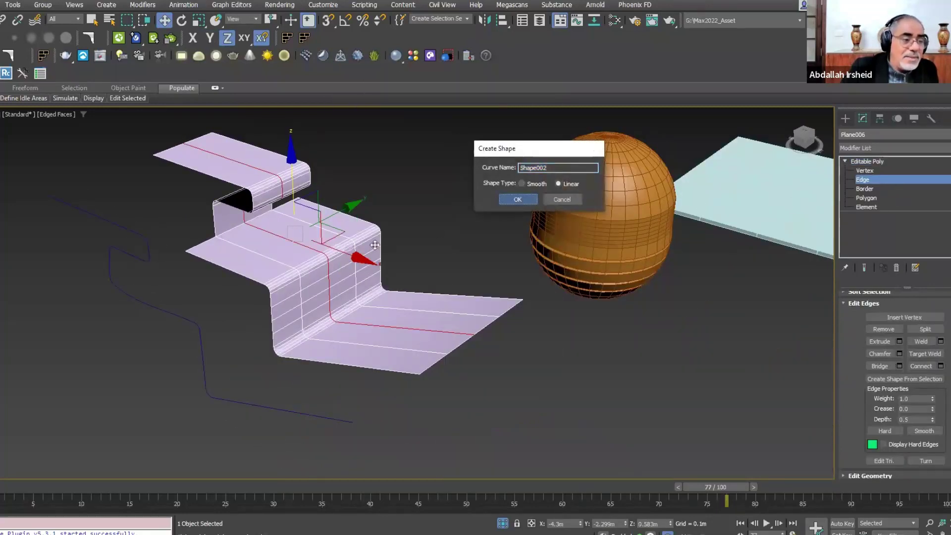
{"action": "left_click", "coordinate": [518, 199]}
{"action": "key", "text": "2"}
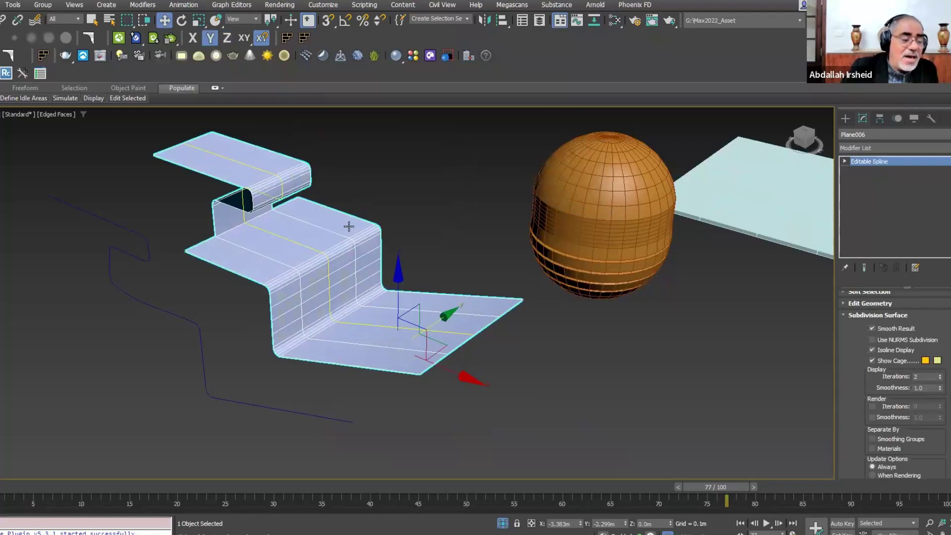
{"action": "left_click", "coordinate": [329, 239]}
Select both extracted splines together, then pick the orange sphere
{"action": "mouse_move", "coordinate": [214, 401]}
{"action": "middle_mouse_down", "text": "alt"}
{"action": "mouse_move", "coordinate": [257, 352]}
{"action": "mouse_move", "coordinate": [204, 328]}
{"action": "mouse_move", "coordinate": [241, 305]}
{"action": "mouse_move", "coordinate": [201, 328]}
{"action": "mouse_move", "coordinate": [132, 299]}
{"action": "mouse_move", "coordinate": [85, 337]}
{"action": "mouse_move", "coordinate": [102, 342]}
{"action": "mouse_move", "coordinate": [155, 324]}
{"action": "mouse_move", "coordinate": [120, 311]}
{"action": "mouse_move", "coordinate": [132, 303]}
{"action": "mouse_move", "coordinate": [271, 311]}
{"action": "mouse_move", "coordinate": [79, 346]}
{"action": "mouse_move", "coordinate": [347, 352]}
{"action": "mouse_move", "coordinate": [264, 345]}
{"action": "mouse_move", "coordinate": [345, 295]}
{"action": "mouse_move", "coordinate": [444, 299]}
{"action": "mouse_move", "coordinate": [274, 302]}
{"action": "mouse_move", "coordinate": [148, 284]}
{"action": "middle_mouse_up", "text": "alt"}
{"action": "left_click", "coordinate": [186, 325], "text": "ctrl"}
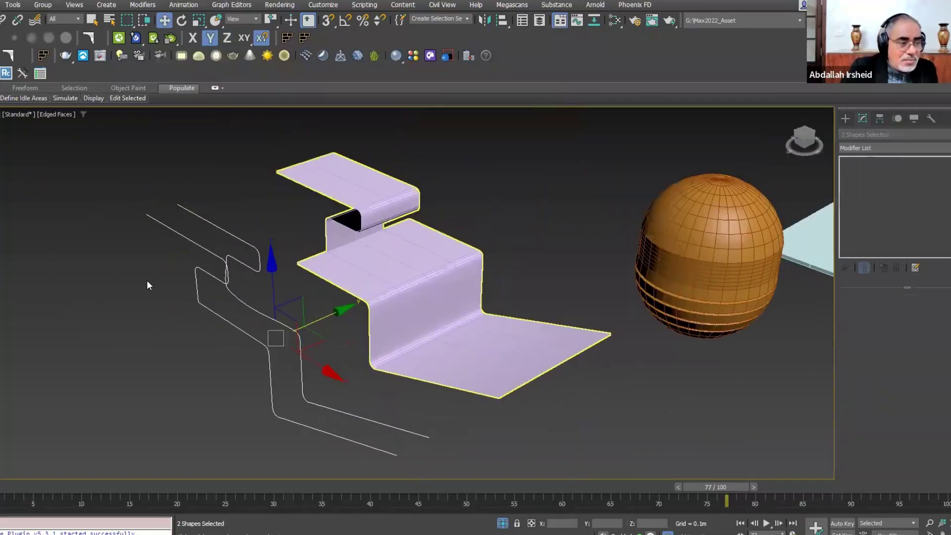
{"action": "middle_click_drag", "start_coordinate": [606, 257], "coordinate": [525, 255]}
{"action": "left_click", "coordinate": [626, 252]}
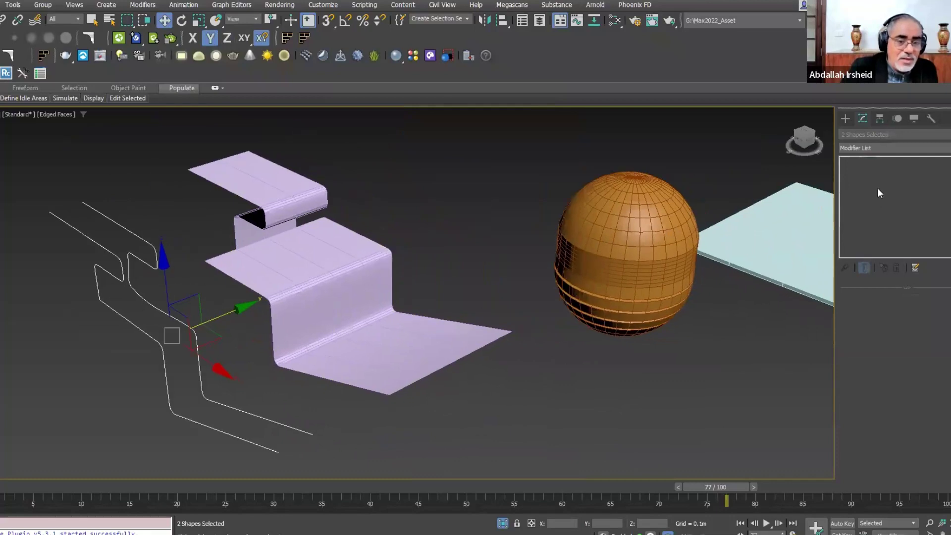
Create the spline cage Shape003 from all of Sphere001's edges
{"action": "left_click", "coordinate": [878, 188]}
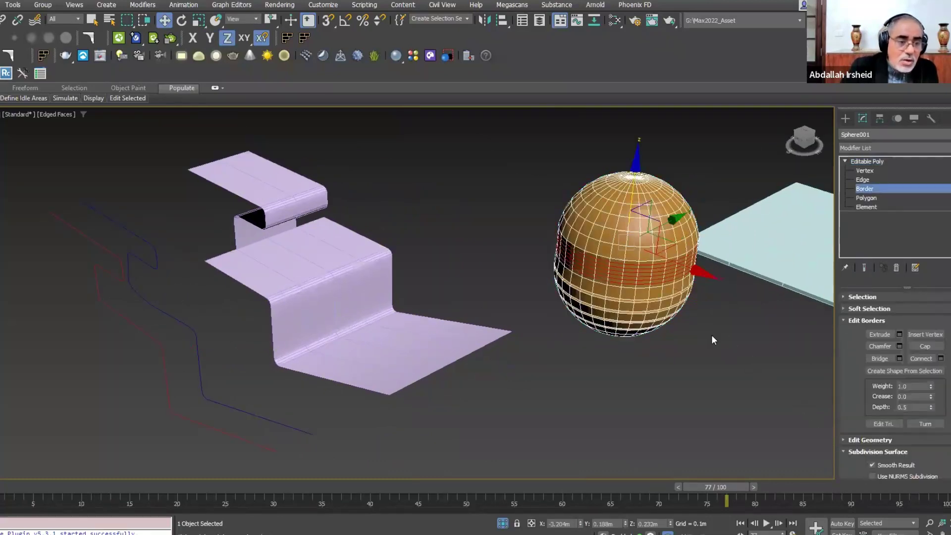
{"action": "left_click_drag", "start_coordinate": [480, 140], "coordinate": [782, 426]}
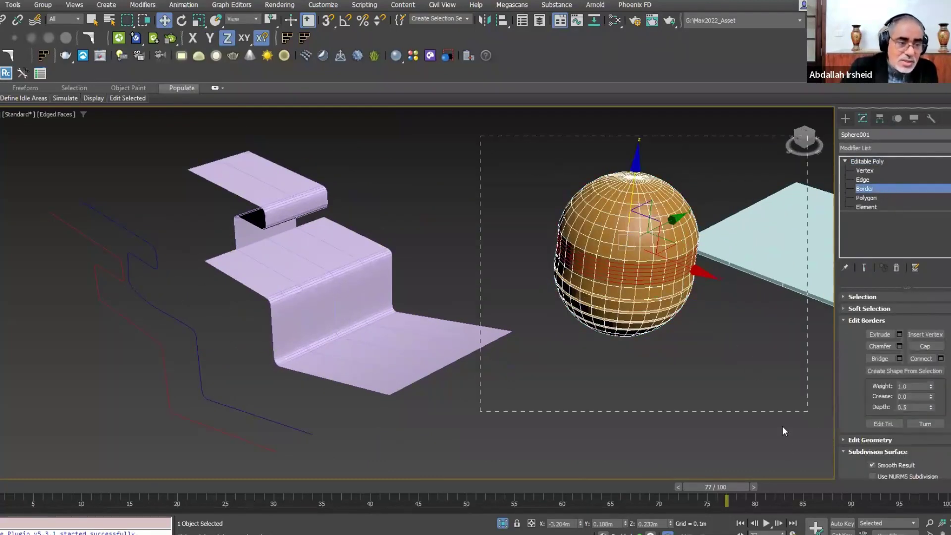
{"action": "key", "text": "2"}
{"action": "left_click_drag", "start_coordinate": [479, 141], "coordinate": [792, 441]}
{"action": "right_click", "coordinate": [640, 189]}
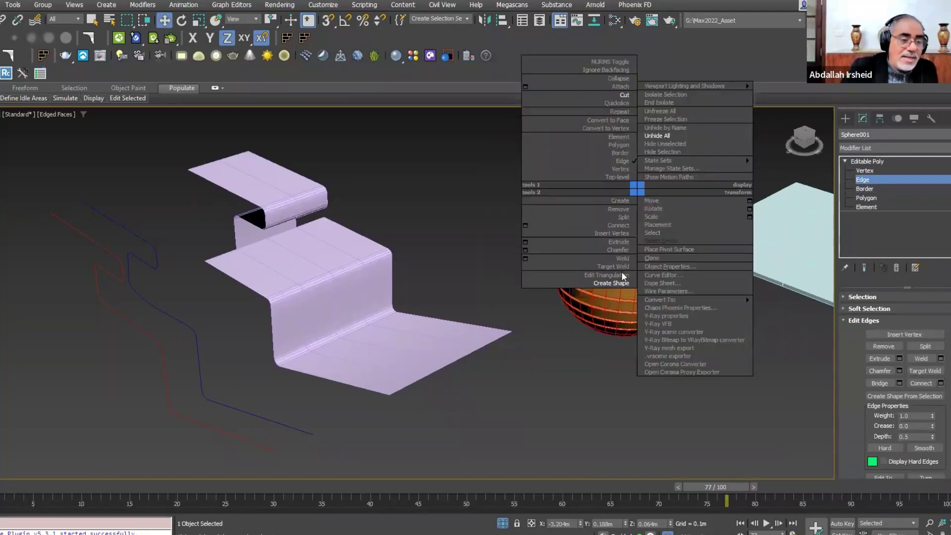
{"action": "left_click", "coordinate": [620, 280]}
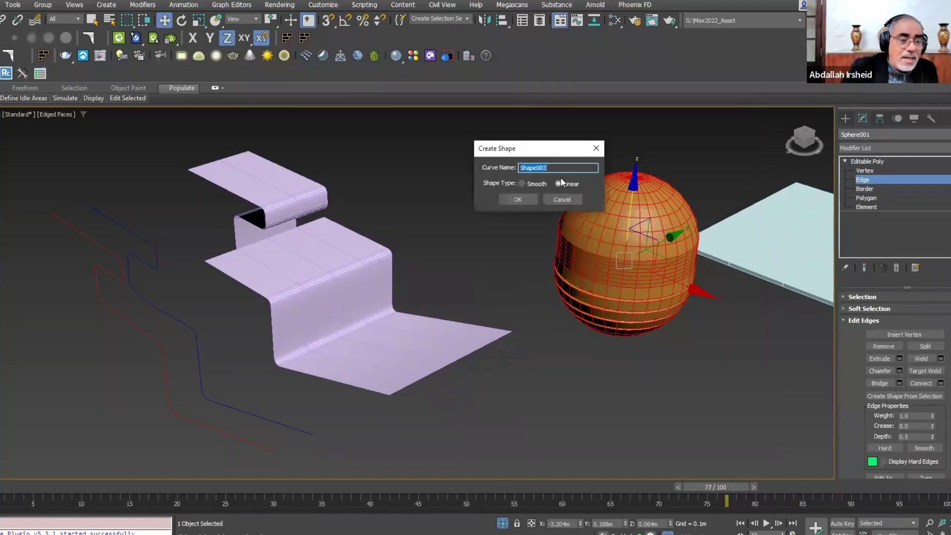
{"action": "left_click", "coordinate": [534, 196]}
Move the sphere left along X, away from the Shape003 cage
{"action": "key", "text": "2"}
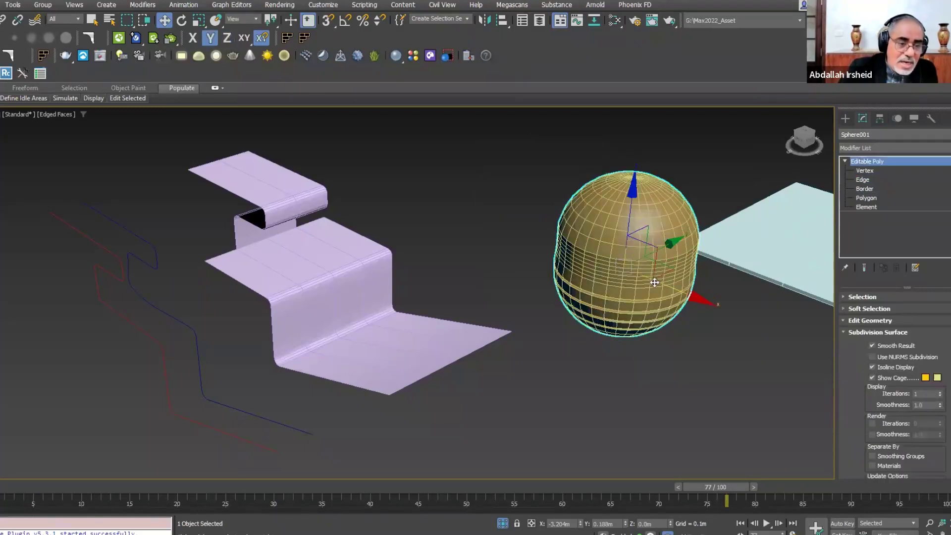
{"action": "left_click_drag", "start_coordinate": [658, 284], "coordinate": [490, 223]}
{"action": "left_click", "coordinate": [671, 214]}
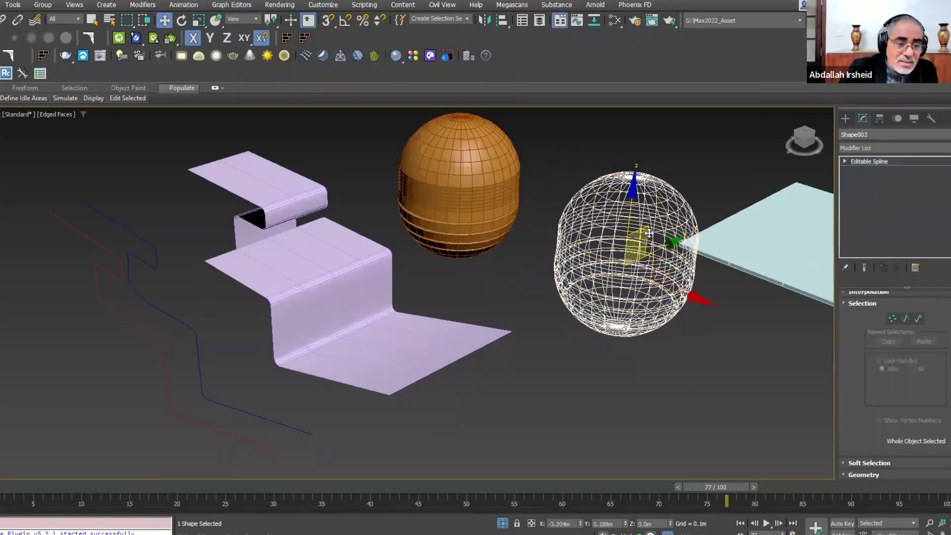
Enable Shape003 in renderer and viewport so it shows as solid tubes, shaded without edges
{"action": "scroll", "coordinate": [671, 214], "scroll_direction": "up", "scroll_amount": 3}
{"action": "middle_click_drag", "start_coordinate": [670, 214], "coordinate": [725, 252], "text": "alt"}
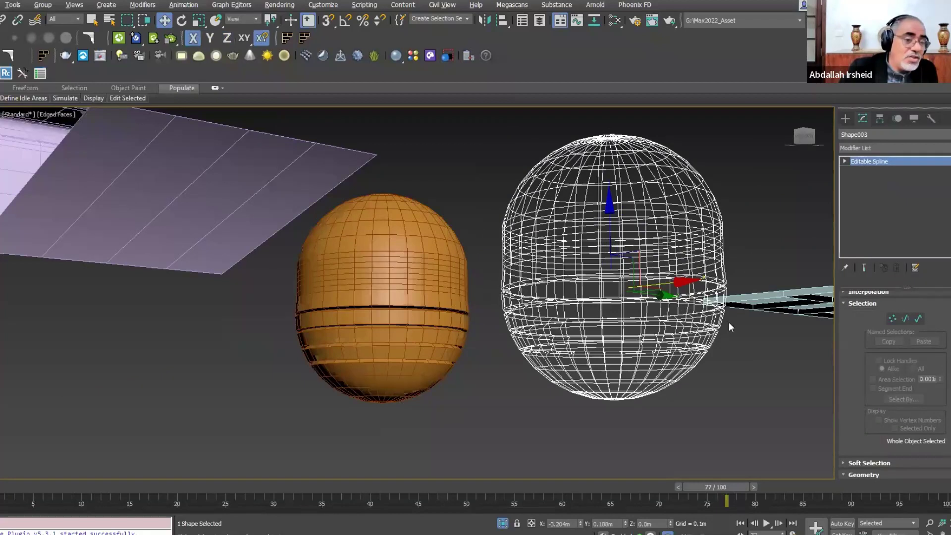
{"action": "middle_click_drag", "start_coordinate": [684, 310], "coordinate": [893, 321], "text": "alt"}
{"action": "middle_click_drag", "start_coordinate": [857, 350], "coordinate": [879, 314], "text": "alt"}
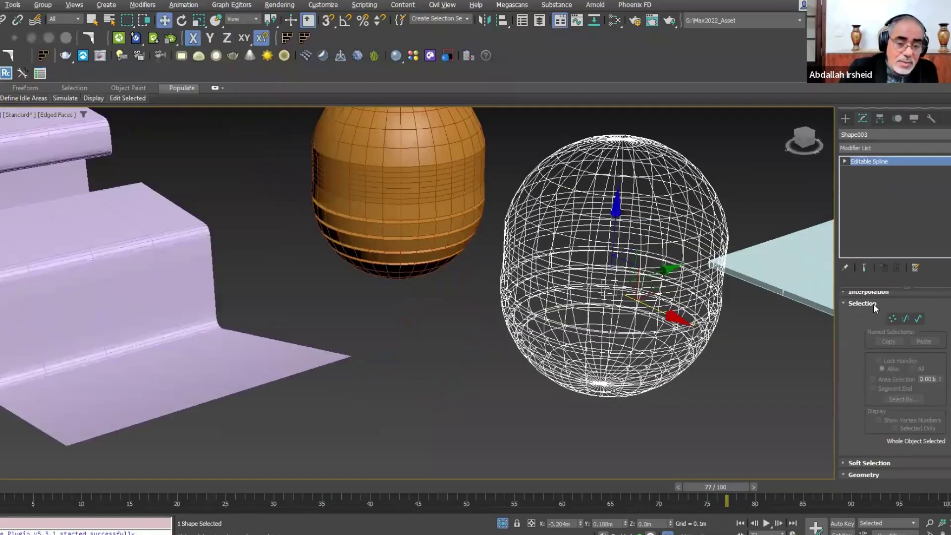
{"action": "scroll", "coordinate": [857, 319], "scroll_direction": "up", "scroll_amount": 1}
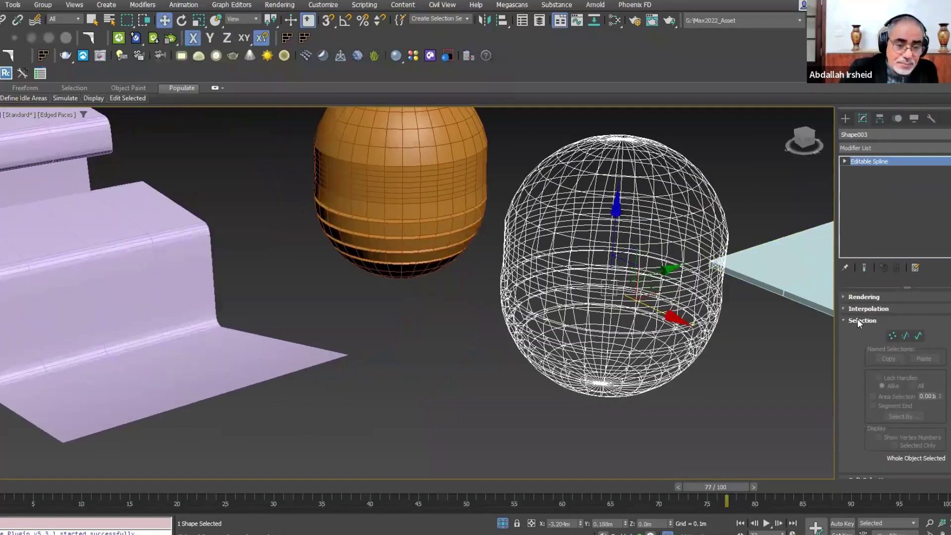
{"action": "left_click", "coordinate": [864, 297]}
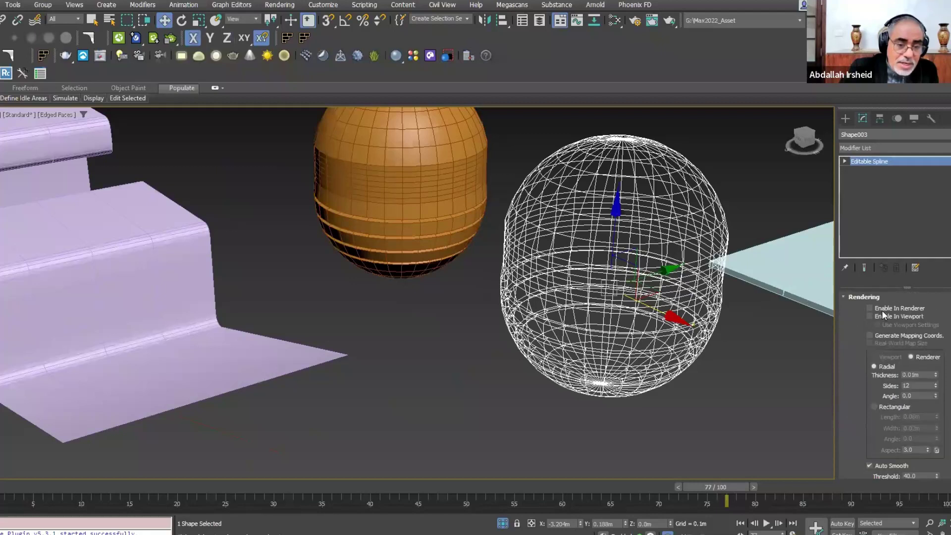
{"action": "left_click", "coordinate": [881, 315]}
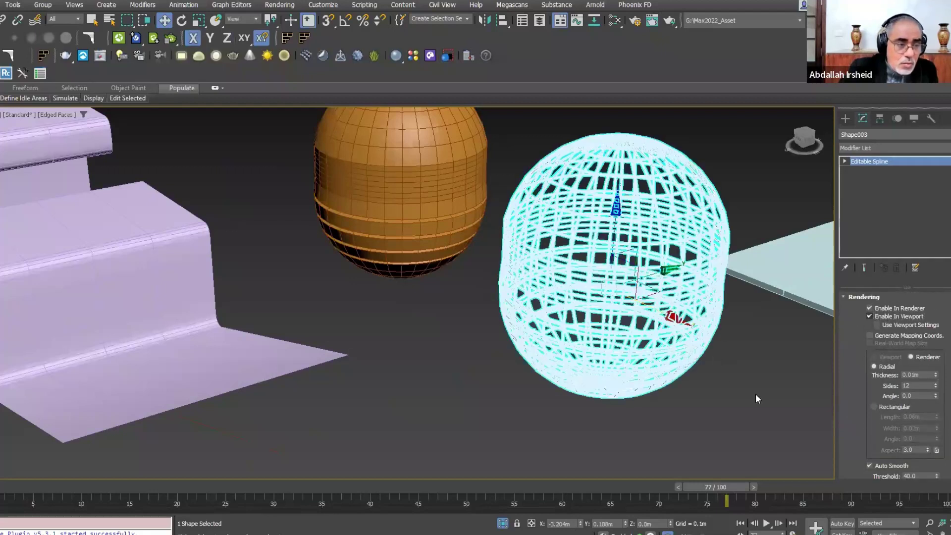
{"action": "left_click", "coordinate": [718, 373]}
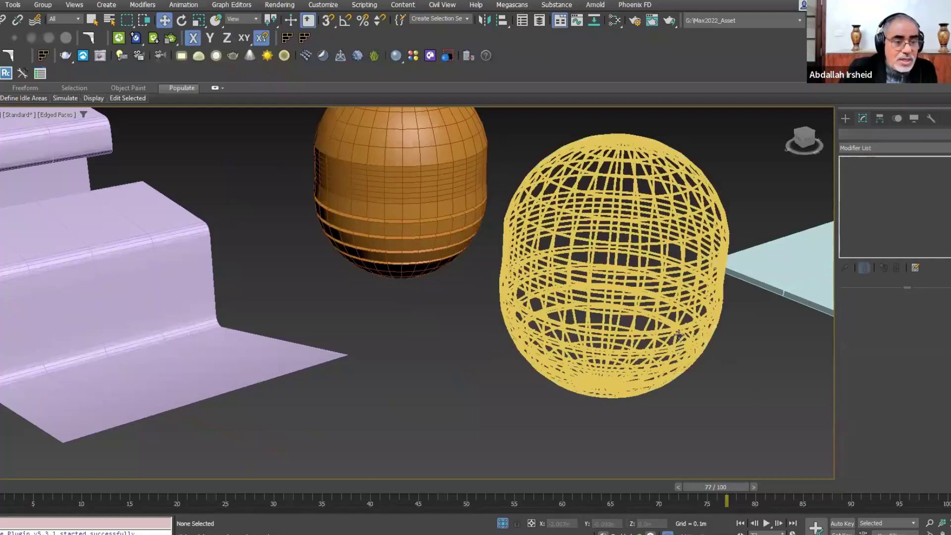
{"action": "key", "text": "F4"}
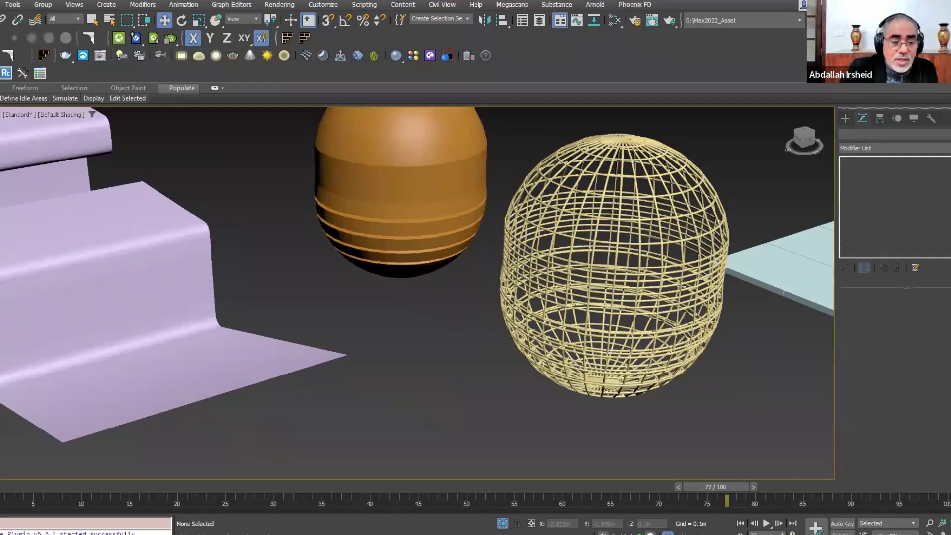
{"action": "middle_click_drag", "start_coordinate": [495, 195], "coordinate": [493, 184], "text": "alt"}
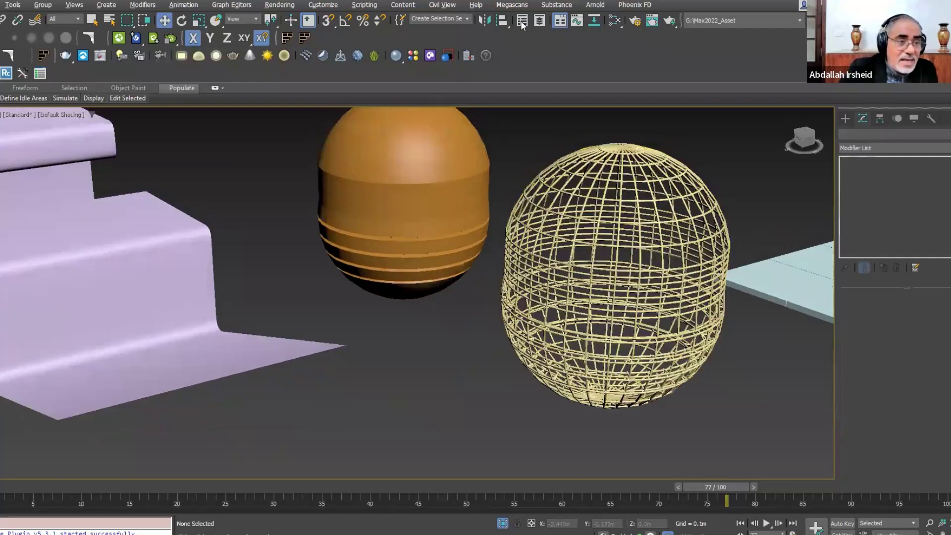
{"action": "middle_click_drag", "start_coordinate": [503, 101], "coordinate": [584, 251], "text": "alt"}
{"action": "mouse_move", "coordinate": [465, 361]}
{"action": "middle_mouse_down", "text": "alt"}
{"action": "mouse_move", "coordinate": [538, 248]}
{"action": "mouse_move", "coordinate": [527, 220]}
{"action": "mouse_move", "coordinate": [726, 292]}
{"action": "middle_mouse_up", "text": "alt"}
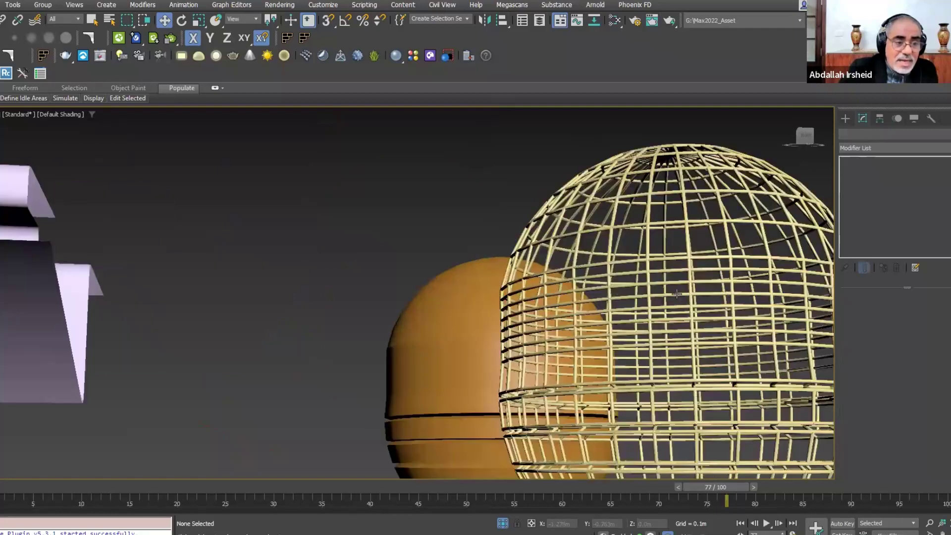
{"action": "left_click", "coordinate": [574, 269]}
{"action": "key", "text": "z"}
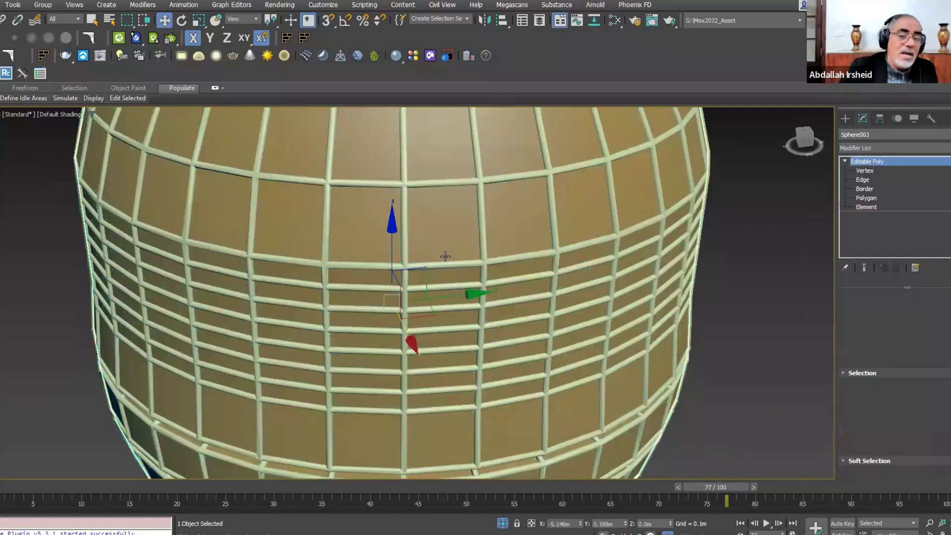
{"action": "key", "text": "Delete"}
{"action": "scroll", "coordinate": [511, 281], "scroll_direction": "down", "scroll_amount": 10}
{"action": "mouse_move", "coordinate": [543, 291]}
{"action": "middle_mouse_down", "text": "alt"}
{"action": "mouse_move", "coordinate": [568, 248]}
{"action": "mouse_move", "coordinate": [548, 221]}
{"action": "middle_mouse_up", "text": "alt"}
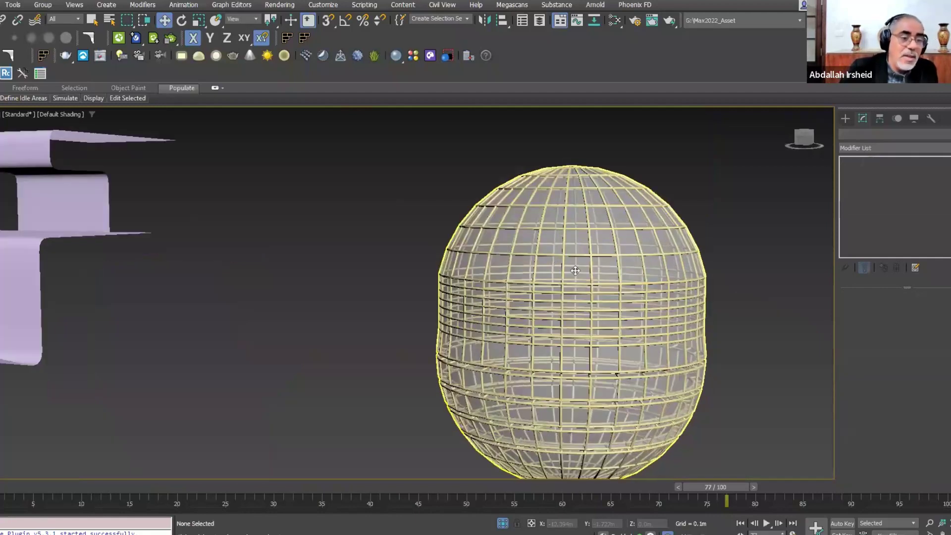
{"action": "left_click", "coordinate": [572, 284]}
{"action": "scroll", "coordinate": [566, 266], "scroll_direction": "up", "scroll_amount": 3}
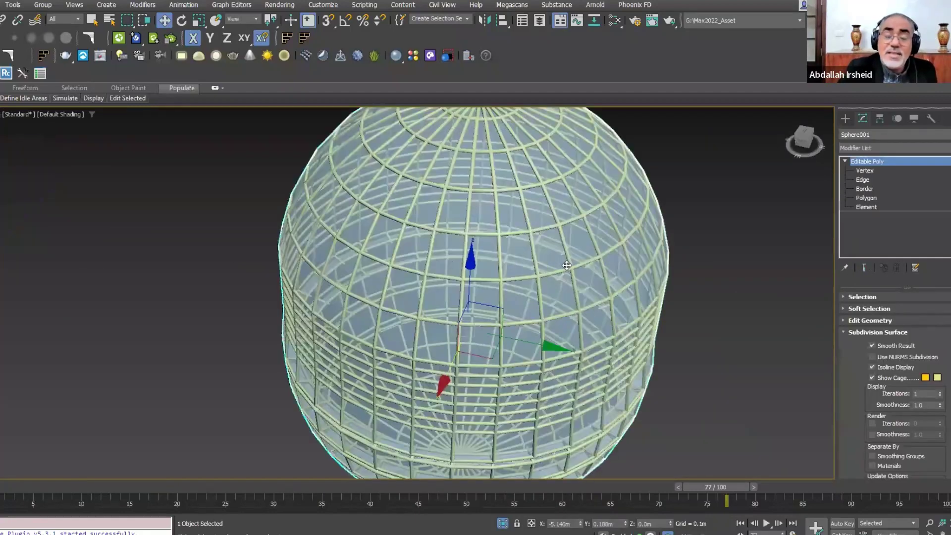
{"action": "scroll", "coordinate": [568, 266], "scroll_direction": "up", "scroll_amount": 1}
{"action": "scroll", "coordinate": [567, 266], "scroll_direction": "up", "scroll_amount": 2}
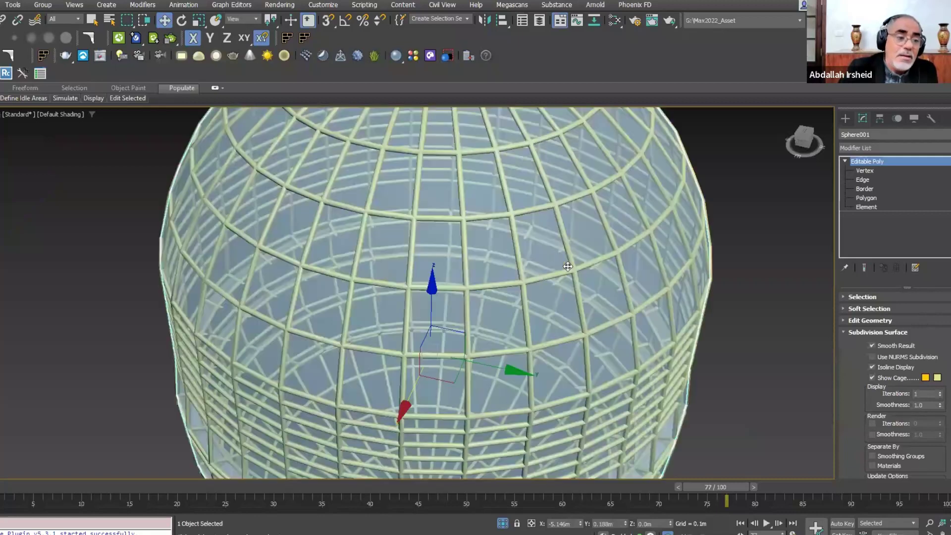
{"action": "scroll", "coordinate": [568, 266], "scroll_direction": "down", "scroll_amount": 3}
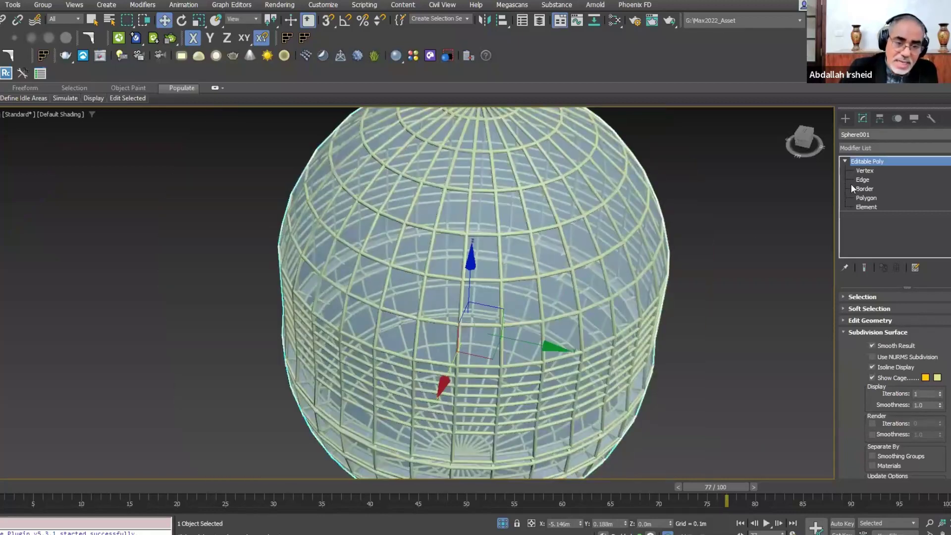
{"action": "scroll", "coordinate": [609, 307], "scroll_direction": "down", "scroll_amount": 2}
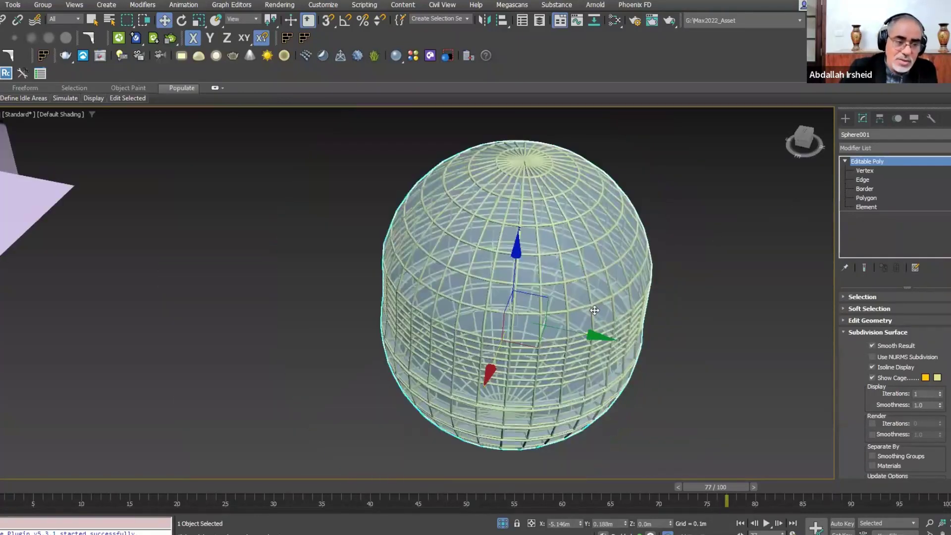
{"action": "scroll", "coordinate": [641, 286], "scroll_direction": "up", "scroll_amount": 1}
{"action": "scroll", "coordinate": [607, 301], "scroll_direction": "down", "scroll_amount": 2}
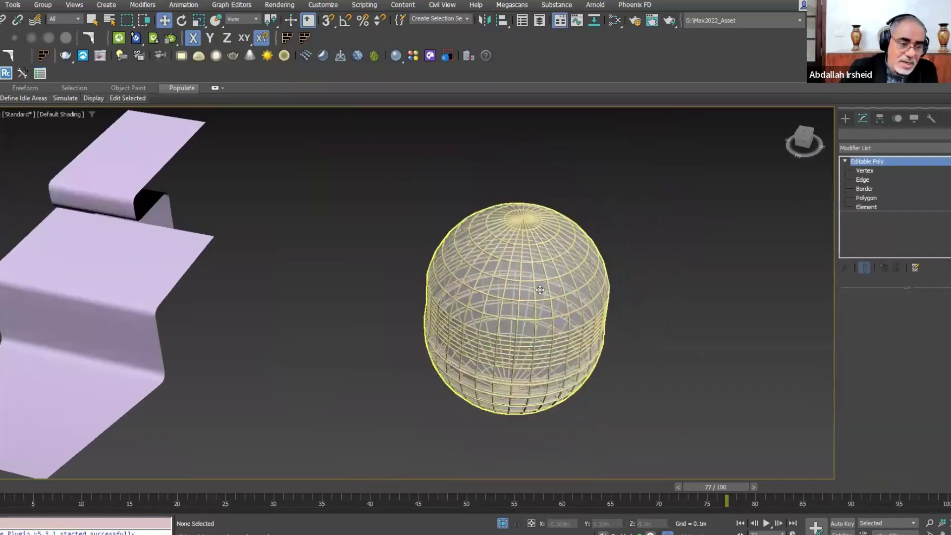
{"action": "scroll", "coordinate": [538, 292], "scroll_direction": "up", "scroll_amount": 1}
{"action": "scroll", "coordinate": [541, 285], "scroll_direction": "up", "scroll_amount": 1}
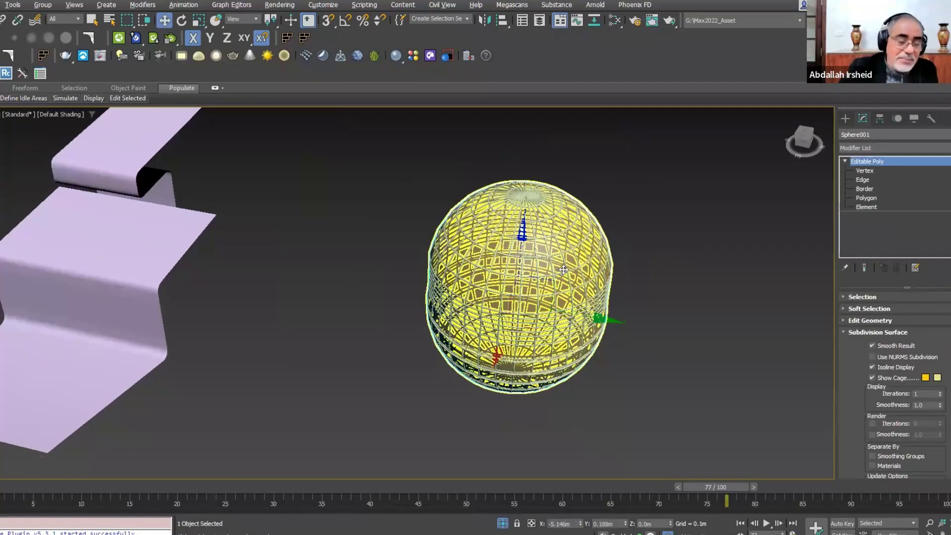
{"action": "scroll", "coordinate": [543, 273], "scroll_direction": "up", "scroll_amount": 2}
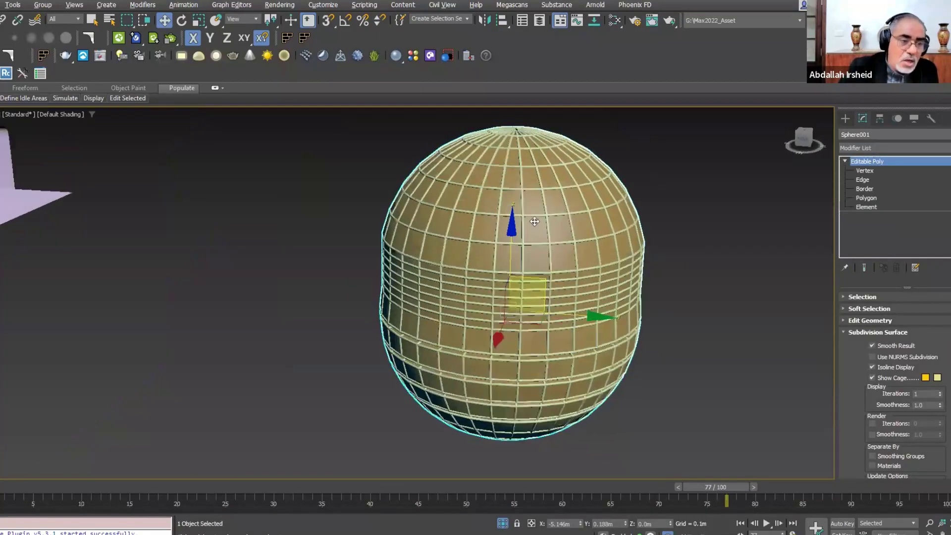
{"action": "scroll", "coordinate": [525, 203], "scroll_direction": "up", "scroll_amount": 2}
{"action": "scroll", "coordinate": [506, 180], "scroll_direction": "up", "scroll_amount": 4}
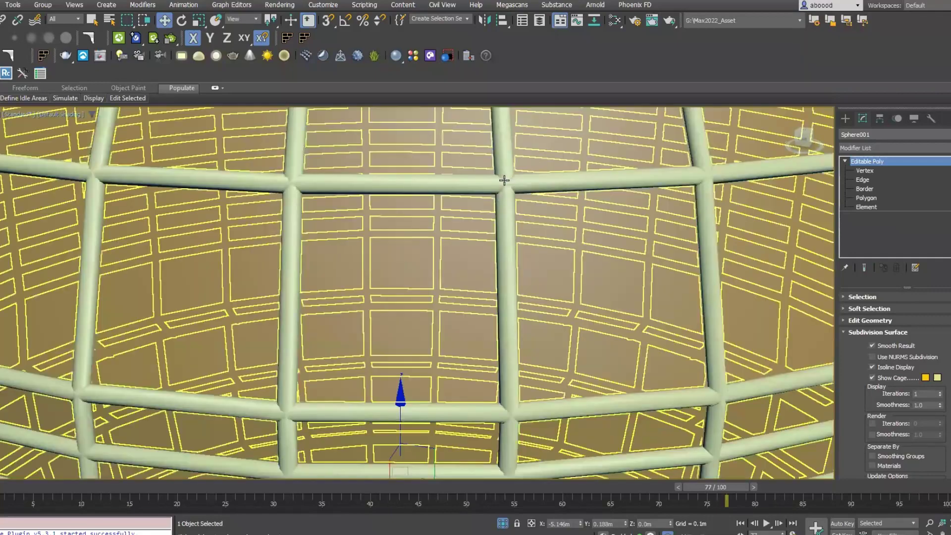
{"action": "scroll", "coordinate": [506, 213], "scroll_direction": "down", "scroll_amount": 2}
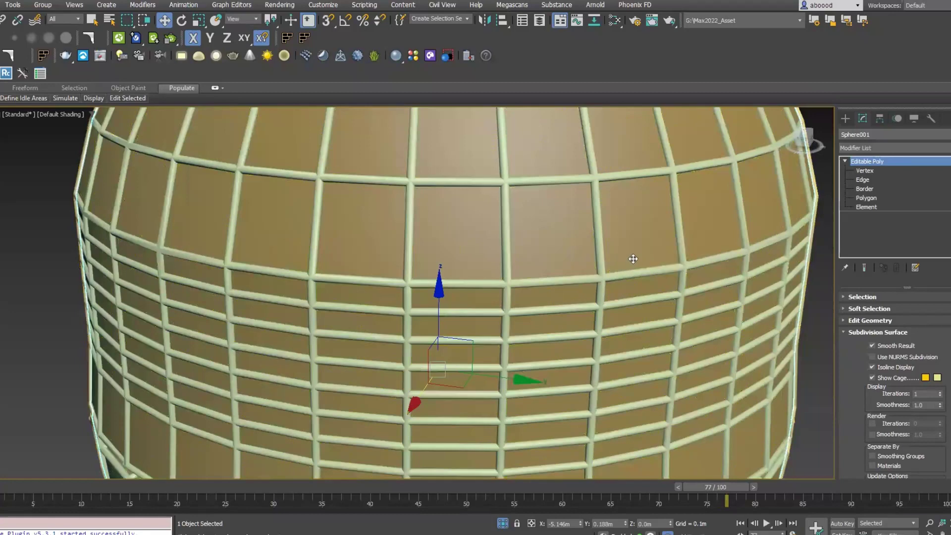
{"action": "scroll", "coordinate": [632, 281], "scroll_direction": "down", "scroll_amount": 3}
{"action": "scroll", "coordinate": [632, 280], "scroll_direction": "down", "scroll_amount": 3}
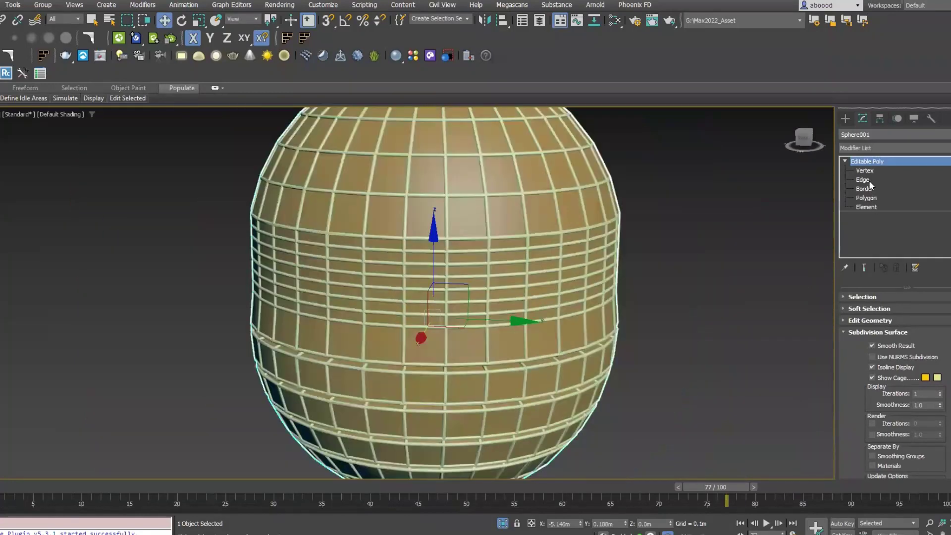
Step through Sphere001's vertex and edge Weight and Crease values at sub-object level
{"action": "left_click", "coordinate": [868, 181]}
{"action": "mouse_move", "coordinate": [856, 417]}
{"action": "left_mouse_down"}
{"action": "mouse_move", "coordinate": [865, 352]}
{"action": "mouse_move", "coordinate": [880, 355]}
{"action": "mouse_move", "coordinate": [862, 371]}
{"action": "left_mouse_up"}
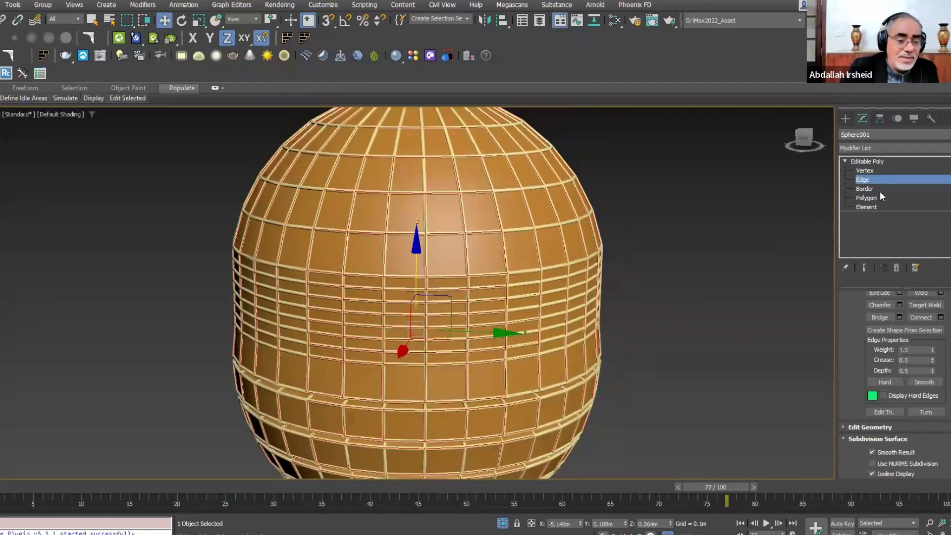
{"action": "key", "text": "1"}
{"action": "left_click_drag", "start_coordinate": [869, 347], "coordinate": [909, 355]}
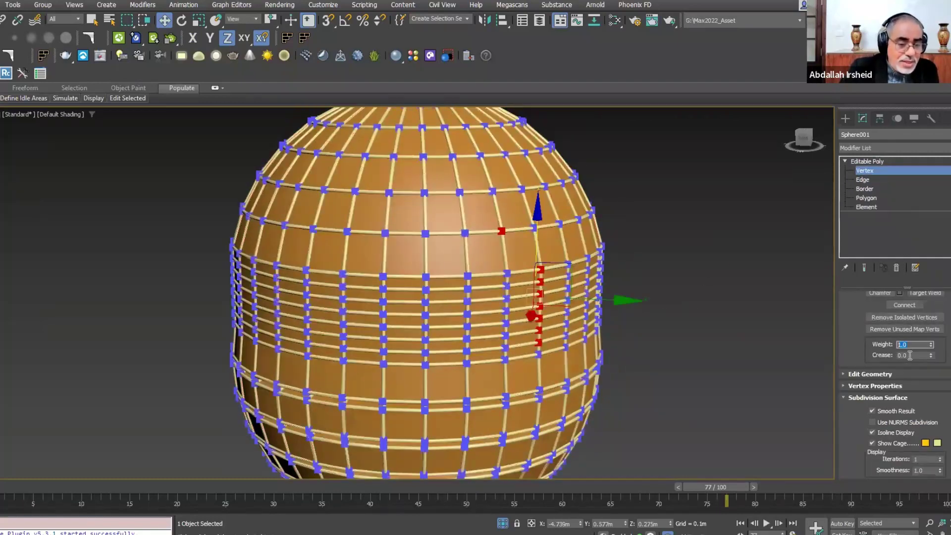
{"action": "left_click", "coordinate": [900, 354]}
{"action": "type", "text": "1"}
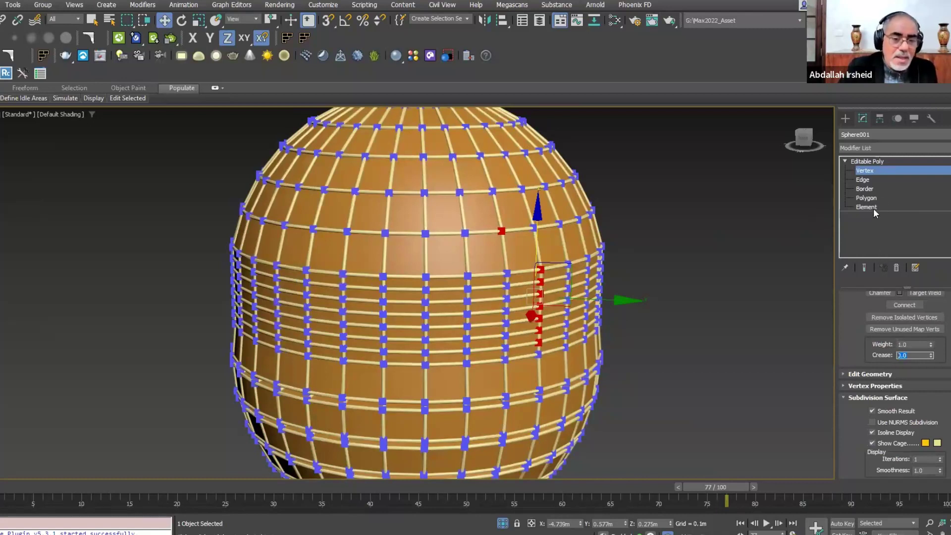
{"action": "left_click", "coordinate": [872, 179]}
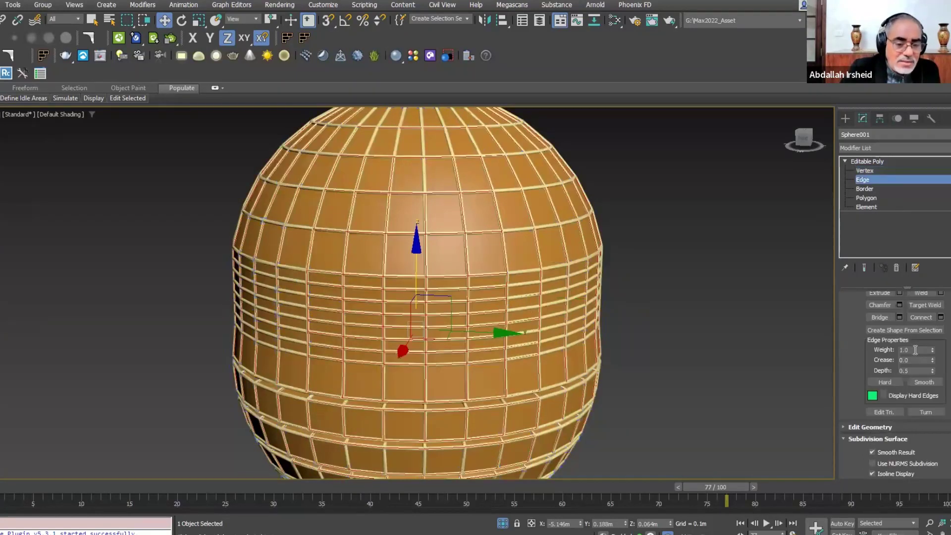
{"action": "key", "text": "Tab"}
{"action": "key", "text": "Tab"}
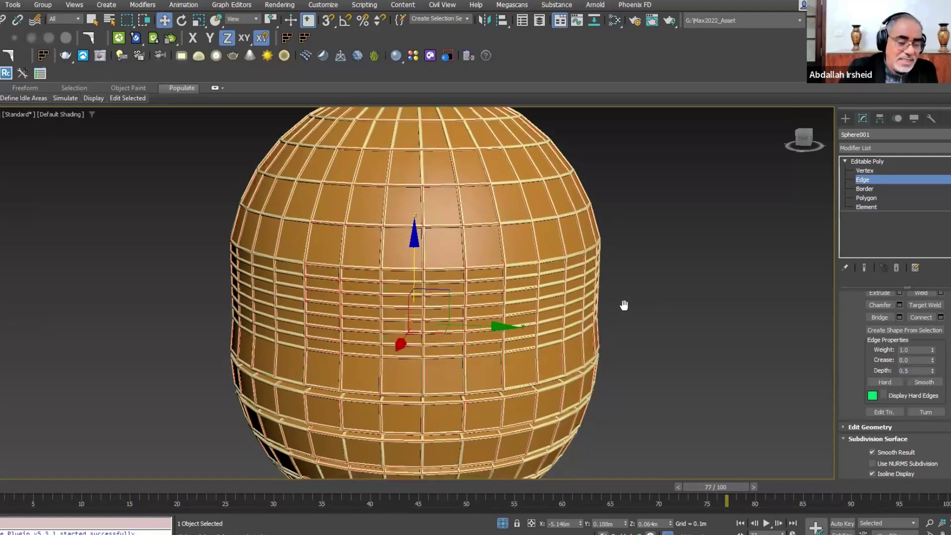
{"action": "middle_click_drag", "start_coordinate": [622, 303], "coordinate": [631, 323]}
{"action": "left_click_drag", "start_coordinate": [803, 141], "coordinate": [848, 128]}
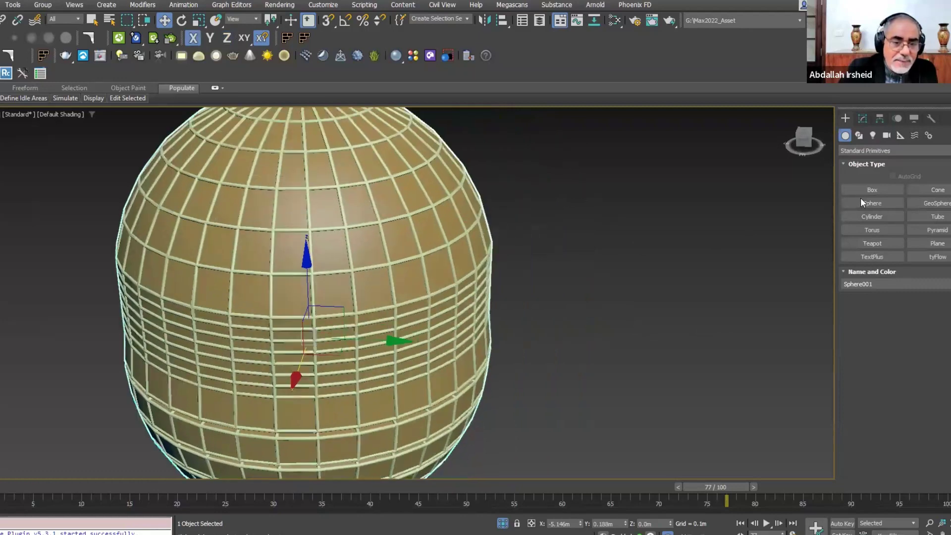
Create a new sphere and a box beside the first sphere
{"action": "left_click", "coordinate": [870, 202]}
{"action": "middle_click_drag", "start_coordinate": [598, 279], "coordinate": [567, 348]}
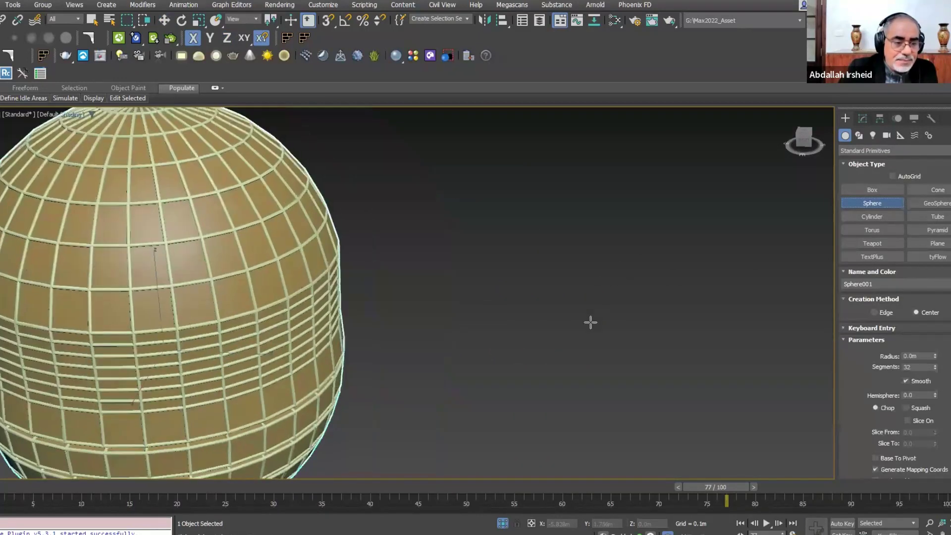
{"action": "scroll", "coordinate": [620, 296], "scroll_direction": "down", "scroll_amount": 3}
{"action": "left_click_drag", "start_coordinate": [620, 297], "coordinate": [631, 306]}
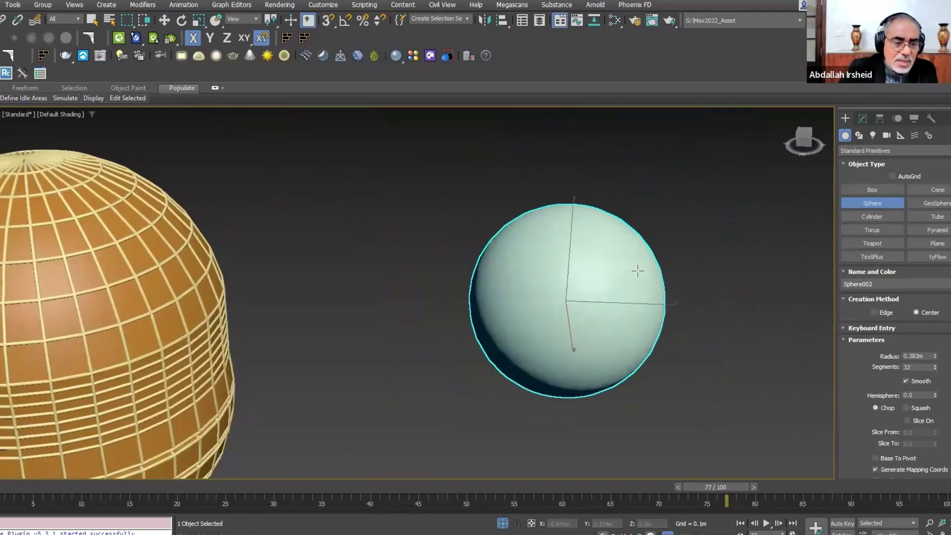
{"action": "left_click_drag", "start_coordinate": [533, 355], "coordinate": [533, 346]}
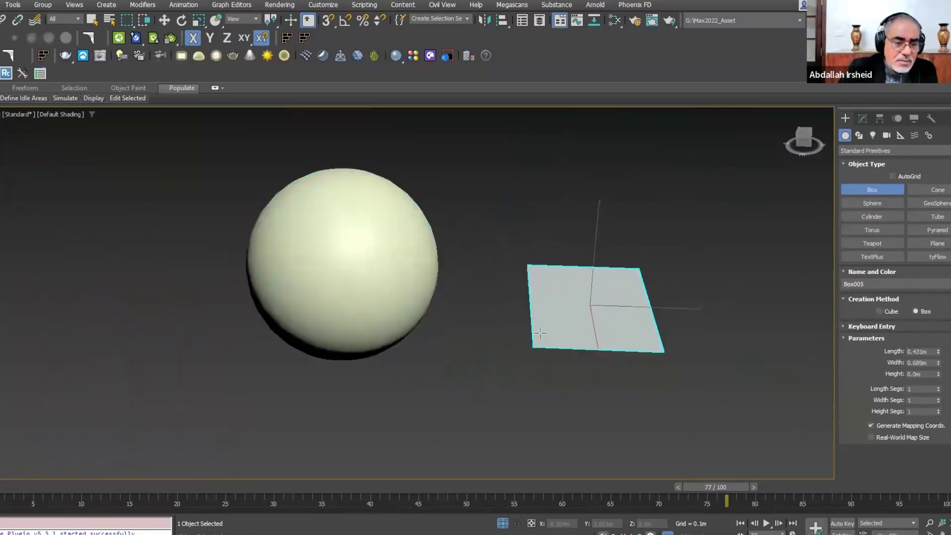
{"action": "left_click", "coordinate": [545, 245]}
Convert the box to Editable Poly smoothed by NURMS subdivision at 3 iterations
{"action": "right_click", "coordinate": [589, 218]}
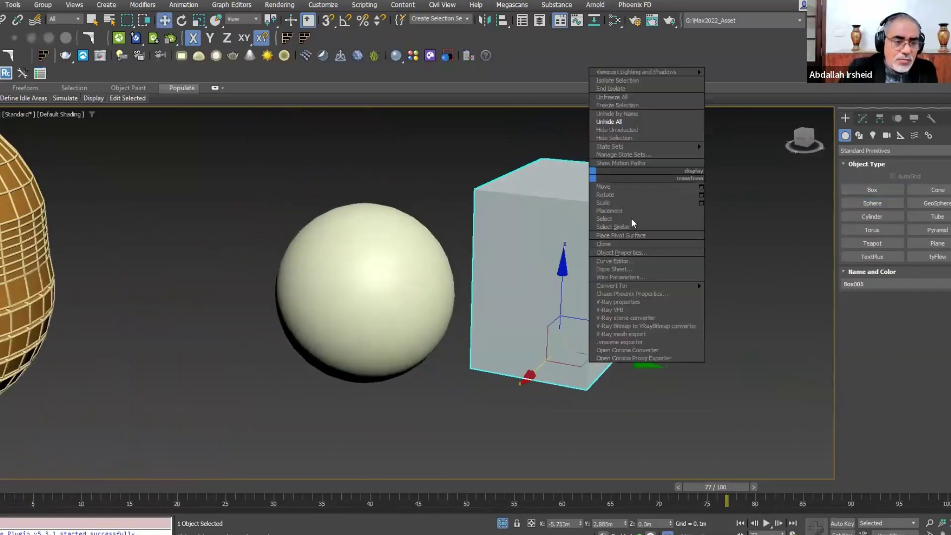
{"action": "left_click", "coordinate": [729, 294]}
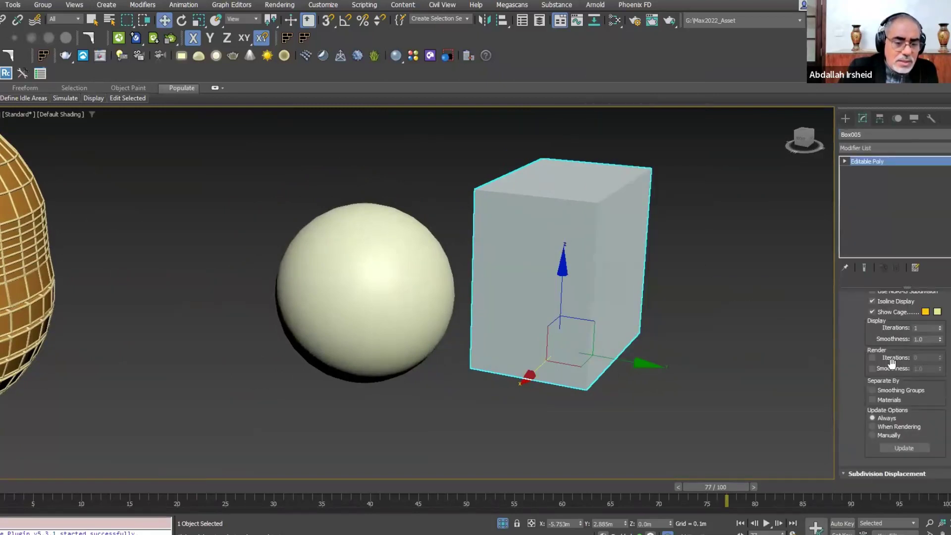
{"action": "left_click_drag", "start_coordinate": [868, 338], "coordinate": [868, 358]}
{"action": "left_click", "coordinate": [886, 331]}
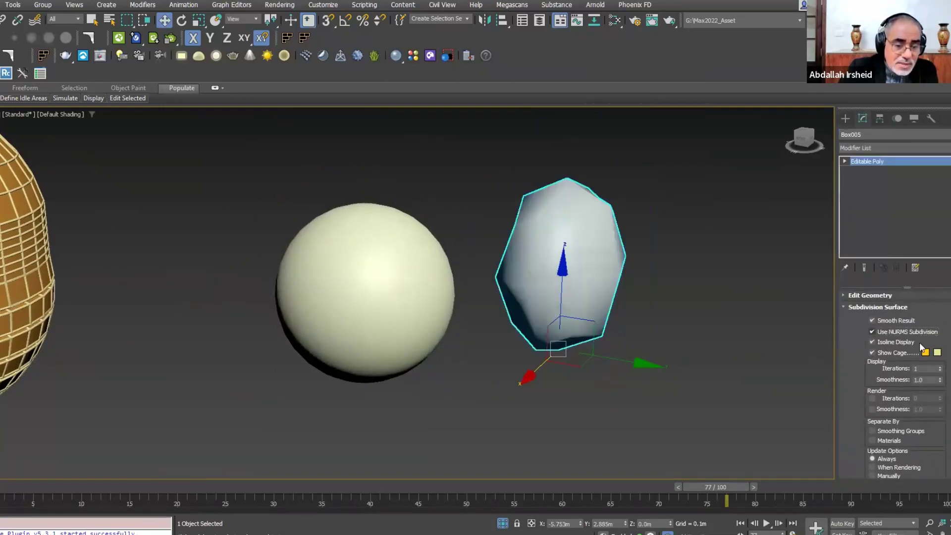
{"action": "left_click", "coordinate": [940, 367]}
{"action": "left_click", "coordinate": [940, 367]}
{"action": "mouse_move", "coordinate": [720, 289]}
{"action": "middle_mouse_down", "text": "alt"}
{"action": "mouse_move", "coordinate": [708, 238]}
{"action": "mouse_move", "coordinate": [570, 256]}
{"action": "mouse_move", "coordinate": [526, 282]}
{"action": "mouse_move", "coordinate": [889, 317]}
{"action": "mouse_move", "coordinate": [849, 166]}
{"action": "middle_mouse_up", "text": "alt"}
{"action": "mouse_move", "coordinate": [659, 246]}
{"action": "middle_mouse_down", "text": "alt"}
{"action": "mouse_move", "coordinate": [625, 263]}
{"action": "mouse_move", "coordinate": [796, 253]}
{"action": "mouse_move", "coordinate": [903, 323]}
{"action": "middle_mouse_up", "text": "alt"}
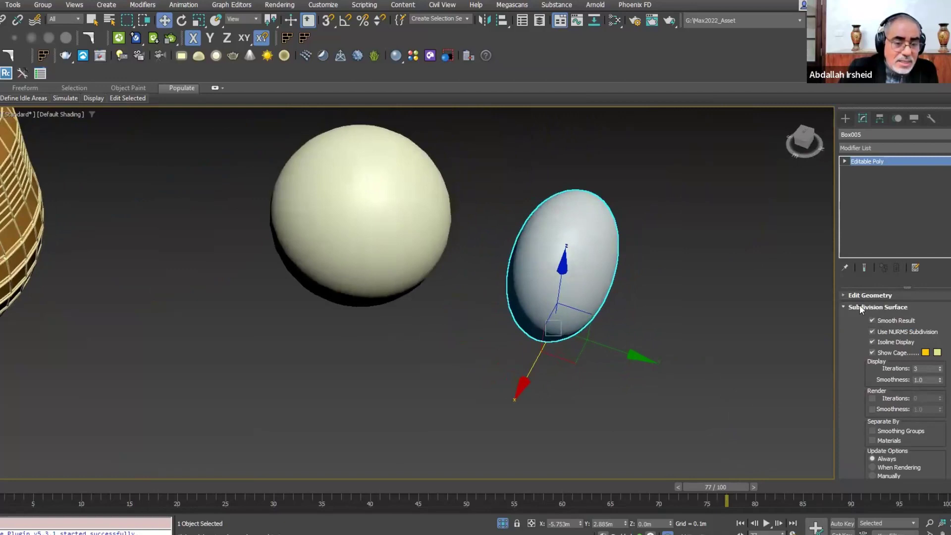
{"action": "scroll", "coordinate": [861, 322], "scroll_direction": "up", "scroll_amount": 2}
{"action": "left_click", "coordinate": [859, 332]}
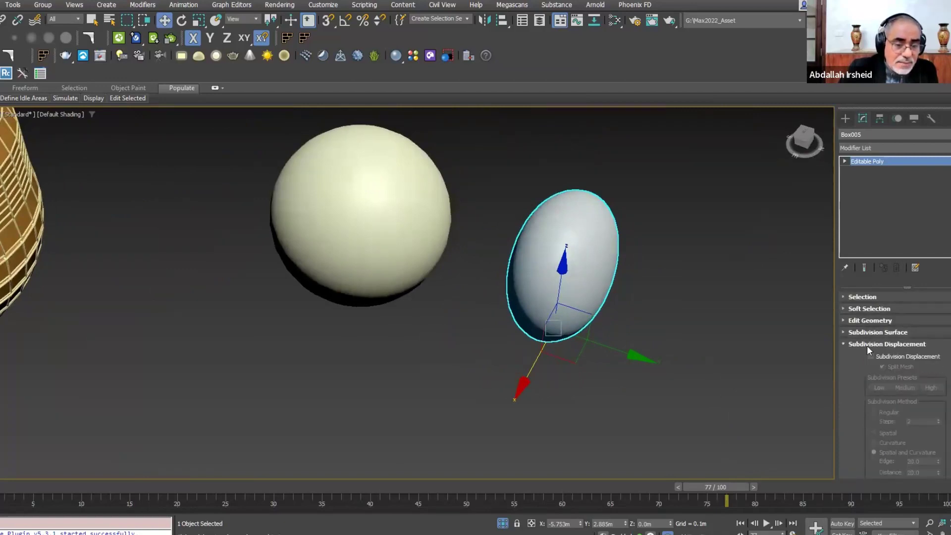
Select an edge of the smoothed box at Edge level
{"action": "left_click", "coordinate": [843, 162]}
{"action": "left_click", "coordinate": [863, 180]}
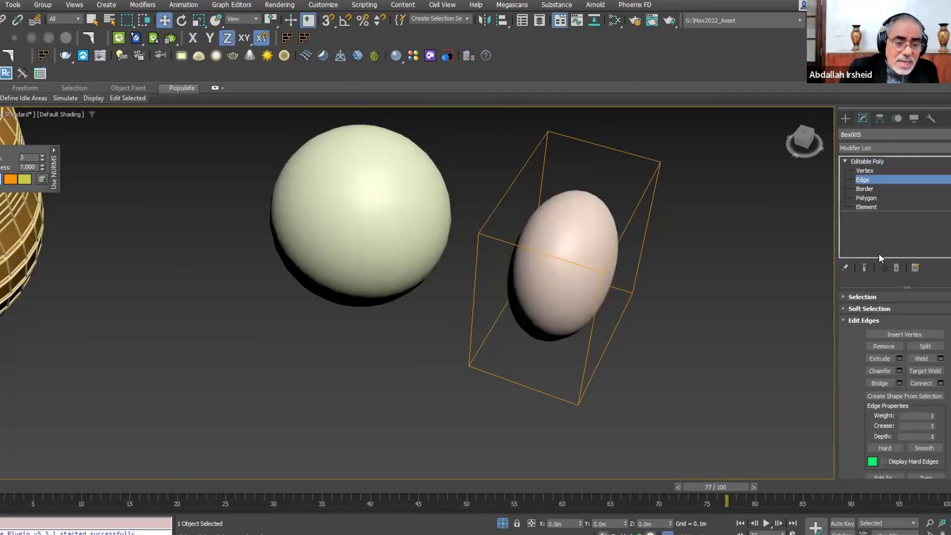
{"action": "left_click", "coordinate": [641, 195]}
{"action": "middle_click_drag", "start_coordinate": [637, 205], "coordinate": [670, 197], "text": "alt"}
Select Box005's full top edge loop, trying an initial crease of about 0.76
{"action": "left_click_drag", "start_coordinate": [930, 429], "coordinate": [942, 361]}
{"action": "left_click", "coordinate": [595, 233], "text": "ctrl"}
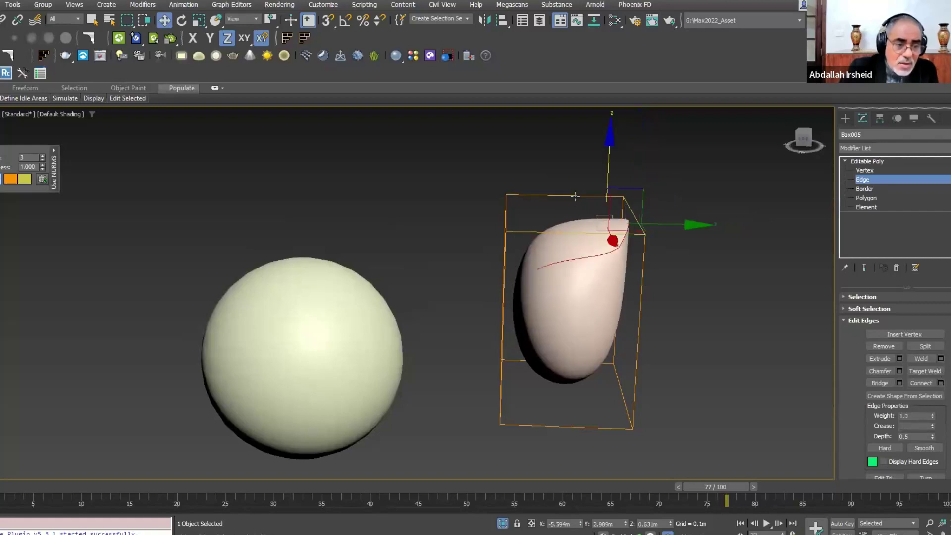
{"action": "left_click_drag", "start_coordinate": [574, 196], "coordinate": [531, 202]}
{"action": "middle_click_drag", "start_coordinate": [505, 208], "coordinate": [512, 218], "text": "alt"}
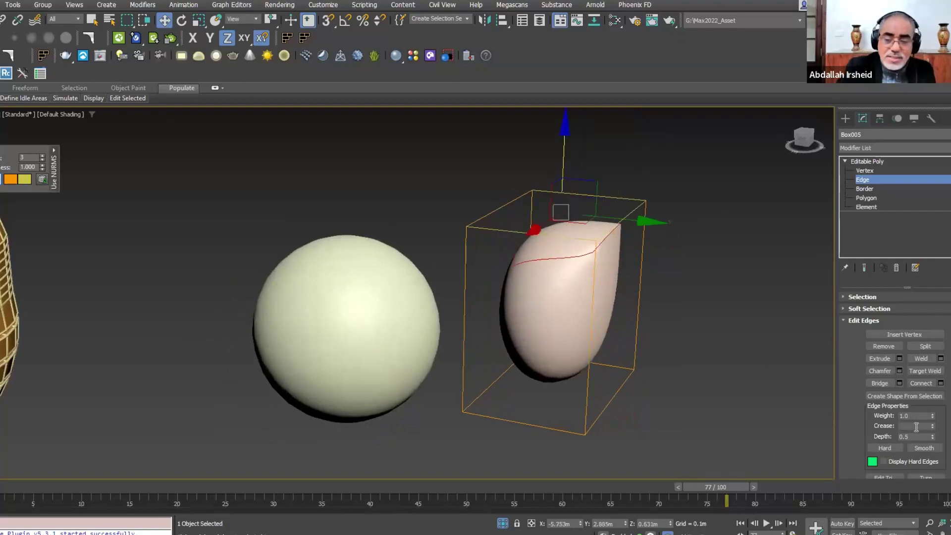
{"action": "middle_click_drag", "start_coordinate": [728, 355], "coordinate": [608, 197], "text": "alt"}
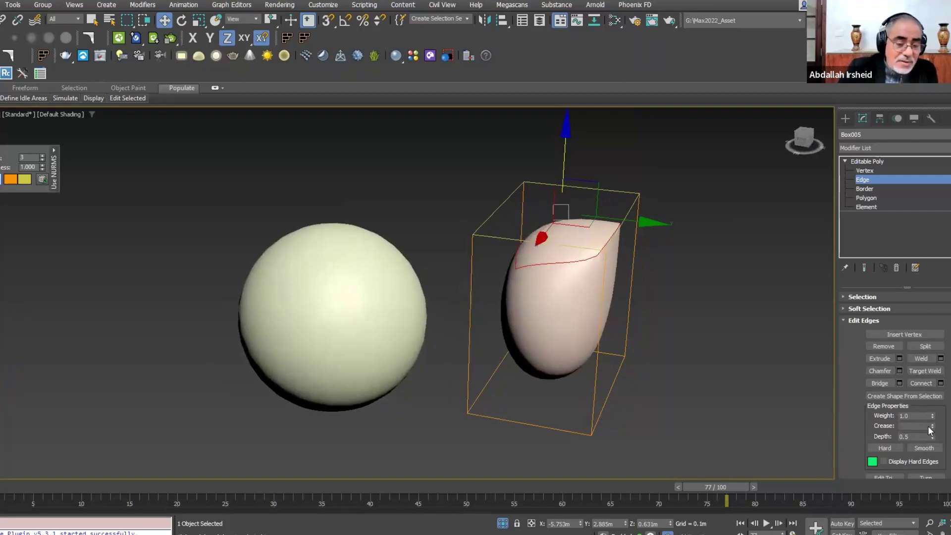
Give the top edges weight 0.89, crease 0.78 and depth 0.68
{"action": "left_click_drag", "start_coordinate": [930, 427], "coordinate": [934, 402]}
{"action": "mouse_move", "coordinate": [672, 293]}
{"action": "middle_mouse_down", "text": "alt"}
{"action": "mouse_move", "coordinate": [547, 250]}
{"action": "mouse_move", "coordinate": [494, 270]}
{"action": "mouse_move", "coordinate": [584, 283]}
{"action": "mouse_move", "coordinate": [544, 257]}
{"action": "mouse_move", "coordinate": [584, 245]}
{"action": "mouse_move", "coordinate": [582, 220]}
{"action": "mouse_move", "coordinate": [621, 218]}
{"action": "middle_mouse_up", "text": "alt"}
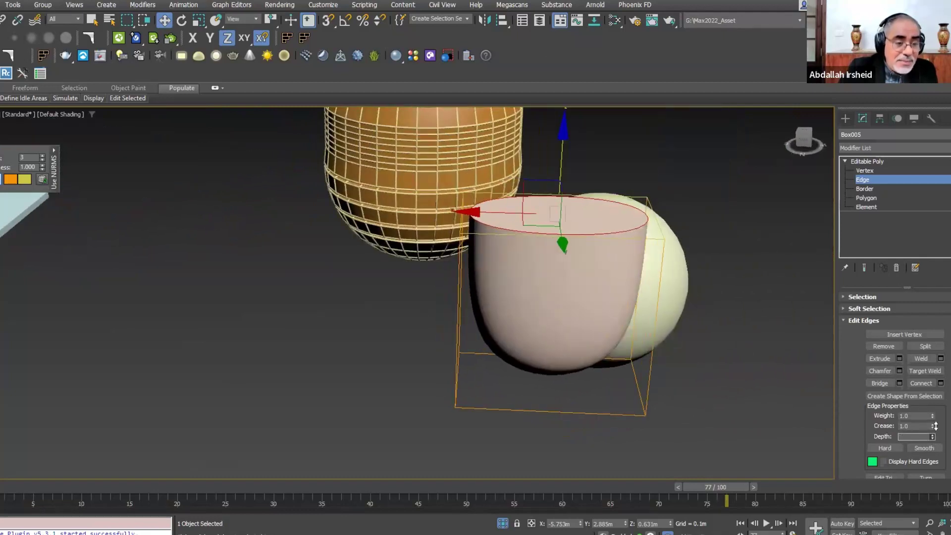
{"action": "right_click", "coordinate": [931, 416]}
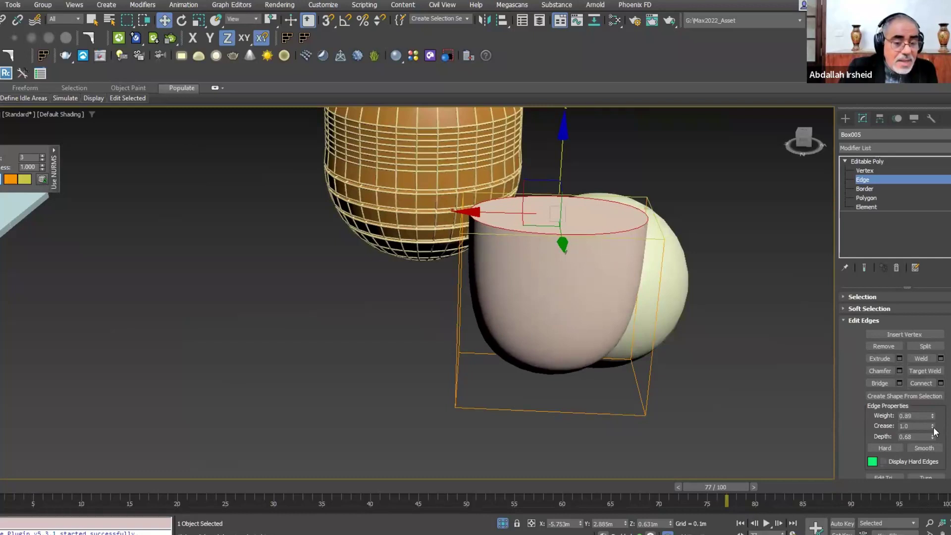
{"action": "left_click_drag", "start_coordinate": [923, 509], "coordinate": [928, 483]}
{"action": "left_click_drag", "start_coordinate": [932, 426], "coordinate": [936, 426]}
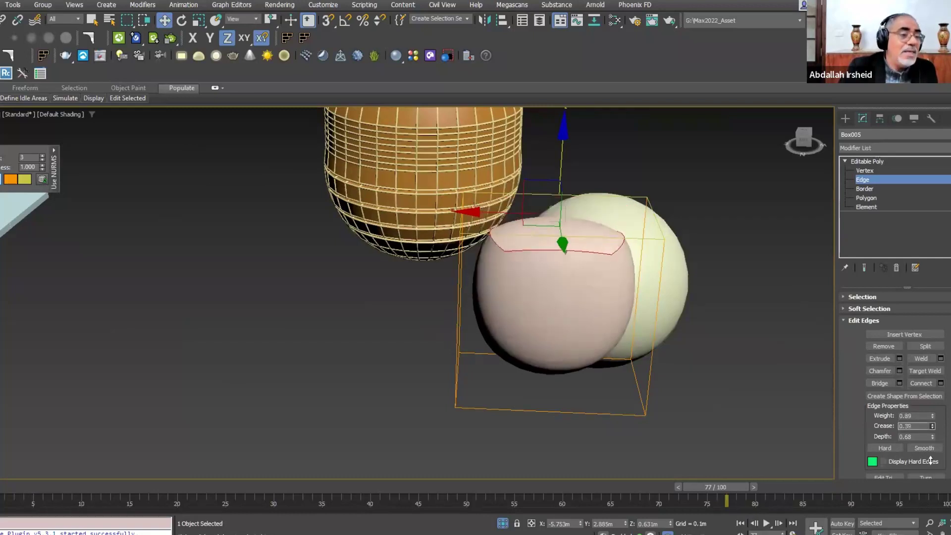
{"action": "left_click_drag", "start_coordinate": [939, 414], "coordinate": [940, 427]}
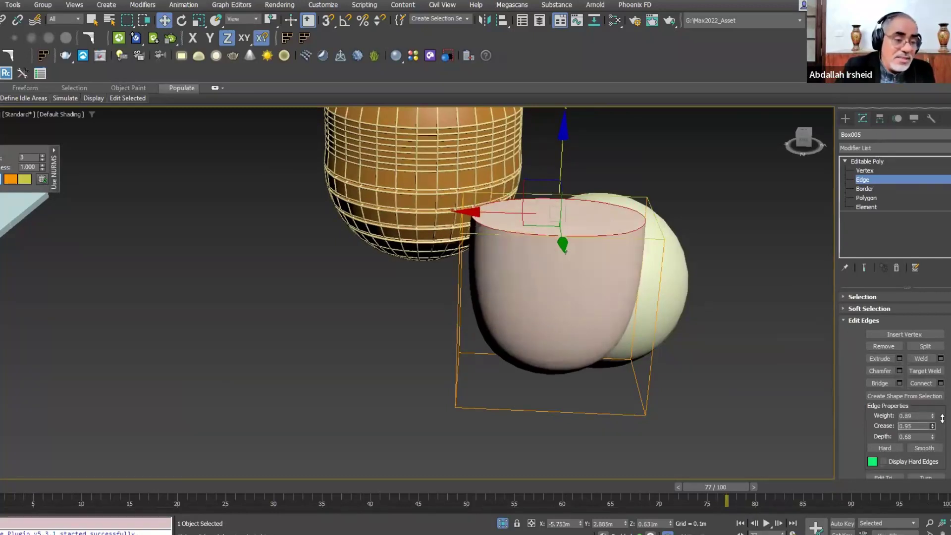
{"action": "mouse_move", "coordinate": [664, 335]}
{"action": "middle_mouse_down", "text": "alt"}
{"action": "mouse_move", "coordinate": [548, 254]}
{"action": "mouse_move", "coordinate": [801, 331]}
{"action": "middle_mouse_up", "text": "alt"}
Compare NURMS smoothing off and on in Subdivision Surface settings, and lower the iterations
{"action": "left_click", "coordinate": [866, 321]}
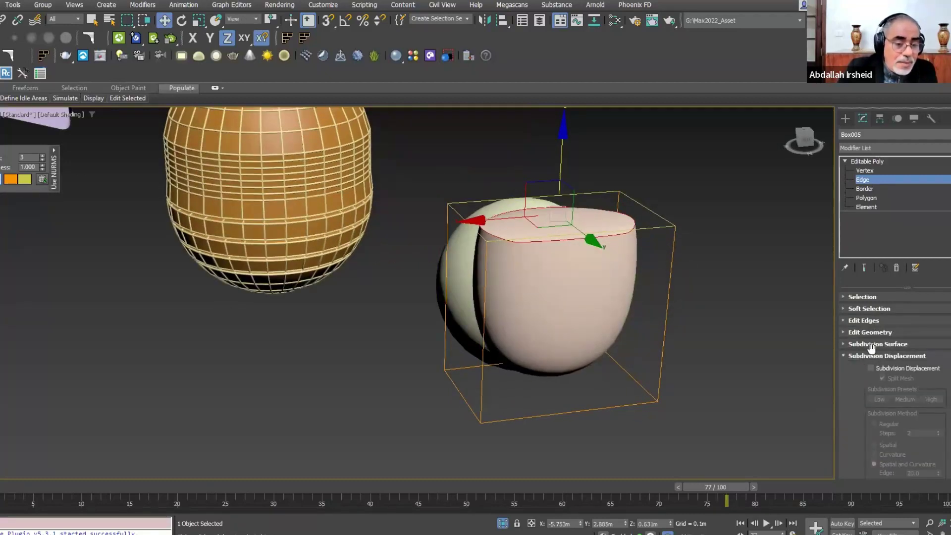
{"action": "left_click", "coordinate": [876, 343]}
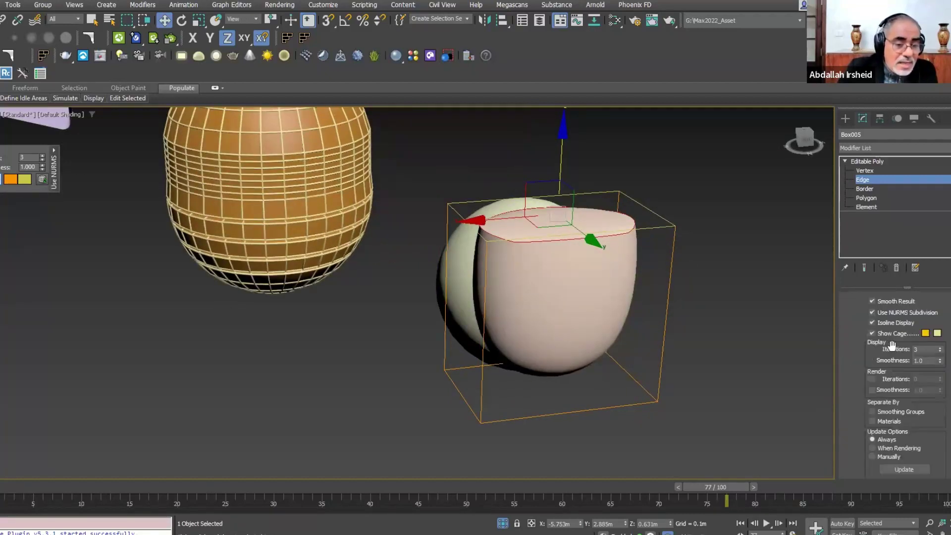
{"action": "left_click", "coordinate": [881, 312]}
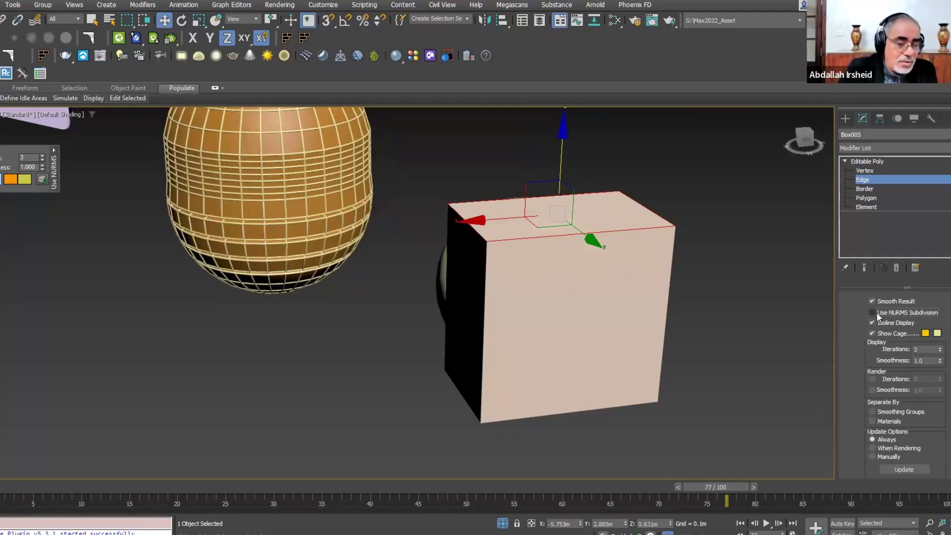
{"action": "left_click", "coordinate": [872, 313]}
{"action": "scroll", "coordinate": [886, 326], "scroll_direction": "up", "scroll_amount": 2}
{"action": "left_click", "coordinate": [880, 321]}
{"action": "left_click_drag", "start_coordinate": [860, 414], "coordinate": [909, 361]}
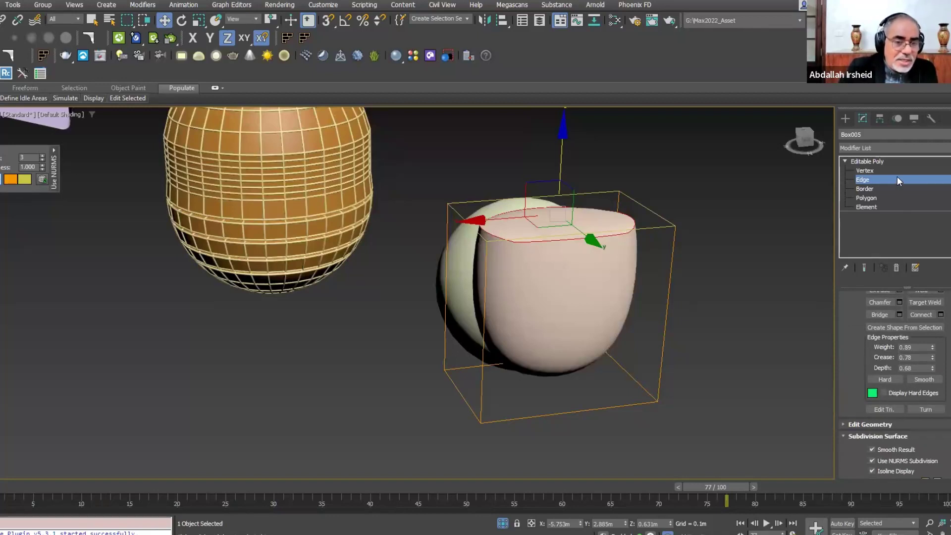
{"action": "left_click", "coordinate": [42, 160]}
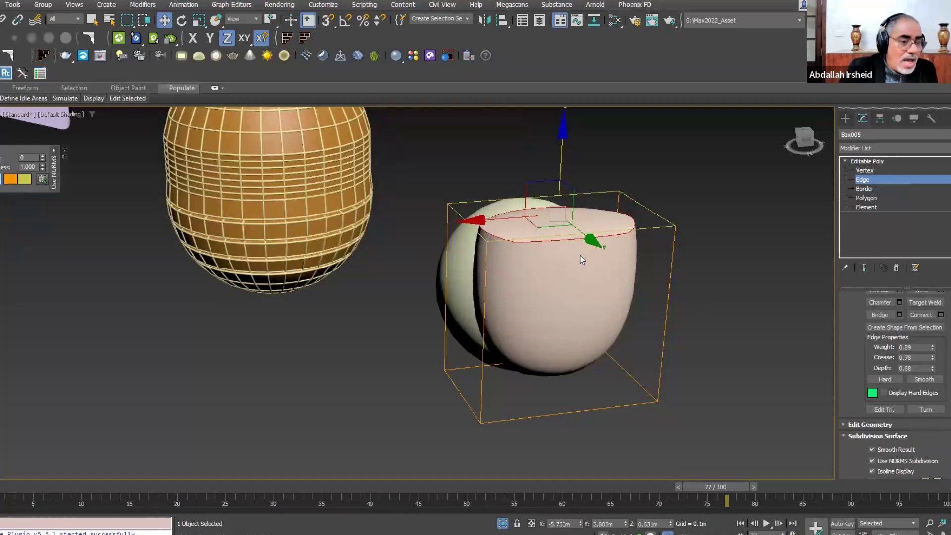
Turn NURMS off and back on from the quad menu, with iterations set to 3
{"action": "right_click", "coordinate": [580, 255]}
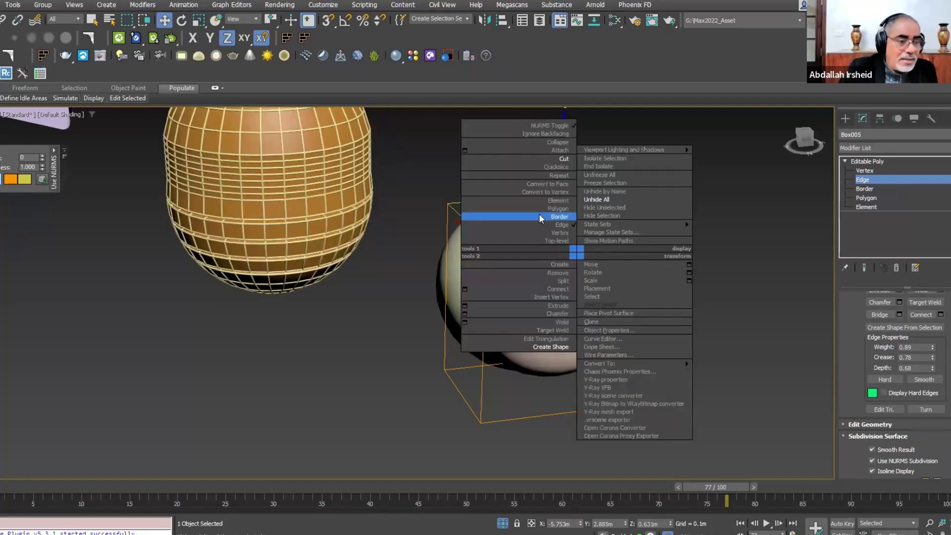
{"action": "left_click", "coordinate": [561, 126]}
{"action": "middle_click_drag", "start_coordinate": [633, 249], "coordinate": [564, 252], "text": "alt"}
{"action": "right_click", "coordinate": [618, 252]}
{"action": "left_click", "coordinate": [579, 123]}
{"action": "left_click", "coordinate": [42, 155]}
{"action": "left_click", "coordinate": [42, 155]}
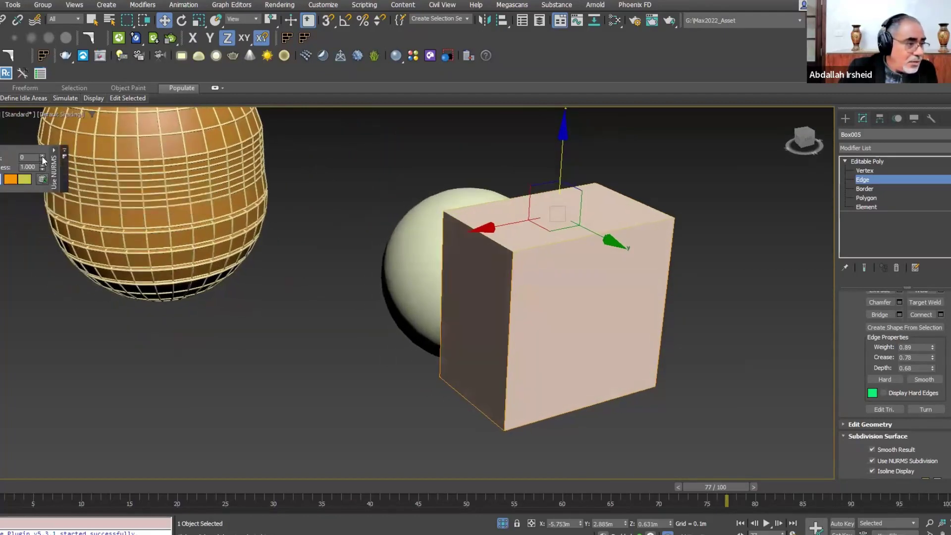
Toggle NURMS from the quad menu again, leaving the box's smoothing off
{"action": "right_click", "coordinate": [596, 236]}
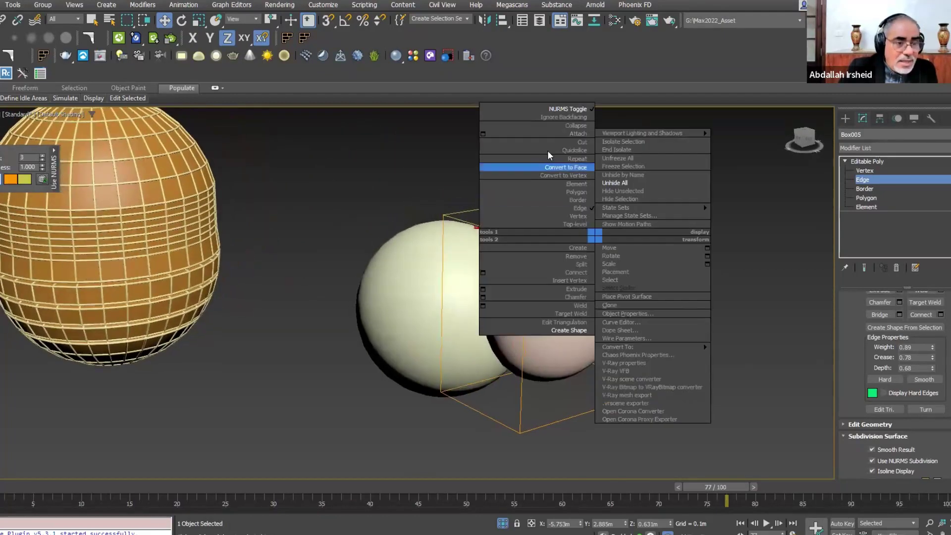
{"action": "left_click", "coordinate": [568, 113]}
{"action": "middle_click_drag", "start_coordinate": [570, 114], "coordinate": [601, 272], "text": "alt"}
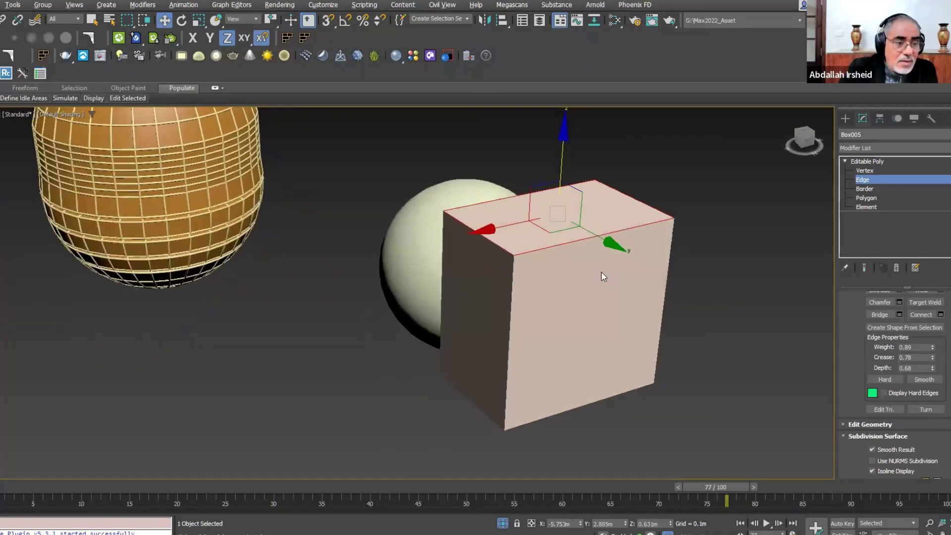
{"action": "right_click", "coordinate": [576, 233]}
{"action": "left_click", "coordinate": [564, 110]}
{"action": "middle_click_drag", "start_coordinate": [564, 110], "coordinate": [798, 320], "text": "alt"}
{"action": "right_click", "coordinate": [558, 106]}
{"action": "left_click", "coordinate": [557, 105]}
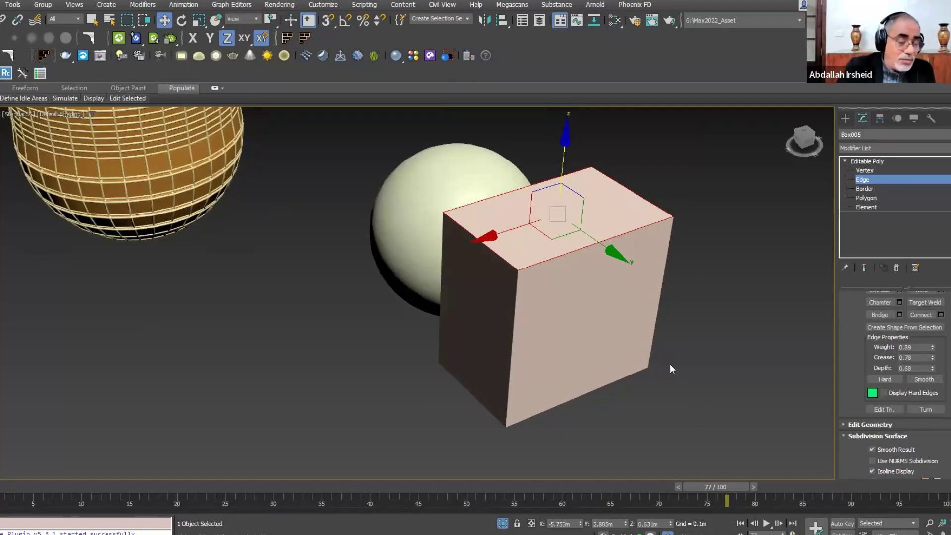
Zoom out to show the whole scene and pick the Box primitive
{"action": "middle_click_drag", "start_coordinate": [669, 364], "coordinate": [622, 340], "text": "alt"}
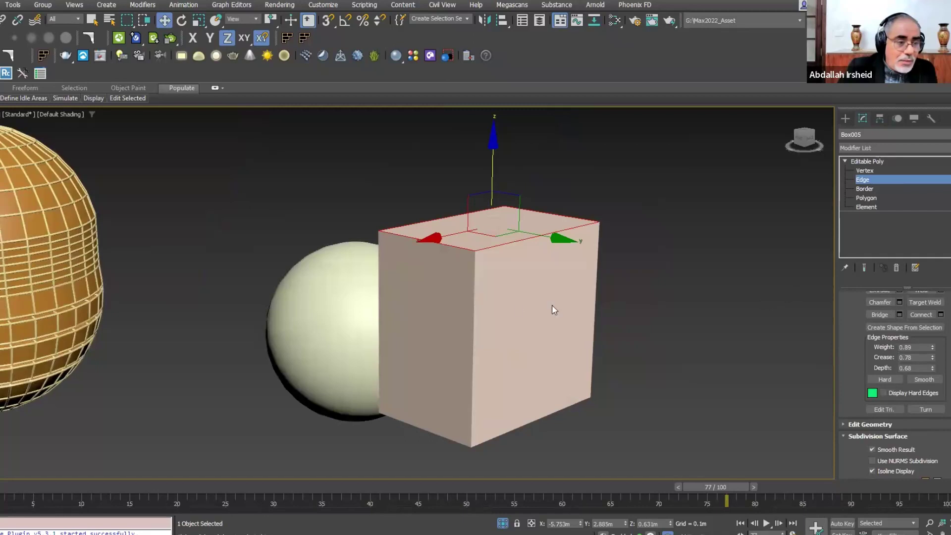
{"action": "scroll", "coordinate": [552, 310], "scroll_direction": "down", "scroll_amount": 5}
{"action": "middle_click_drag", "start_coordinate": [471, 318], "coordinate": [552, 297]}
{"action": "scroll", "coordinate": [509, 333], "scroll_direction": "down", "scroll_amount": 5}
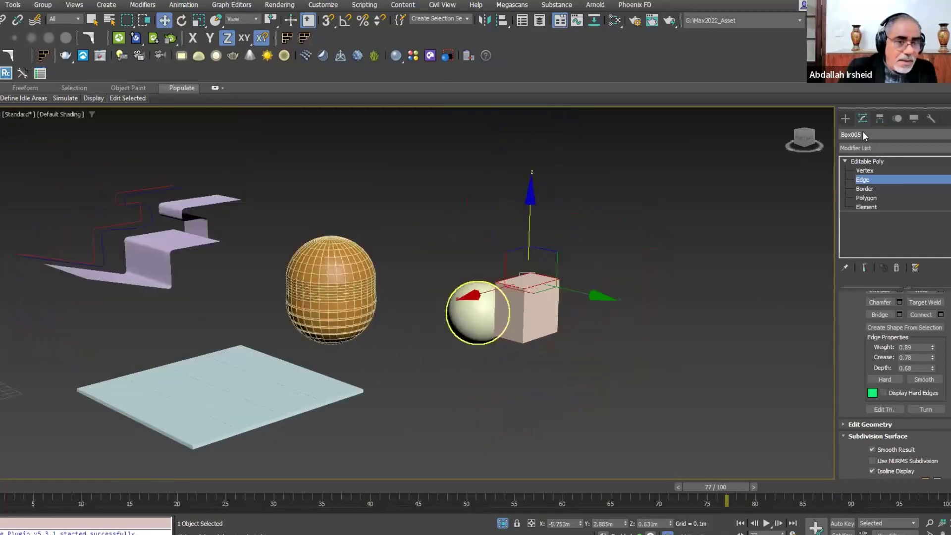
{"action": "left_click", "coordinate": [845, 118]}
Draw the new segmented Box006 and show edged faces in the viewport
{"action": "left_click", "coordinate": [871, 189]}
{"action": "left_click_drag", "start_coordinate": [686, 372], "coordinate": [677, 429]}
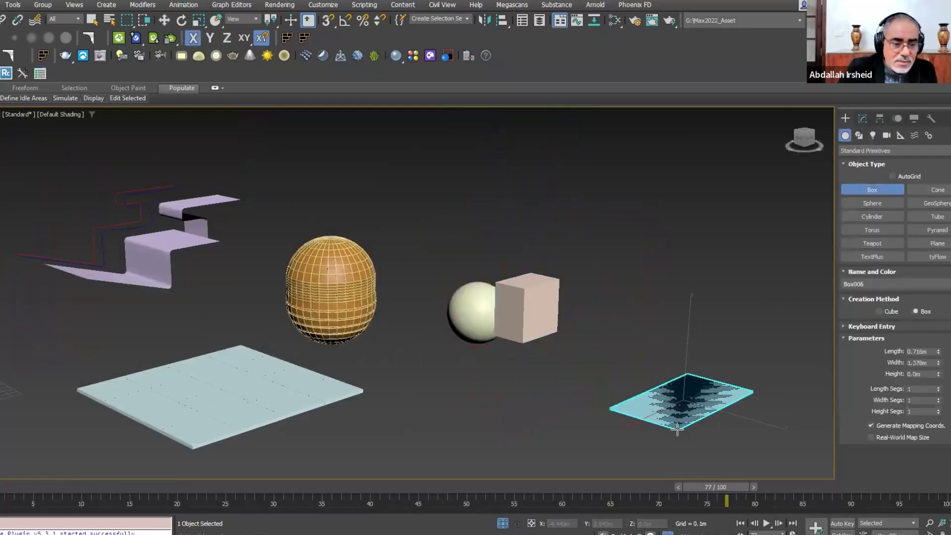
{"action": "left_click", "coordinate": [683, 292]}
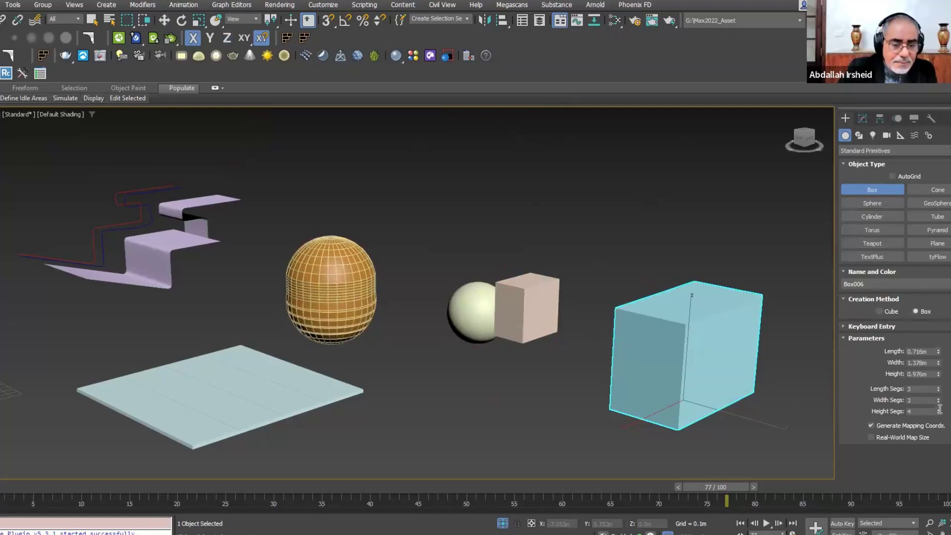
{"action": "key", "text": "F4"}
{"action": "scroll", "coordinate": [635, 339], "scroll_direction": "up", "scroll_amount": 2}
{"action": "scroll", "coordinate": [636, 339], "scroll_direction": "up", "scroll_amount": 4}
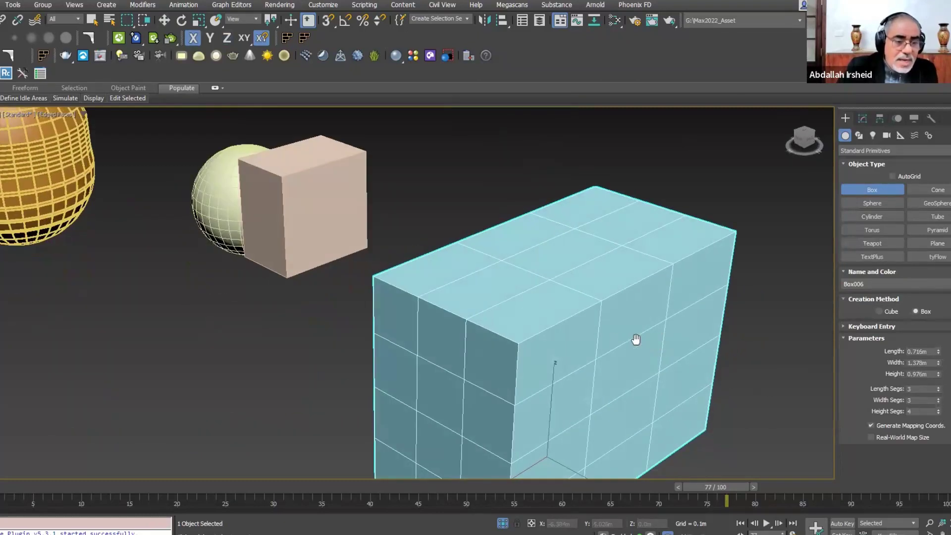
{"action": "scroll", "coordinate": [636, 339], "scroll_direction": "down", "scroll_amount": 2}
{"action": "key", "text": "w"}
{"action": "mouse_move", "coordinate": [597, 282]}
{"action": "middle_mouse_down", "text": "alt"}
{"action": "mouse_move", "coordinate": [599, 304]}
{"action": "mouse_move", "coordinate": [825, 270]}
{"action": "mouse_move", "coordinate": [590, 280]}
{"action": "mouse_move", "coordinate": [708, 391]}
{"action": "mouse_move", "coordinate": [730, 392]}
{"action": "middle_mouse_up", "text": "alt"}
Convert Box006 to an Editable Poly and enter Edge sub-object level
{"action": "right_click", "coordinate": [748, 391]}
{"action": "left_click", "coordinate": [742, 396]}
{"action": "left_click", "coordinate": [879, 332]}
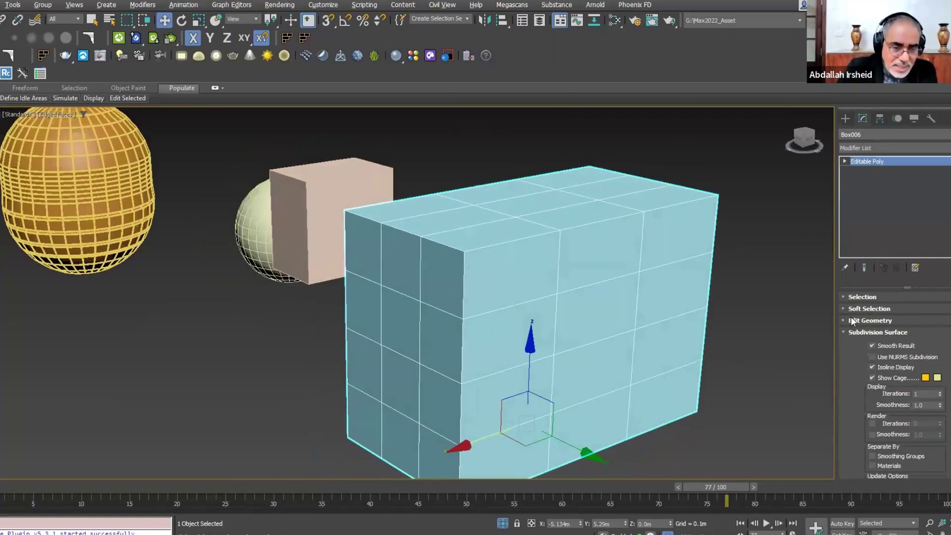
{"action": "left_click", "coordinate": [845, 161]}
{"action": "left_click", "coordinate": [862, 179]}
{"action": "left_click_drag", "start_coordinate": [877, 459], "coordinate": [876, 375]}
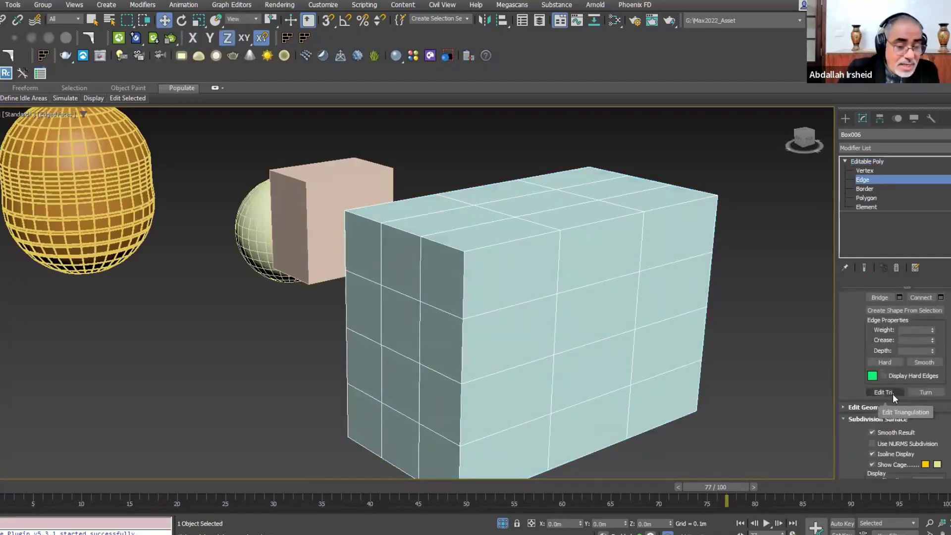
Turn on Edit Tri. and zoom in on Box006's dashed diagonals
{"action": "left_click", "coordinate": [887, 391]}
{"action": "mouse_move", "coordinate": [730, 343]}
{"action": "middle_mouse_down", "text": "alt"}
{"action": "mouse_move", "coordinate": [688, 352]}
{"action": "mouse_move", "coordinate": [676, 336]}
{"action": "mouse_move", "coordinate": [632, 352]}
{"action": "mouse_move", "coordinate": [634, 334]}
{"action": "mouse_move", "coordinate": [591, 305]}
{"action": "mouse_move", "coordinate": [687, 327]}
{"action": "middle_mouse_up", "text": "alt"}
{"action": "scroll", "coordinate": [687, 327], "scroll_direction": "up", "scroll_amount": 3}
{"action": "mouse_move", "coordinate": [565, 323]}
{"action": "middle_mouse_down", "text": "alt"}
{"action": "mouse_move", "coordinate": [712, 346]}
{"action": "mouse_move", "coordinate": [665, 318]}
{"action": "mouse_move", "coordinate": [698, 369]}
{"action": "mouse_move", "coordinate": [680, 356]}
{"action": "middle_mouse_up", "text": "alt"}
{"action": "scroll", "coordinate": [680, 356], "scroll_direction": "up", "scroll_amount": 3}
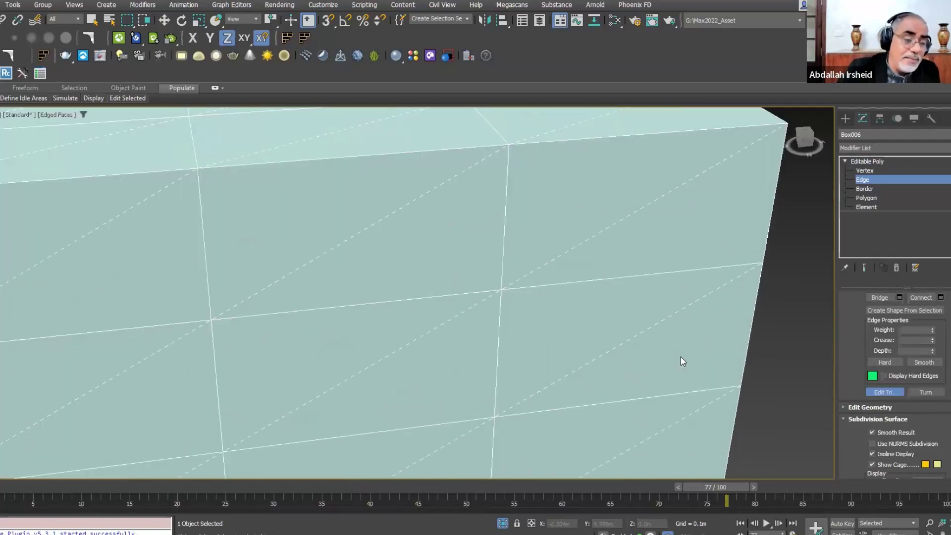
{"action": "middle_click_drag", "start_coordinate": [654, 358], "coordinate": [637, 345]}
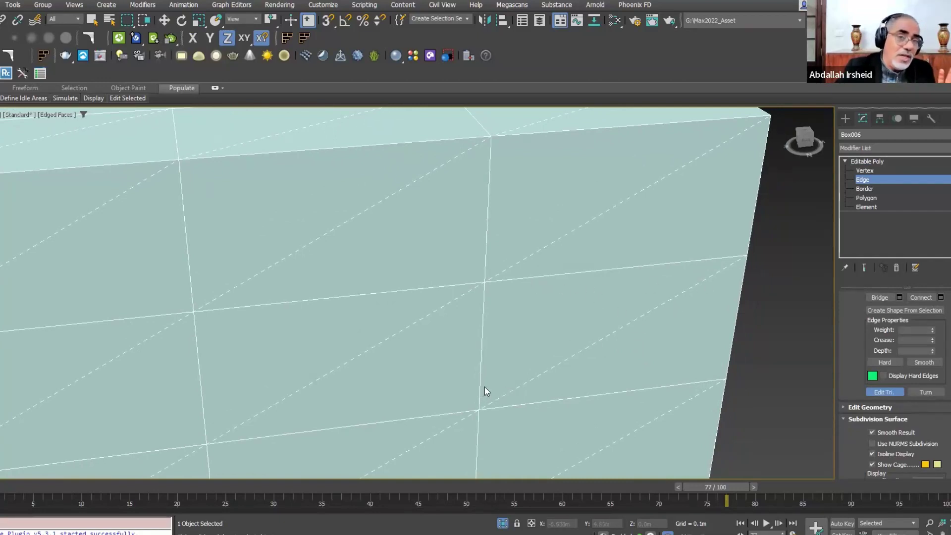
{"action": "middle_click_drag", "start_coordinate": [480, 378], "coordinate": [481, 352]}
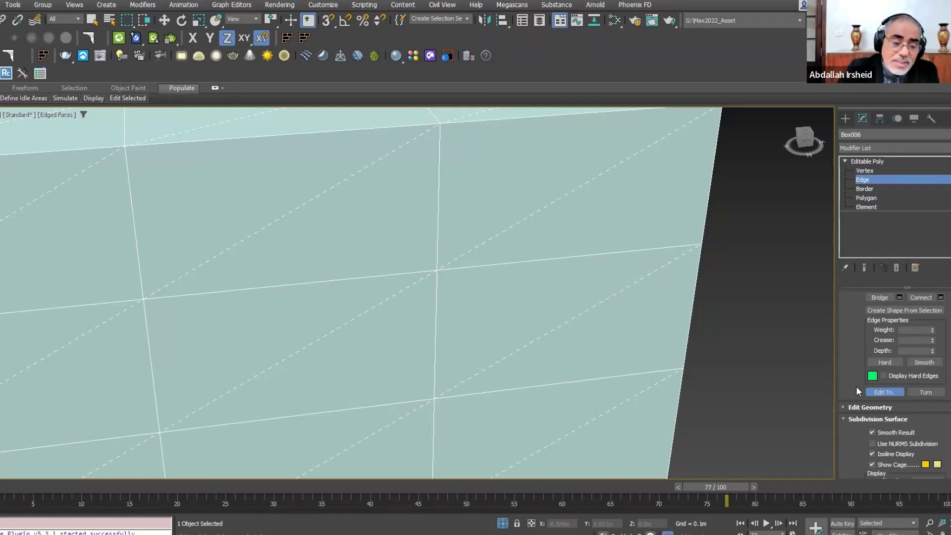
Toggle Edit Tri. off and back on, then orbit to inspect the box's side
{"action": "left_click", "coordinate": [878, 392]}
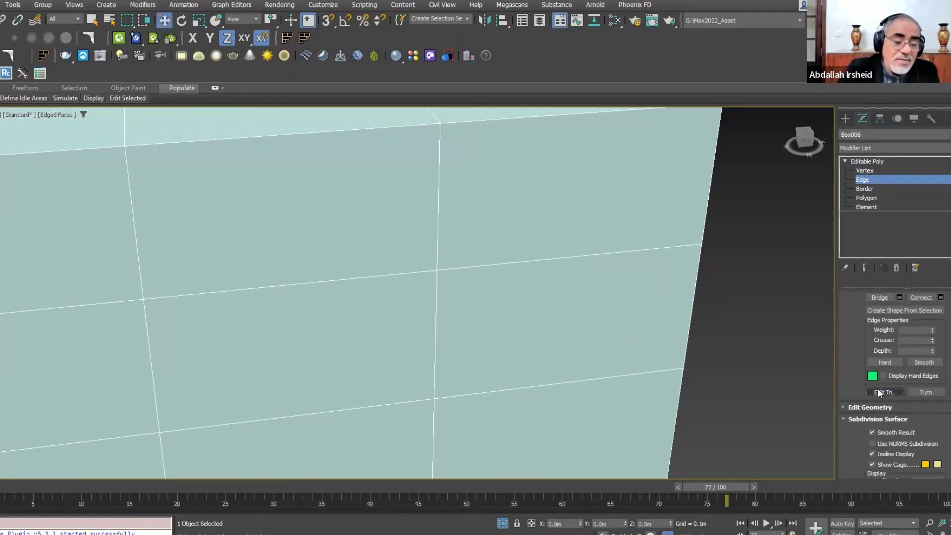
{"action": "left_click", "coordinate": [877, 392]}
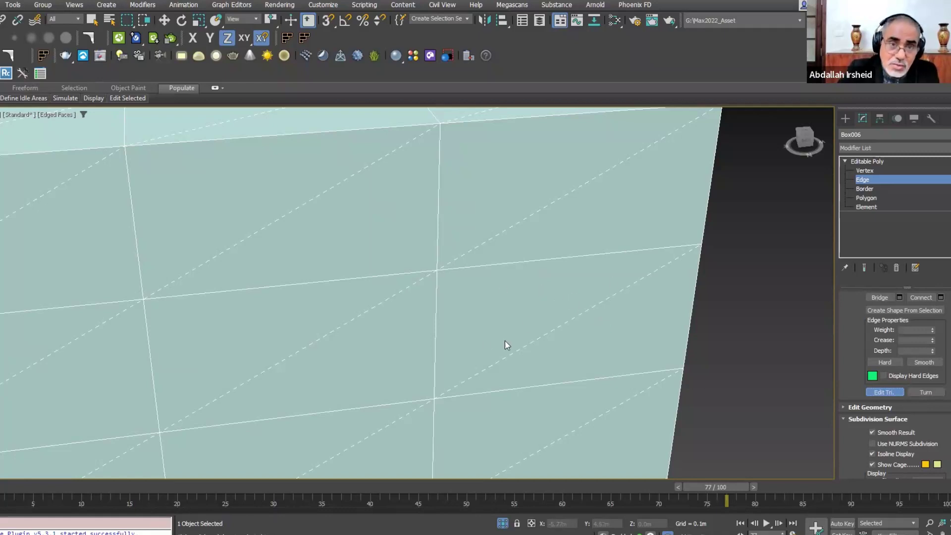
{"action": "middle_click_drag", "start_coordinate": [484, 345], "coordinate": [538, 351]}
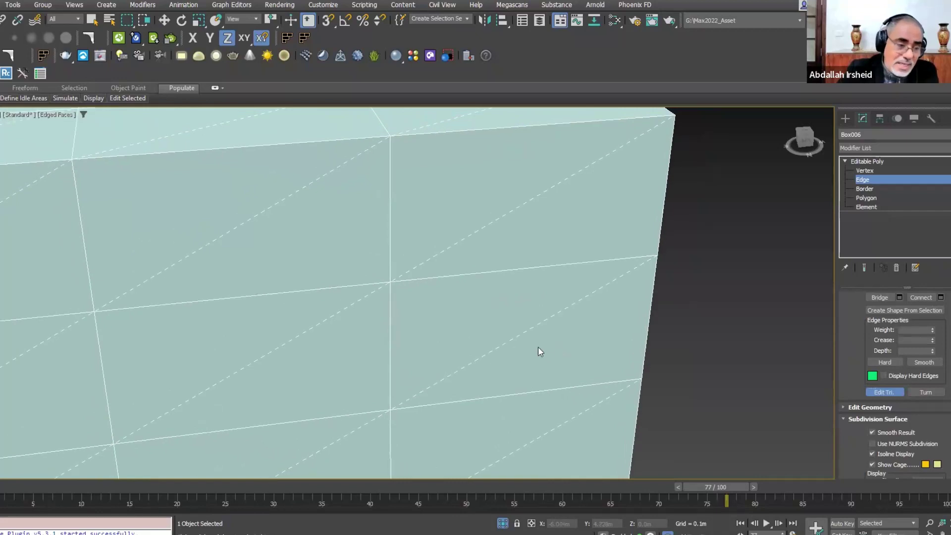
{"action": "scroll", "coordinate": [499, 345], "scroll_direction": "up", "scroll_amount": 3}
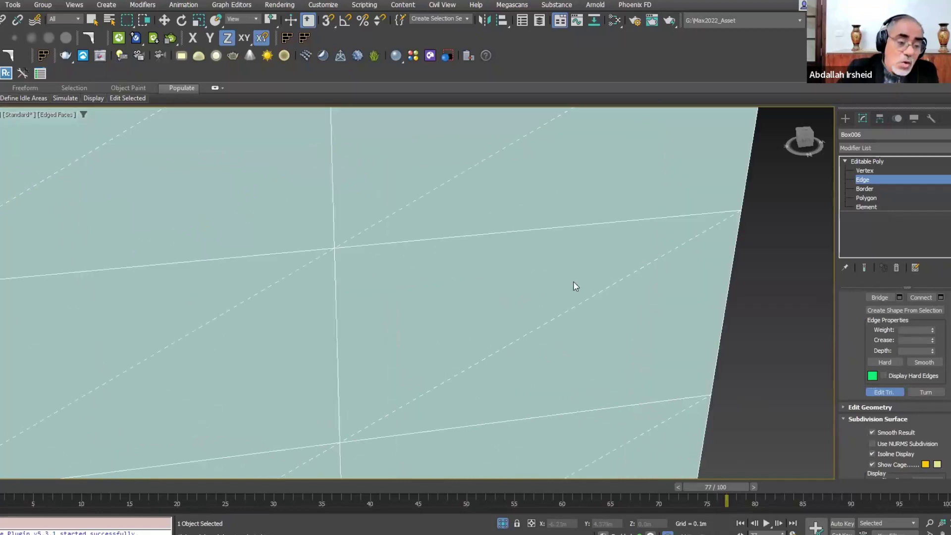
{"action": "scroll", "coordinate": [556, 352], "scroll_direction": "down", "scroll_amount": 3}
{"action": "scroll", "coordinate": [544, 381], "scroll_direction": "down", "scroll_amount": 5}
{"action": "mouse_move", "coordinate": [545, 381]}
{"action": "middle_mouse_down", "text": "alt"}
{"action": "mouse_move", "coordinate": [590, 340]}
{"action": "mouse_move", "coordinate": [566, 346]}
{"action": "mouse_move", "coordinate": [507, 314]}
{"action": "mouse_move", "coordinate": [795, 375]}
{"action": "middle_mouse_up", "text": "alt"}
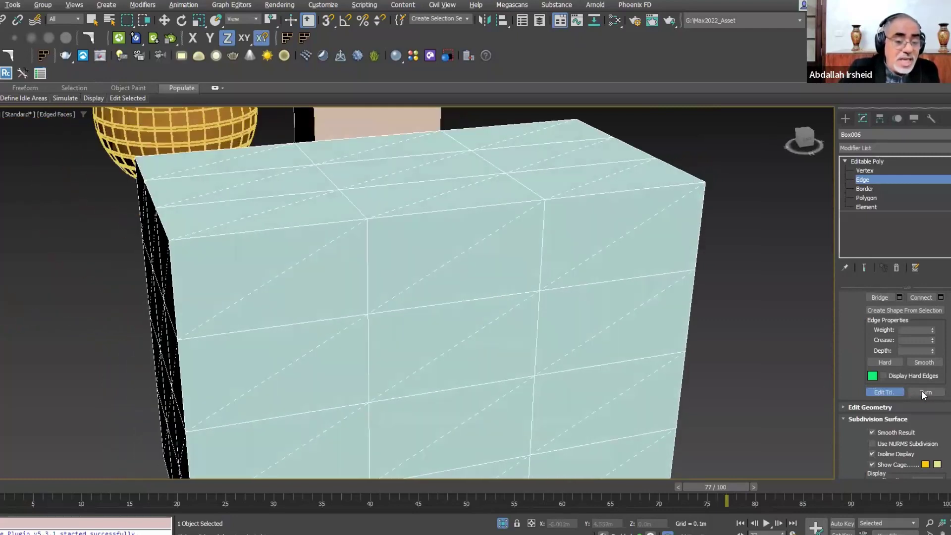
Flip the diagonal in the front face's upper-left quad
{"action": "middle_click_drag", "start_coordinate": [928, 396], "coordinate": [540, 323], "text": "alt"}
{"action": "scroll", "coordinate": [541, 324], "scroll_direction": "up", "scroll_amount": 3}
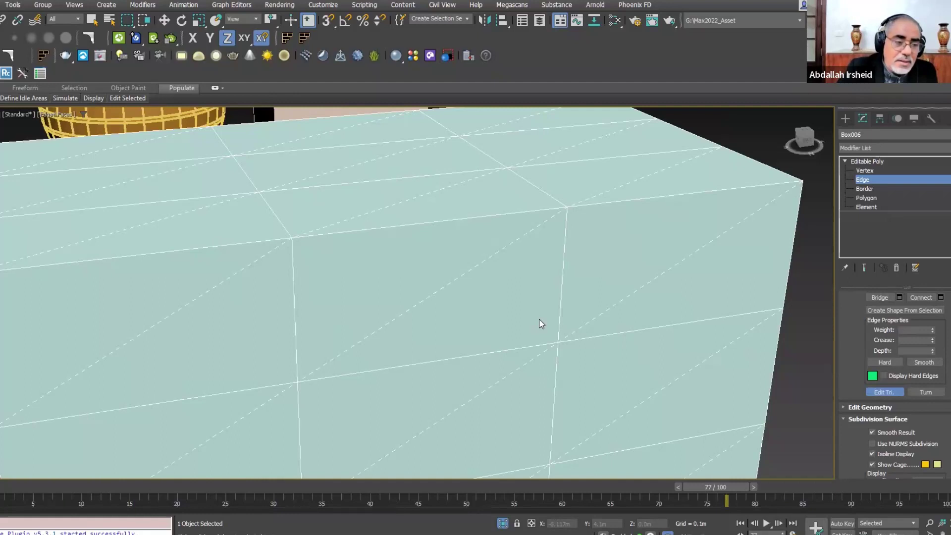
{"action": "middle_click_drag", "start_coordinate": [551, 291], "coordinate": [545, 331], "text": "alt"}
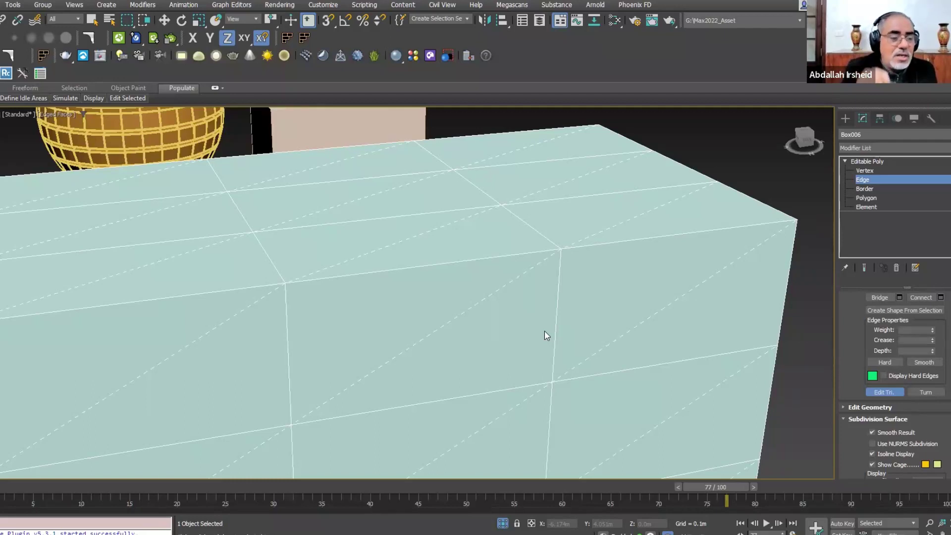
{"action": "mouse_move", "coordinate": [561, 292]}
{"action": "middle_mouse_down", "text": "alt"}
{"action": "mouse_move", "coordinate": [568, 280]}
{"action": "mouse_move", "coordinate": [561, 314]}
{"action": "mouse_move", "coordinate": [691, 358]}
{"action": "mouse_move", "coordinate": [913, 391]}
{"action": "mouse_move", "coordinate": [441, 295]}
{"action": "mouse_move", "coordinate": [439, 324]}
{"action": "mouse_move", "coordinate": [565, 316]}
{"action": "mouse_move", "coordinate": [559, 296]}
{"action": "middle_mouse_up", "text": "alt"}
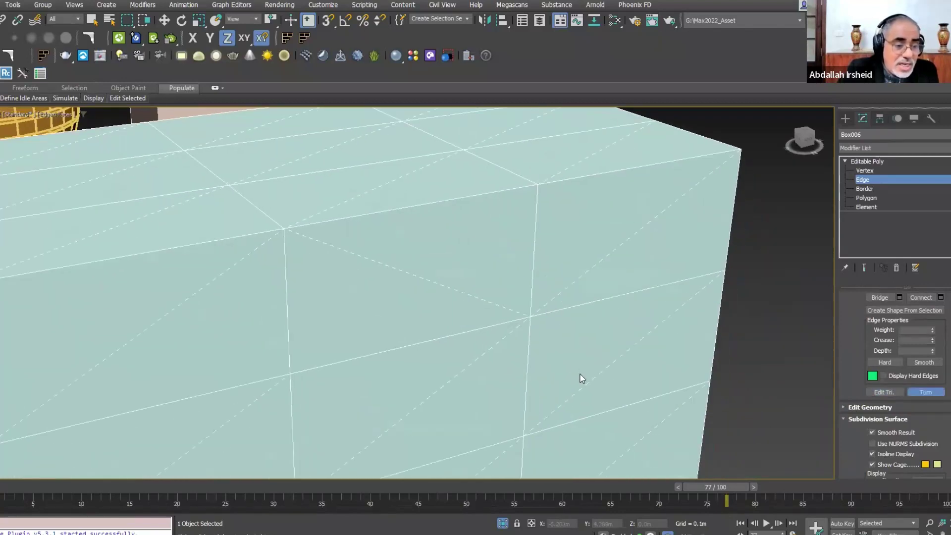
{"action": "mouse_move", "coordinate": [570, 336]}
{"action": "middle_mouse_down", "text": "alt"}
{"action": "mouse_move", "coordinate": [445, 284]}
{"action": "mouse_move", "coordinate": [452, 333]}
{"action": "mouse_move", "coordinate": [521, 353]}
{"action": "mouse_move", "coordinate": [543, 378]}
{"action": "middle_mouse_up", "text": "alt"}
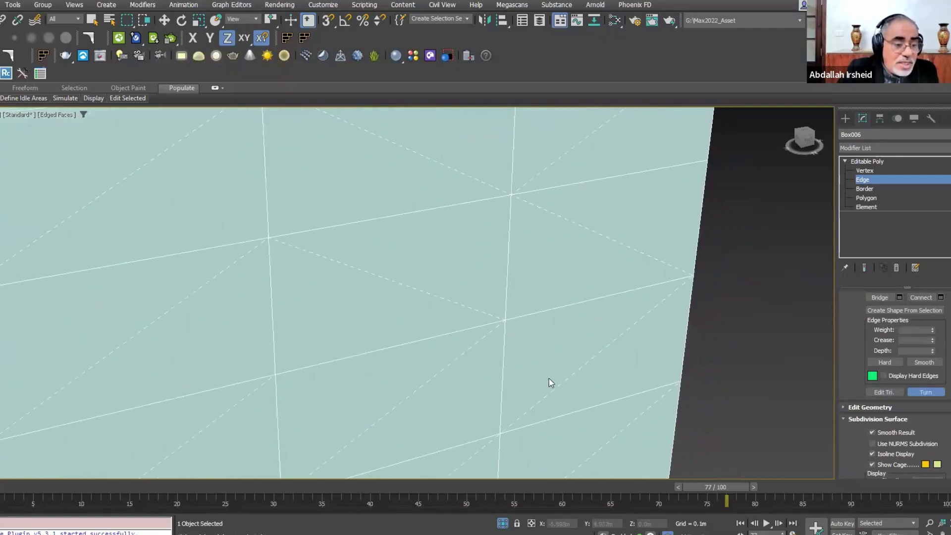
{"action": "left_click", "coordinate": [157, 160]}
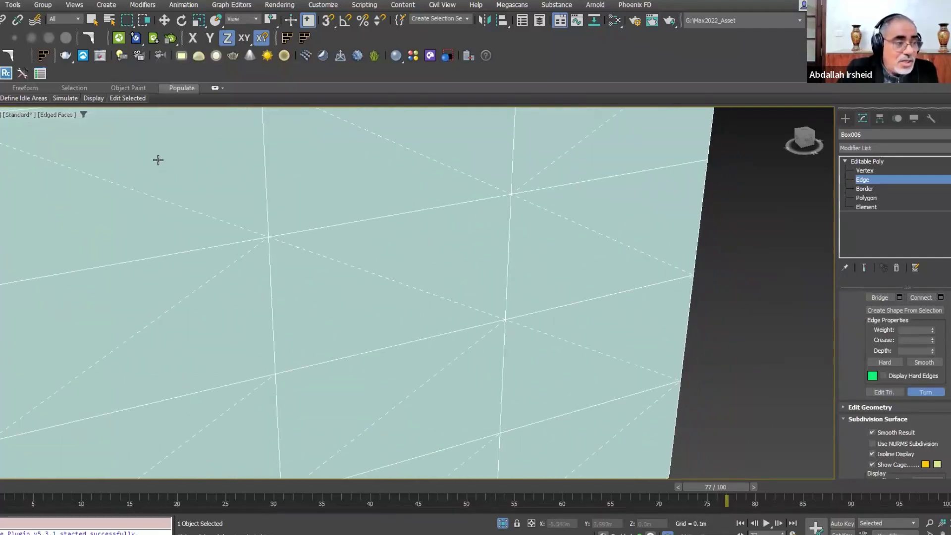
Flip the diagonal in the front face's upper-right quad
{"action": "scroll", "coordinate": [244, 221], "scroll_direction": "down", "scroll_amount": 2}
{"action": "scroll", "coordinate": [273, 261], "scroll_direction": "down", "scroll_amount": 5}
{"action": "scroll", "coordinate": [255, 271], "scroll_direction": "down", "scroll_amount": 3}
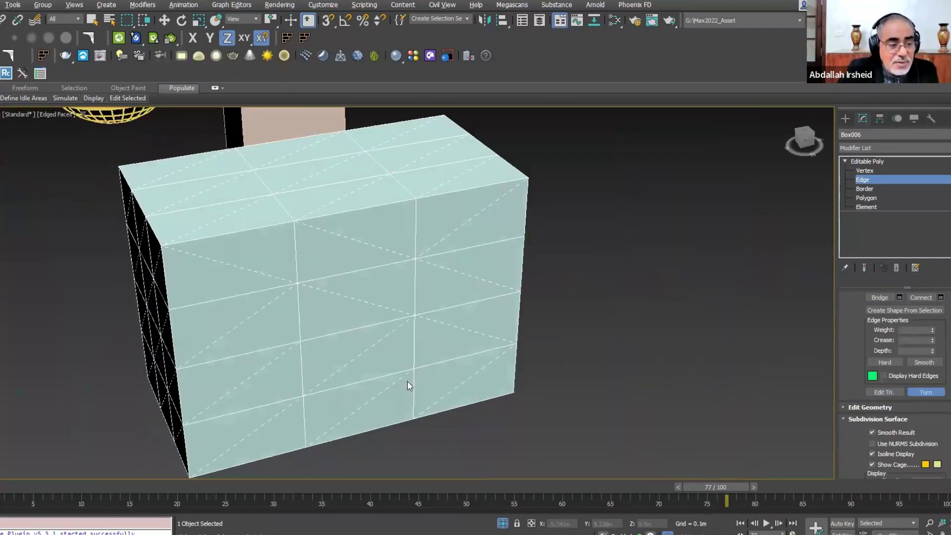
{"action": "middle_click_drag", "start_coordinate": [331, 359], "coordinate": [295, 339], "text": "alt"}
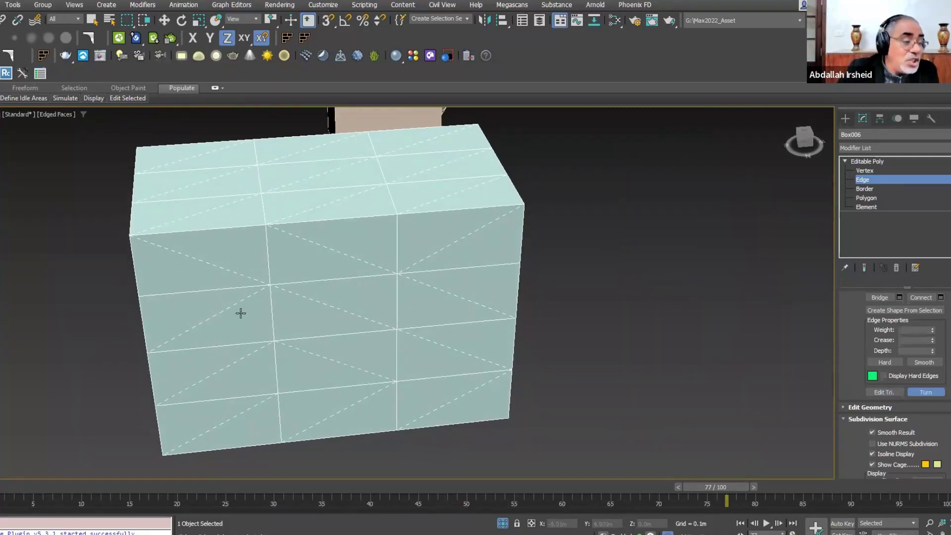
{"action": "mouse_move", "coordinate": [399, 412]}
{"action": "middle_mouse_down", "text": "alt"}
{"action": "mouse_move", "coordinate": [409, 400]}
{"action": "mouse_move", "coordinate": [266, 380]}
{"action": "mouse_move", "coordinate": [267, 402]}
{"action": "middle_mouse_up", "text": "alt"}
{"action": "left_click", "coordinate": [448, 239]}
{"action": "mouse_move", "coordinate": [465, 251]}
{"action": "middle_mouse_down", "text": "alt"}
{"action": "mouse_move", "coordinate": [435, 256]}
{"action": "mouse_move", "coordinate": [434, 292]}
{"action": "middle_mouse_up", "text": "alt"}
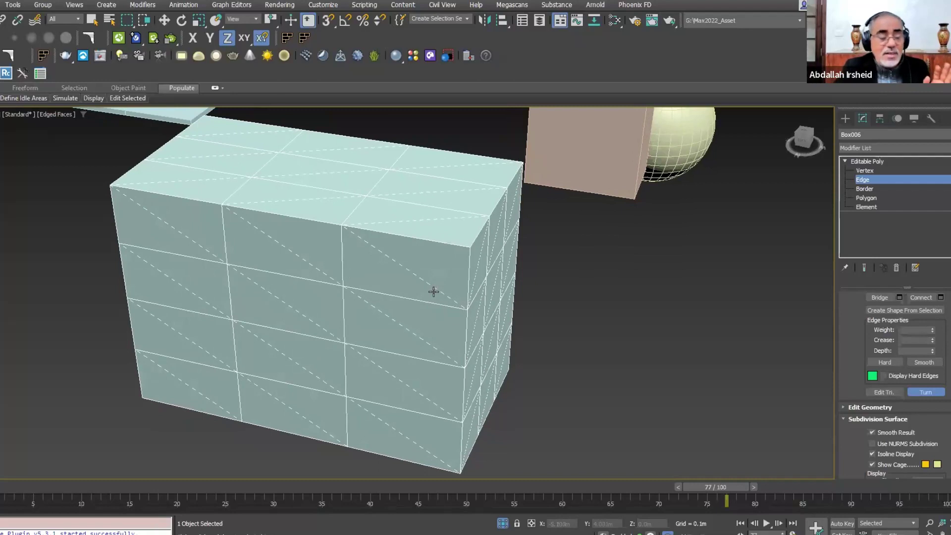
Deactivate Turn to hide the diagonals, then bring the sphere and plane into view
{"action": "left_click", "coordinate": [920, 392]}
{"action": "left_click_drag", "start_coordinate": [884, 329], "coordinate": [877, 411]}
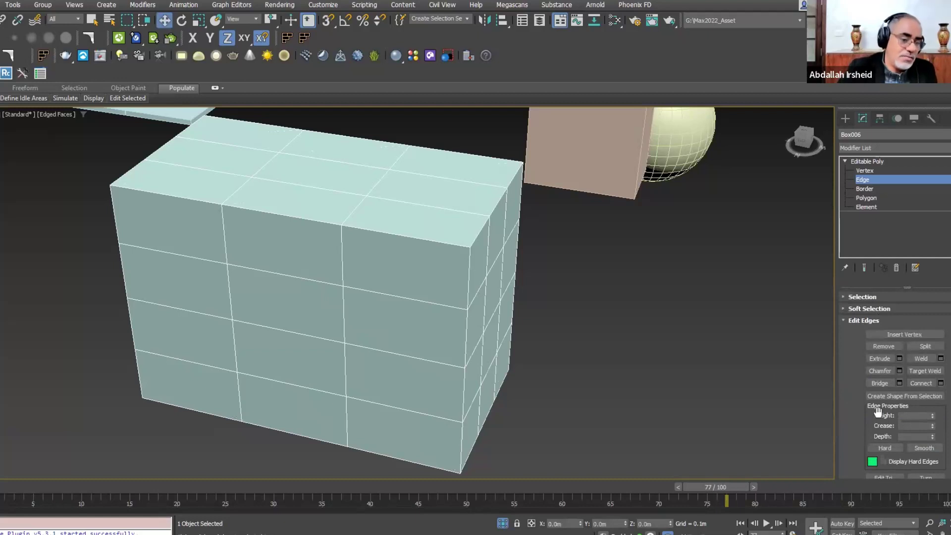
{"action": "middle_click_drag", "start_coordinate": [640, 373], "coordinate": [674, 379], "text": "alt"}
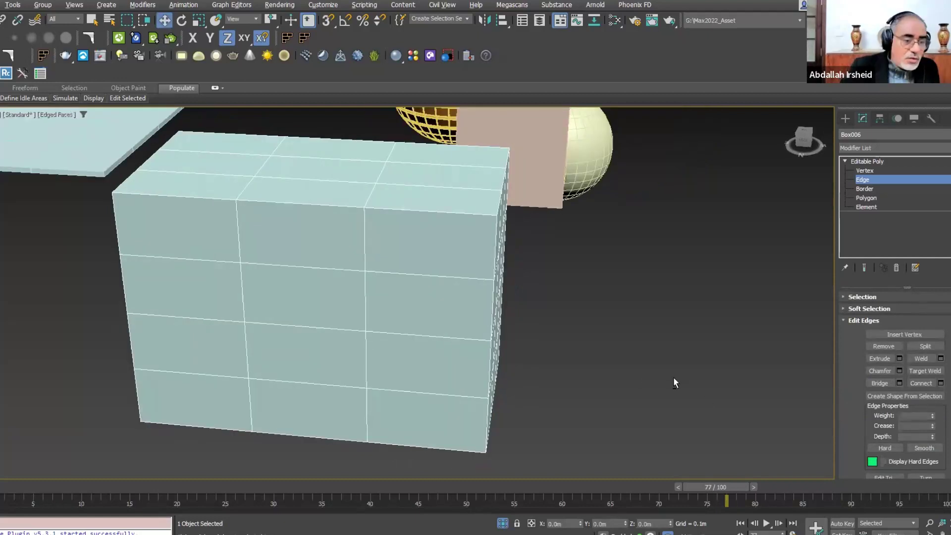